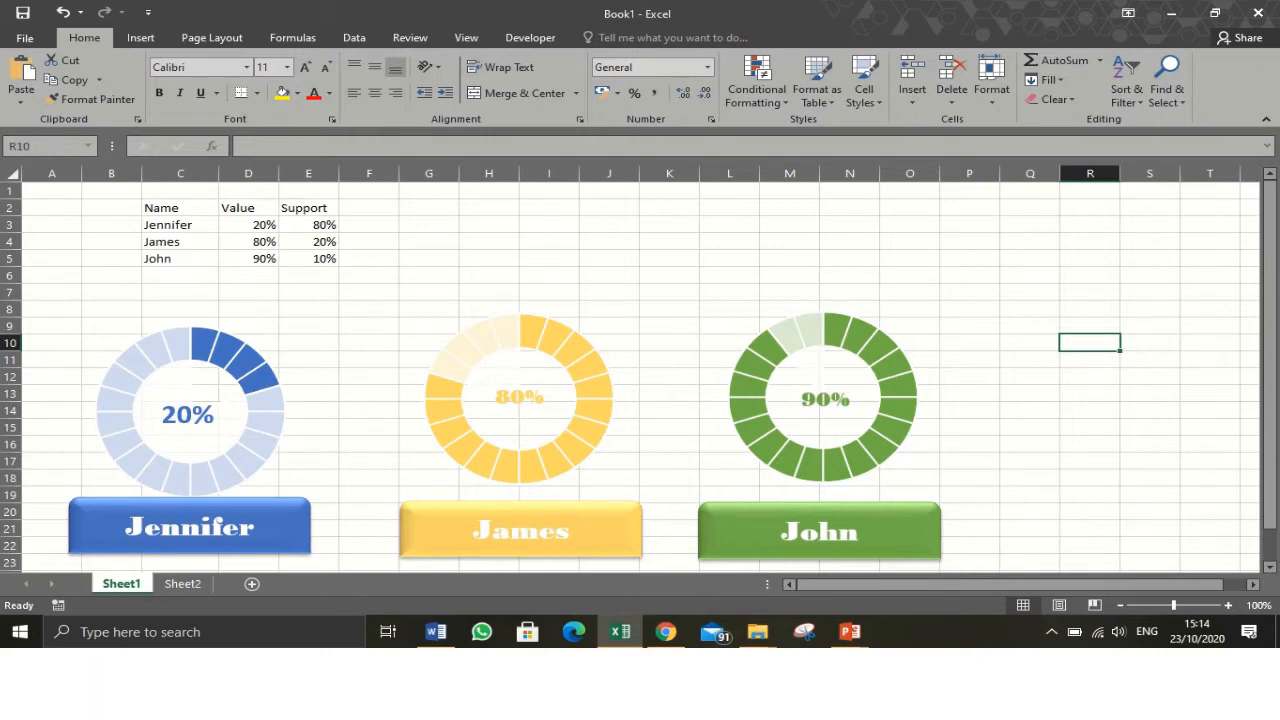
- Change Jennifer's value in the Sheet1 table to 70%
left_click_drag(178, 208, 312, 259)
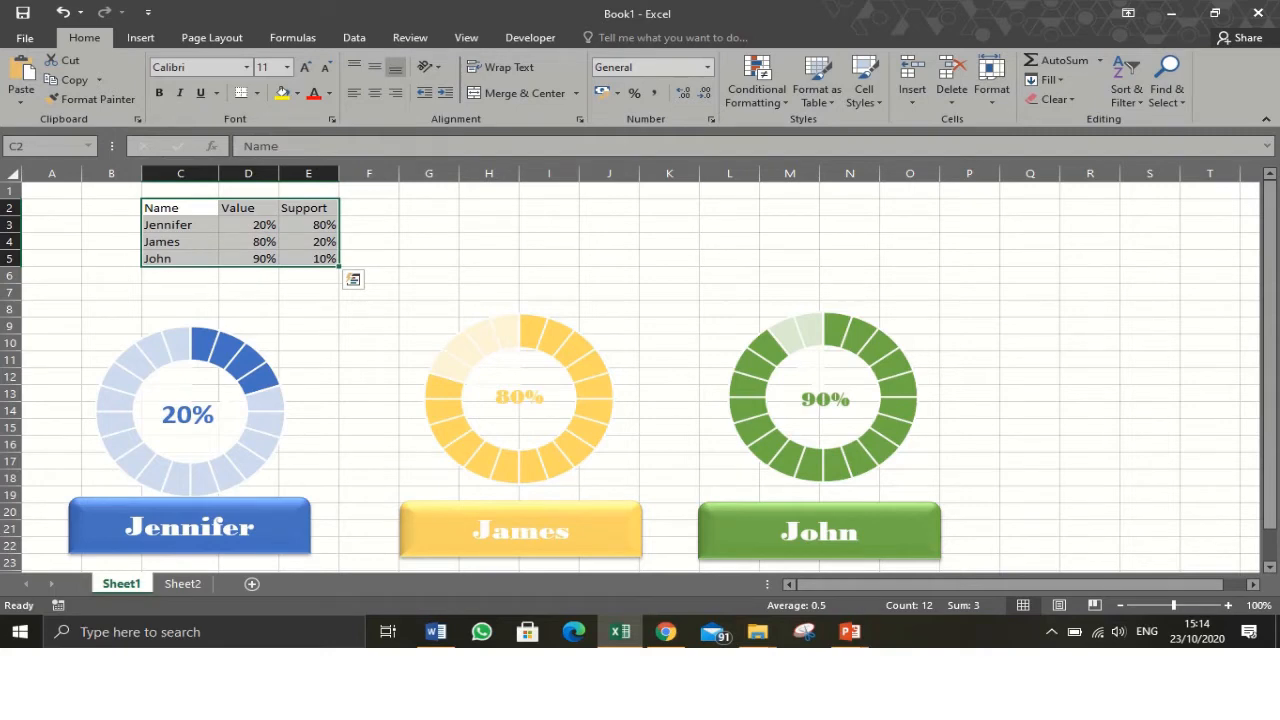
left_click(249, 225)
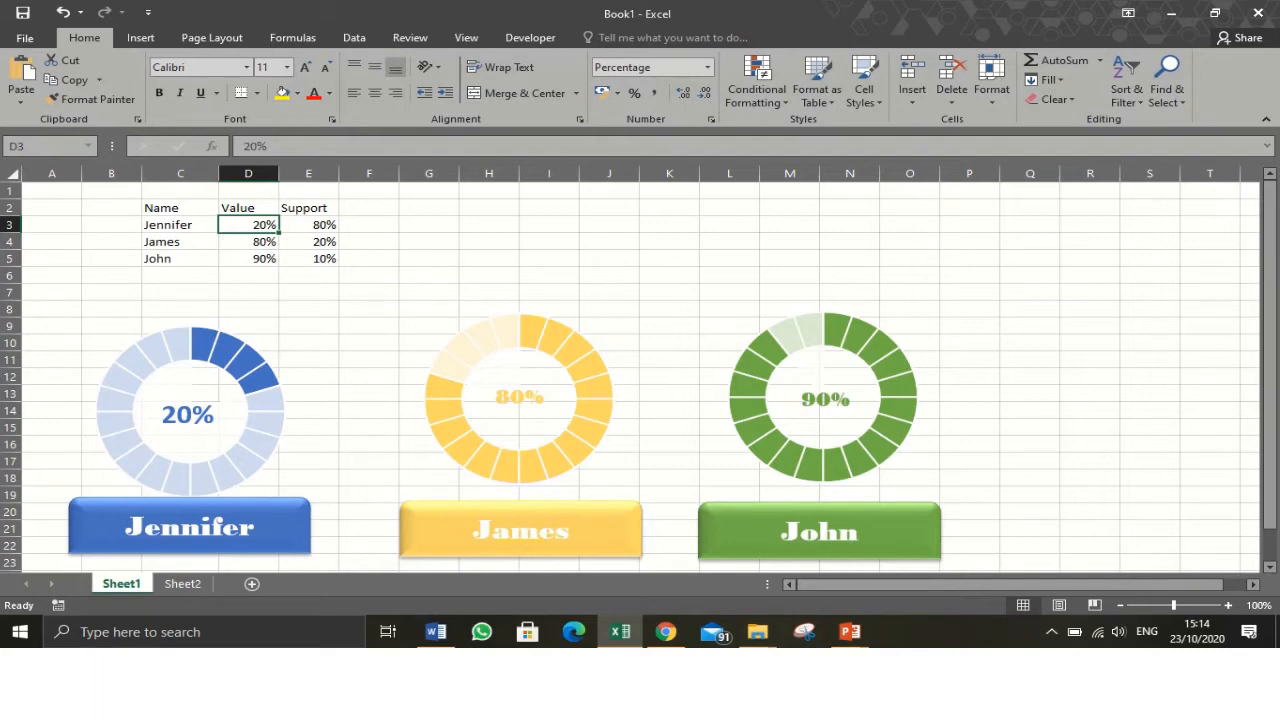
mouse_move(212, 348)
type("70")
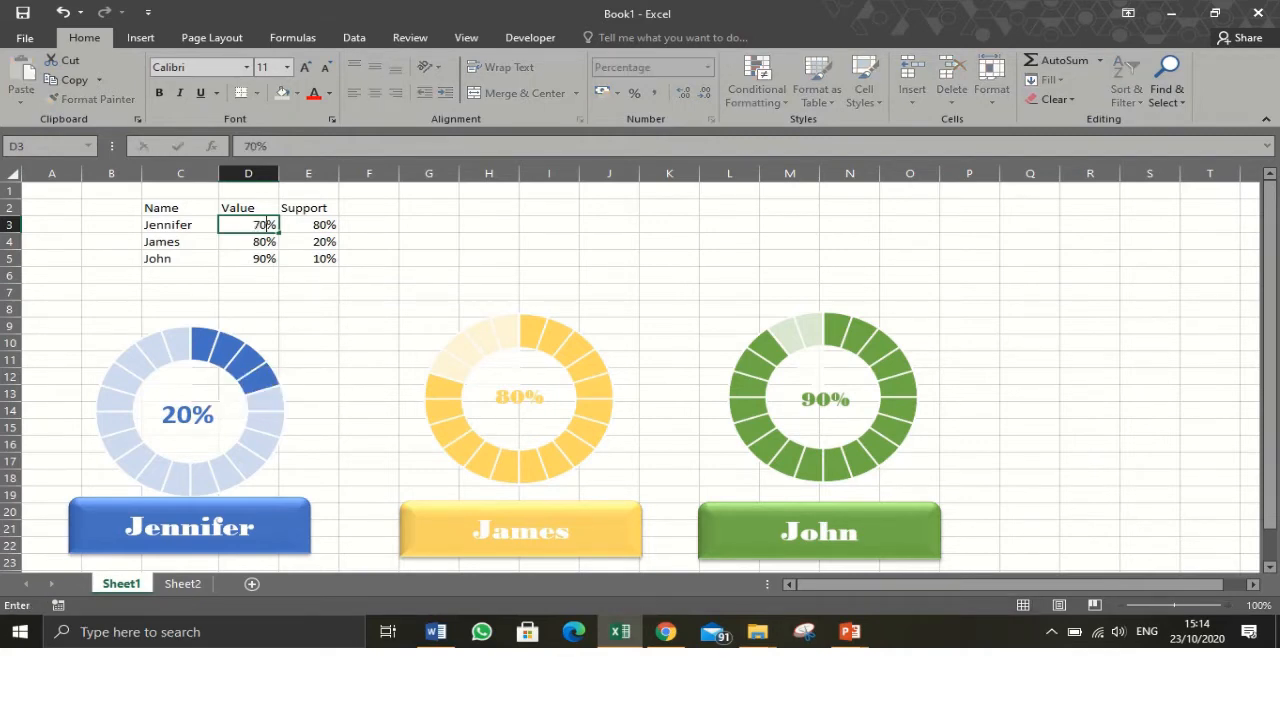
key("Return")
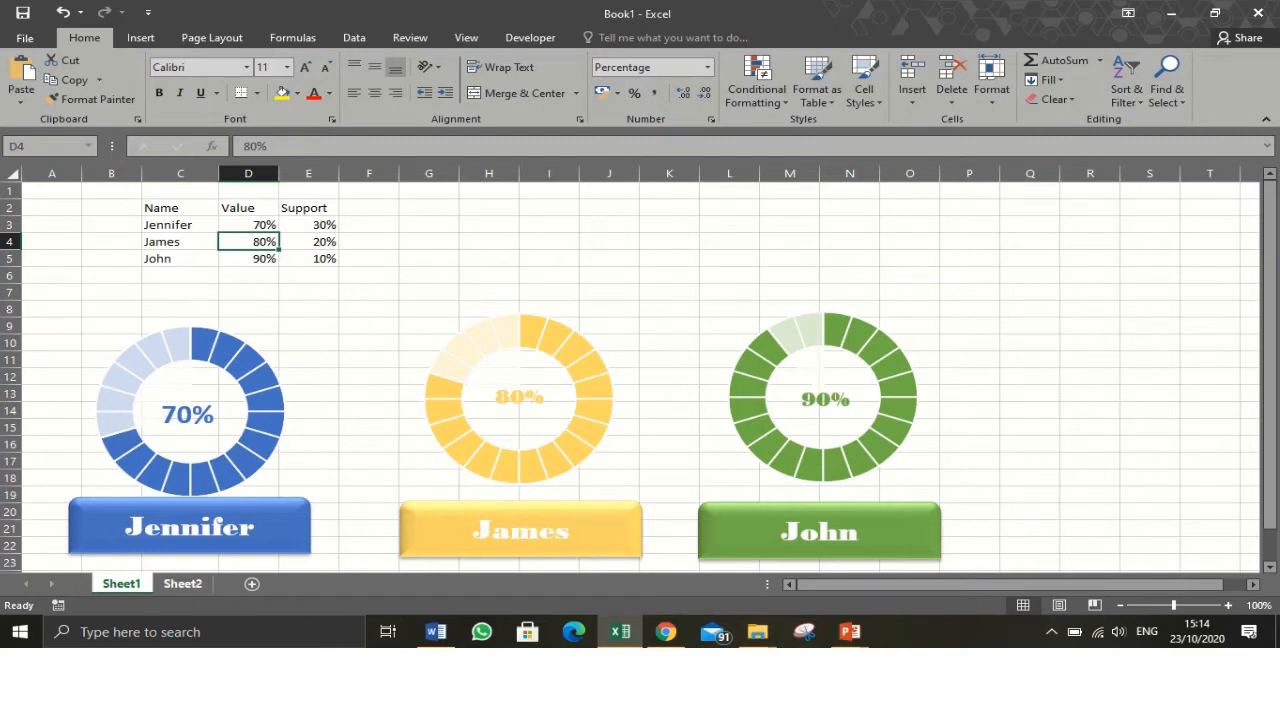
- On Sheet2, enter the column headers Name, Score and Support across row 3 starting at C3
left_click(182, 583)
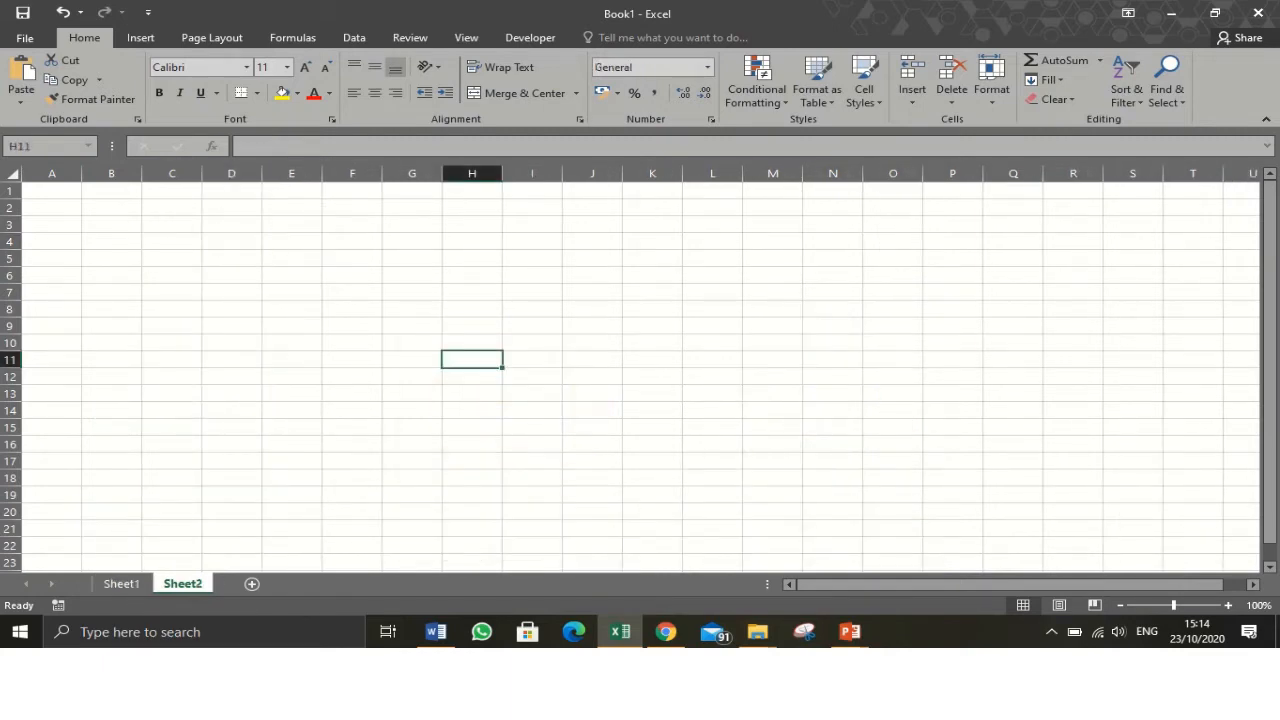
left_click(172, 225)
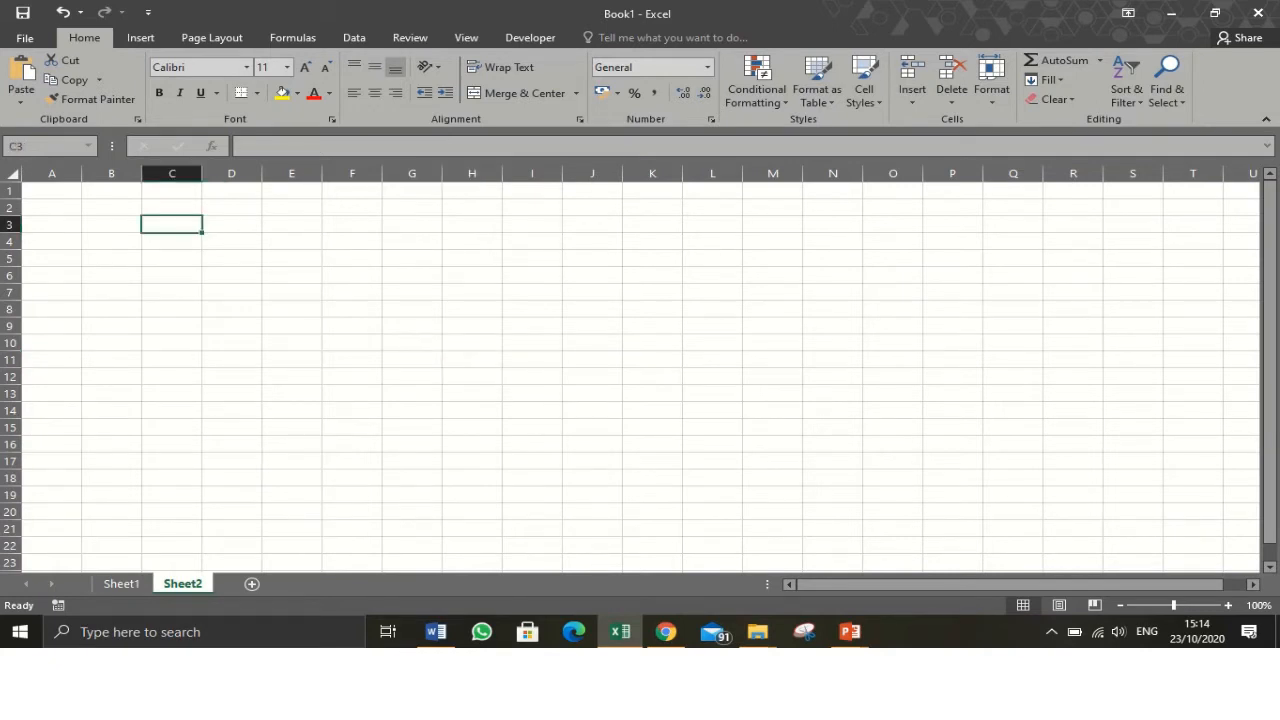
type("Name")
key("BackSpace")
key("BackSpace")
key("BackSpace")
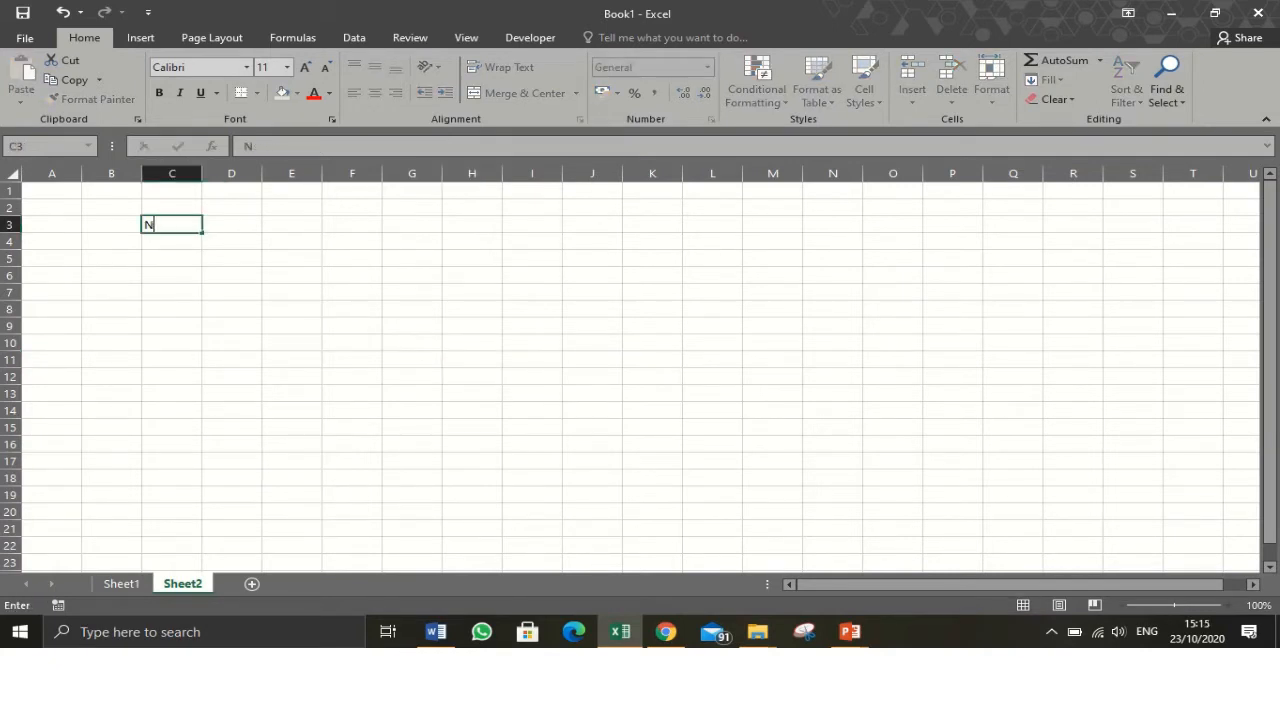
type("ame")
key("Tab")
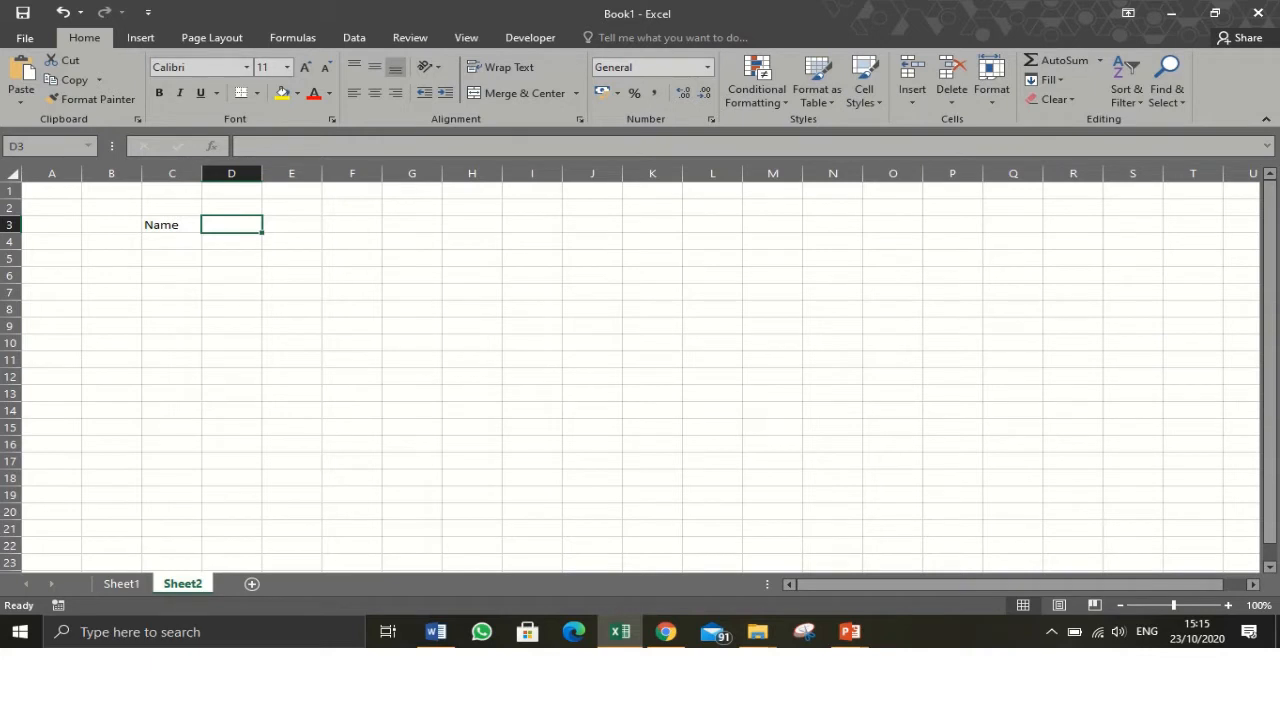
type("Score")
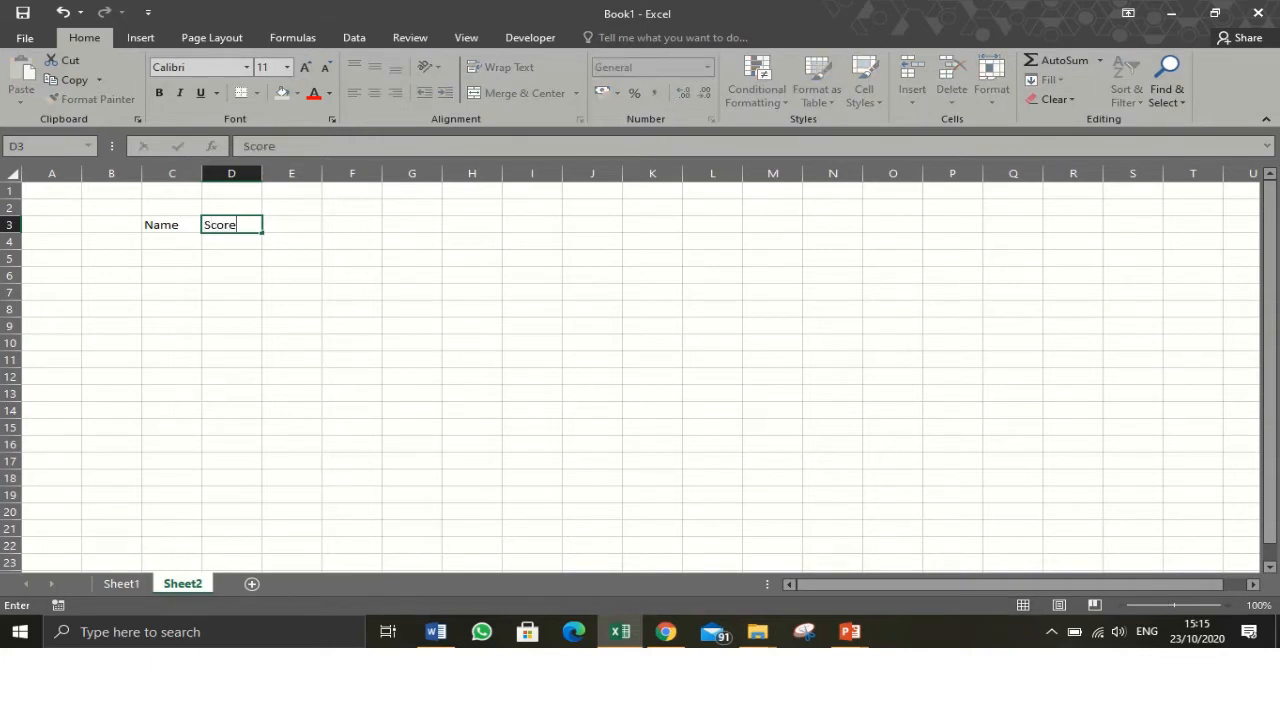
key("Tab")
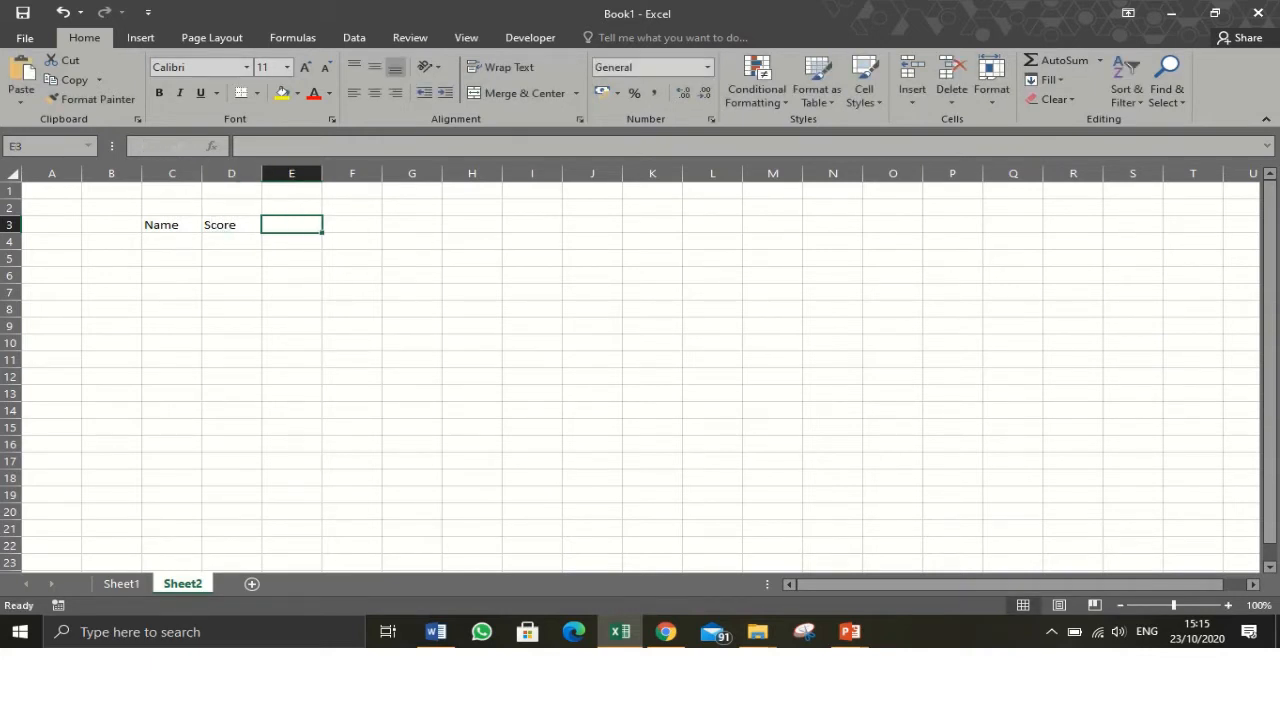
type("Supportt")
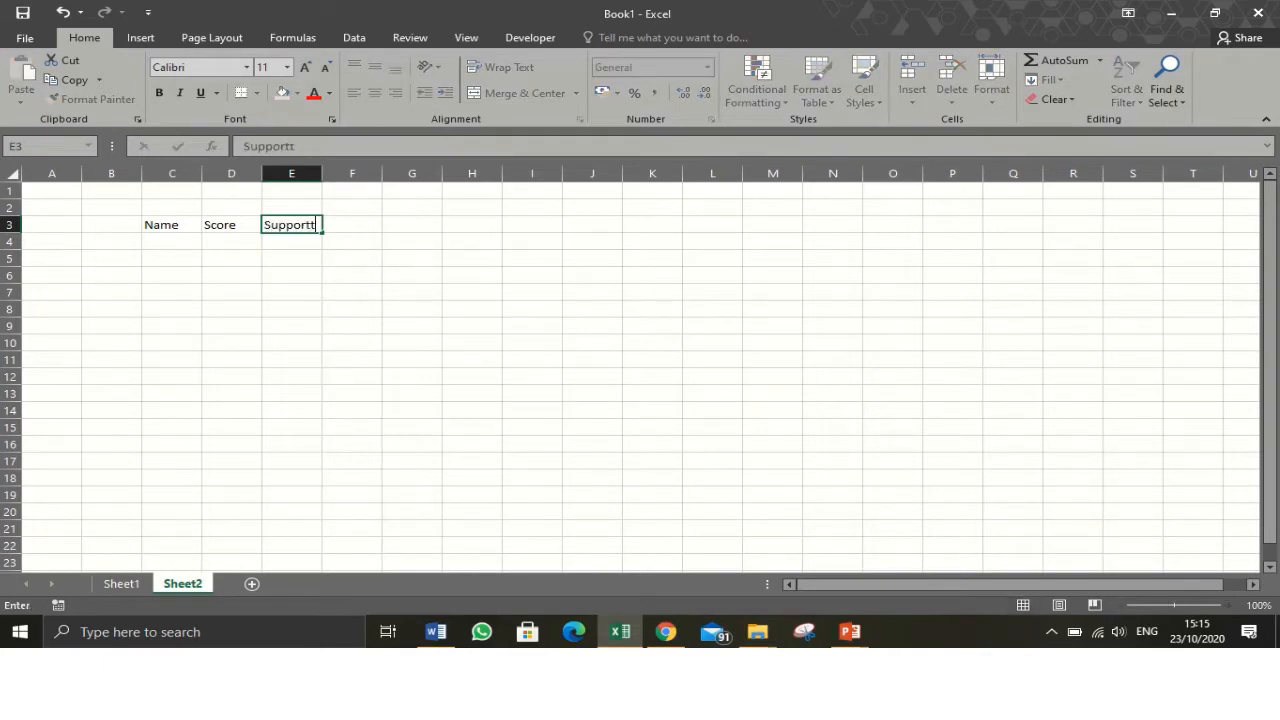
key("BackSpace")
key("Return")
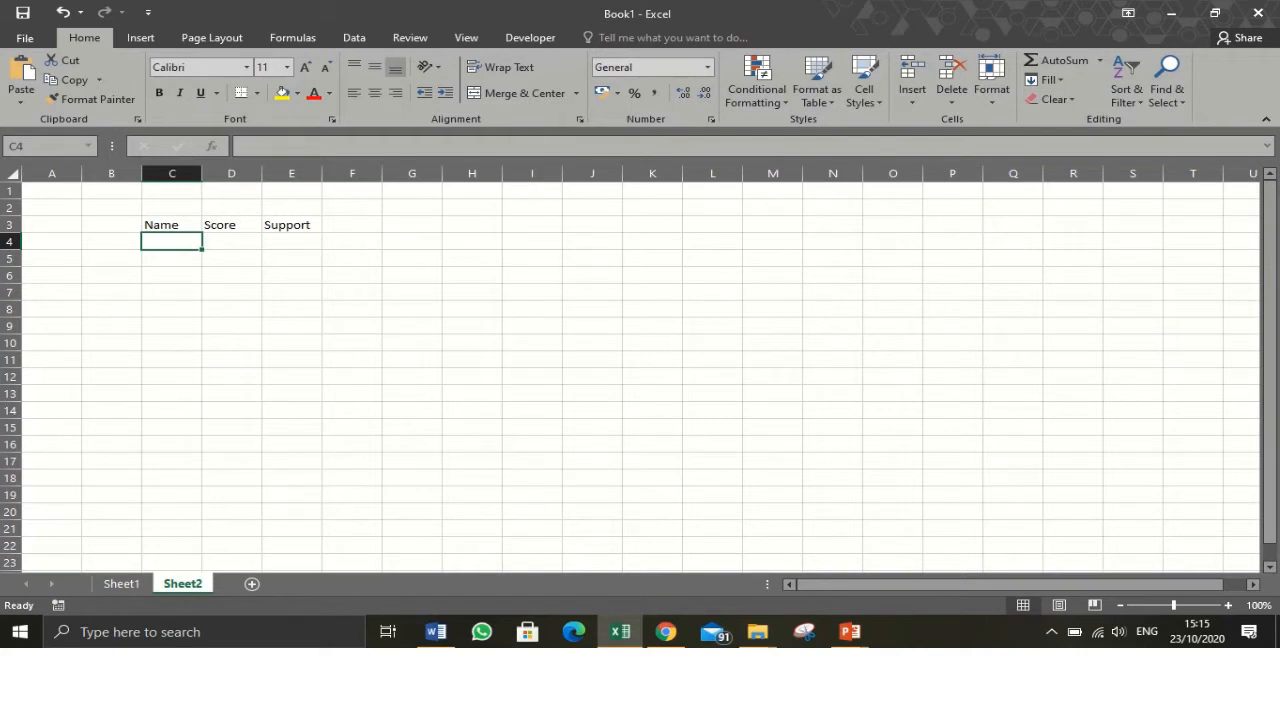
- Widen column C and enter the names Jennifer, James and Jane under Name
left_click_drag(202, 173, 245, 173)
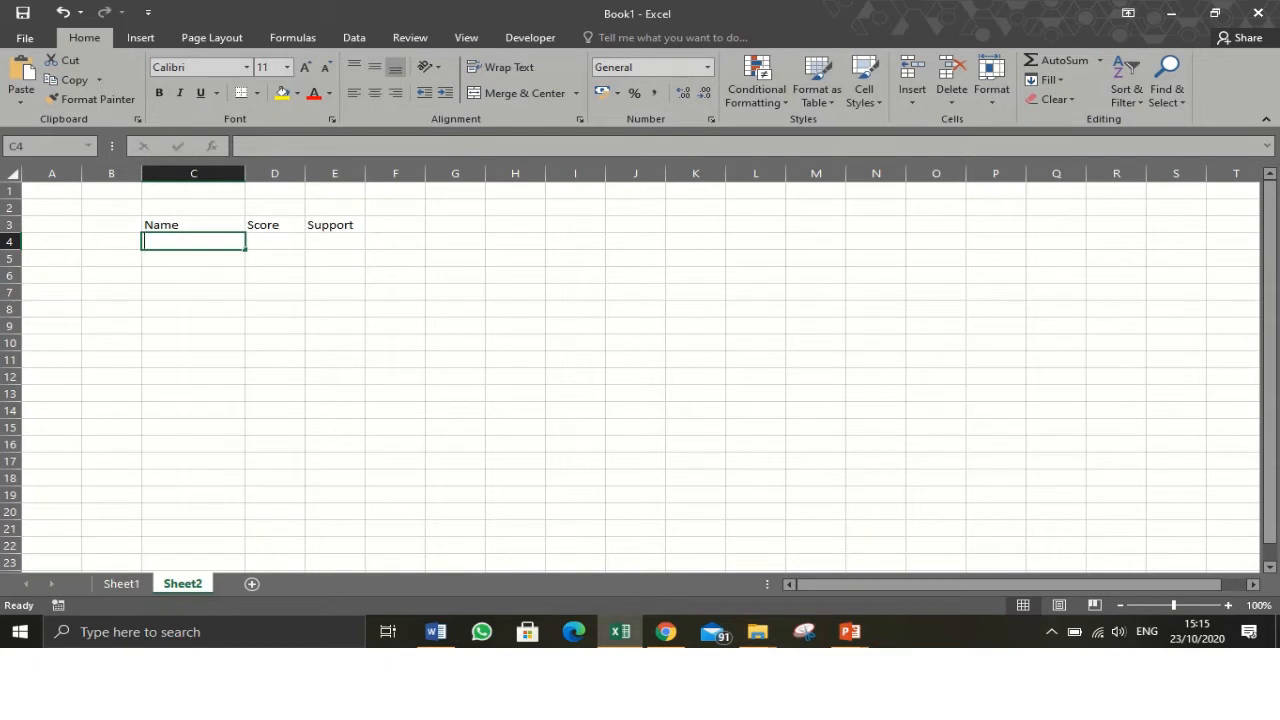
type("Jennifer")
key("Return")
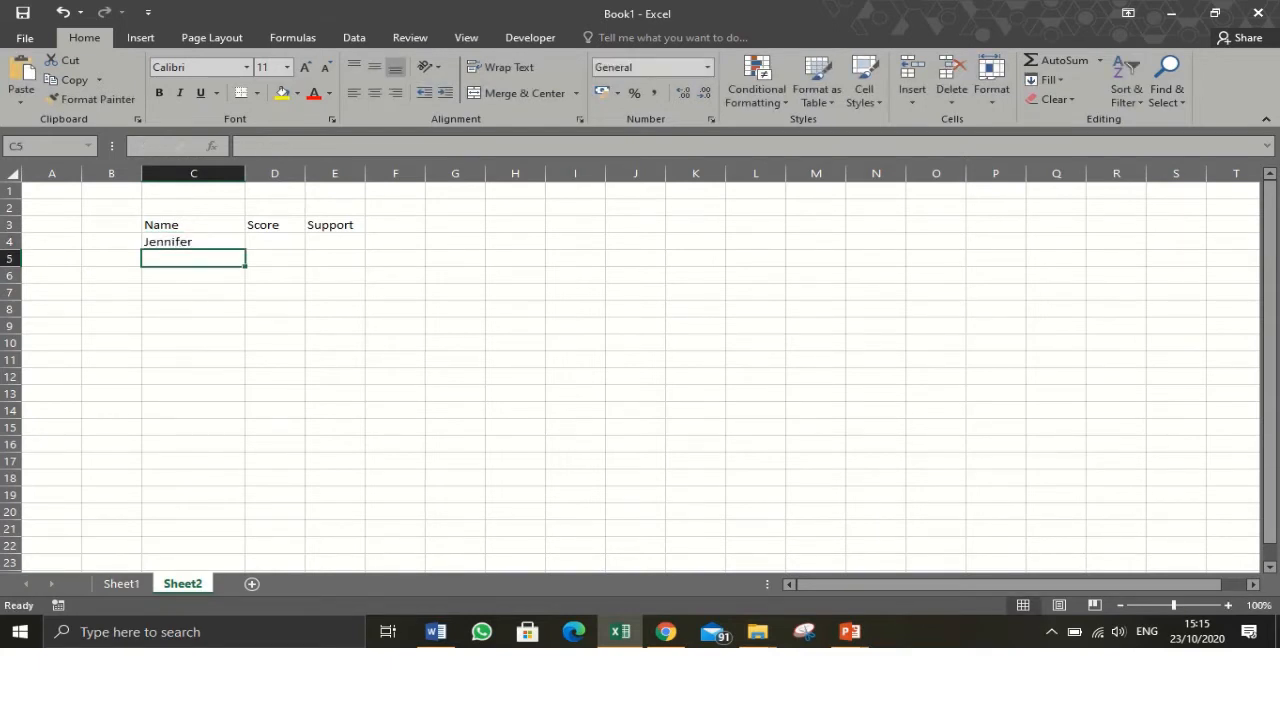
type("James")
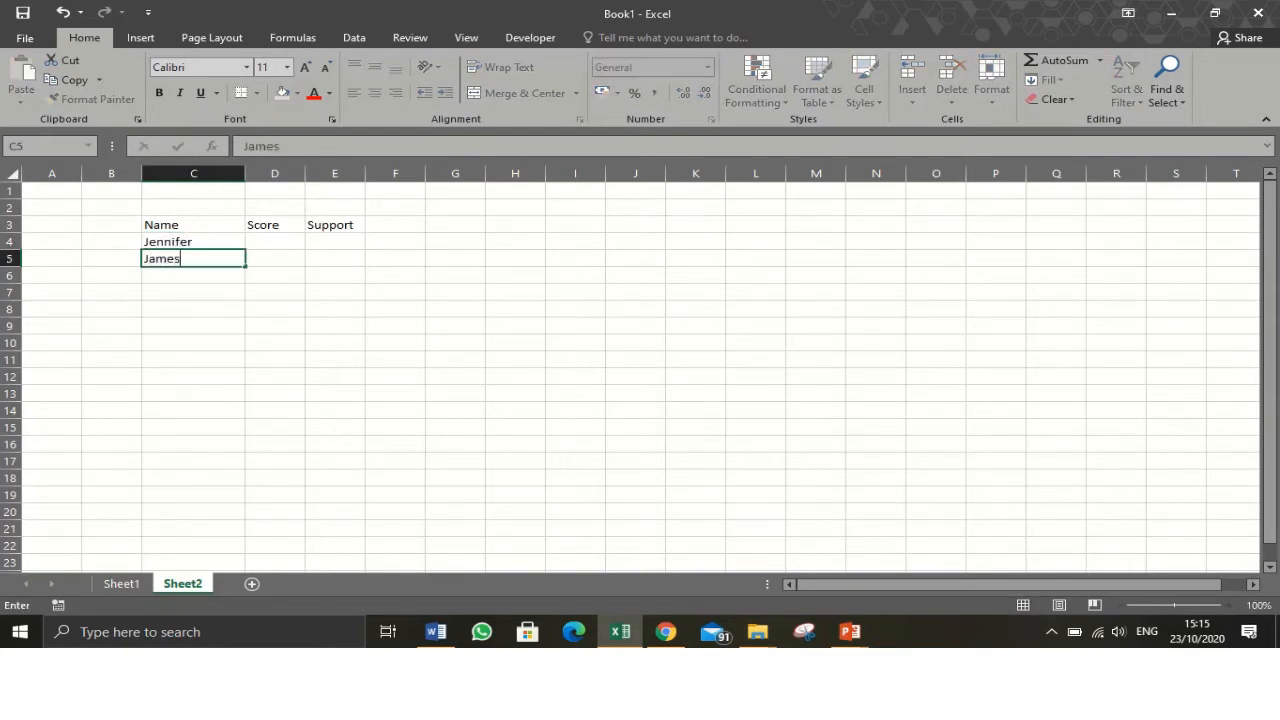
key("Return")
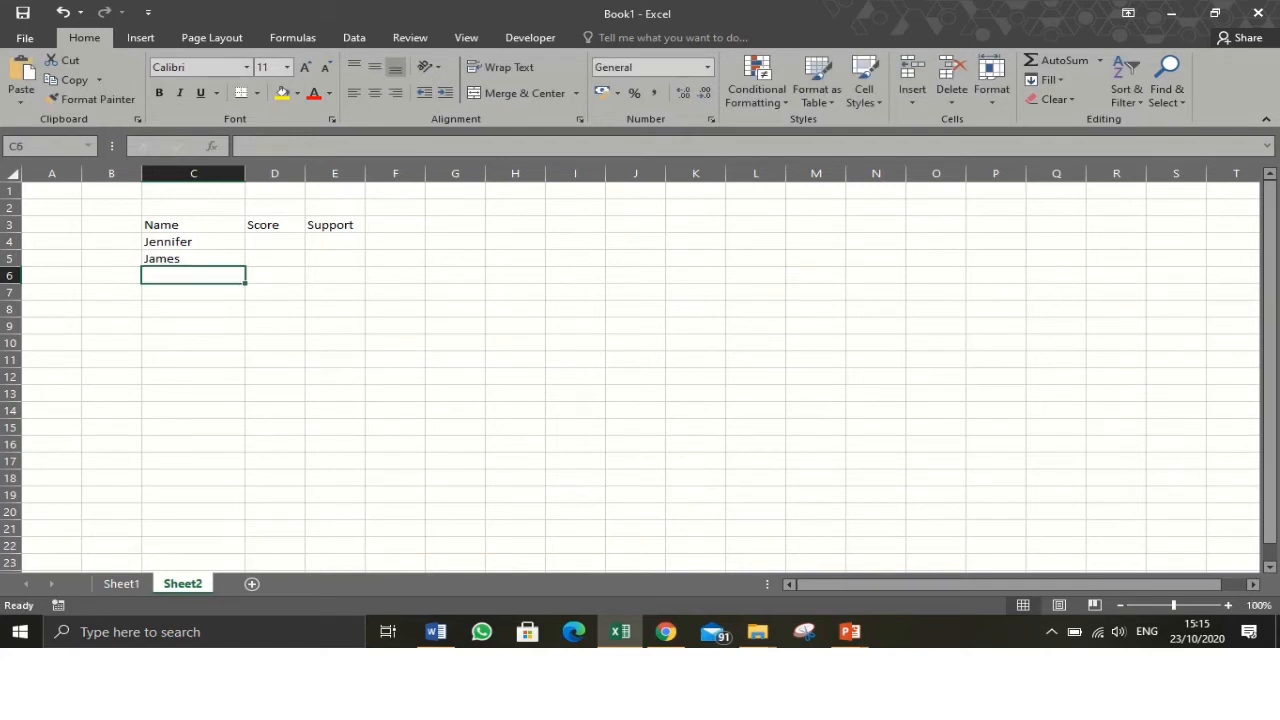
type("Jane")
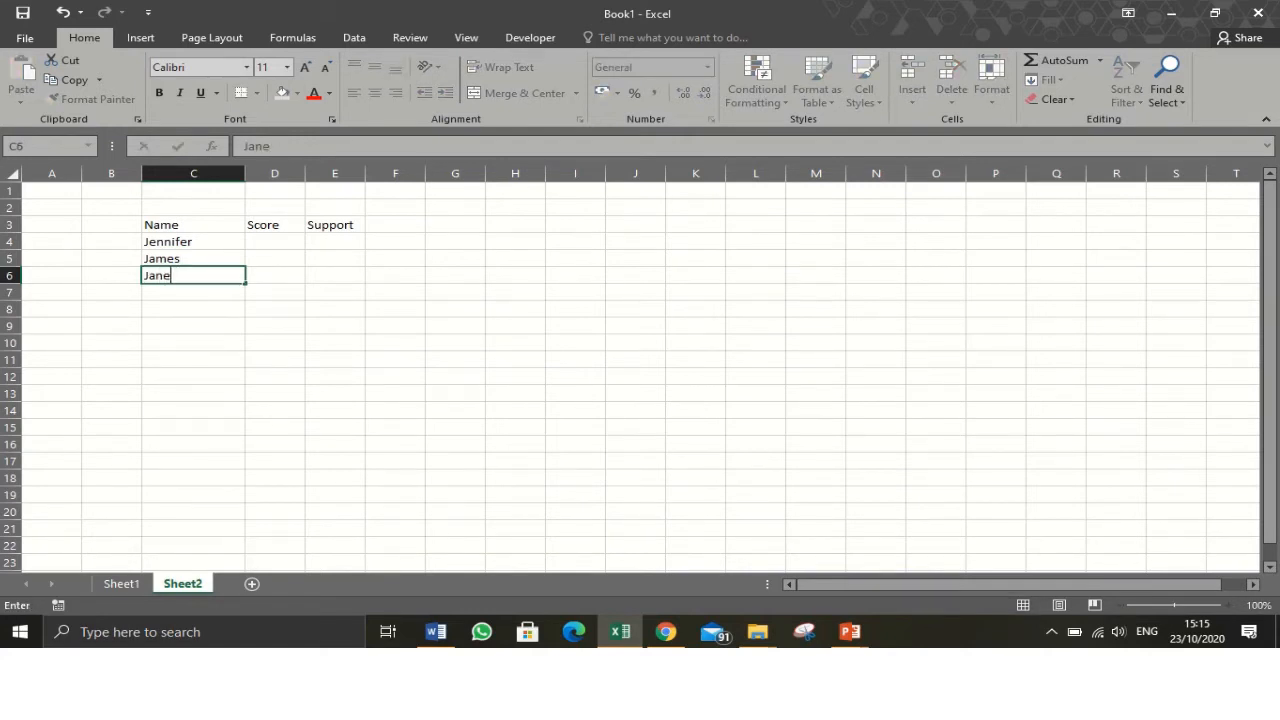
key("Tab")
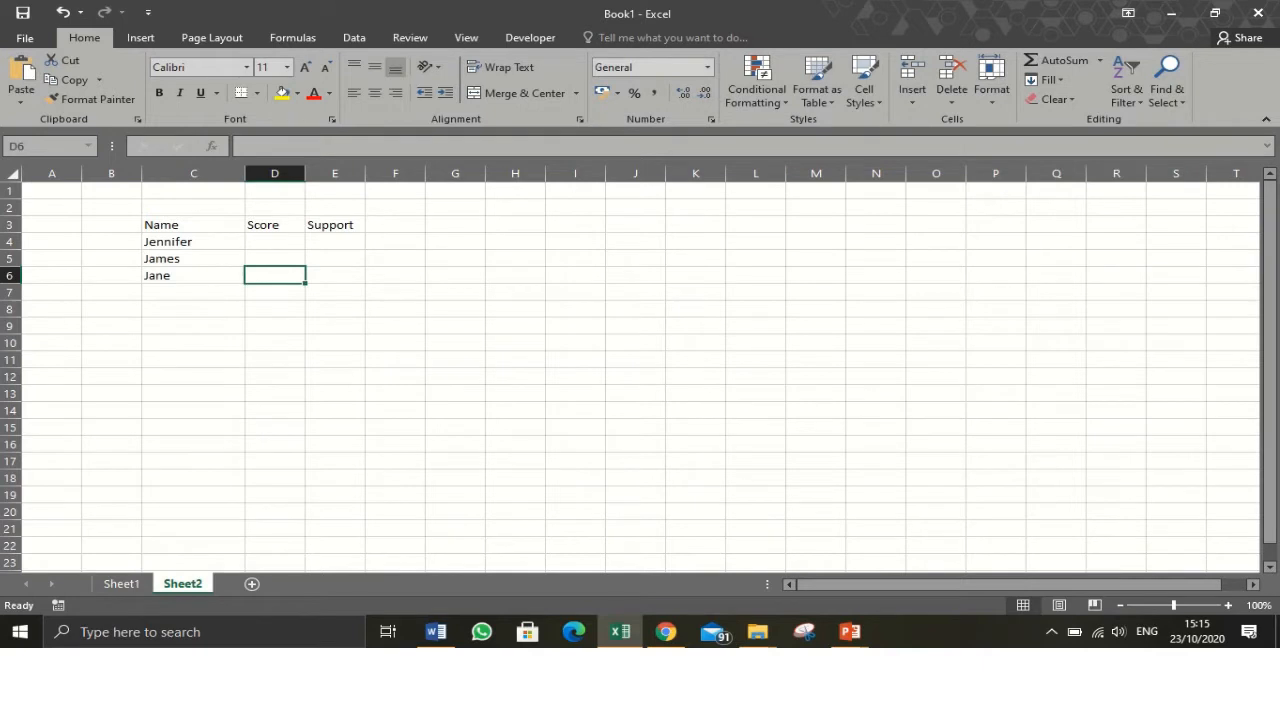
- Enter the scores 40%, 80% and 90% under Score for the three names
left_click(275, 242)
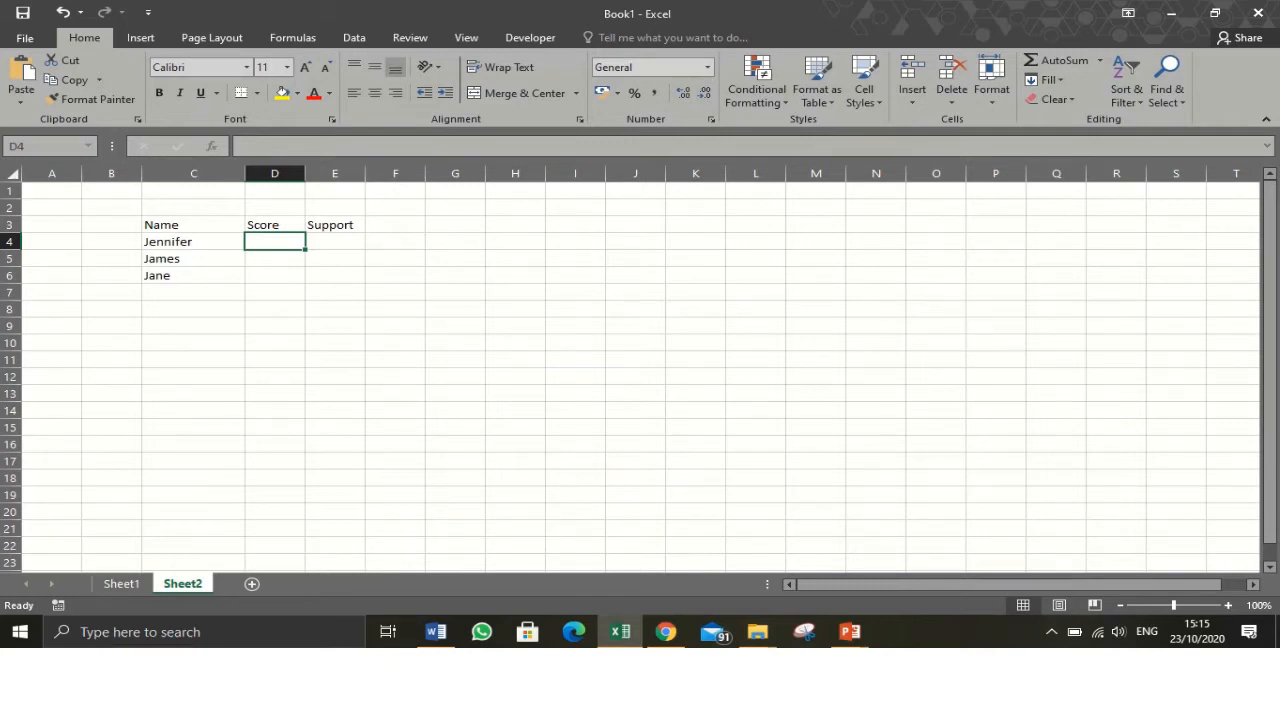
type("40")
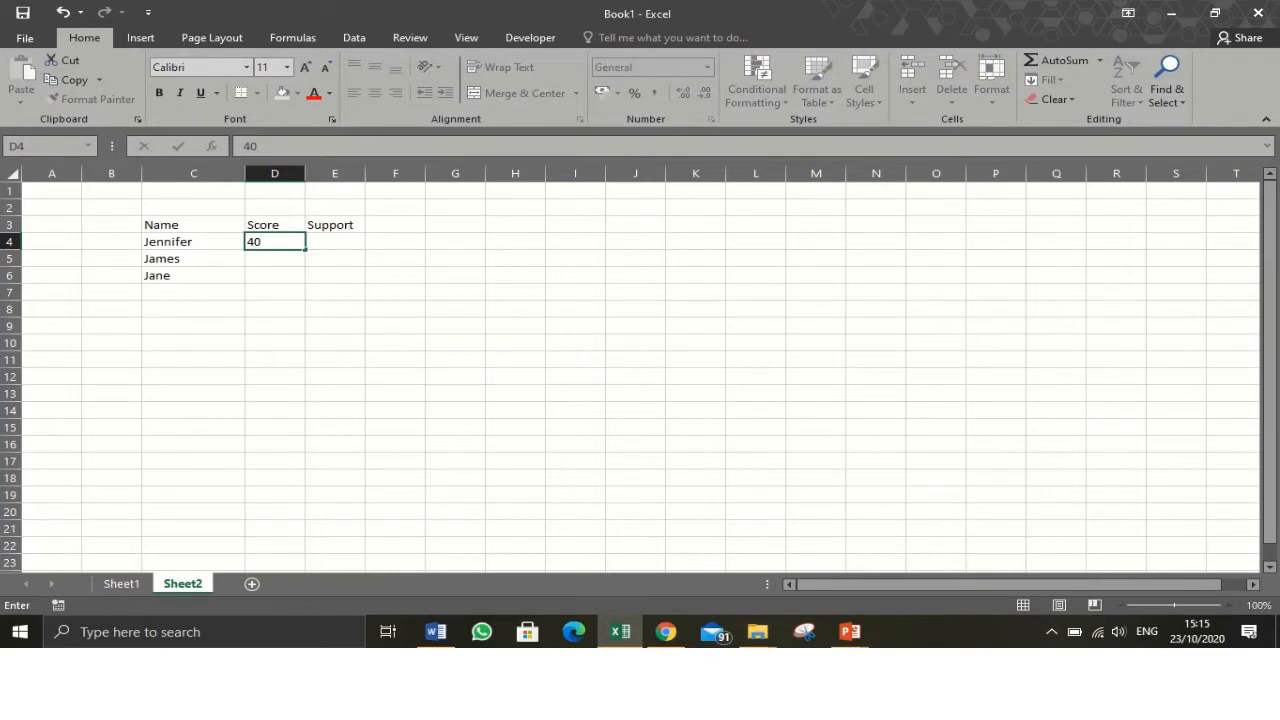
type("%")
key("Return")
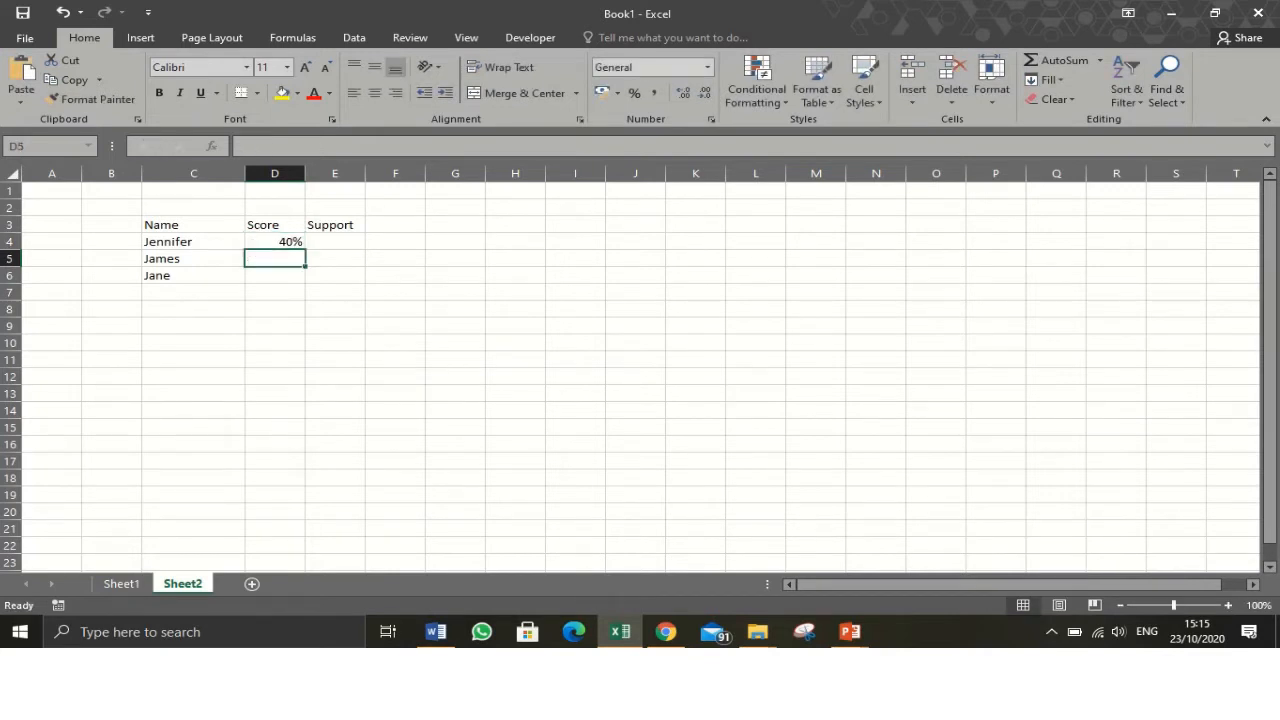
type("80%")
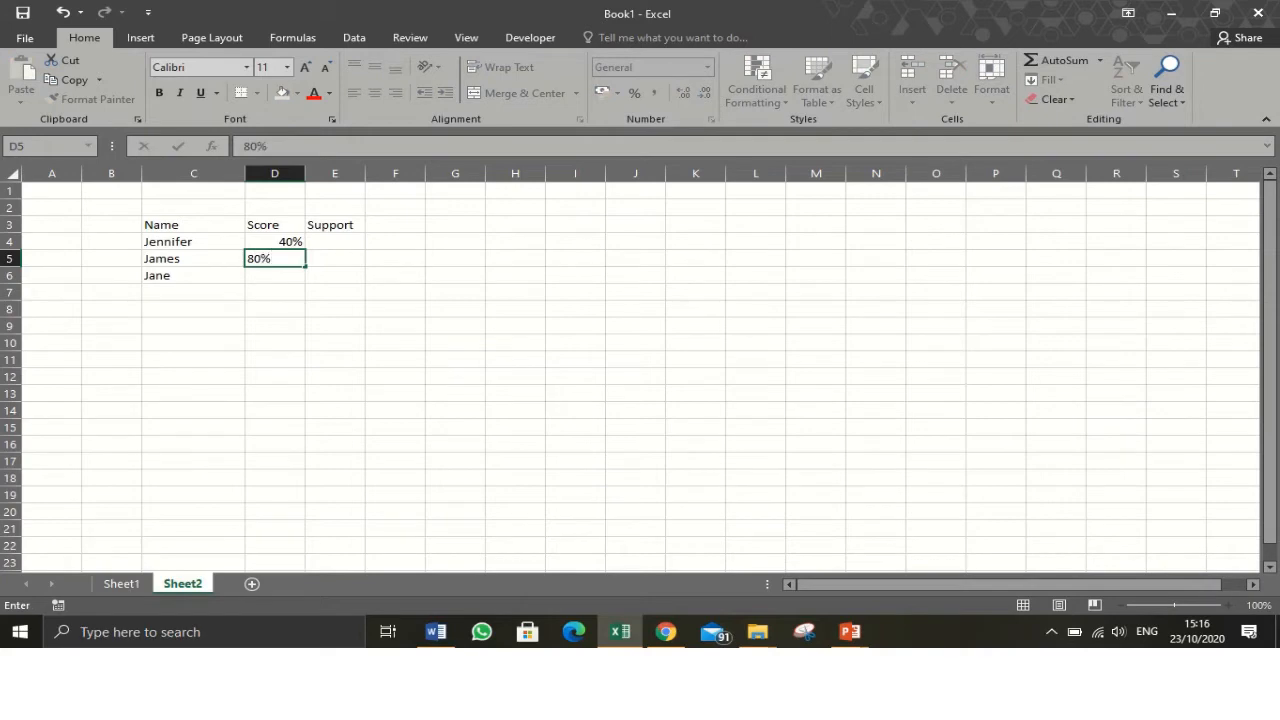
key("Return")
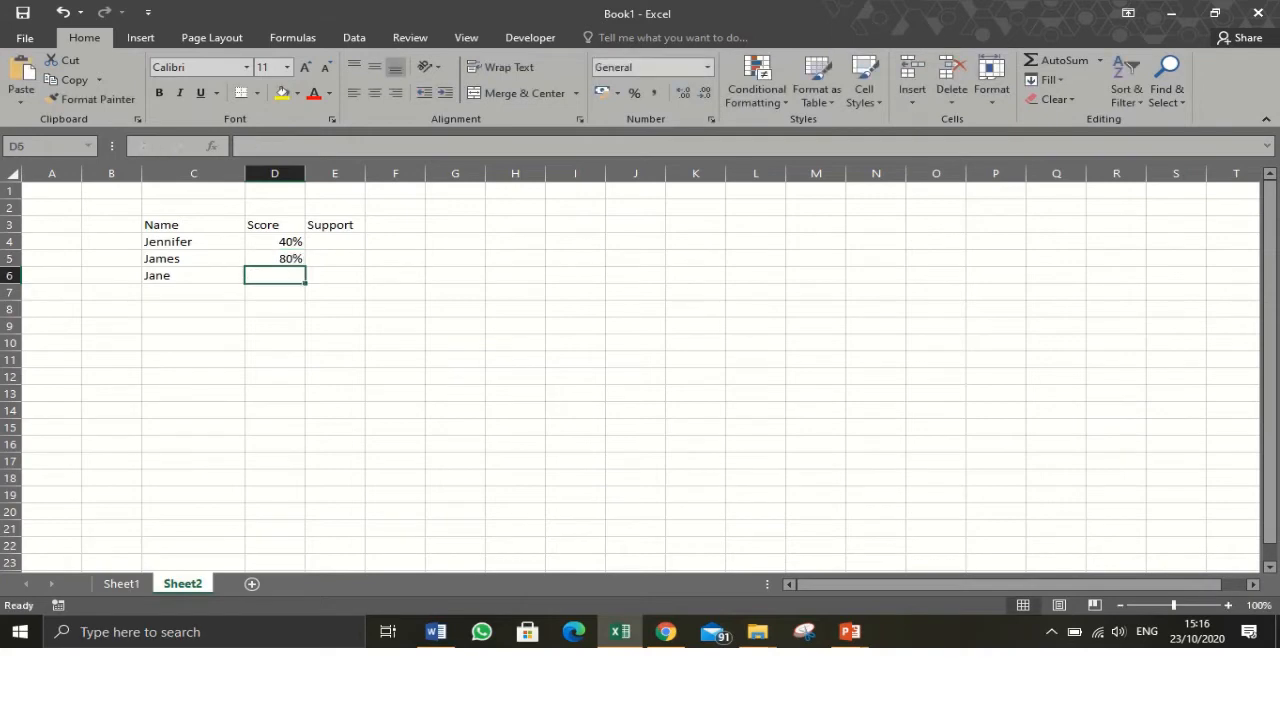
type("90")
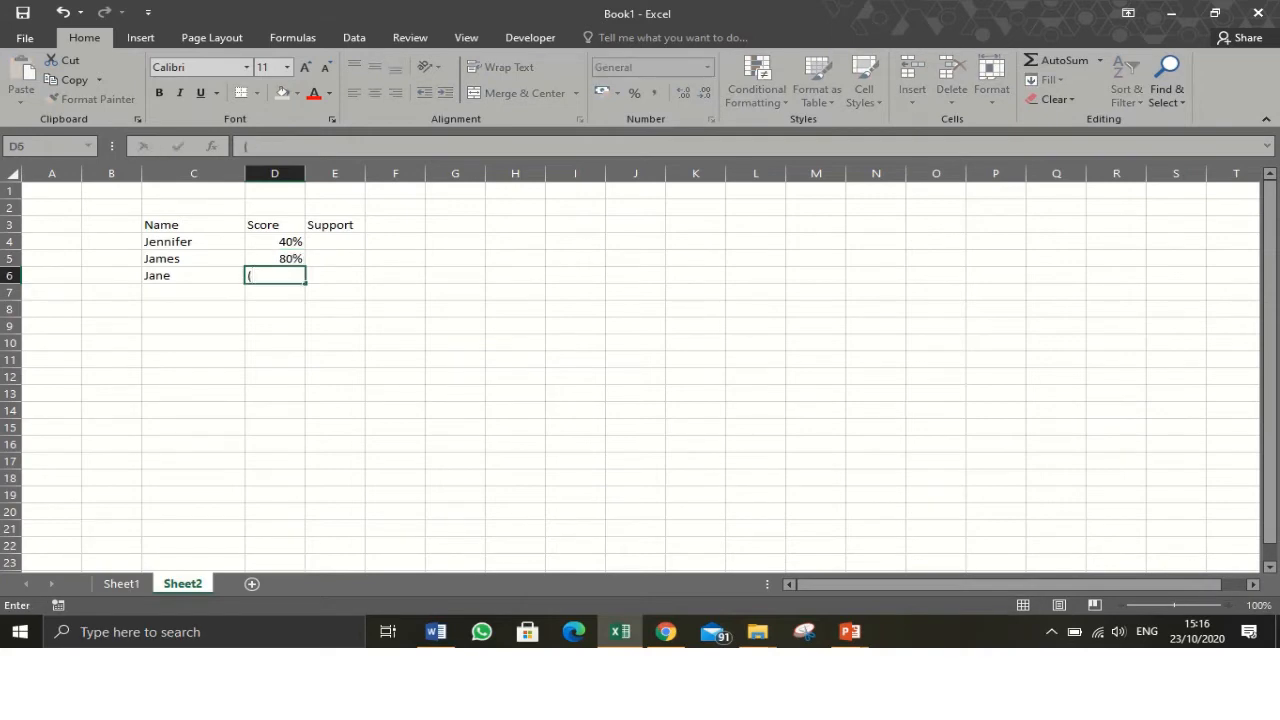
type("%")
key("Tab")
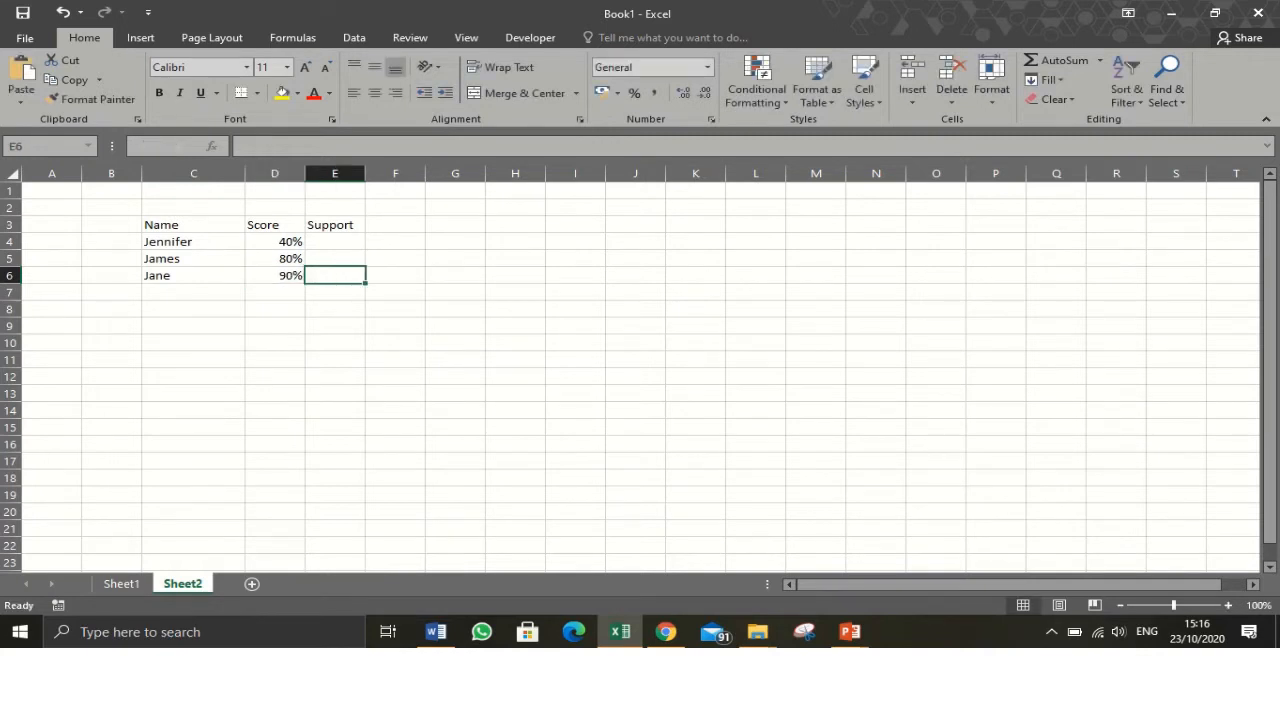
- Calculate Support in E4 as =100%-D4 and fill the formula down to E6
left_click(335, 242)
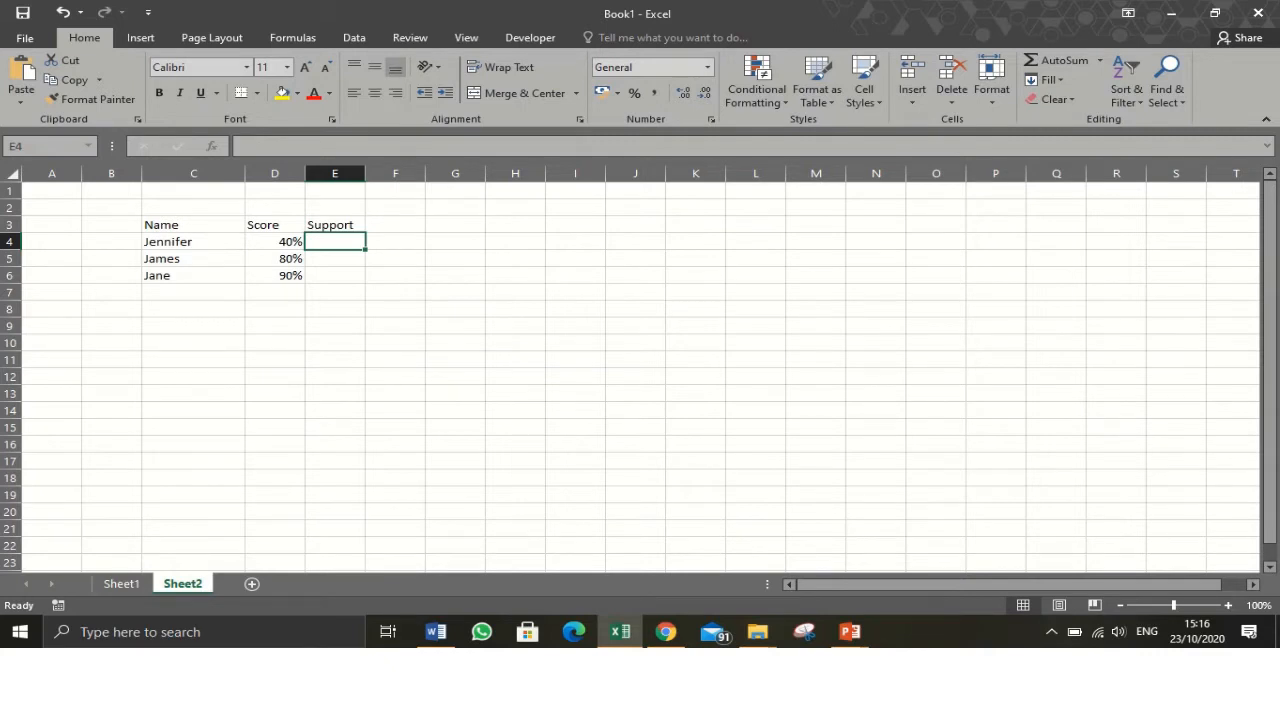
type("=")
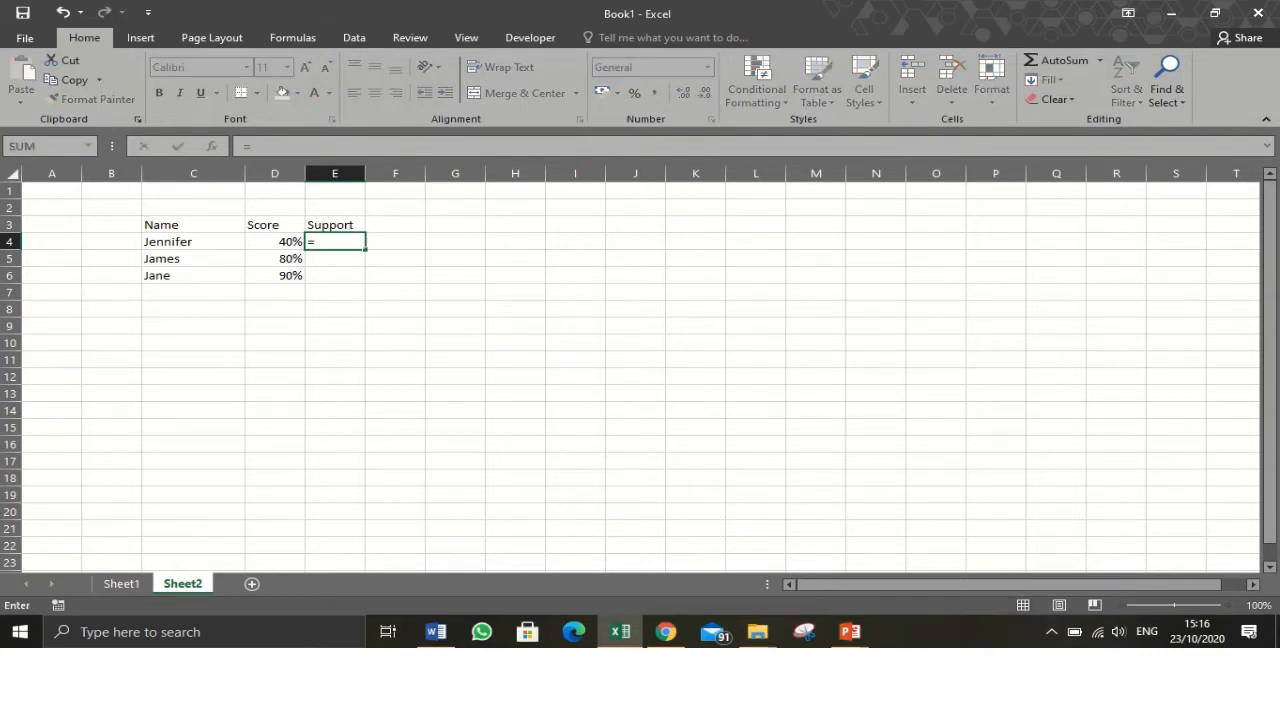
type("100%=")
key("BackSpace")
type("-")
key("Left")
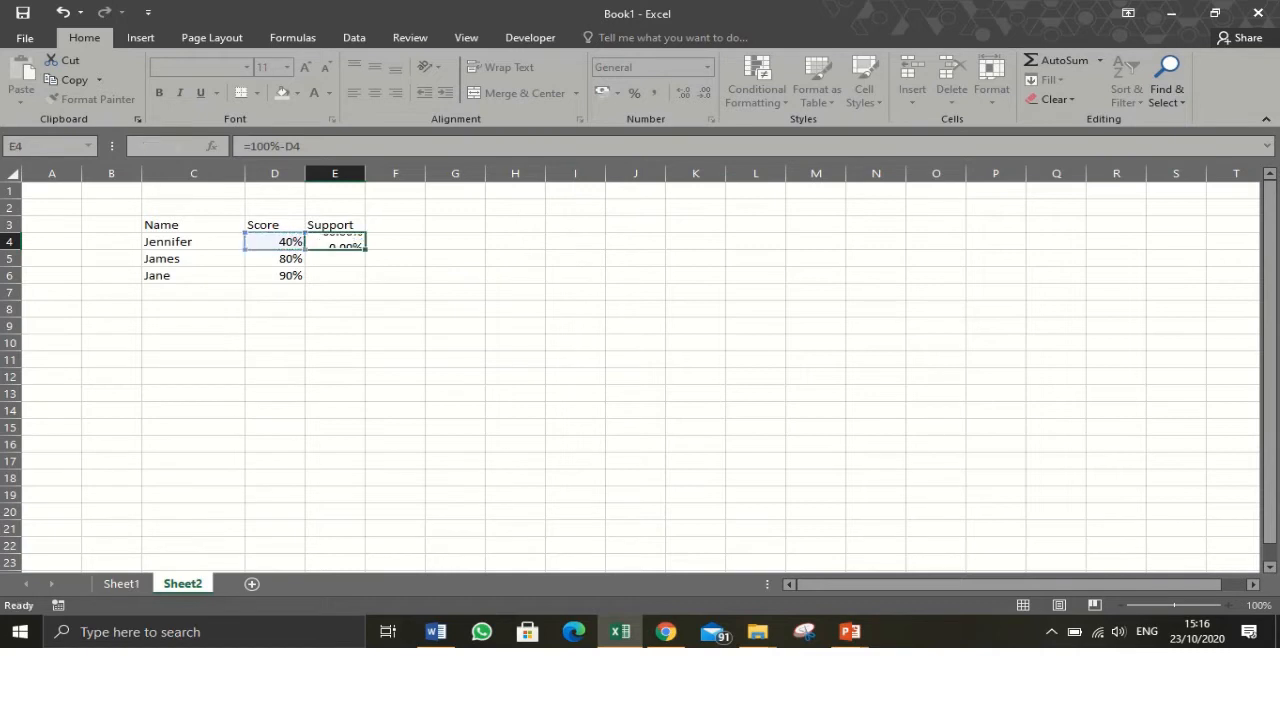
key("Return")
left_click(335, 242)
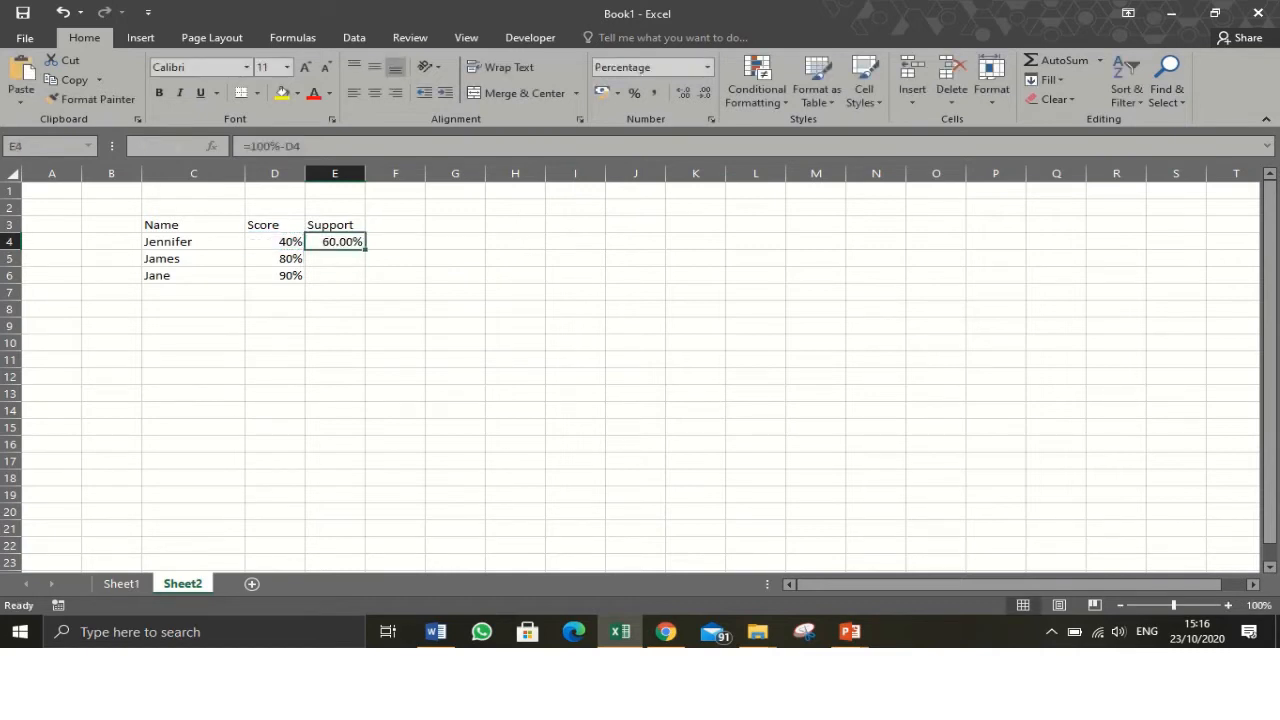
left_click_drag(366, 249, 362, 282)
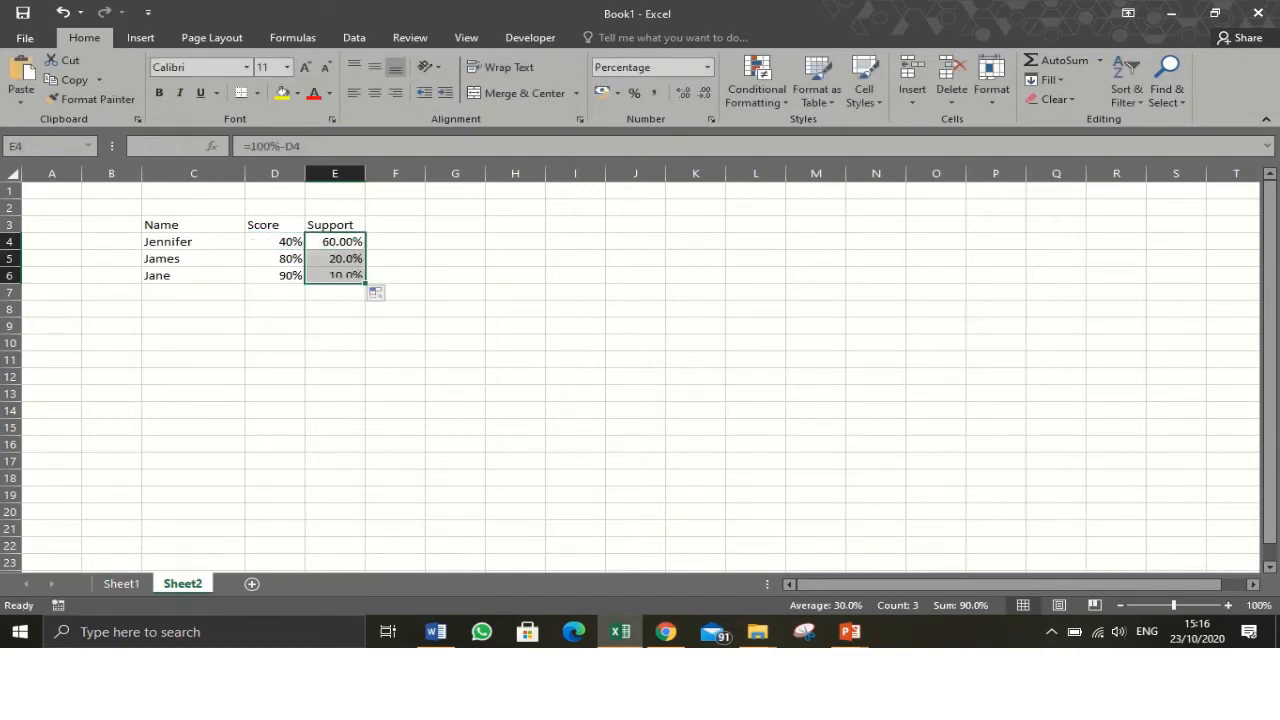
- Reduce the Support percentages to no decimal places
left_click(705, 93)
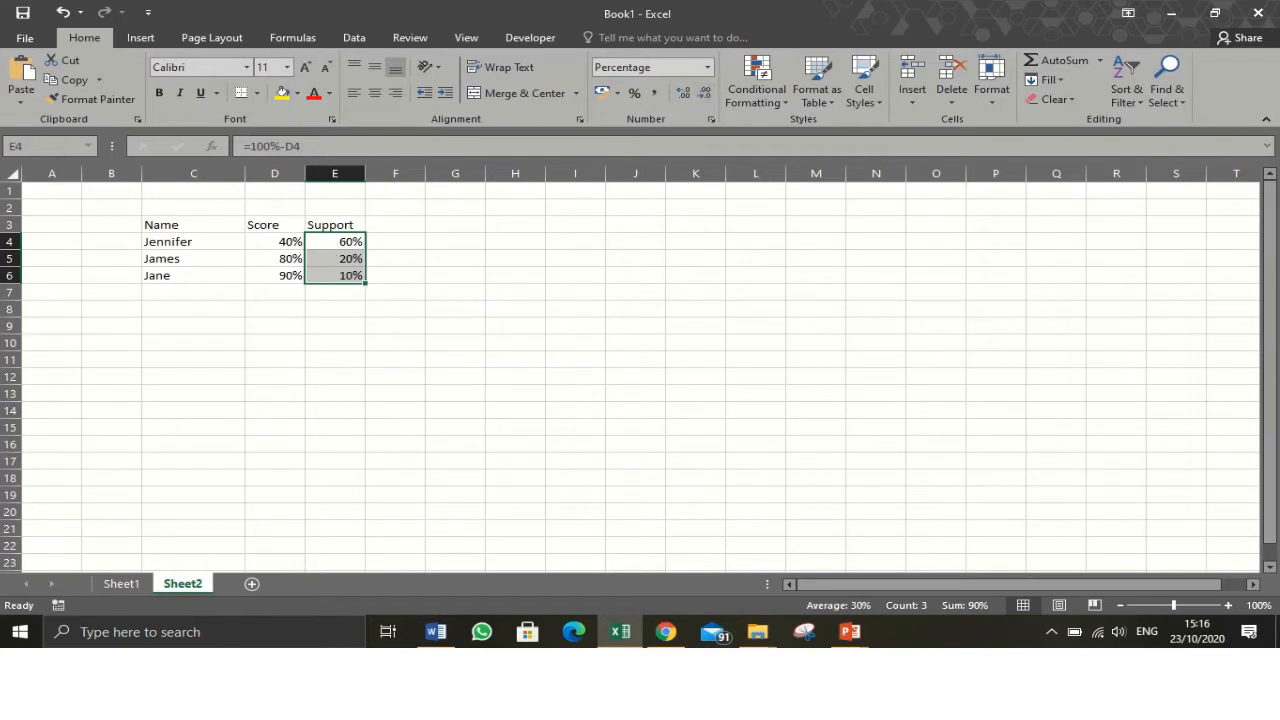
left_click(395, 292)
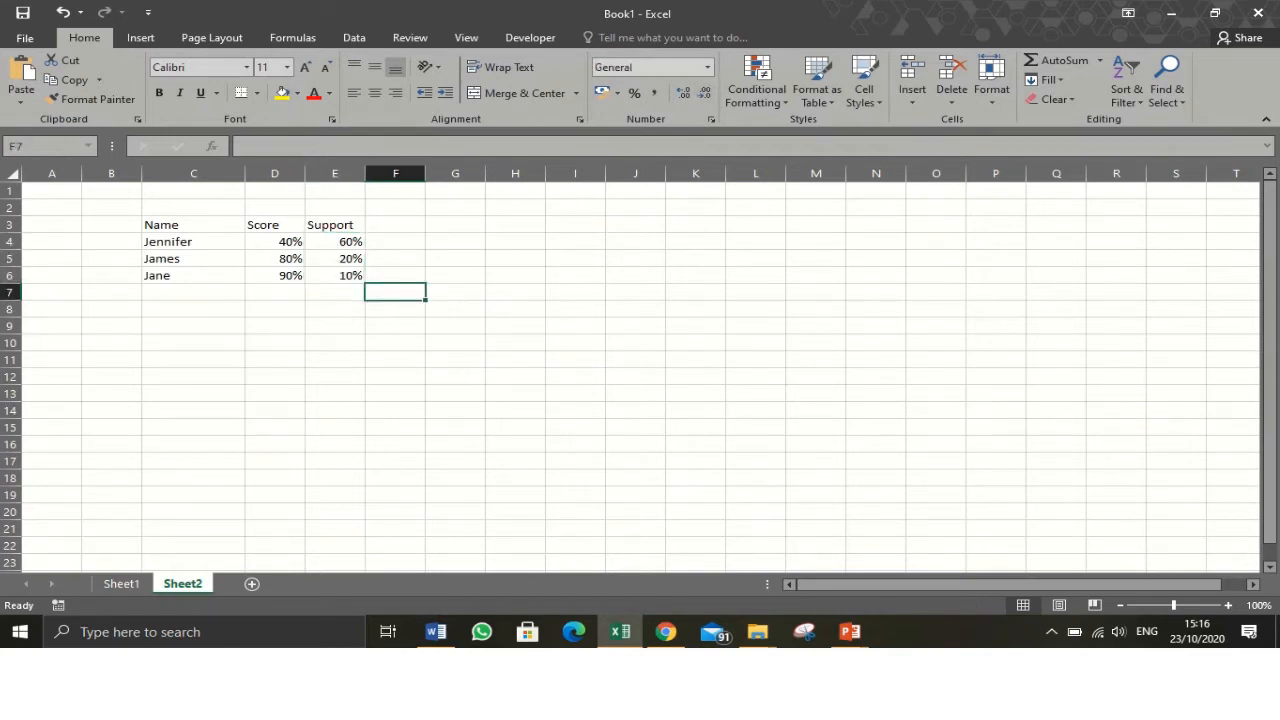
- Insert an empty doughnut chart from a blank cell beside the table
left_click(455, 309)
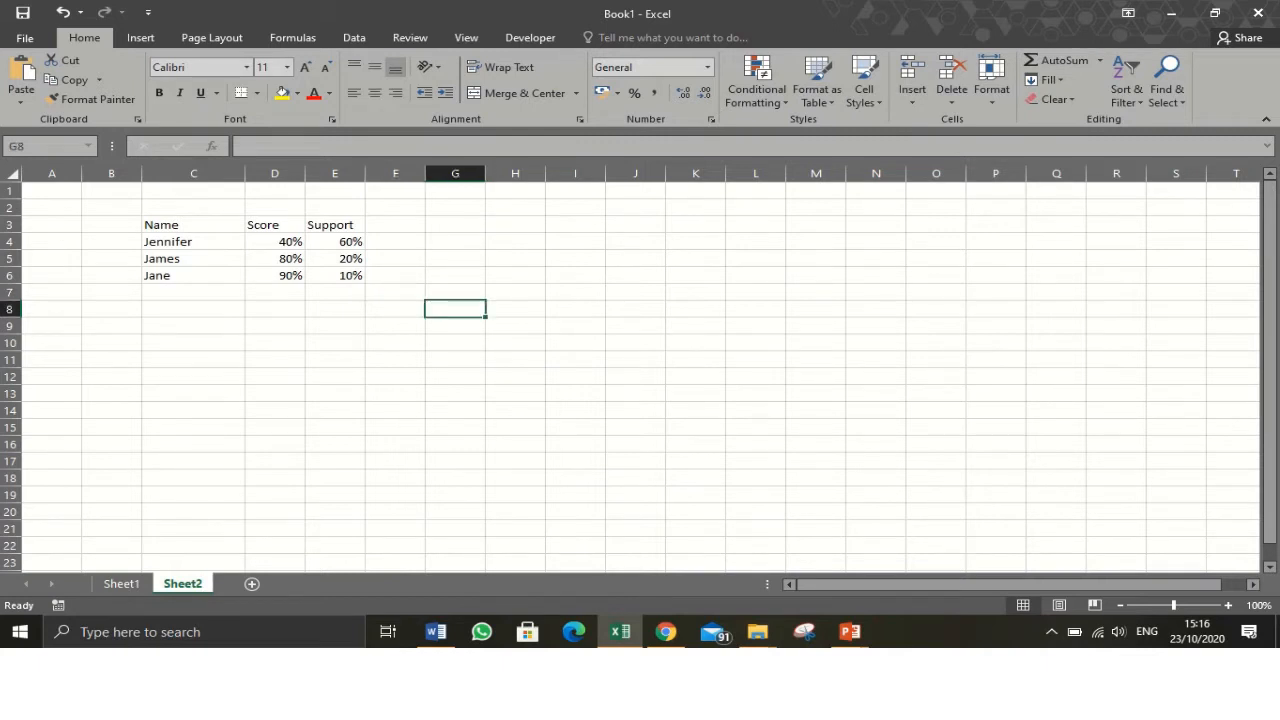
left_click(140, 37)
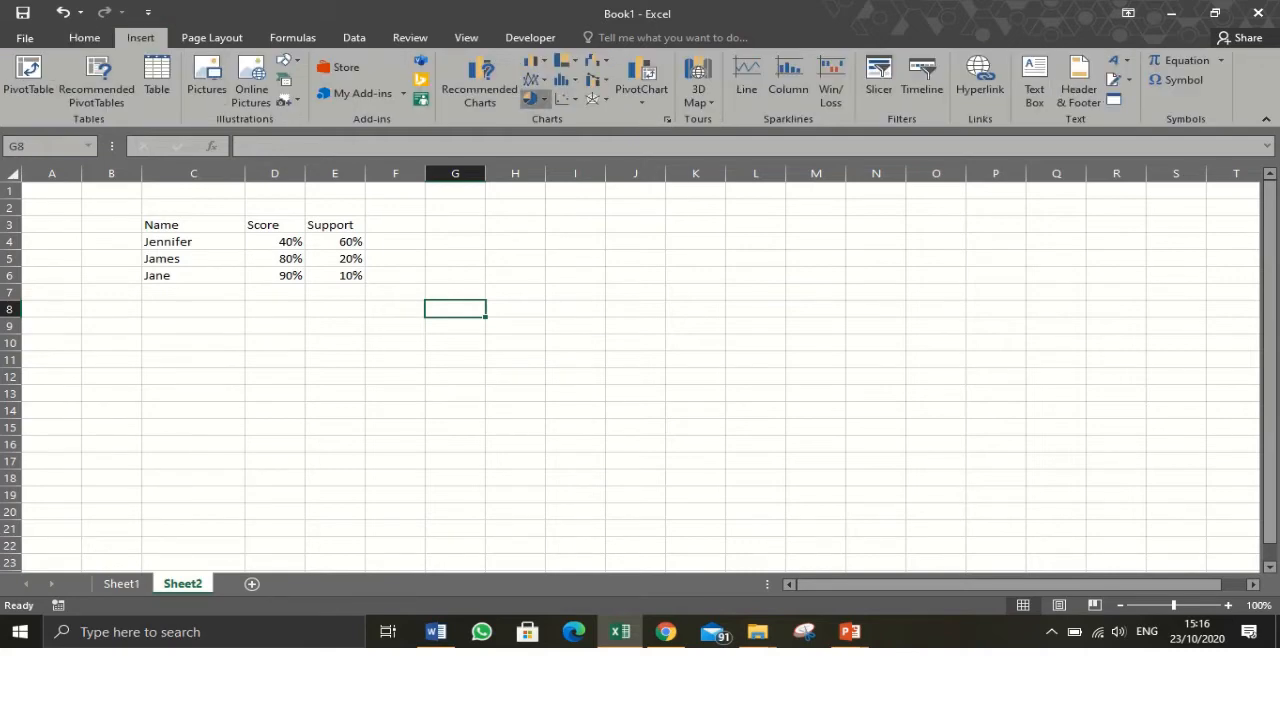
left_click(531, 99)
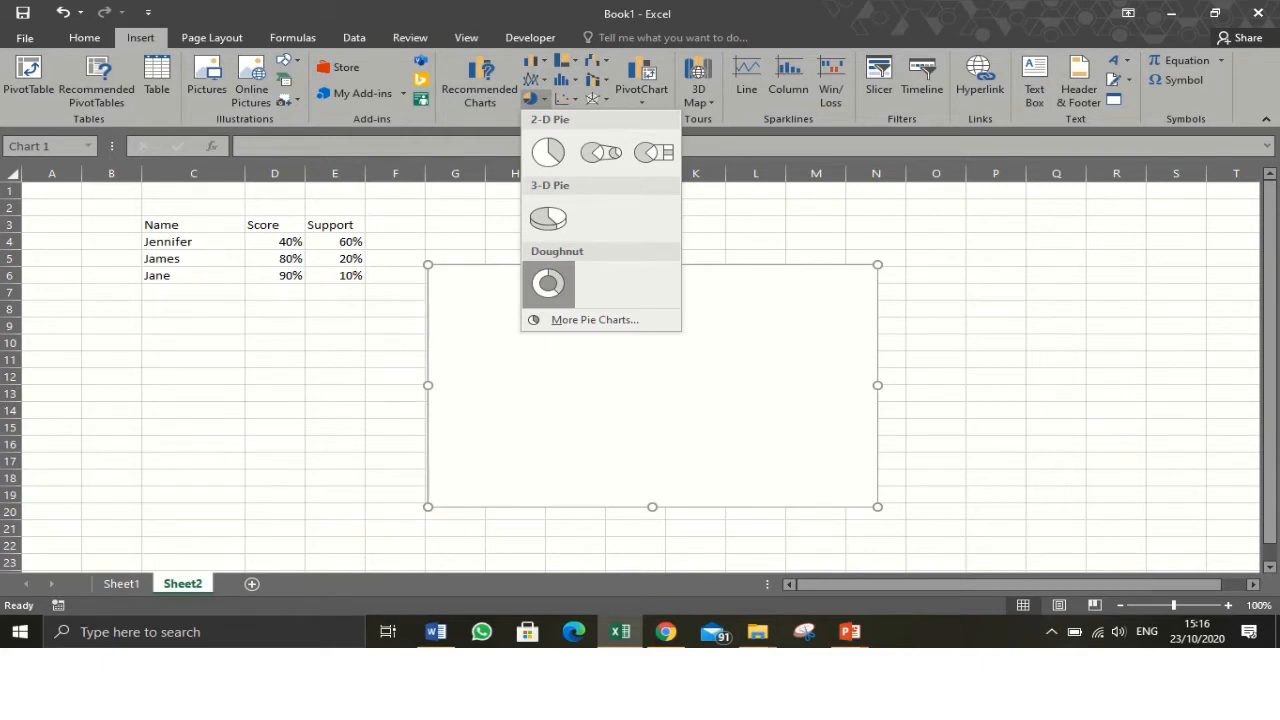
left_click(548, 283)
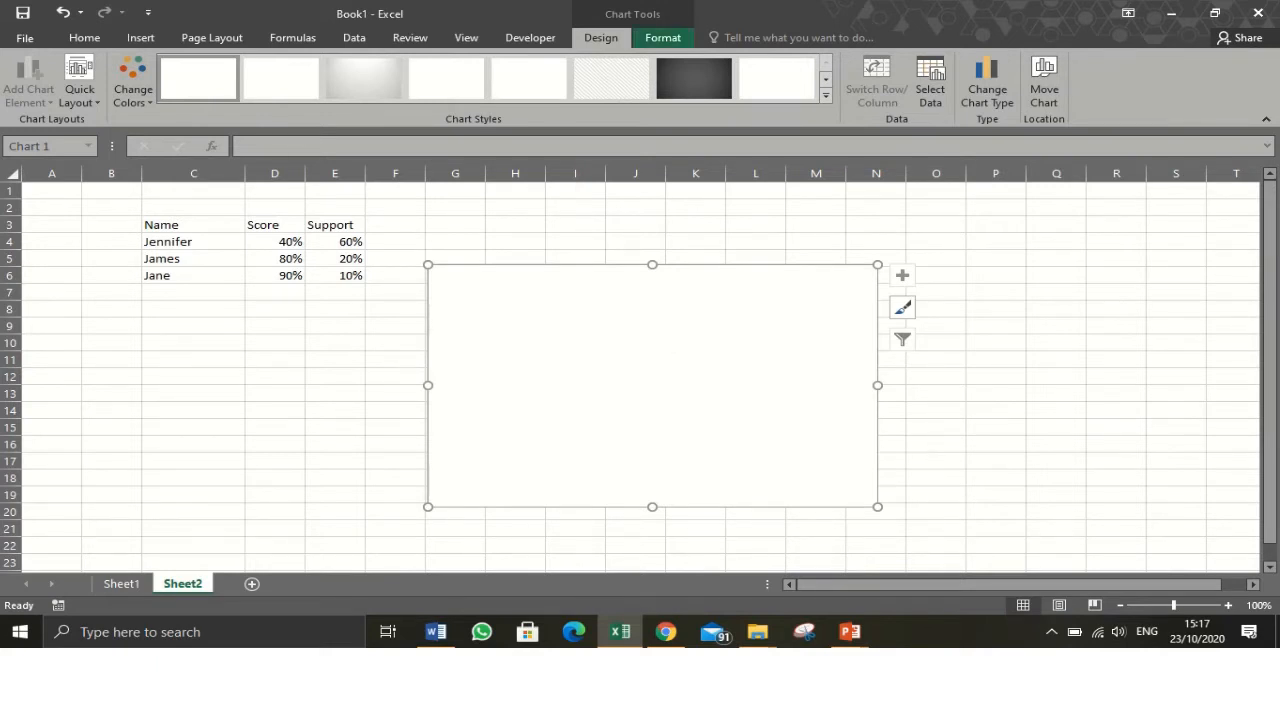
- Set the chart's height and width to 7 cm each
left_click(663, 37)
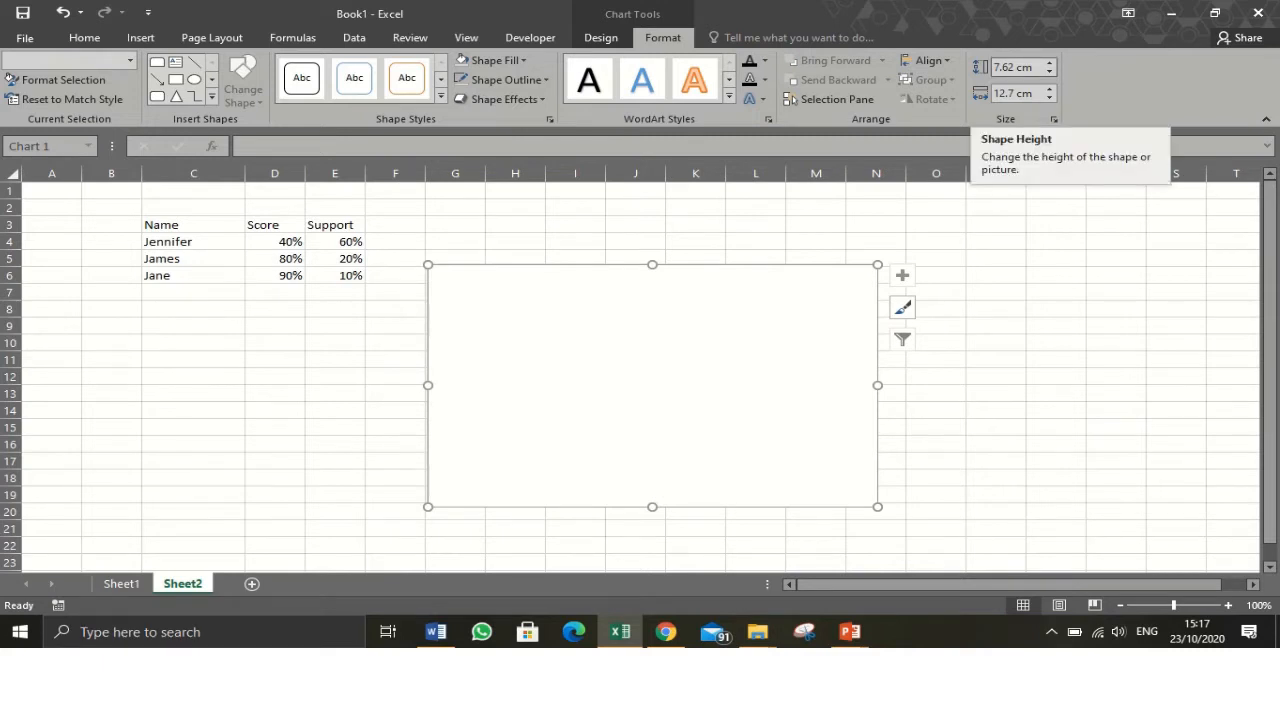
left_click(1014, 67)
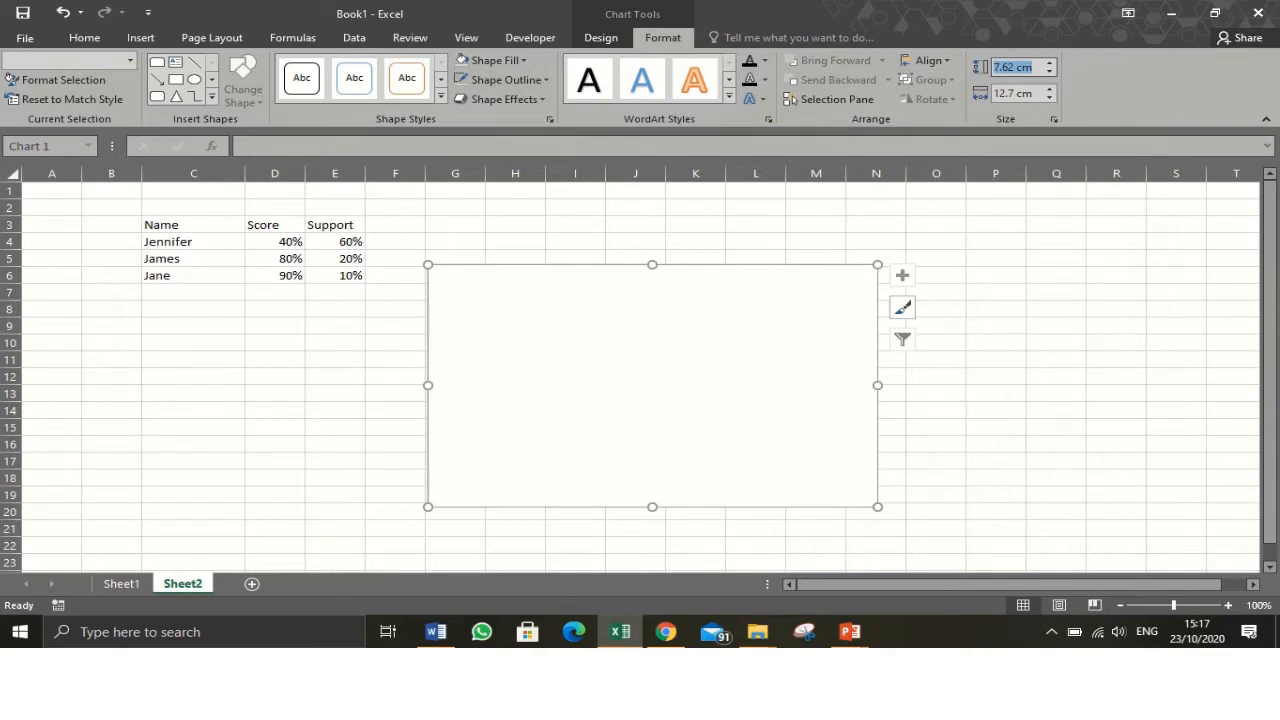
type("7")
left_click(1034, 93)
left_click(1034, 93)
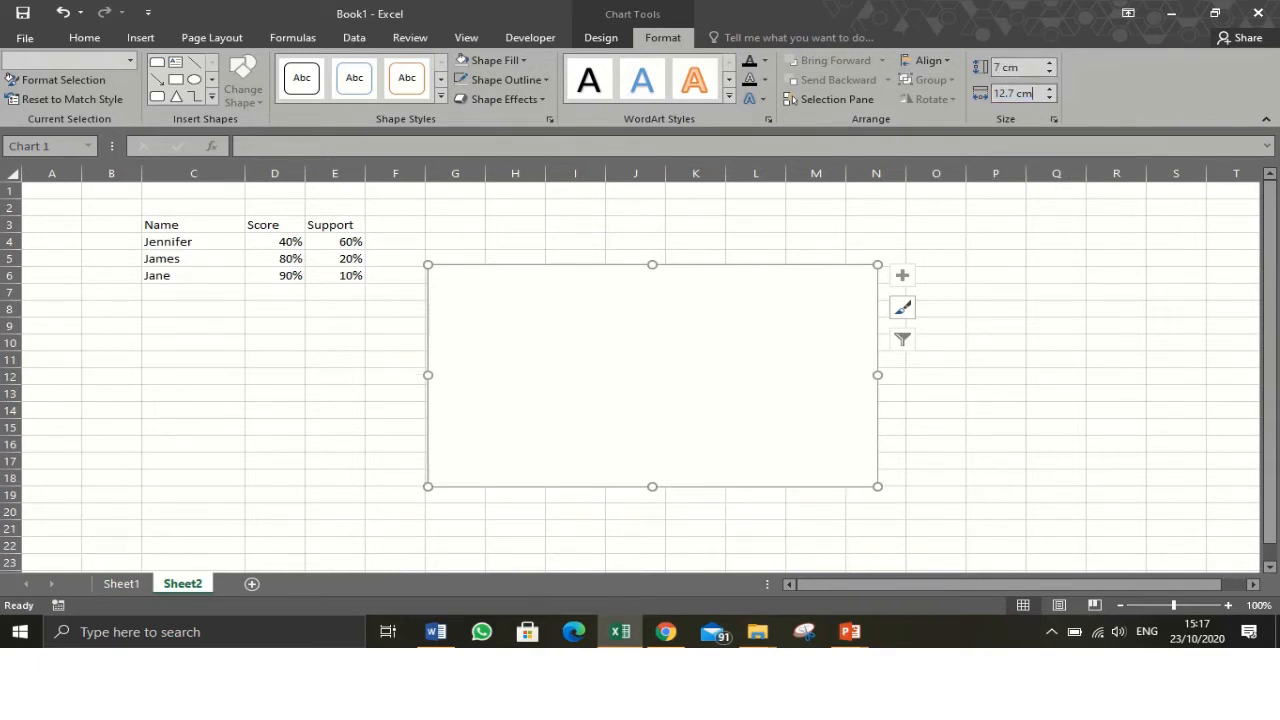
type("7")
key("BackSpace")
key("BackSpace")
key("BackSpace")
key("BackSpace")
key("BackSpace")
key("BackSpace")
key("BackSpace")
key("BackSpace")
type("7")
key("Return")
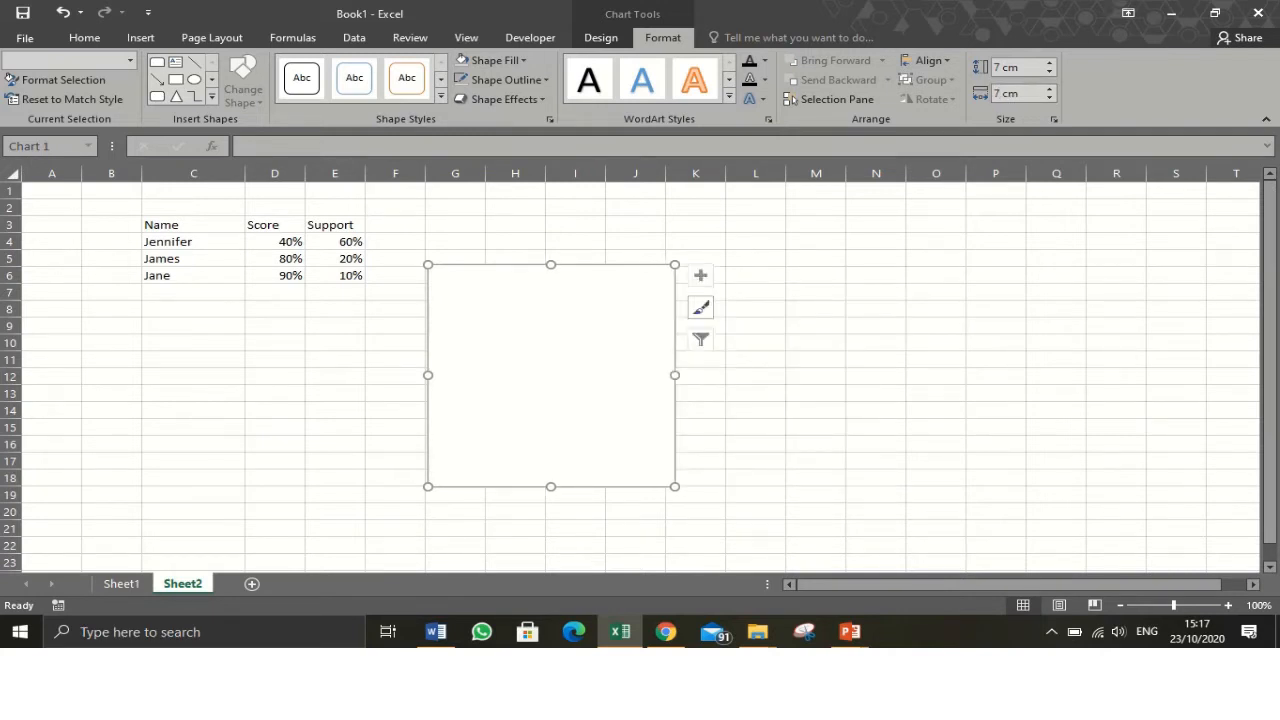
- Move the chart below the table and open its data source selection
left_click_drag(575, 285, 329, 337)
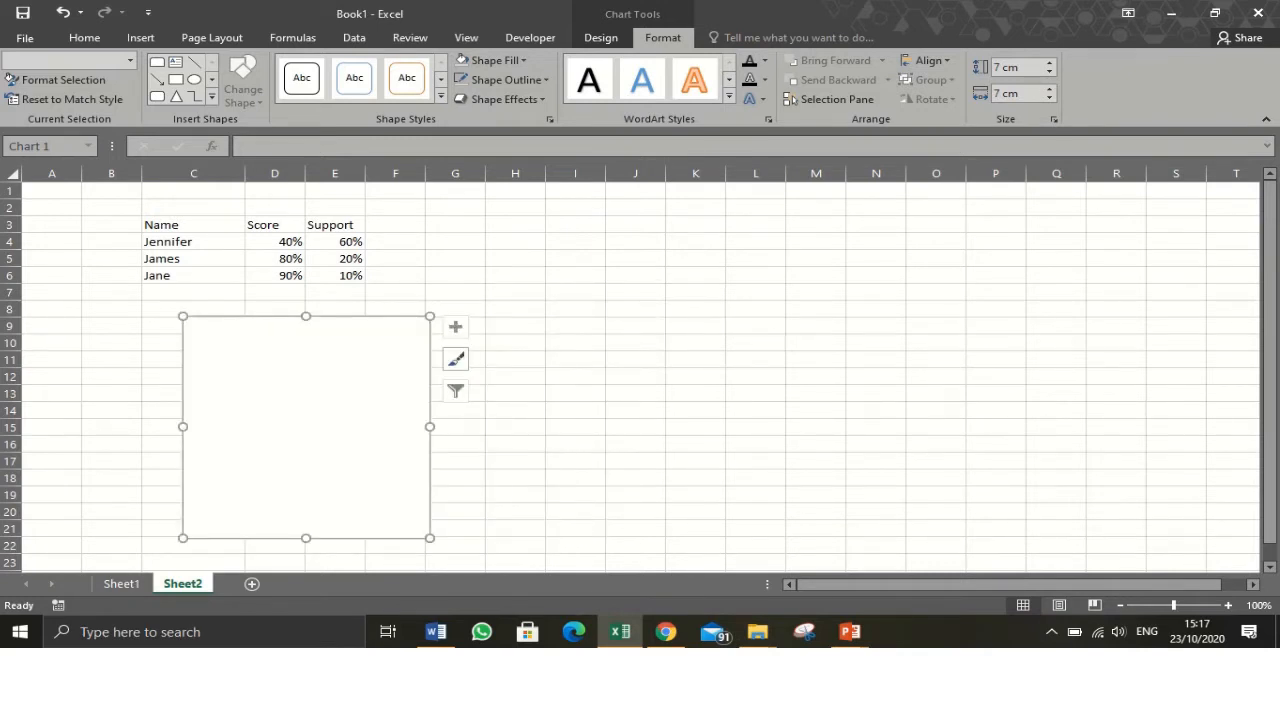
right_click(297, 382)
right_click(261, 391)
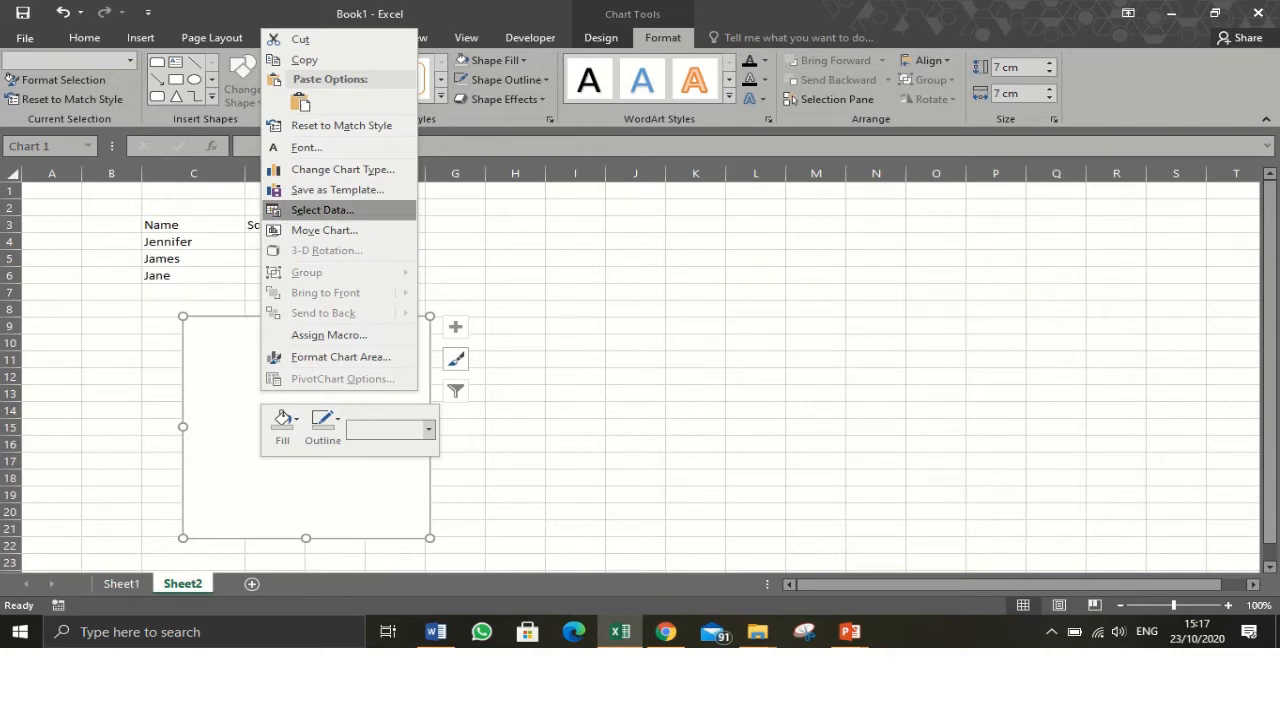
left_click(322, 210)
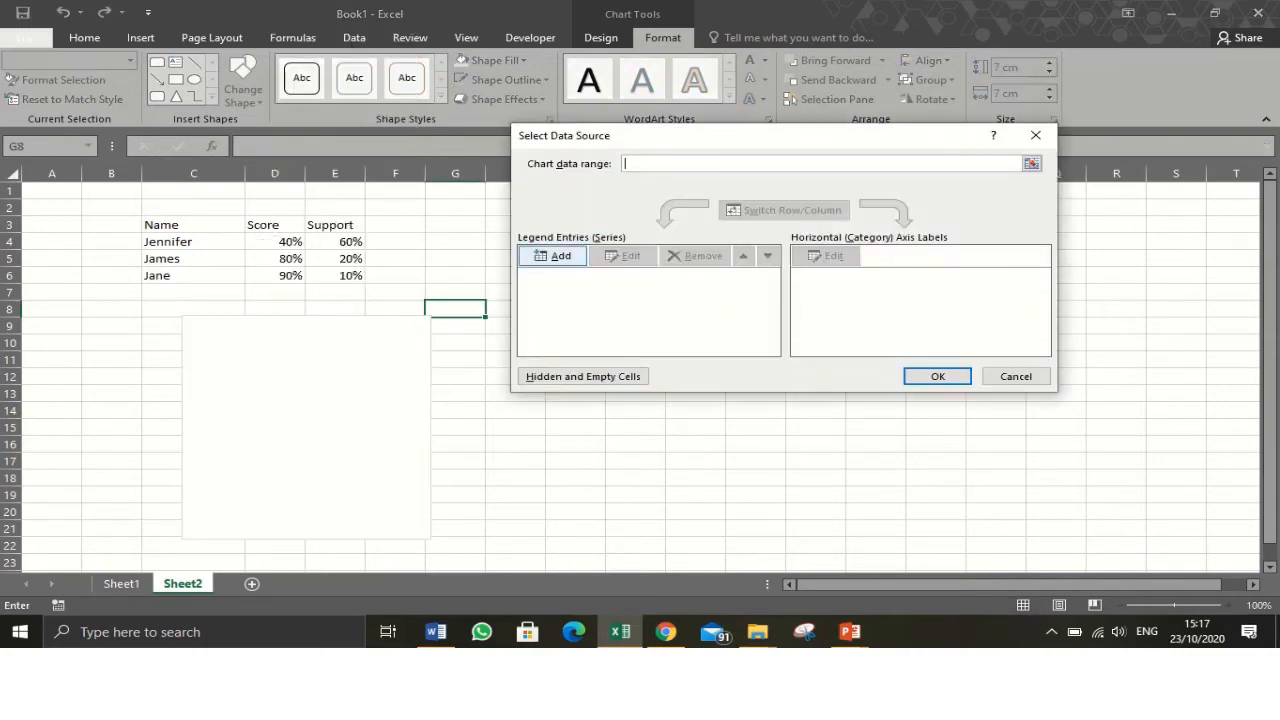
left_click(552, 256)
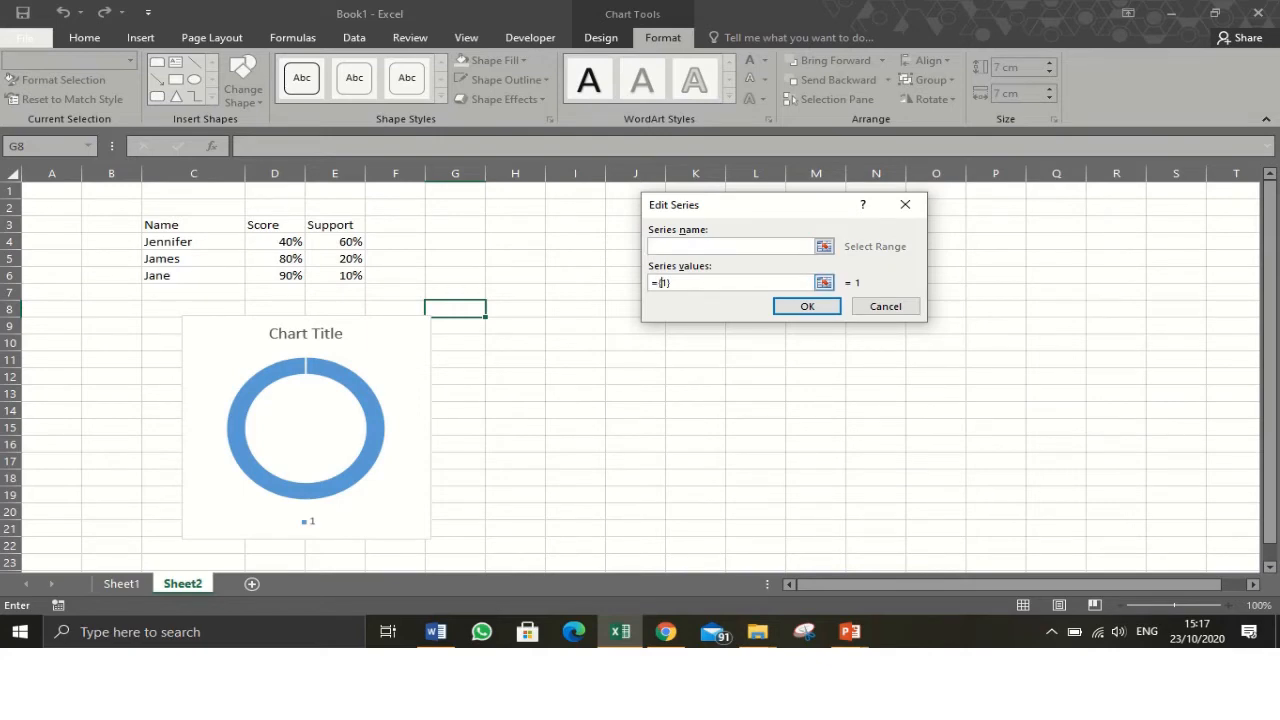
key("Right")
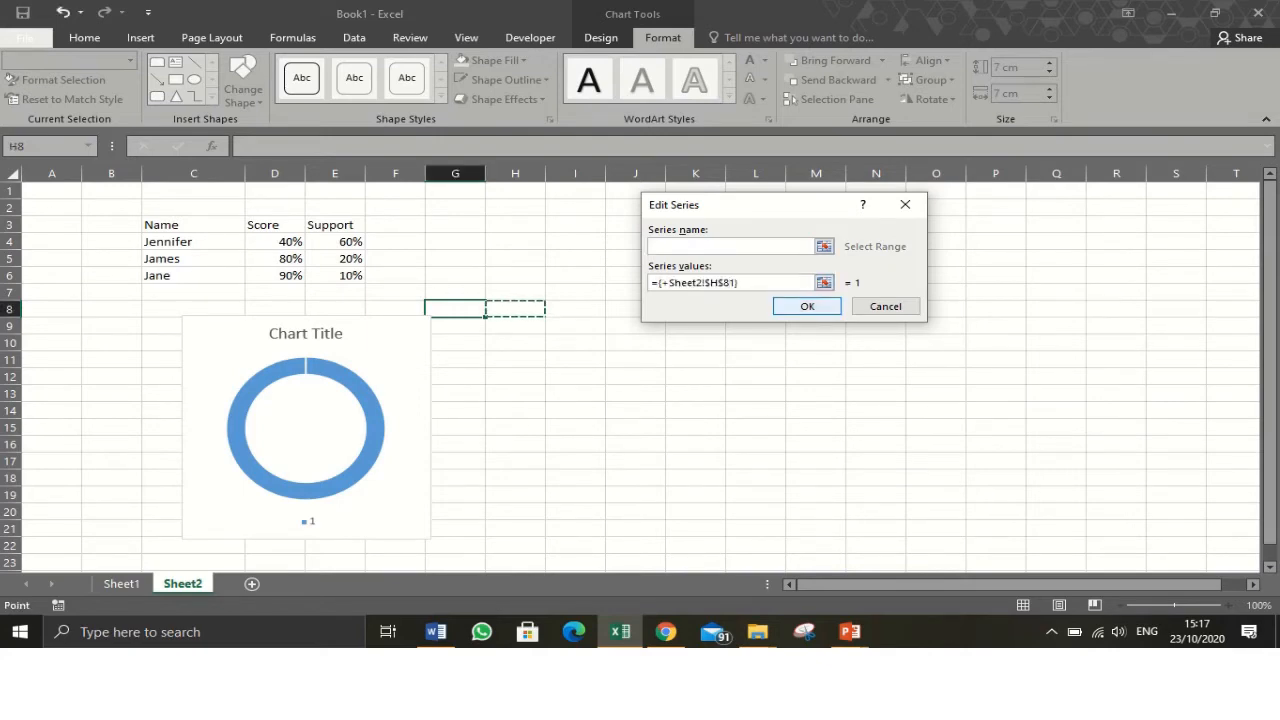
key("Escape")
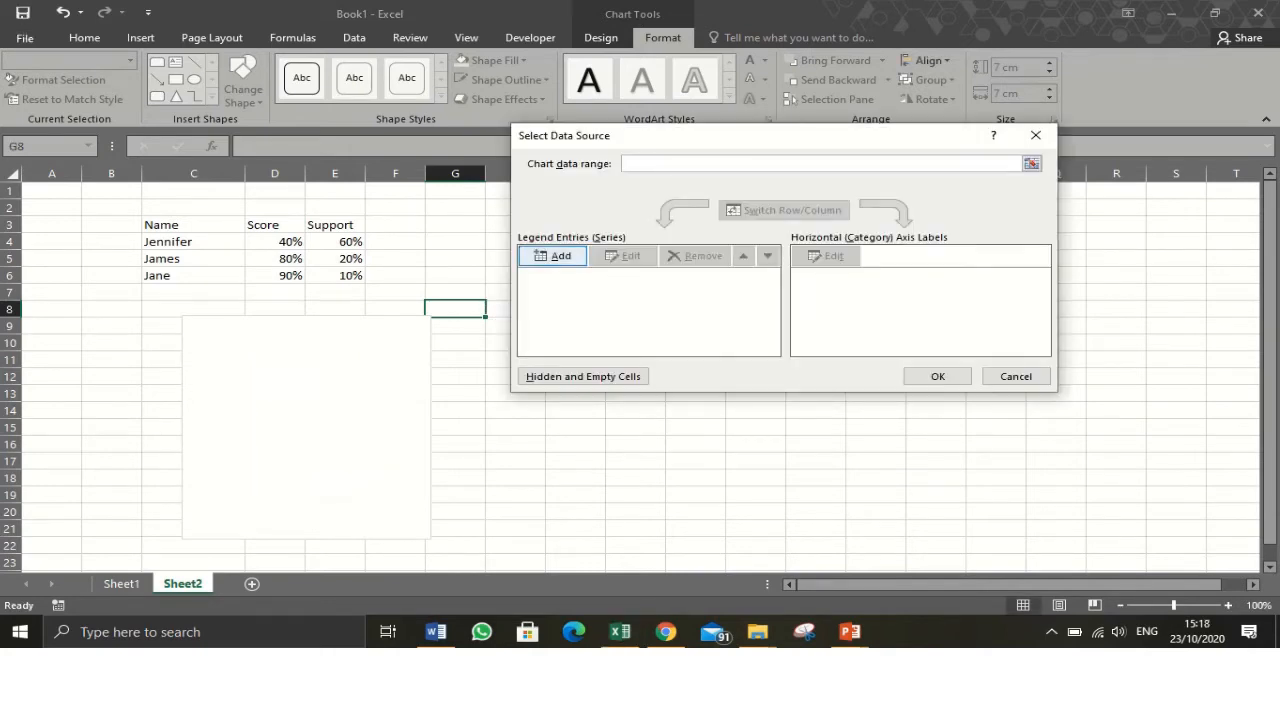
- Add a data series of twenty values of 1 to the doughnut chart and confirm
key("Return")
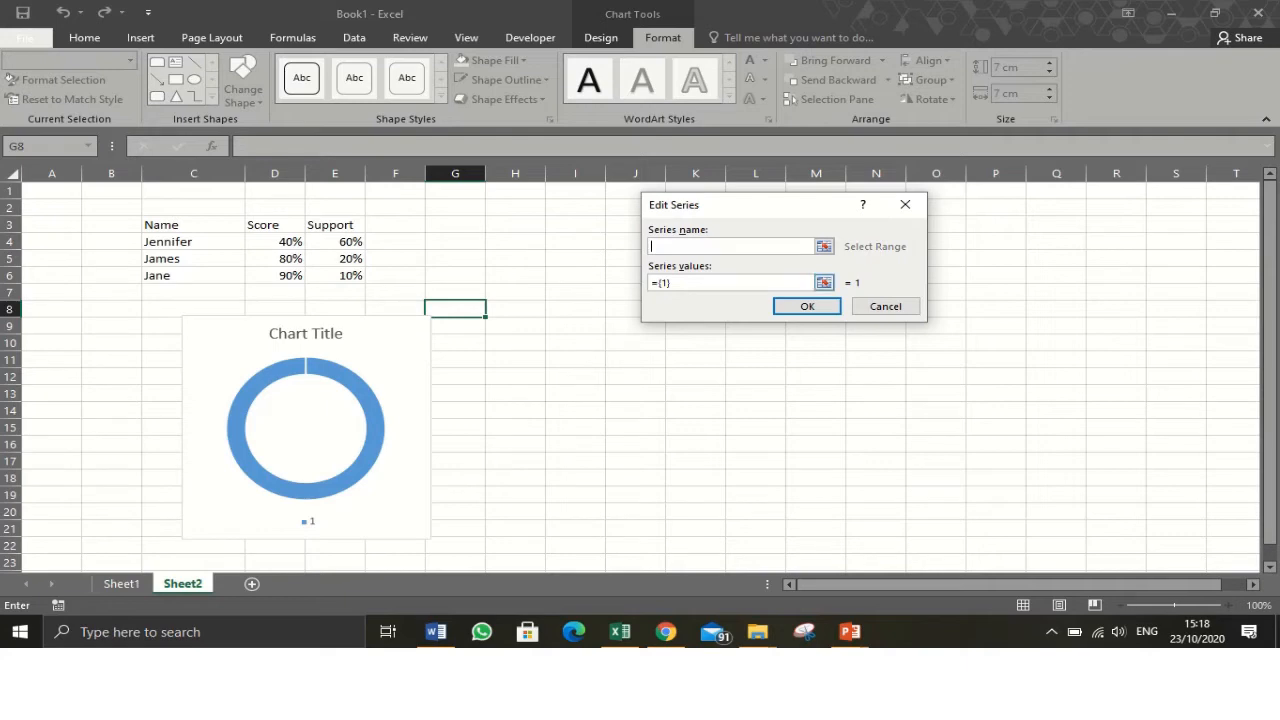
left_click_drag(675, 283, 650, 283)
key("BackSpace")
type("1,")
type("1,1,1,1,1,1,1,1,1,1,1,1,1,1,1,1,1")
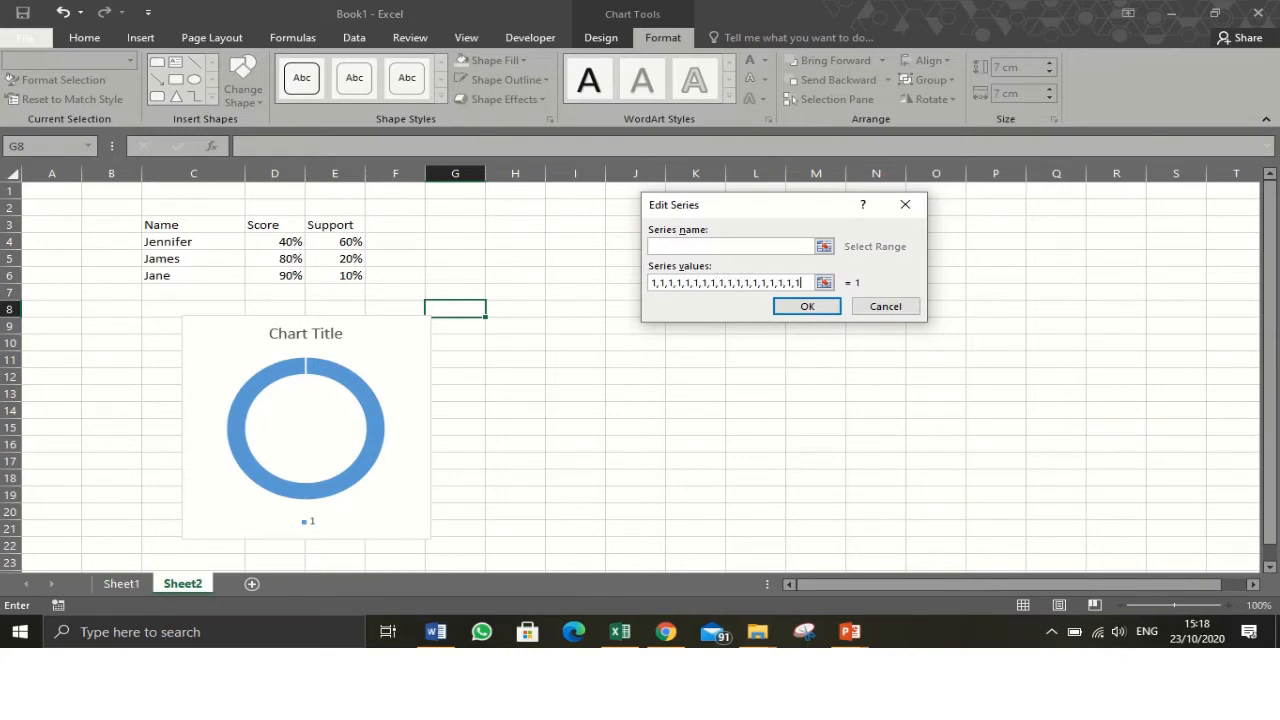
type(",1,1")
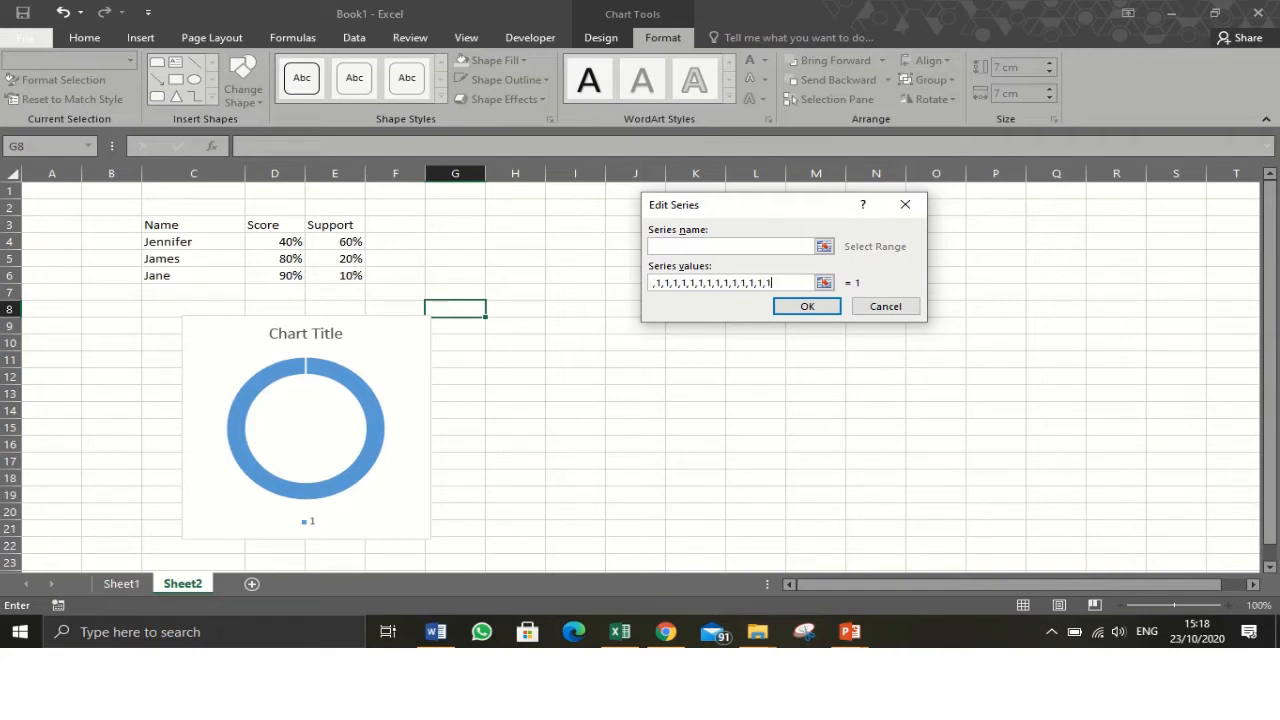
key("Return")
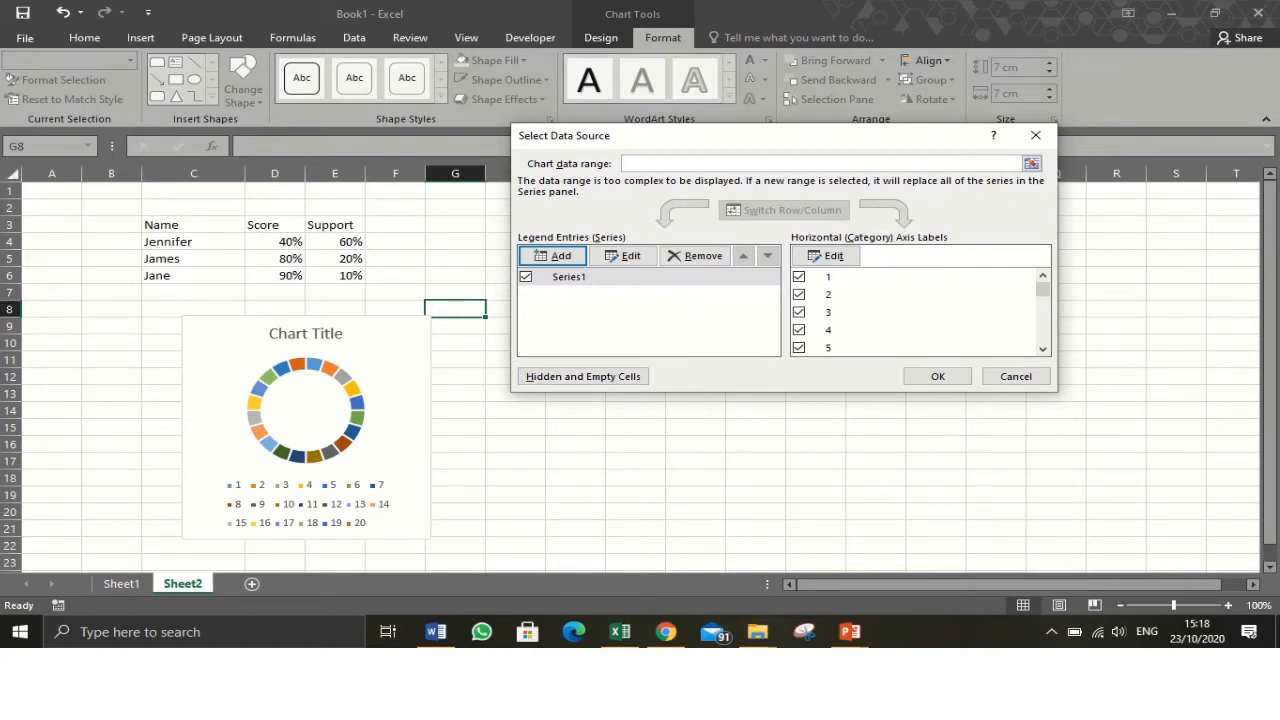
left_click(937, 376)
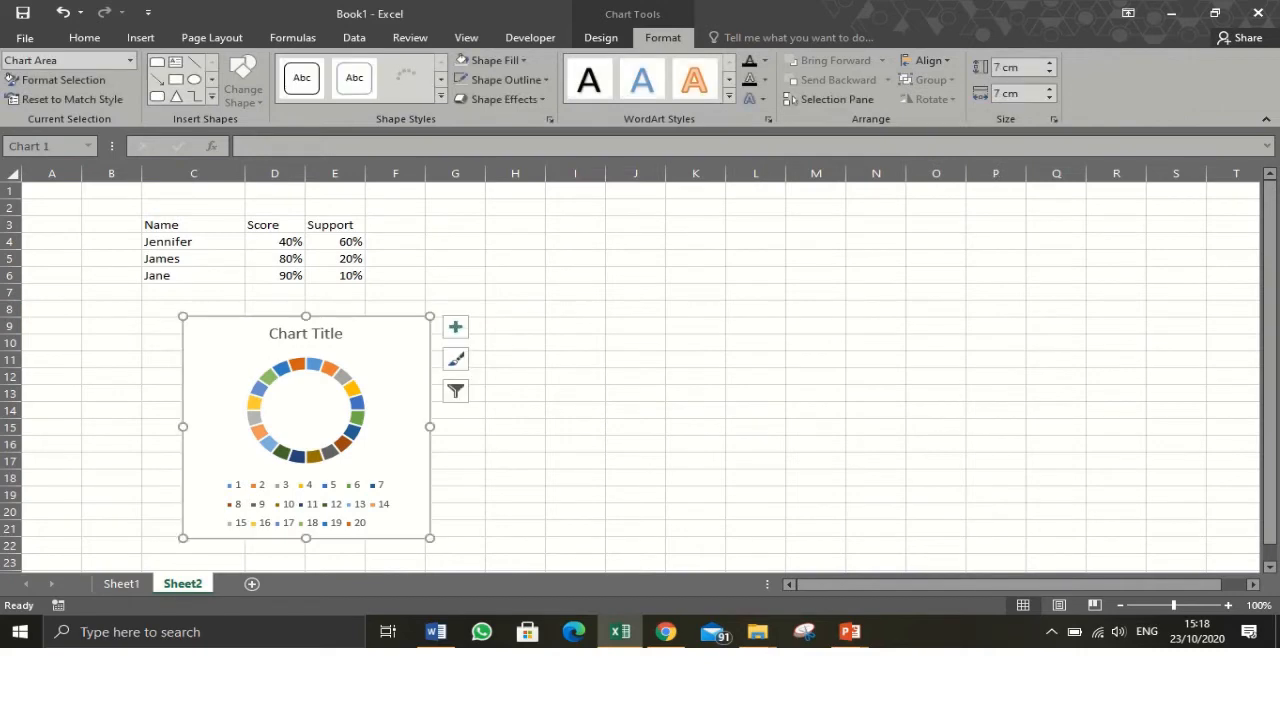
- Remove the chart title and the legend from the doughnut chart
left_click(455, 326)
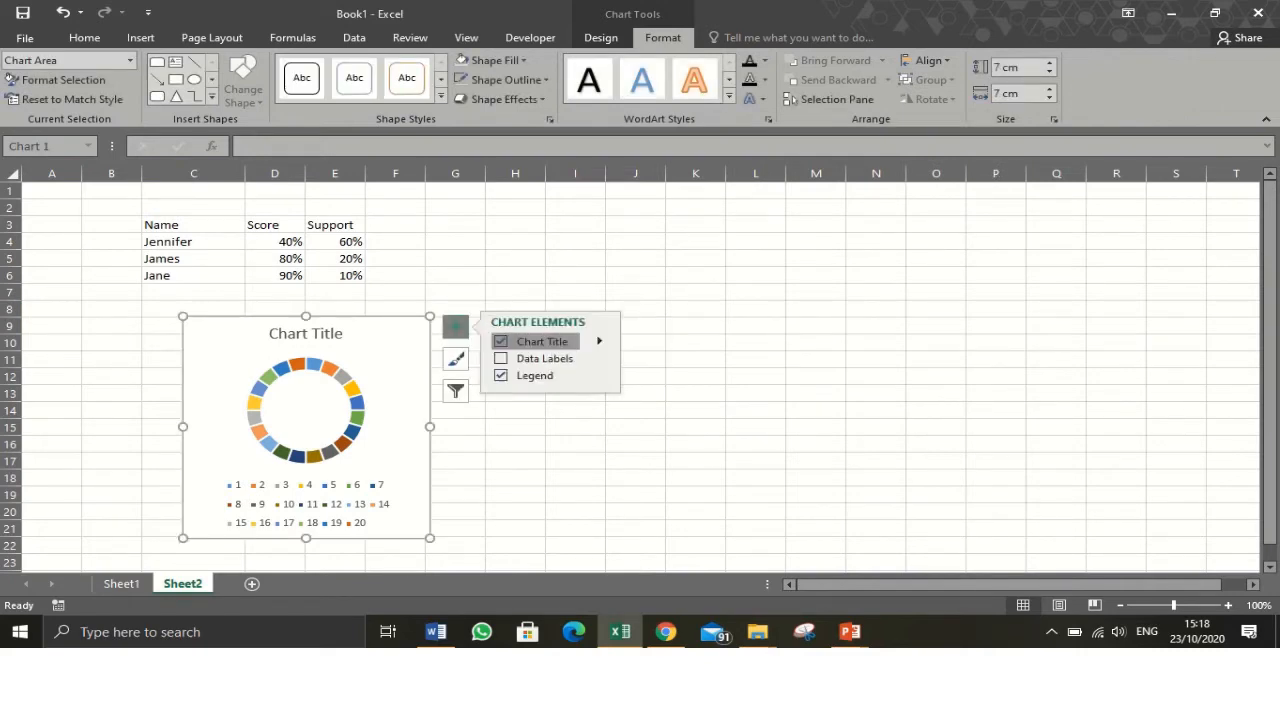
left_click(530, 341)
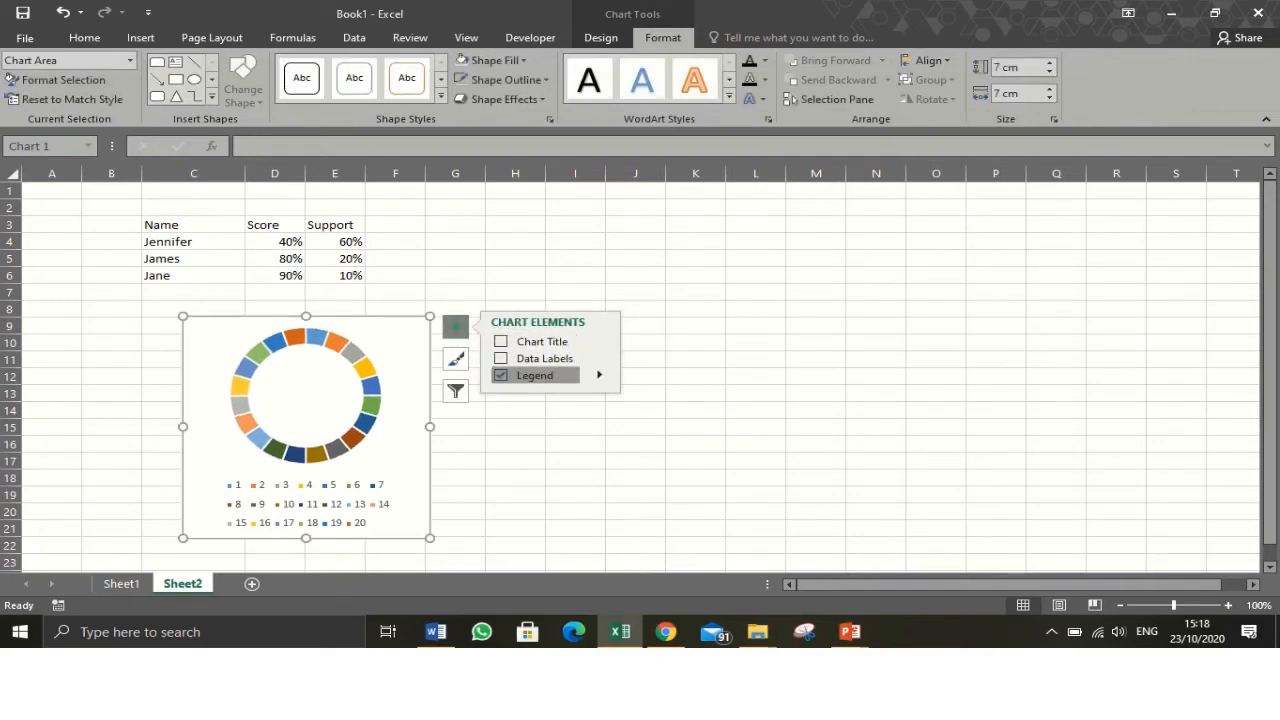
left_click(535, 375)
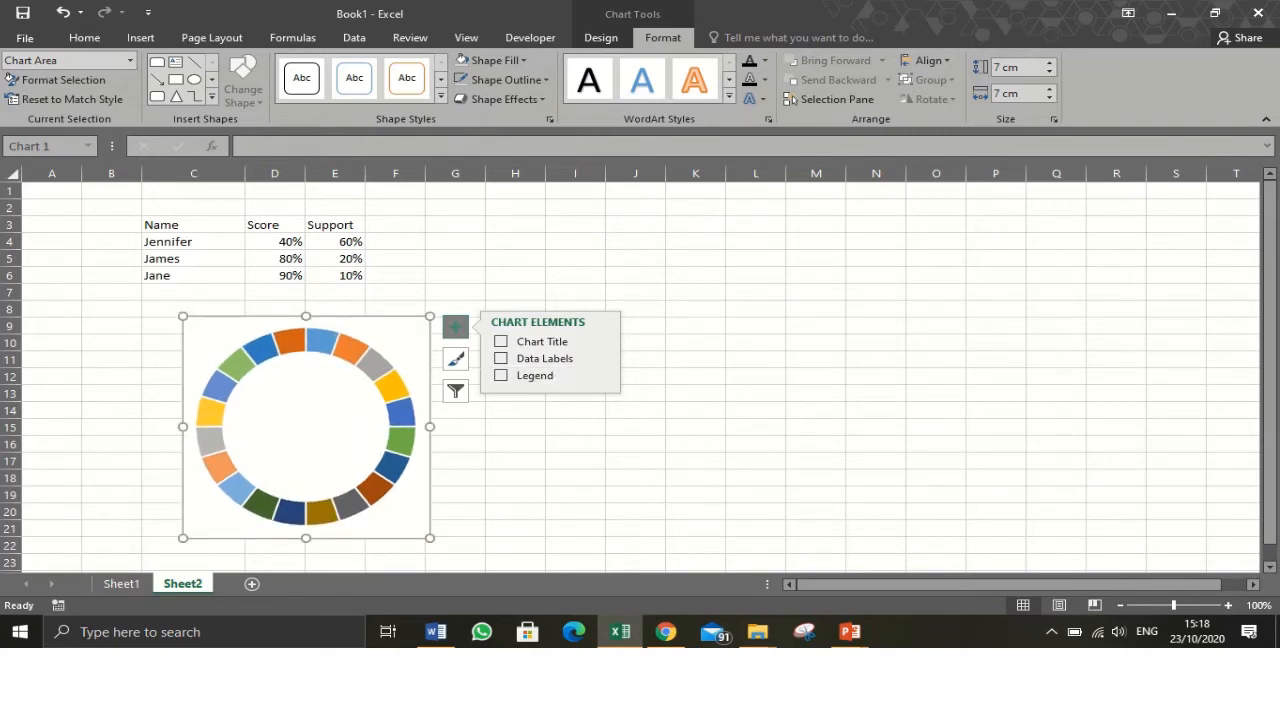
left_click(306, 427)
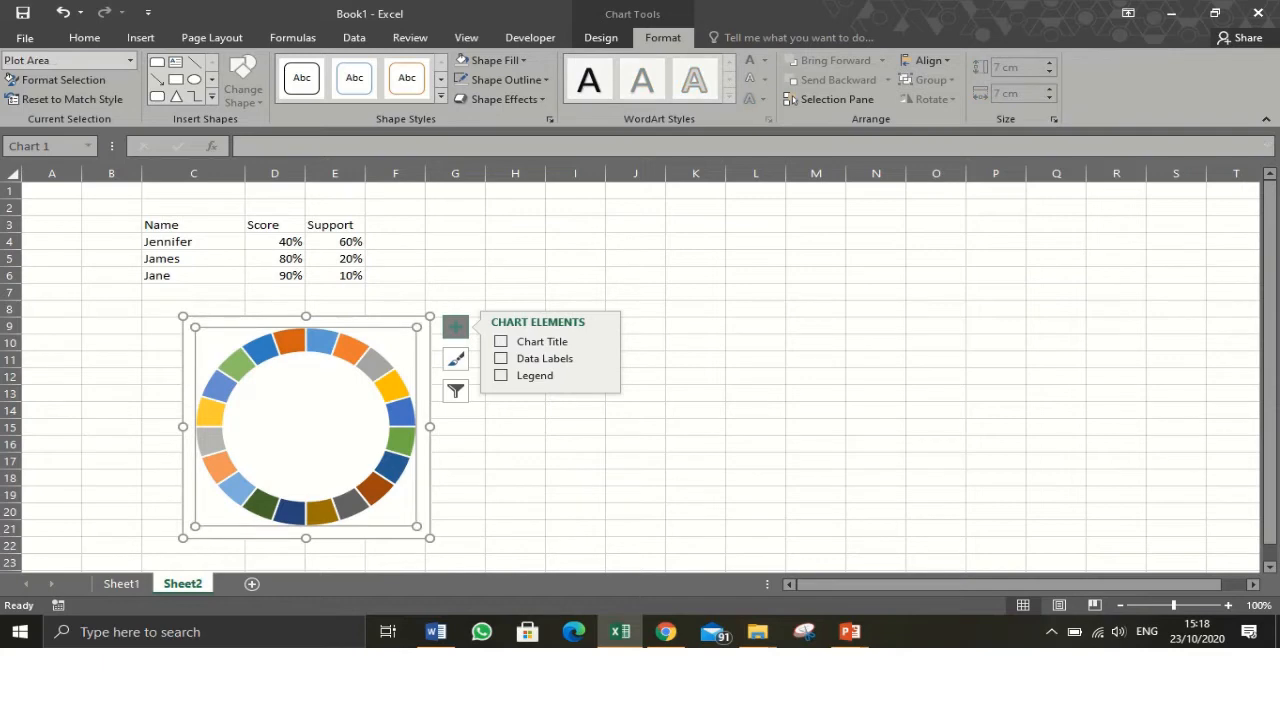
left_click(424, 340)
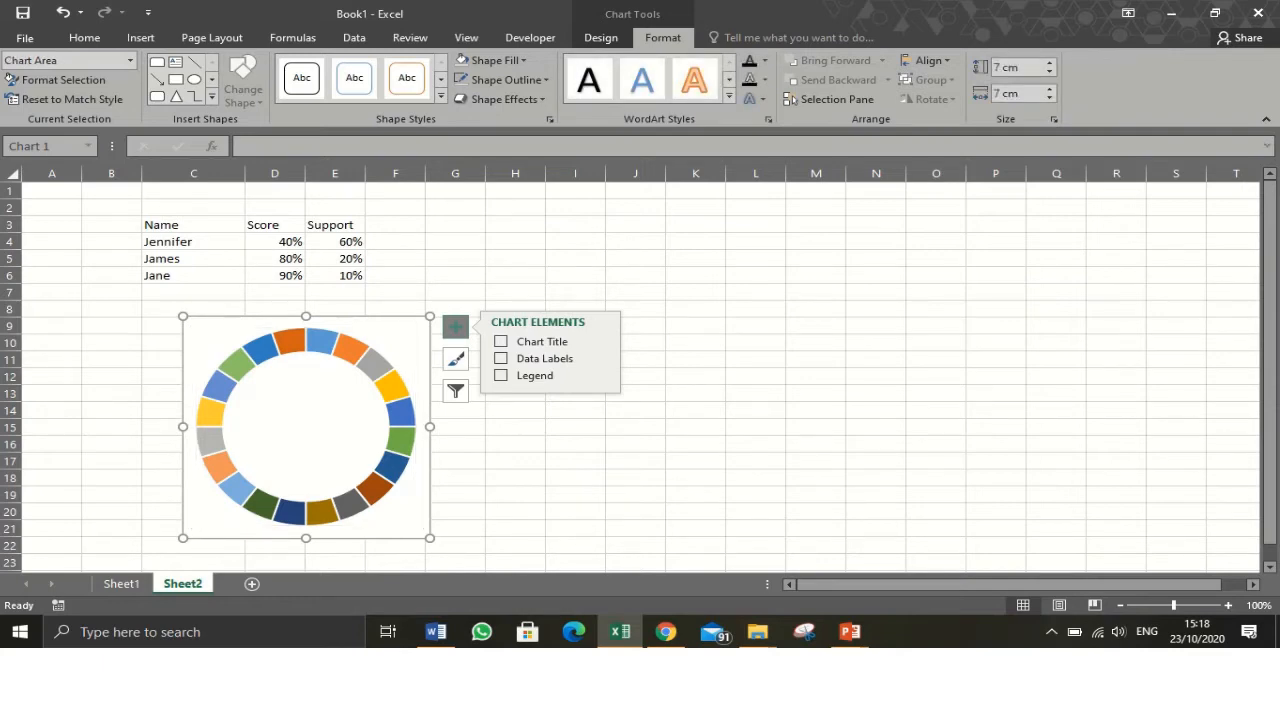
left_click(455, 327)
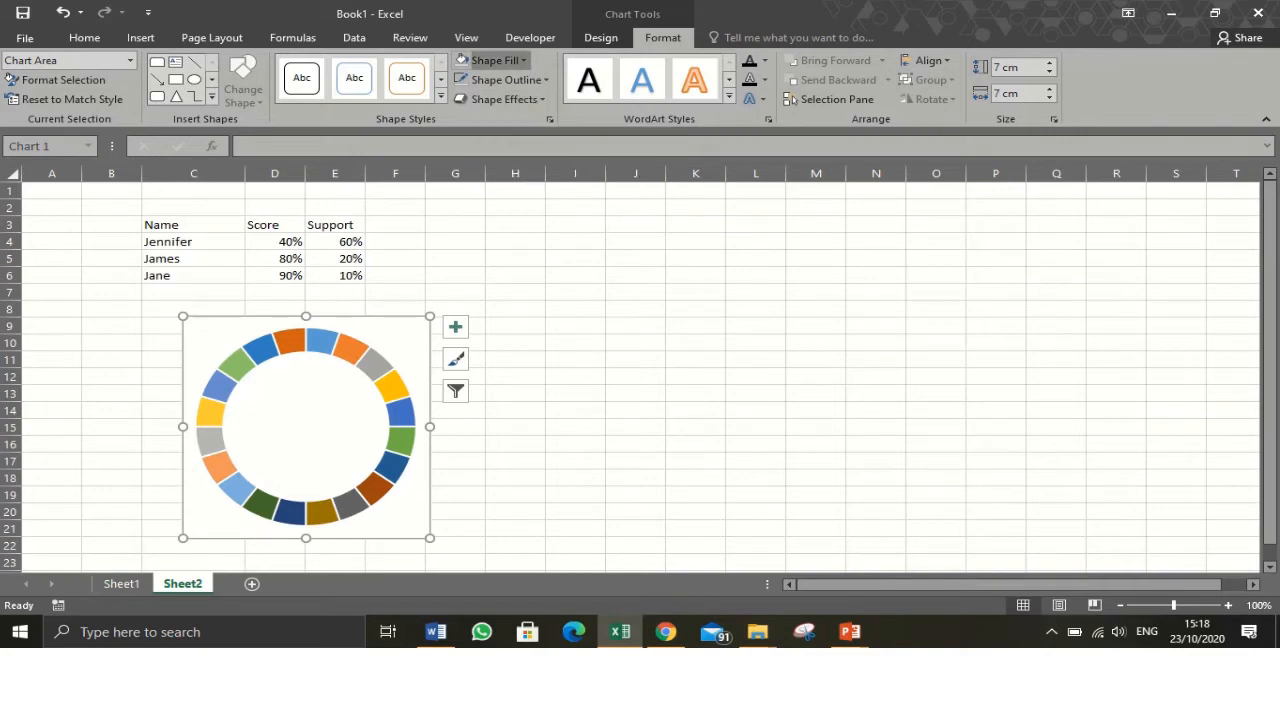
- Set the chart area to no fill and no outline
left_click(490, 60)
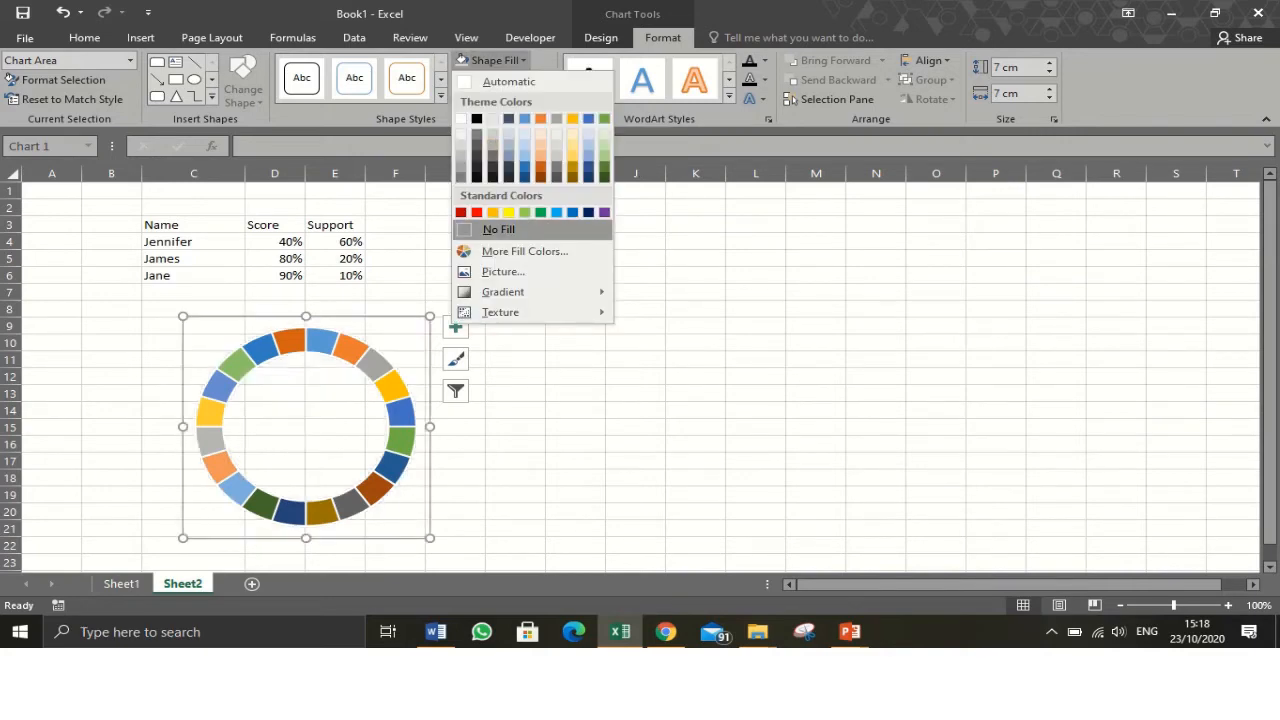
left_click(499, 229)
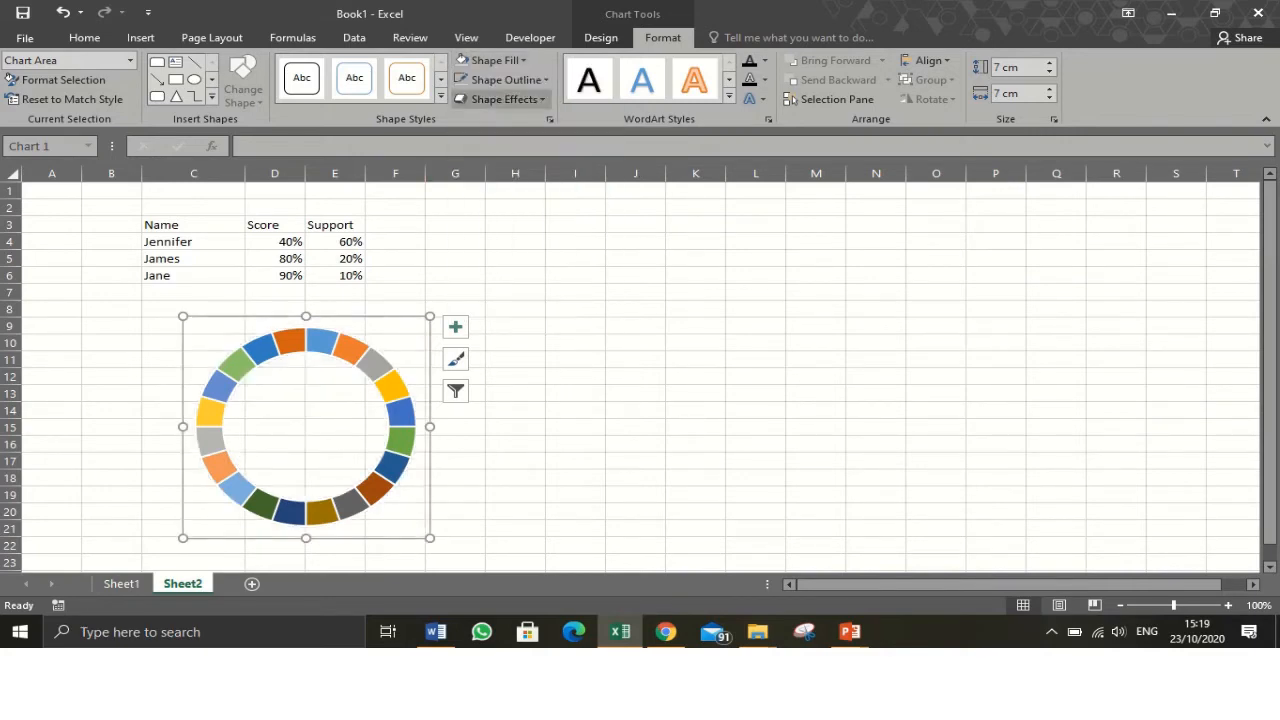
left_click(505, 79)
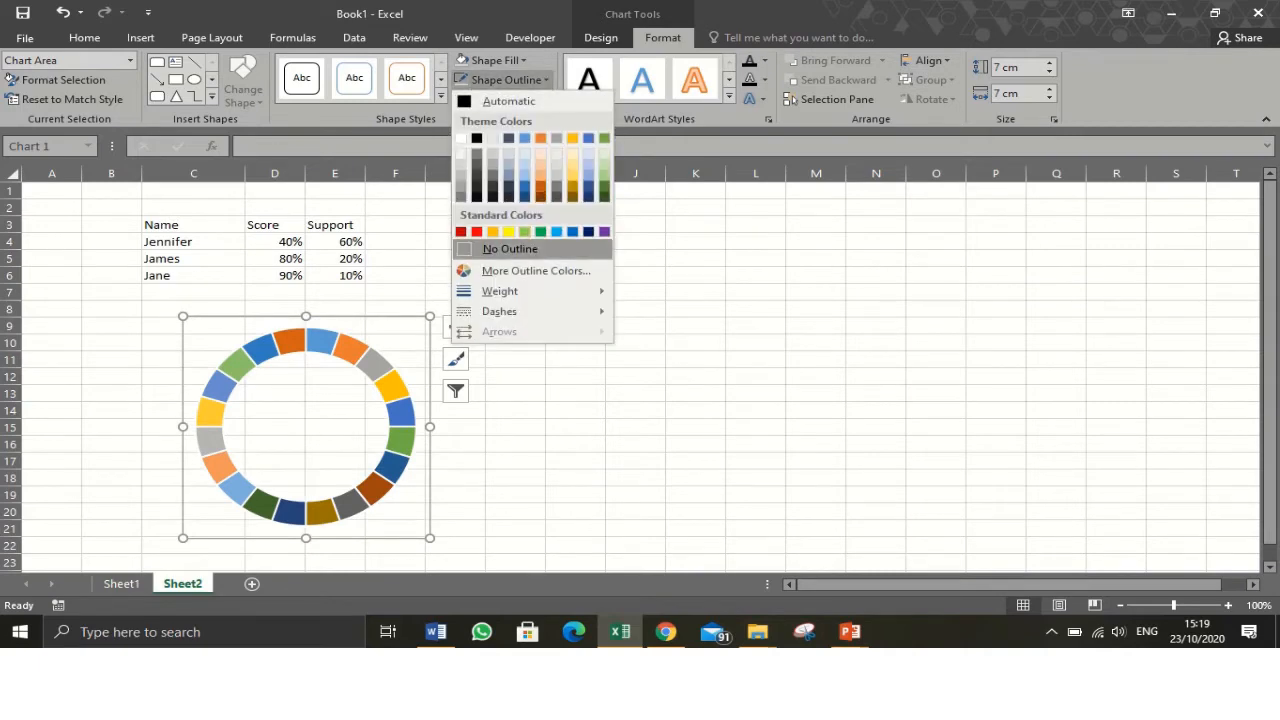
left_click(507, 248)
left_click(515, 343)
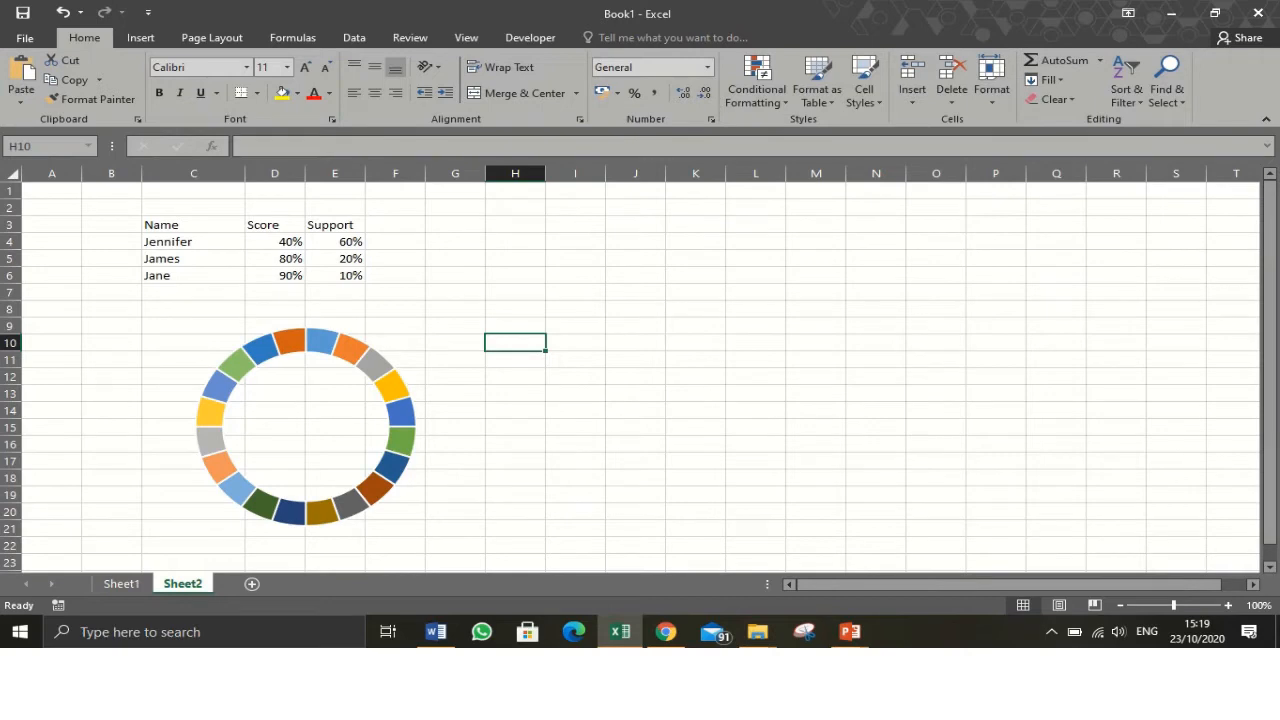
left_click(332, 369)
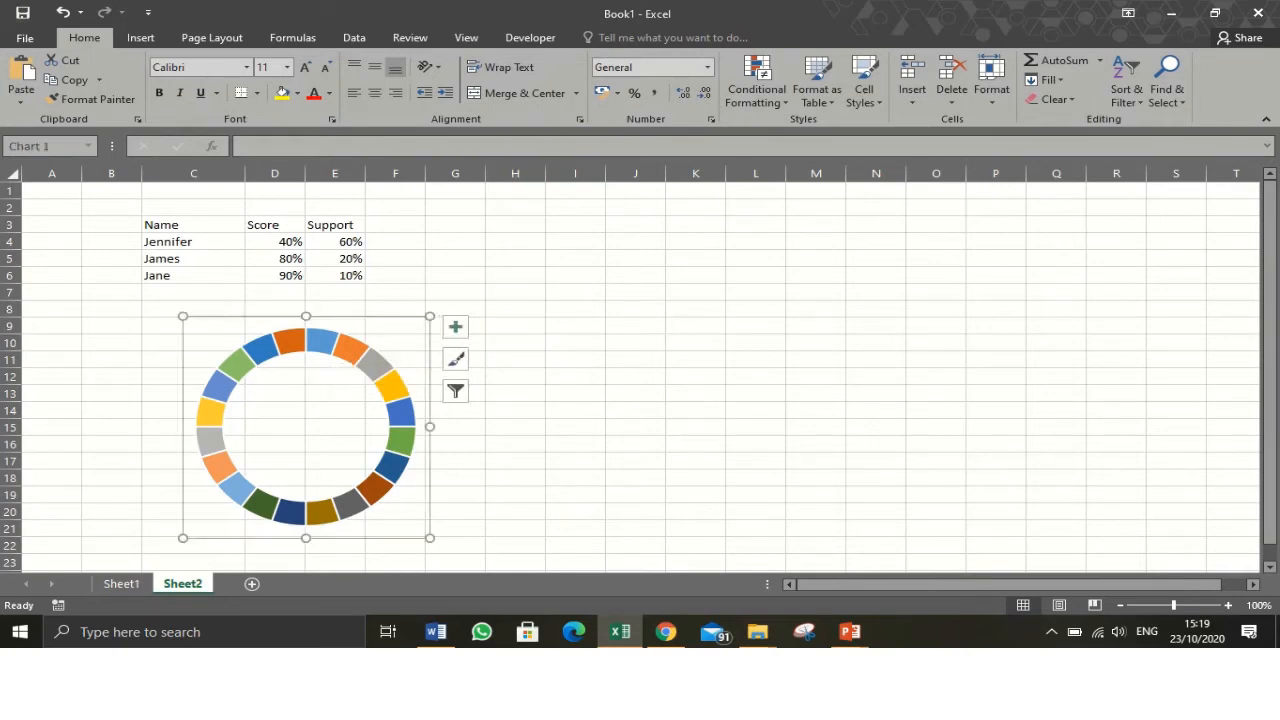
left_click(392, 386)
left_click(392, 386)
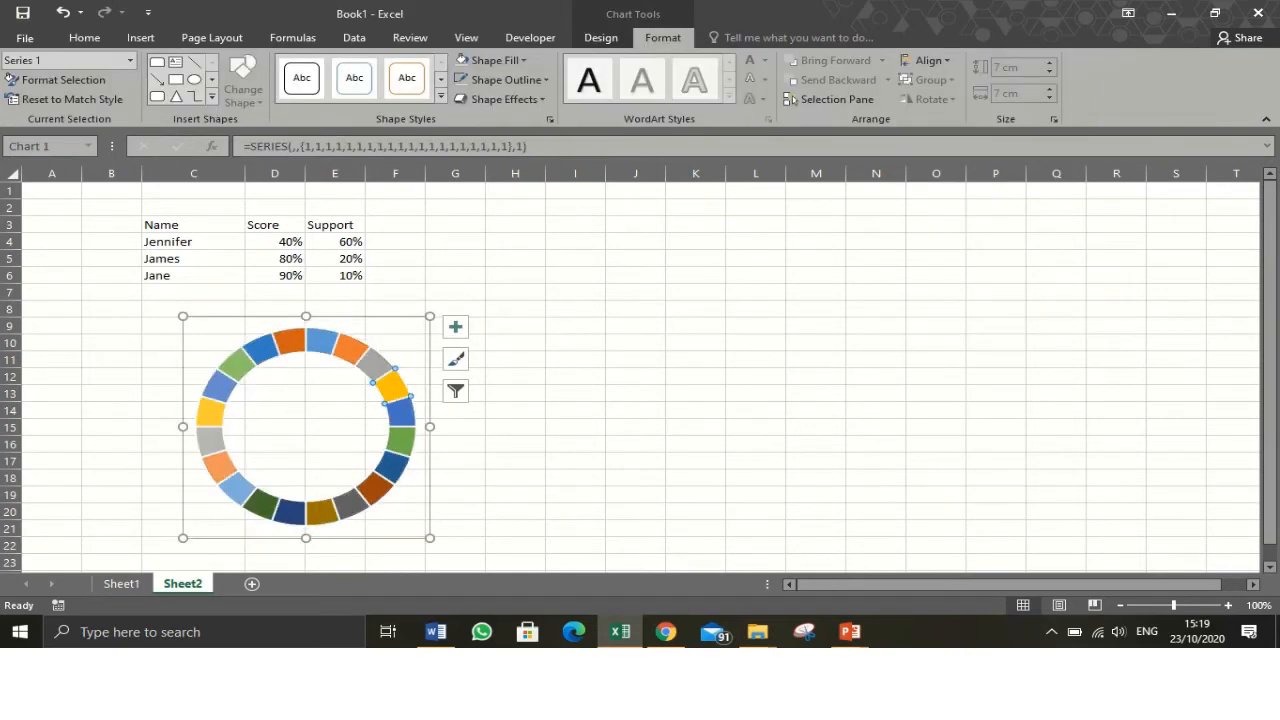
left_click(335, 408)
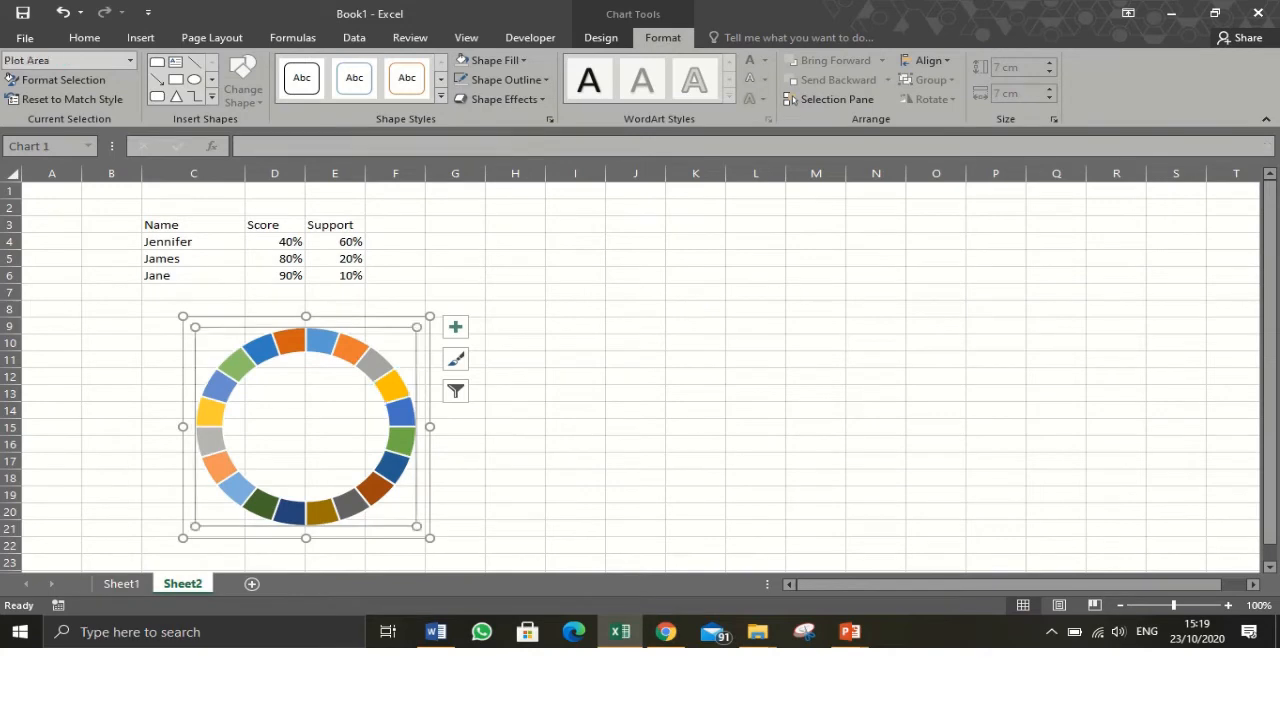
right_click(337, 410)
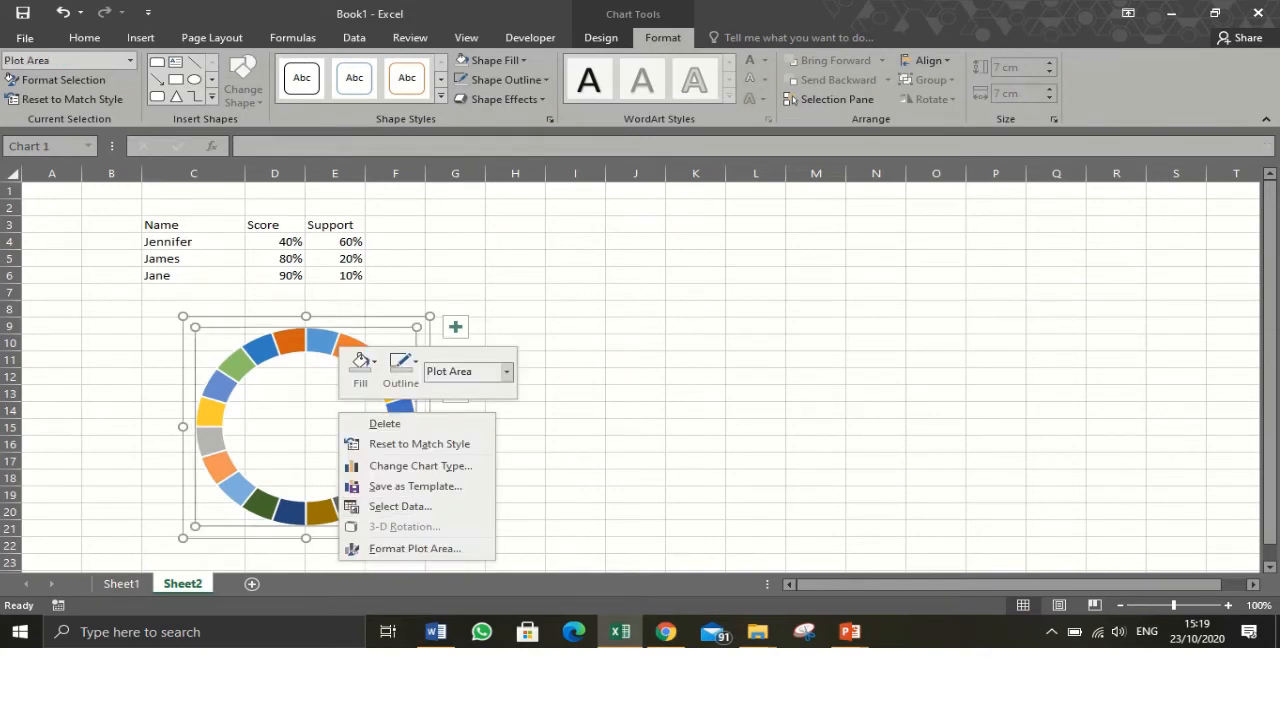
left_click(414, 548)
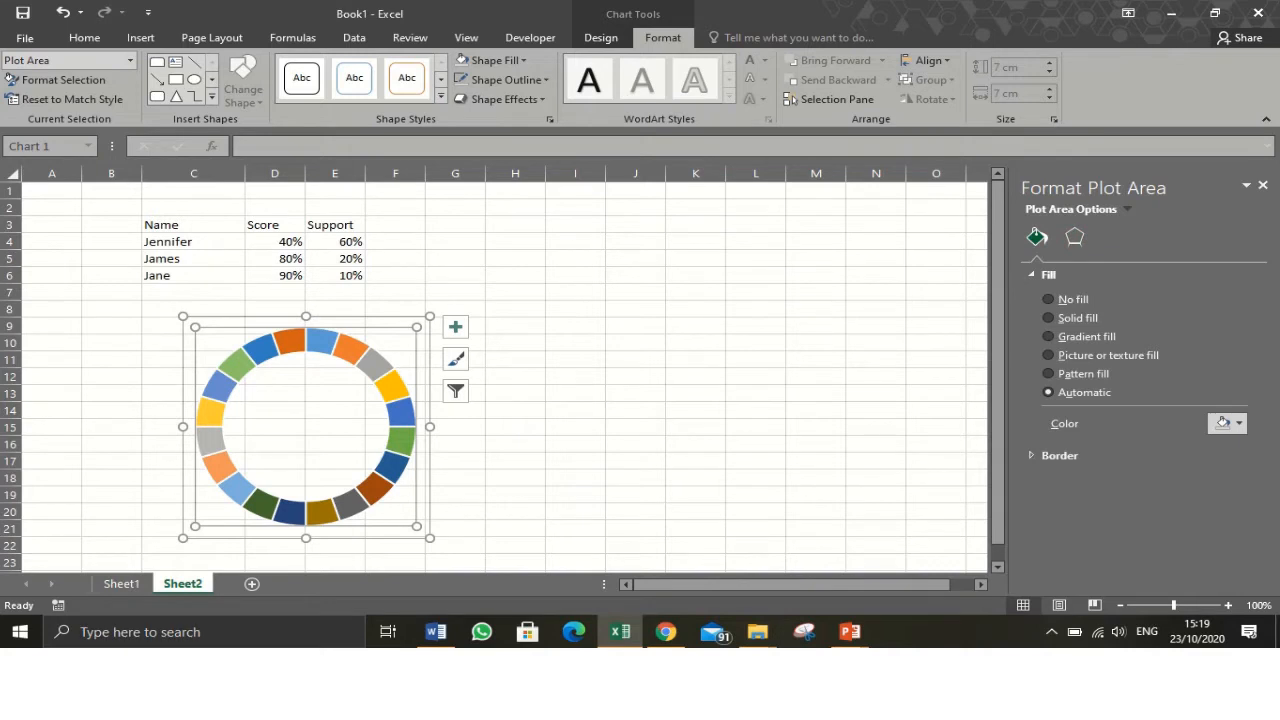
left_click(184, 427)
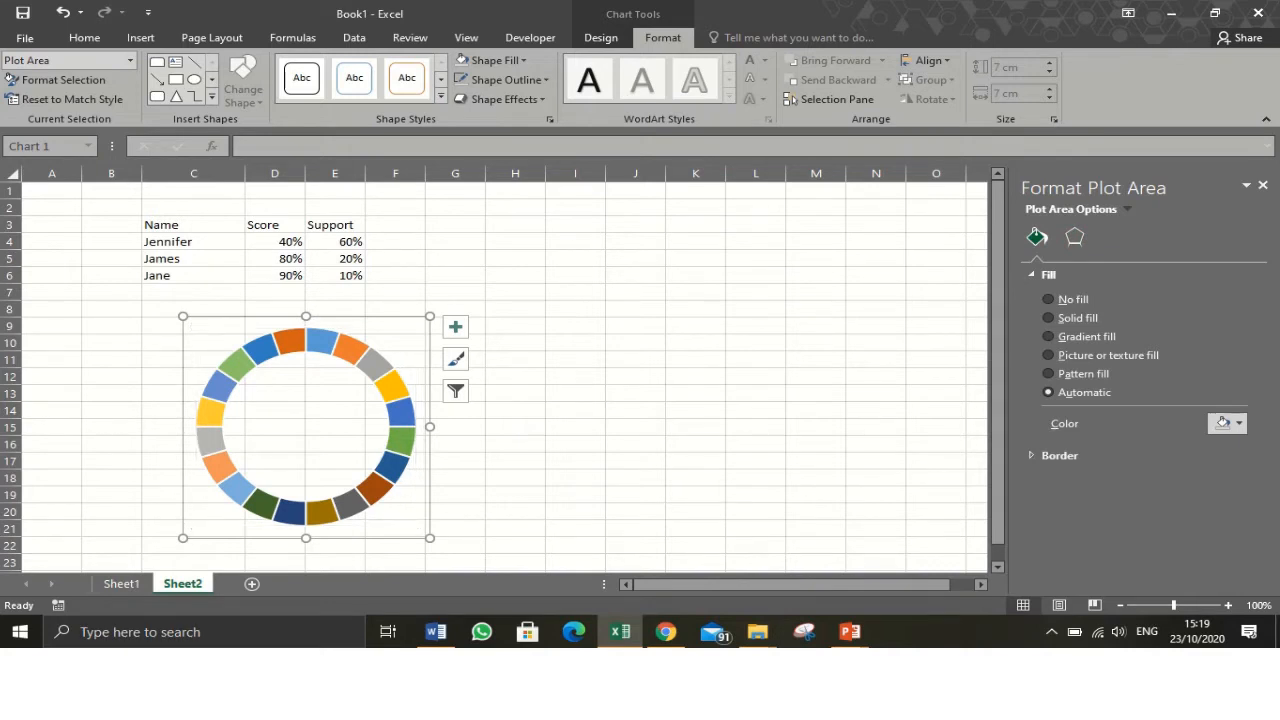
double_click(393, 387)
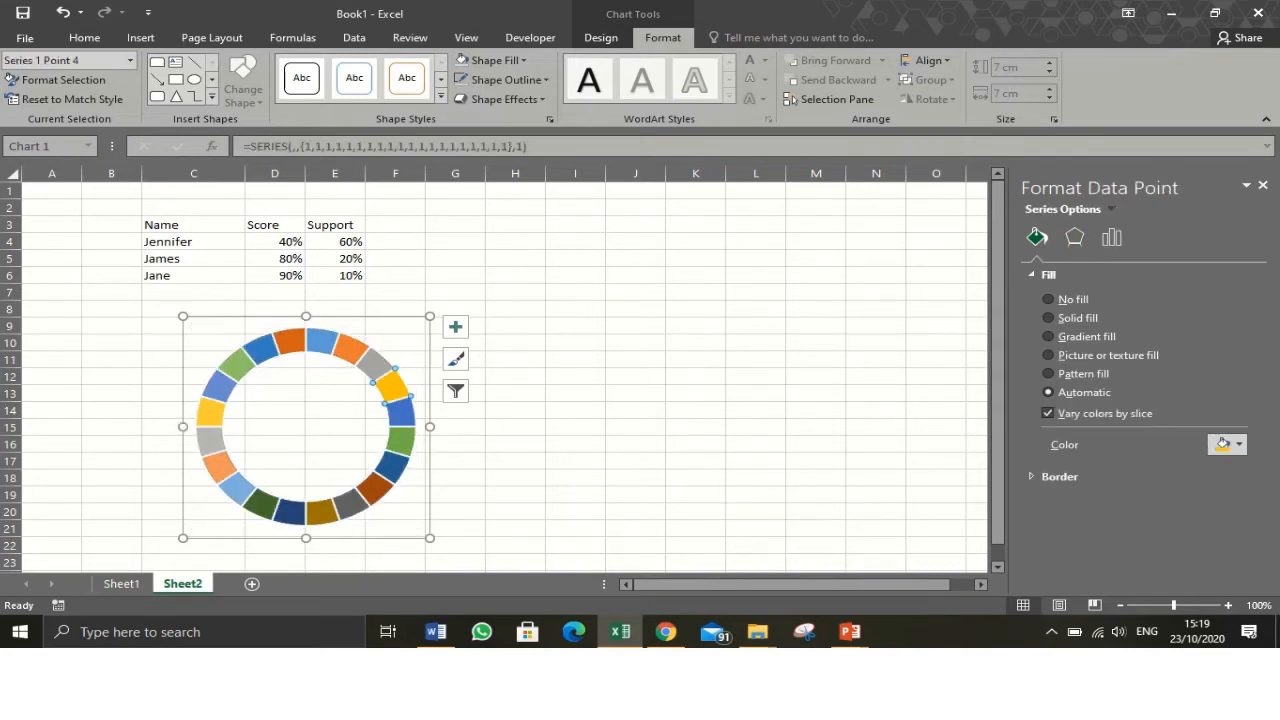
left_click(575, 427)
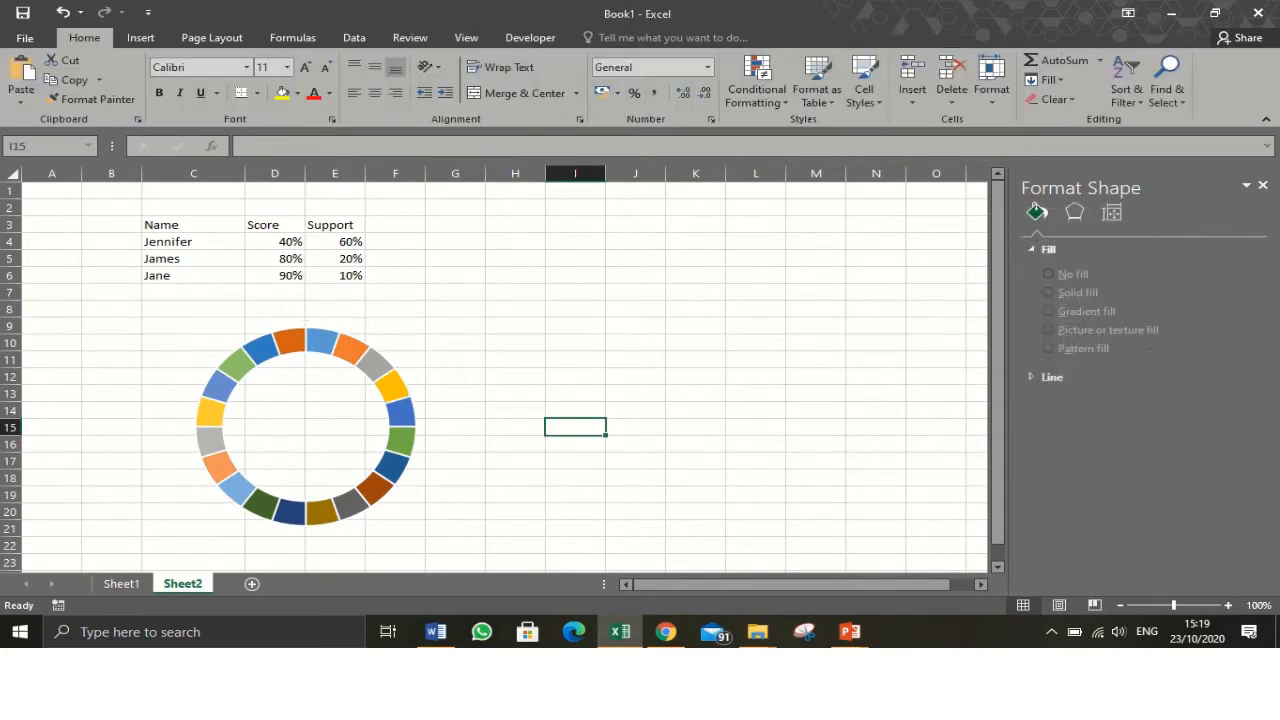
- Set the doughnut hole size of the chart's series to 60%
left_click(398, 410)
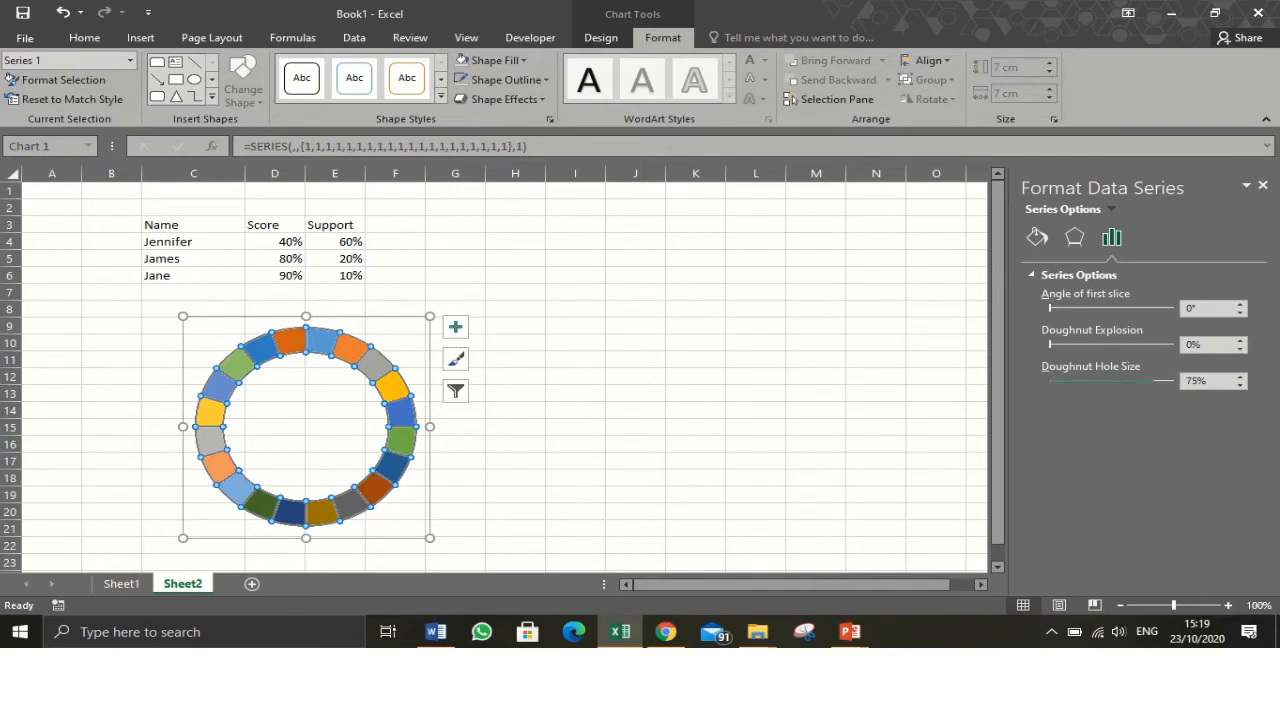
left_click_drag(1199, 381, 1185, 381)
type("60")
key("Return")
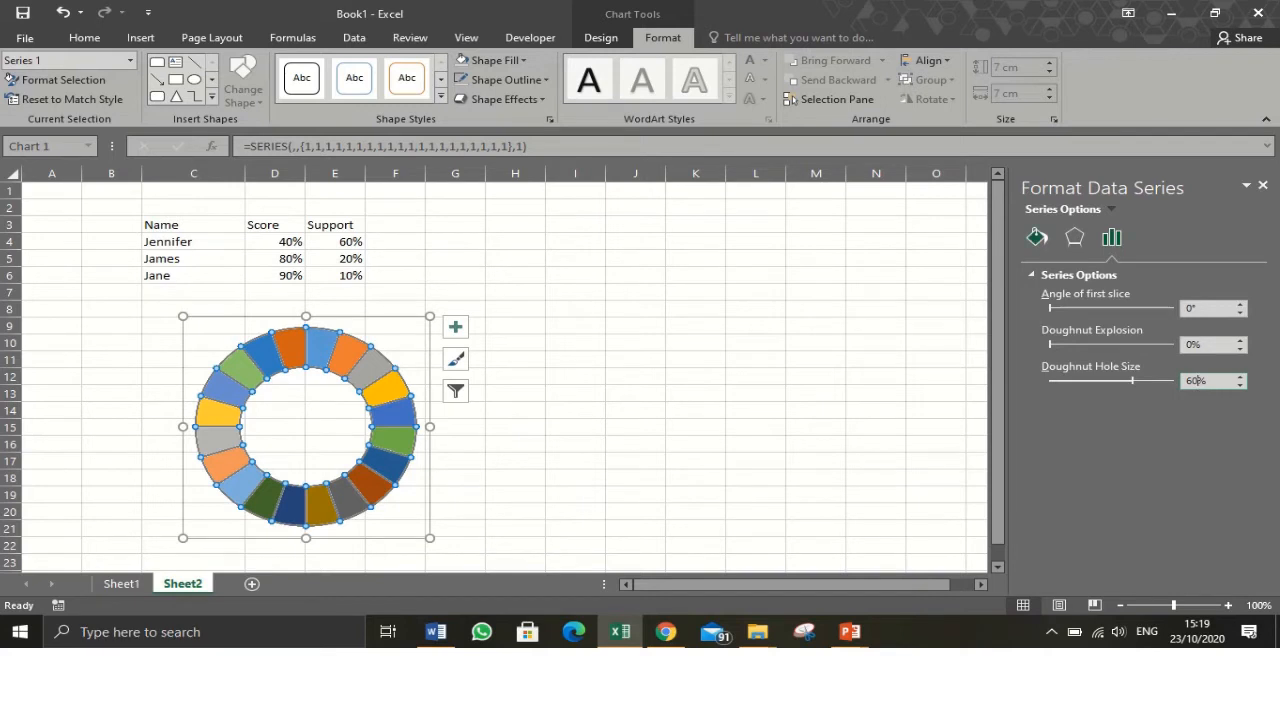
- Fill the doughnut series with the solid colour Blue, Accent 5
left_click(1037, 238)
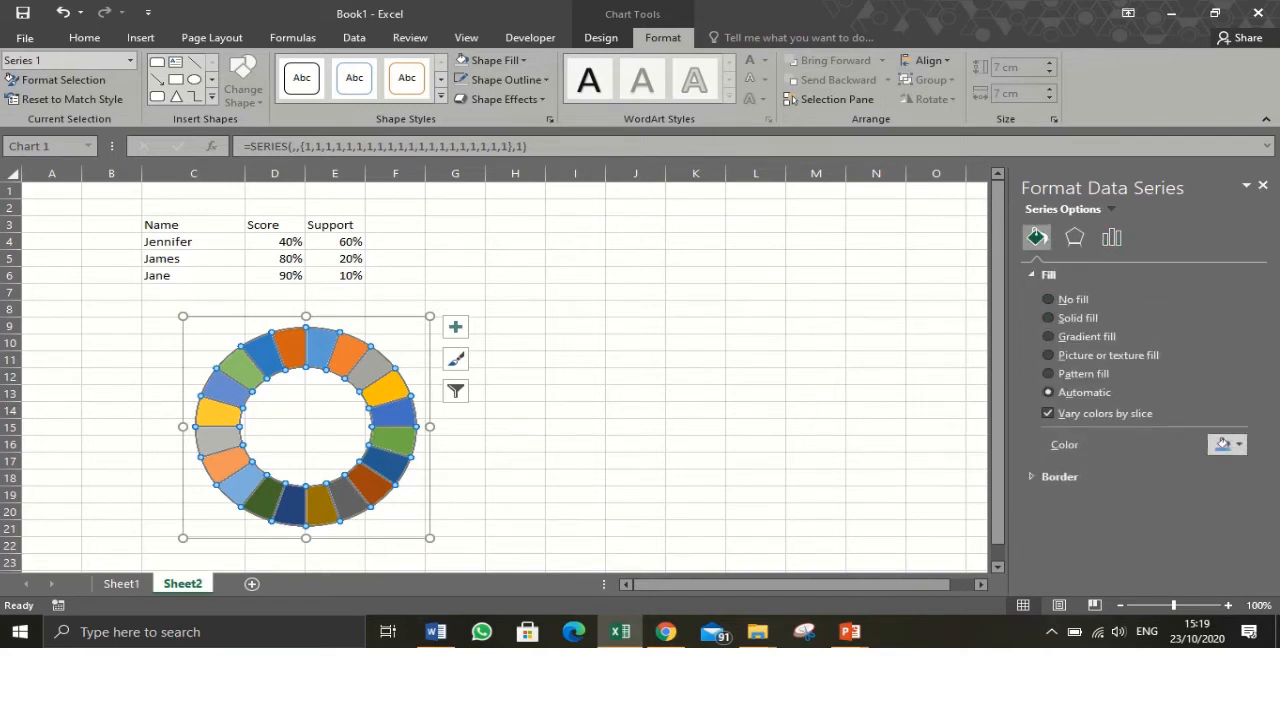
left_click(1222, 444)
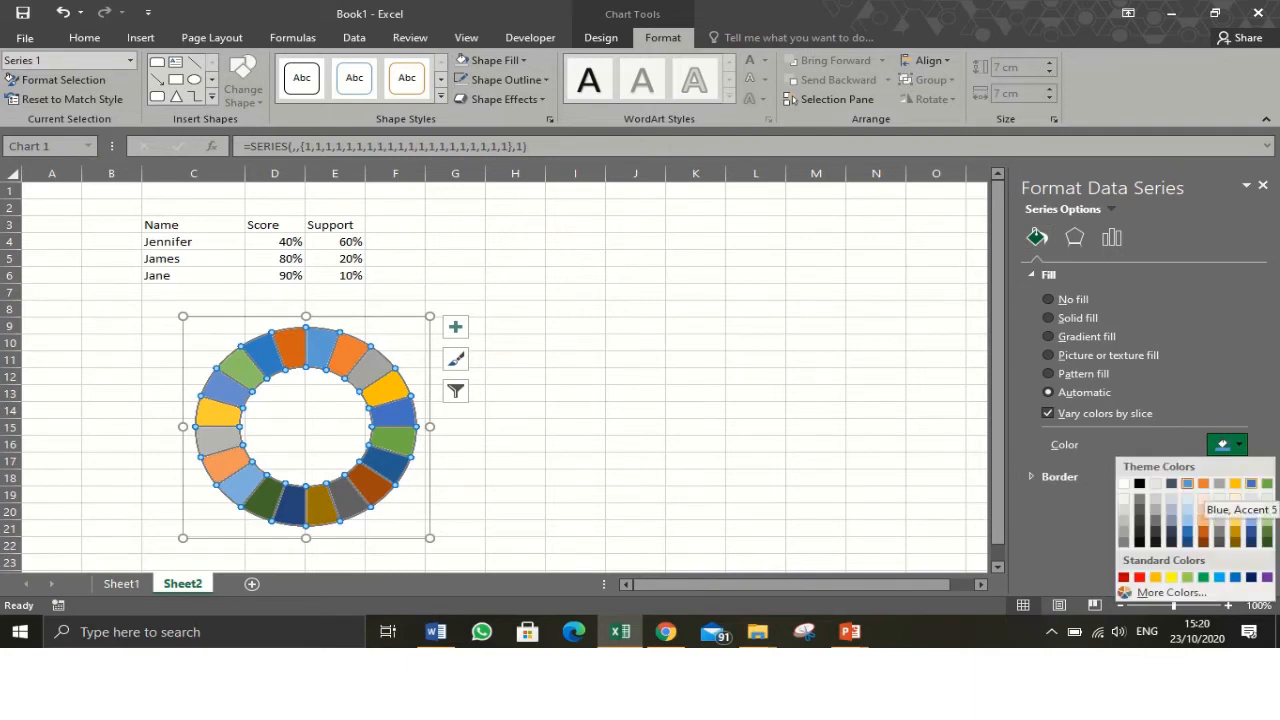
left_click(1251, 484)
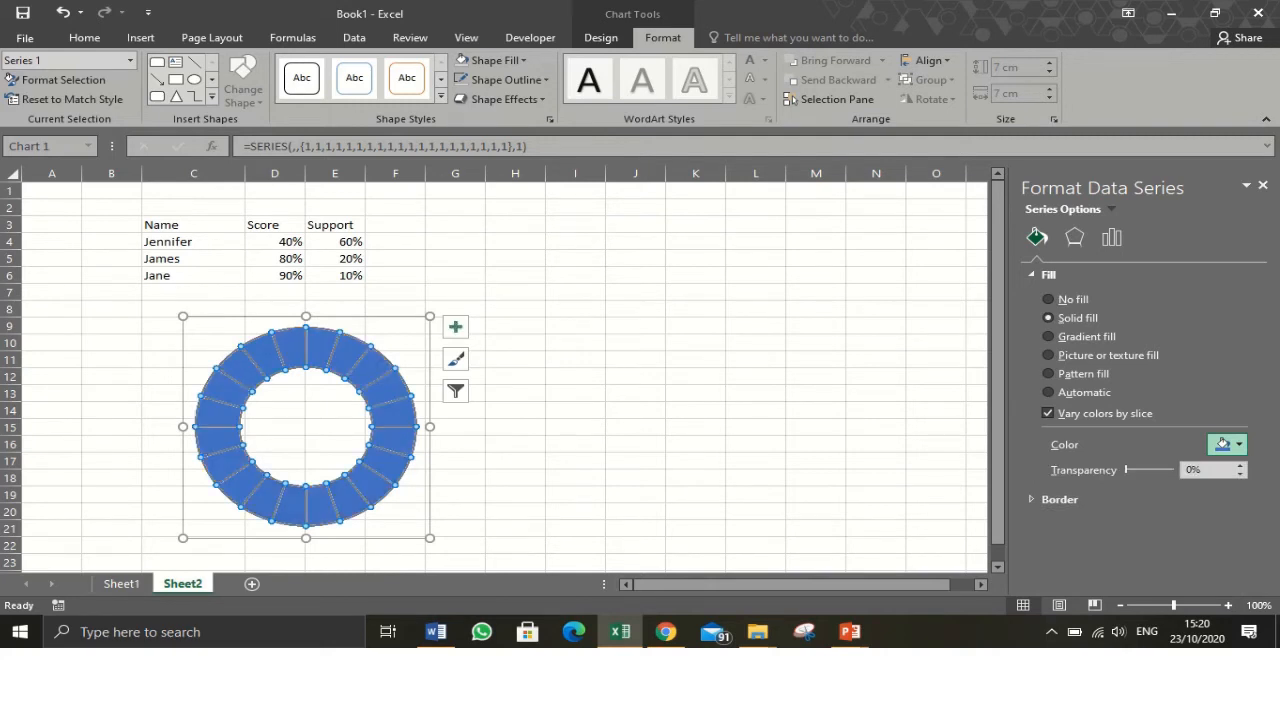
- Move the chart left and paste two copies of it side by side to its right
left_click_drag(335, 342, 293, 350)
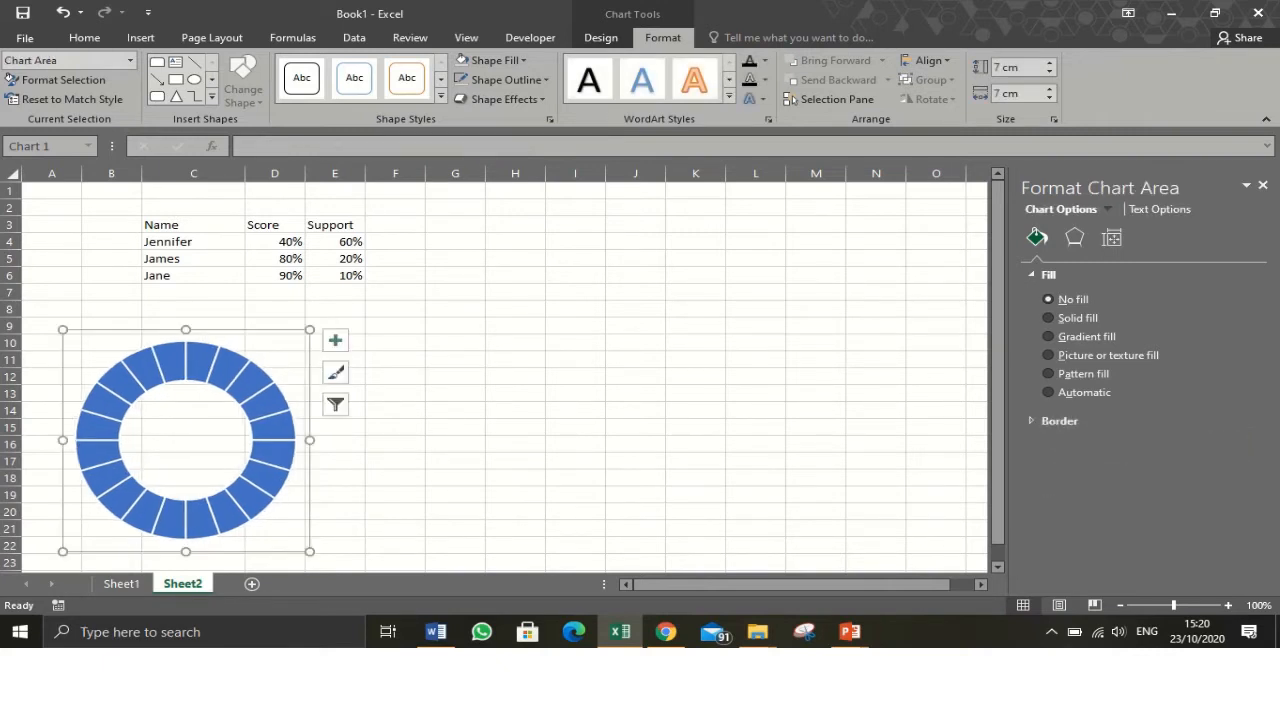
left_click(395, 343)
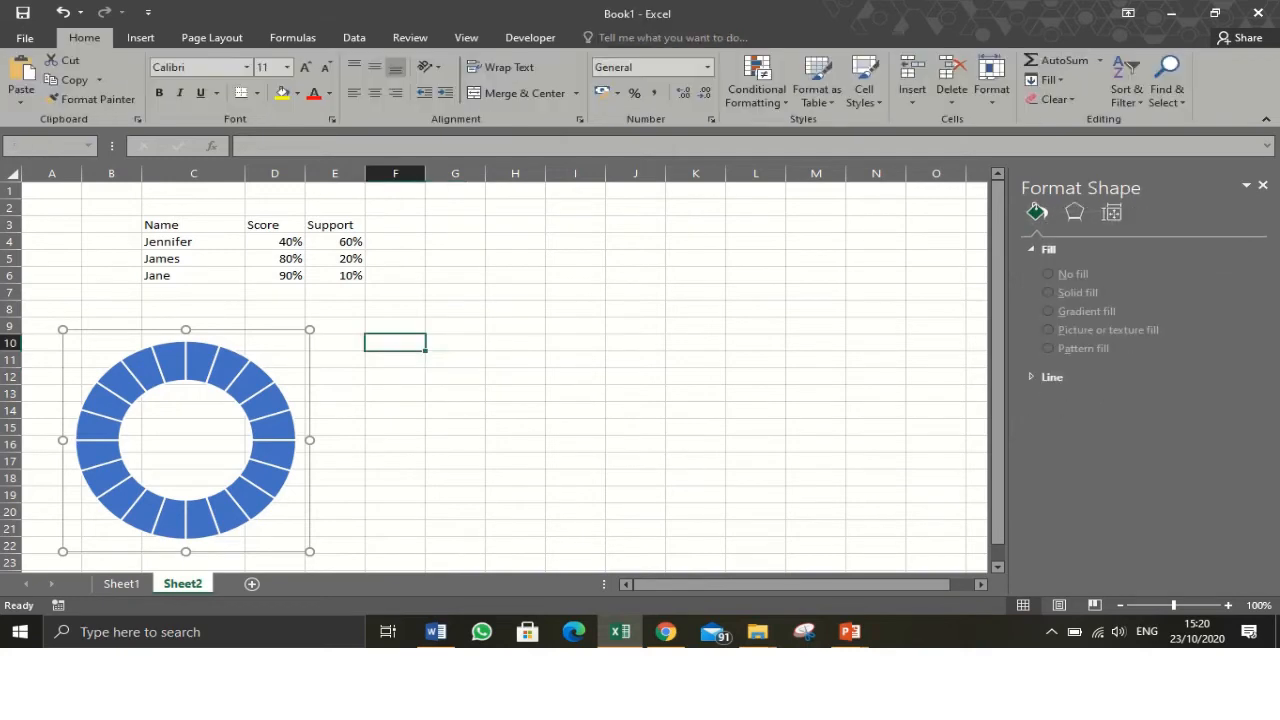
key("ctrl+v")
left_click(695, 343)
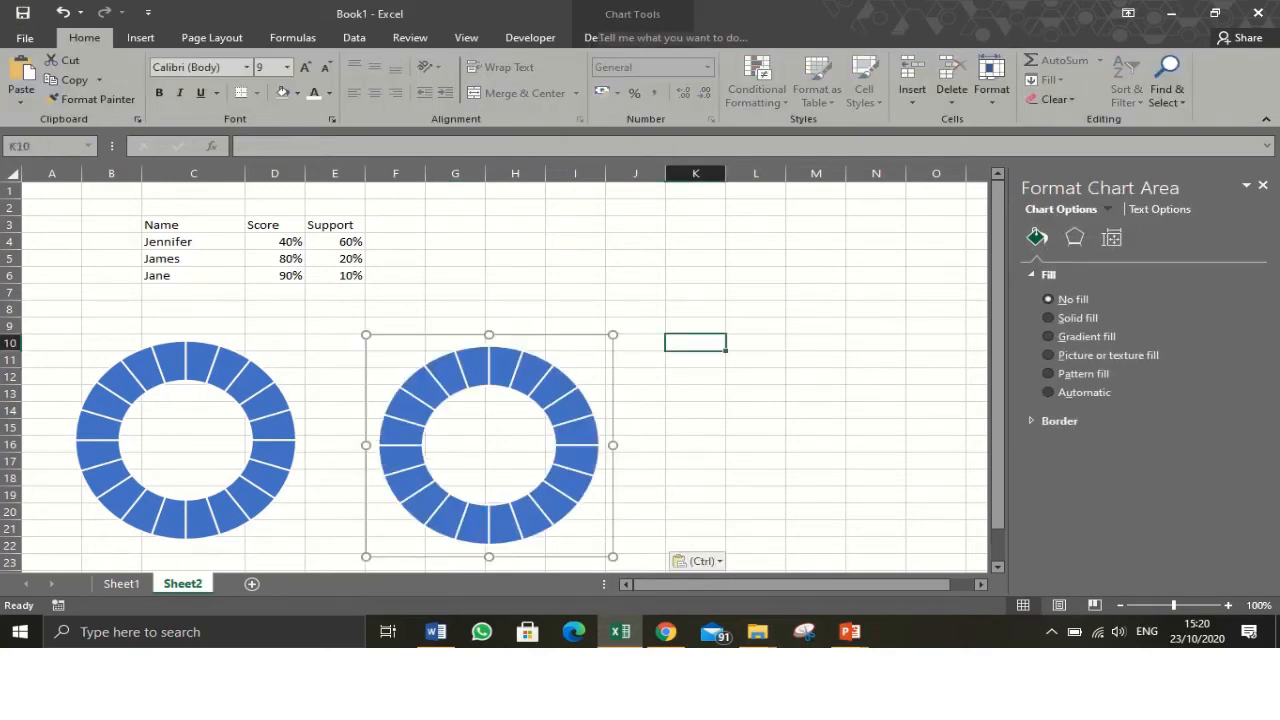
key("ctrl+v")
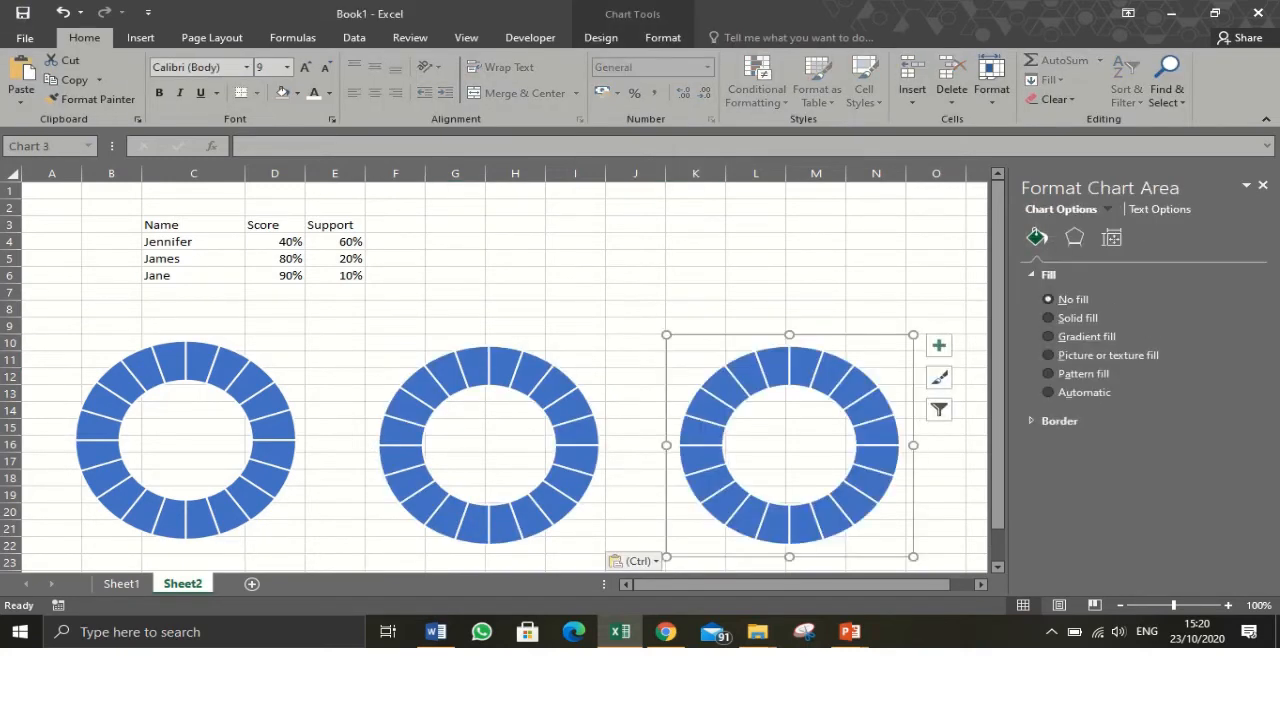
- Fill a single segment of the second doughnut chart with Orange
left_click(560, 355)
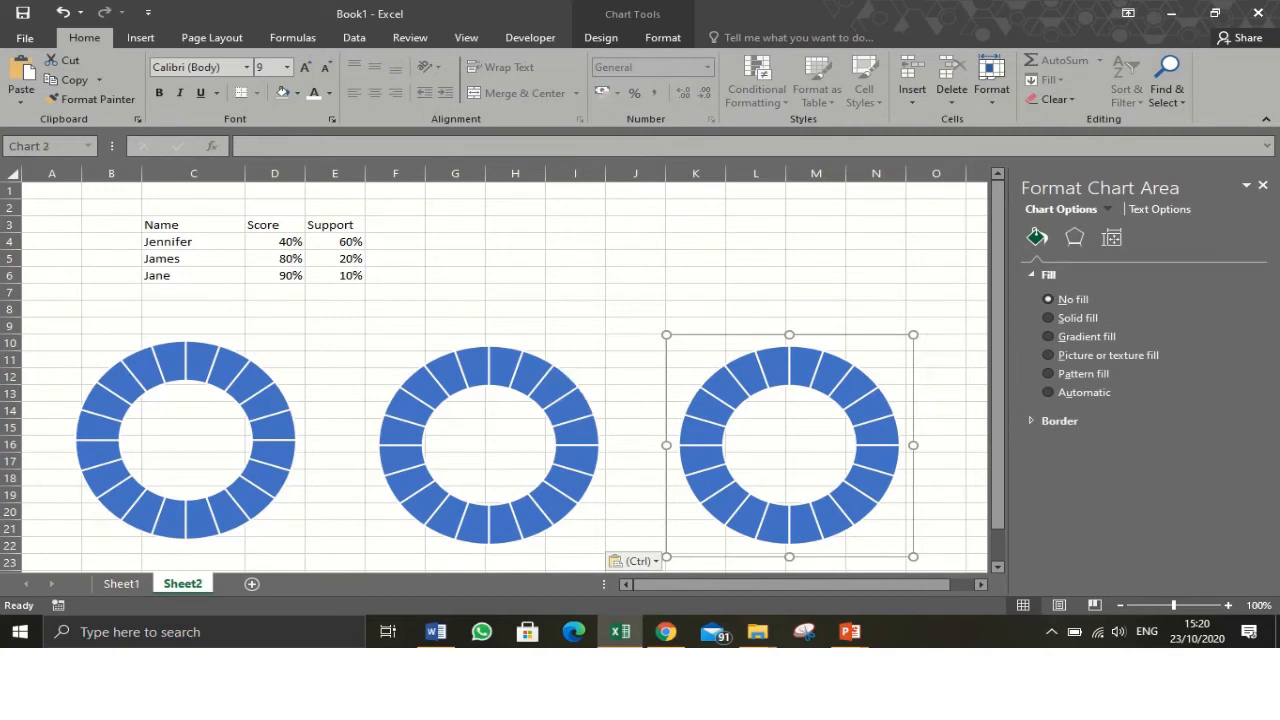
left_click(530, 373)
left_click(530, 373)
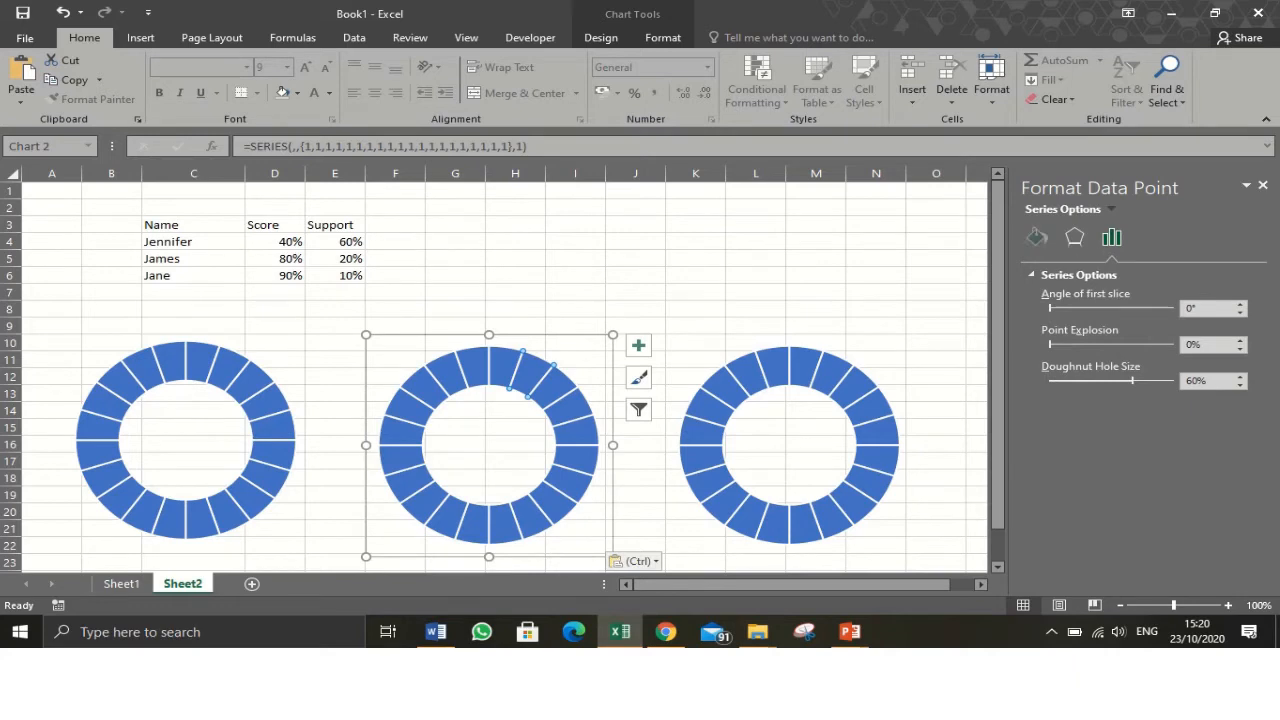
left_click(1037, 237)
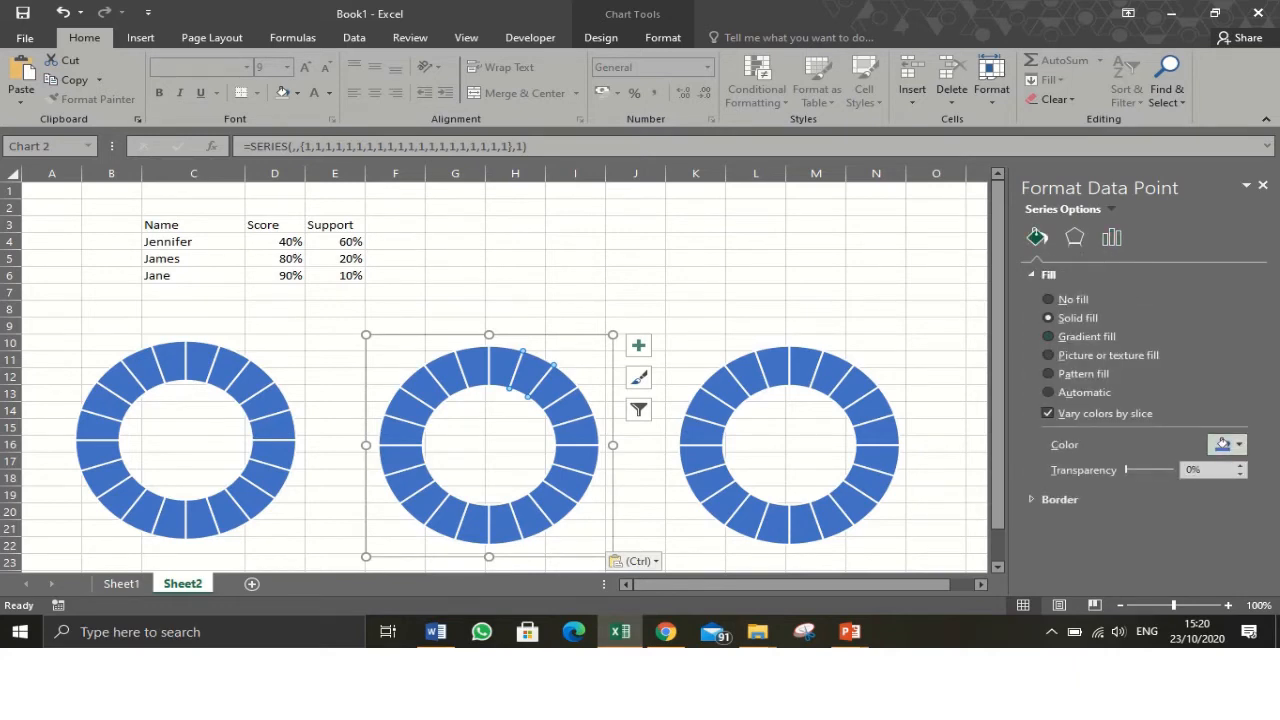
left_click(1222, 444)
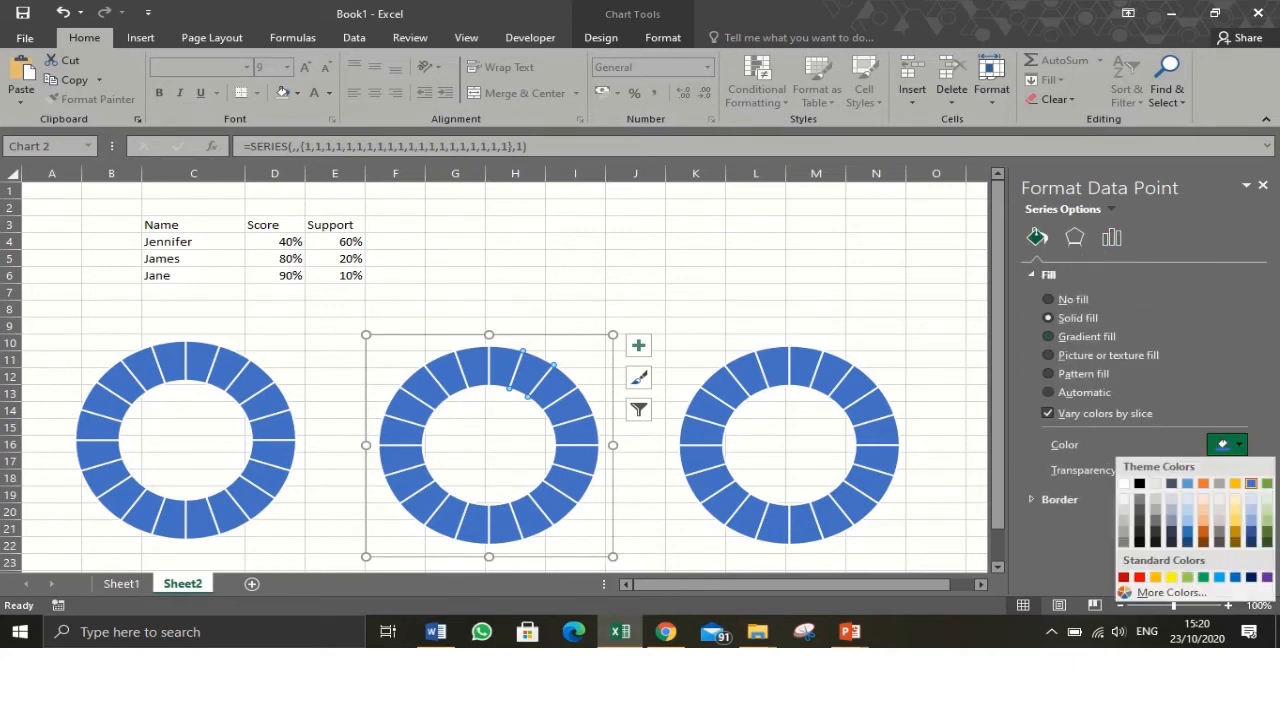
left_click(1155, 577)
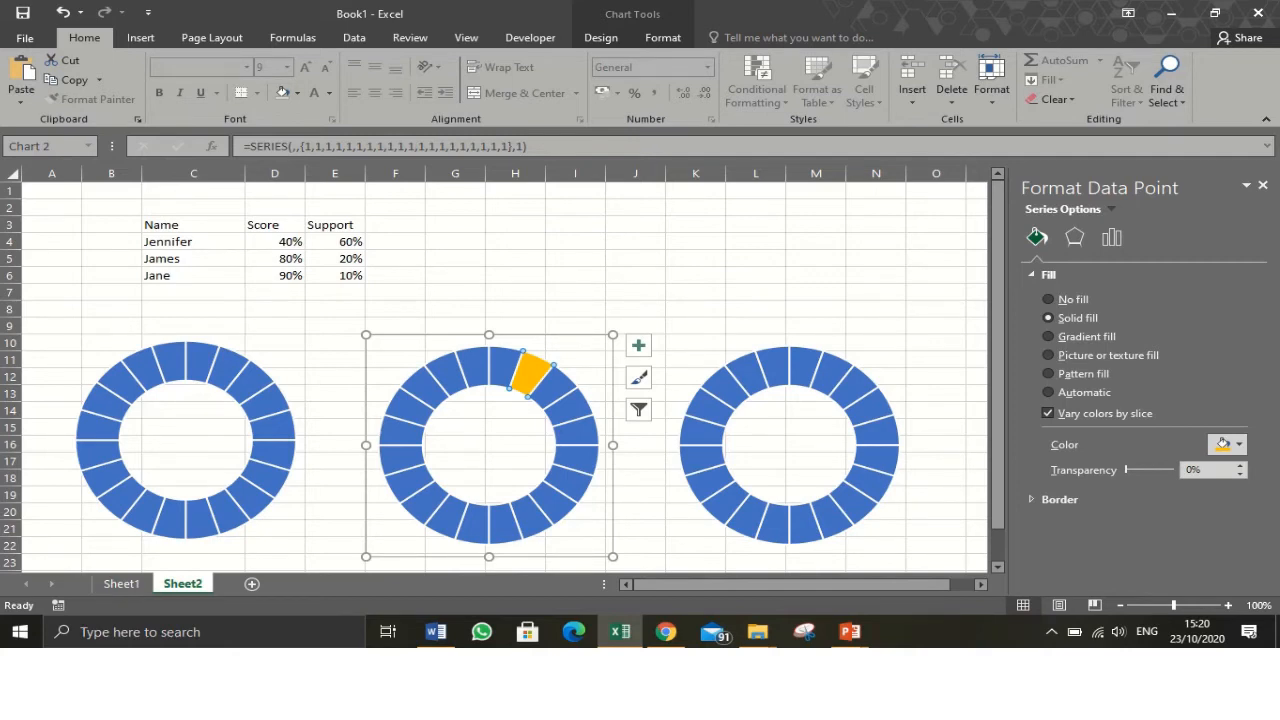
- Fill the whole series of the second doughnut chart with Orange
left_click(489, 445)
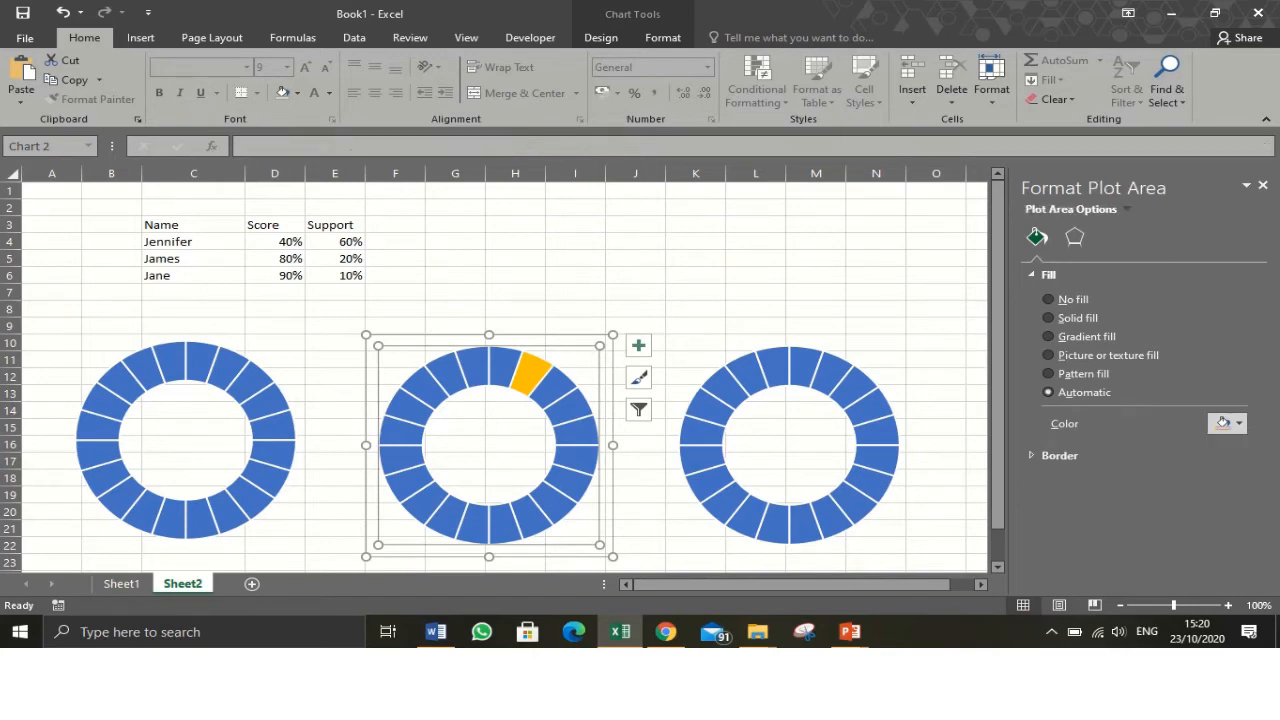
left_click(560, 388)
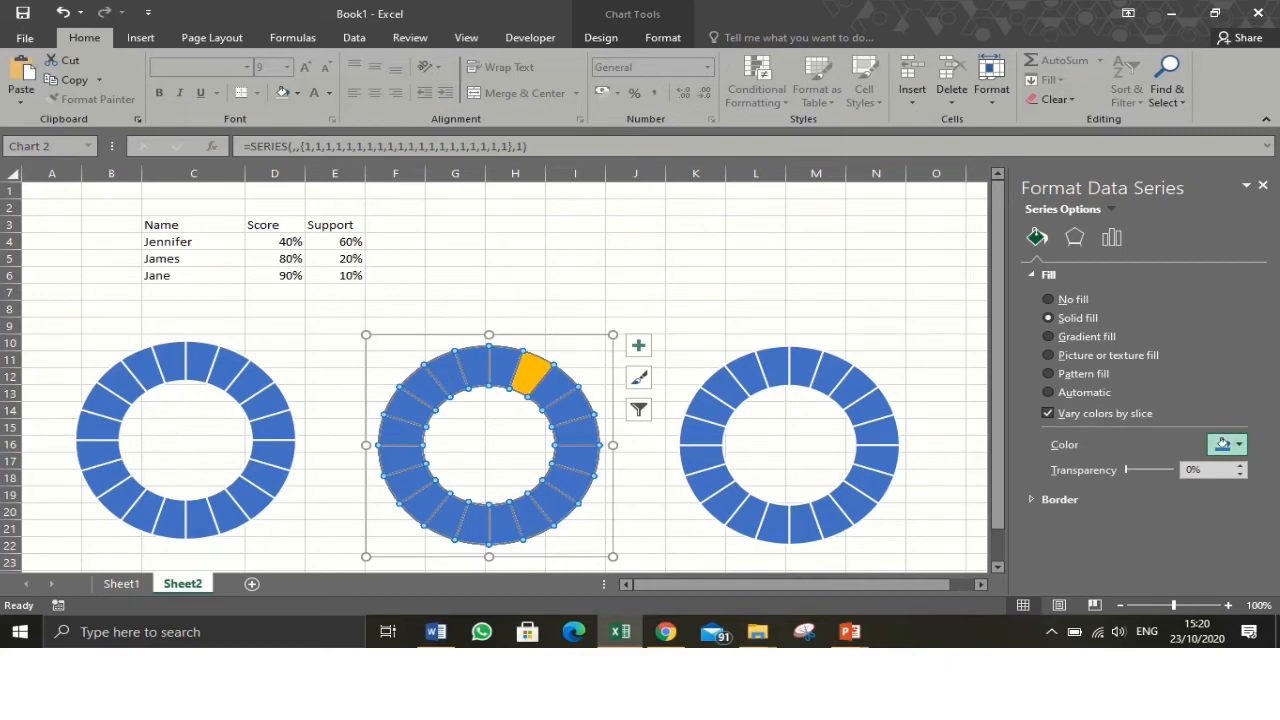
left_click(1222, 443)
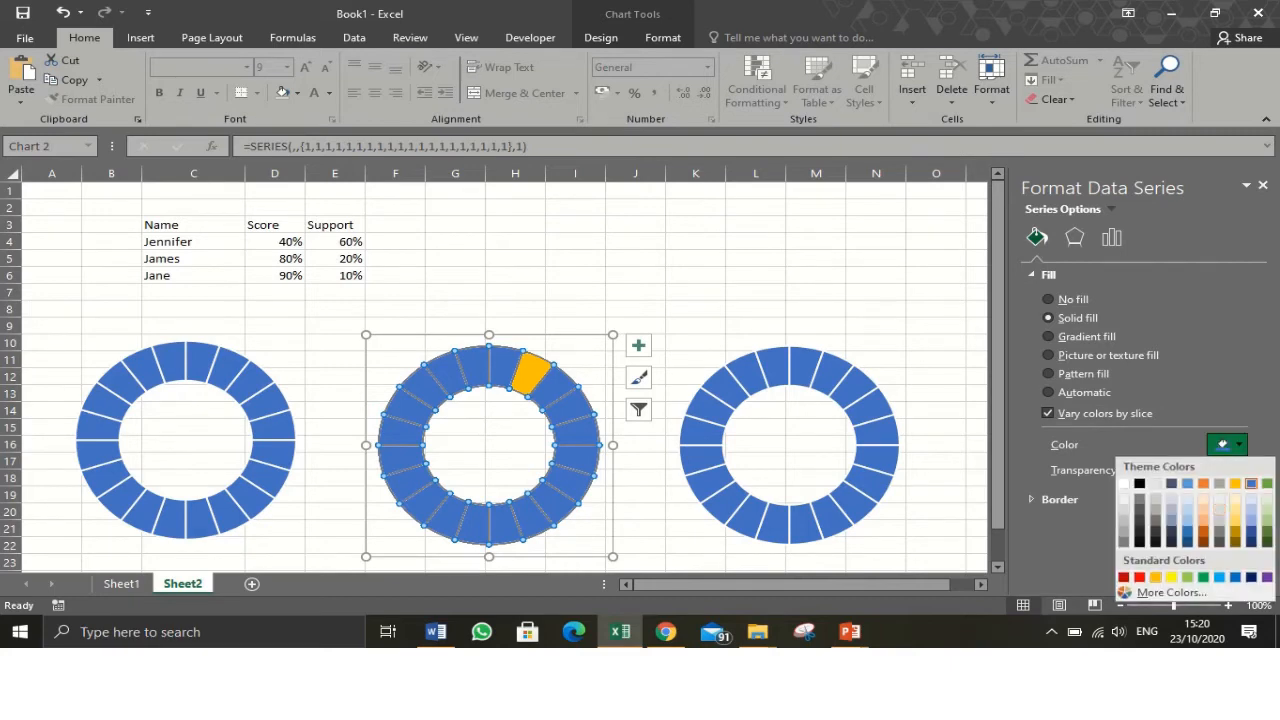
left_click(1156, 577)
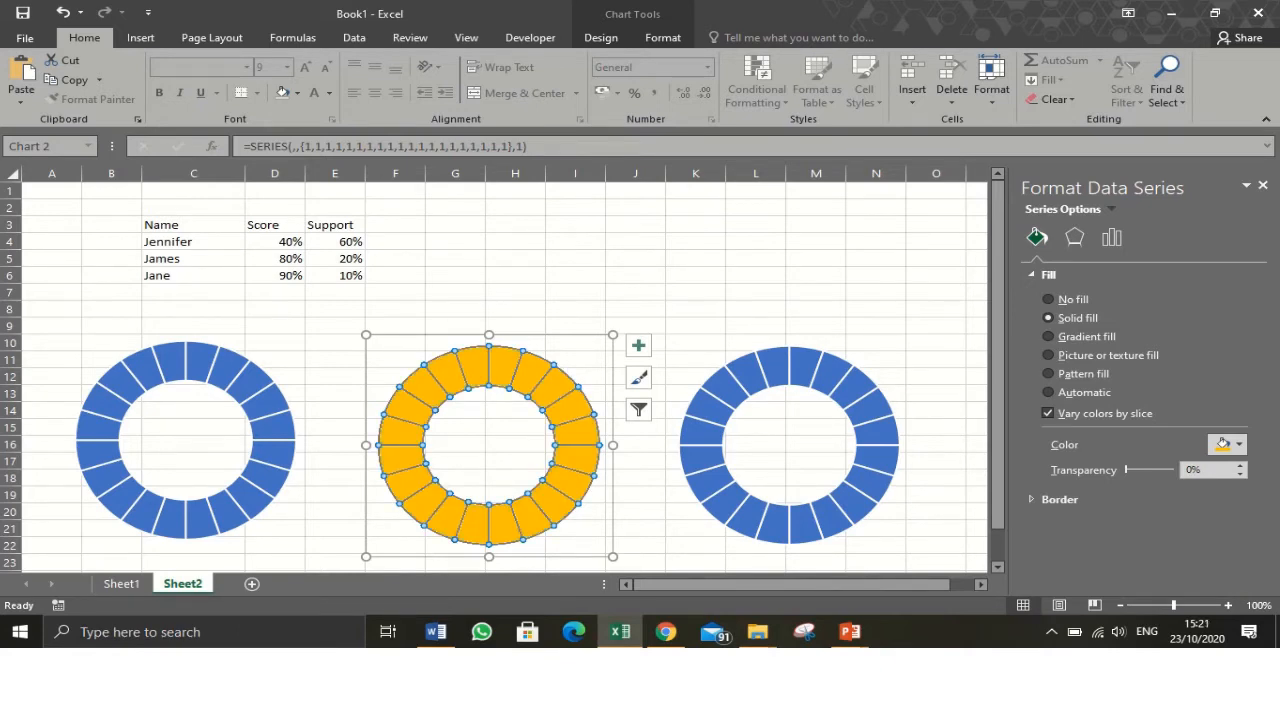
- Fill the whole series of the third doughnut chart with Green, Accent 6
left_click(706, 428)
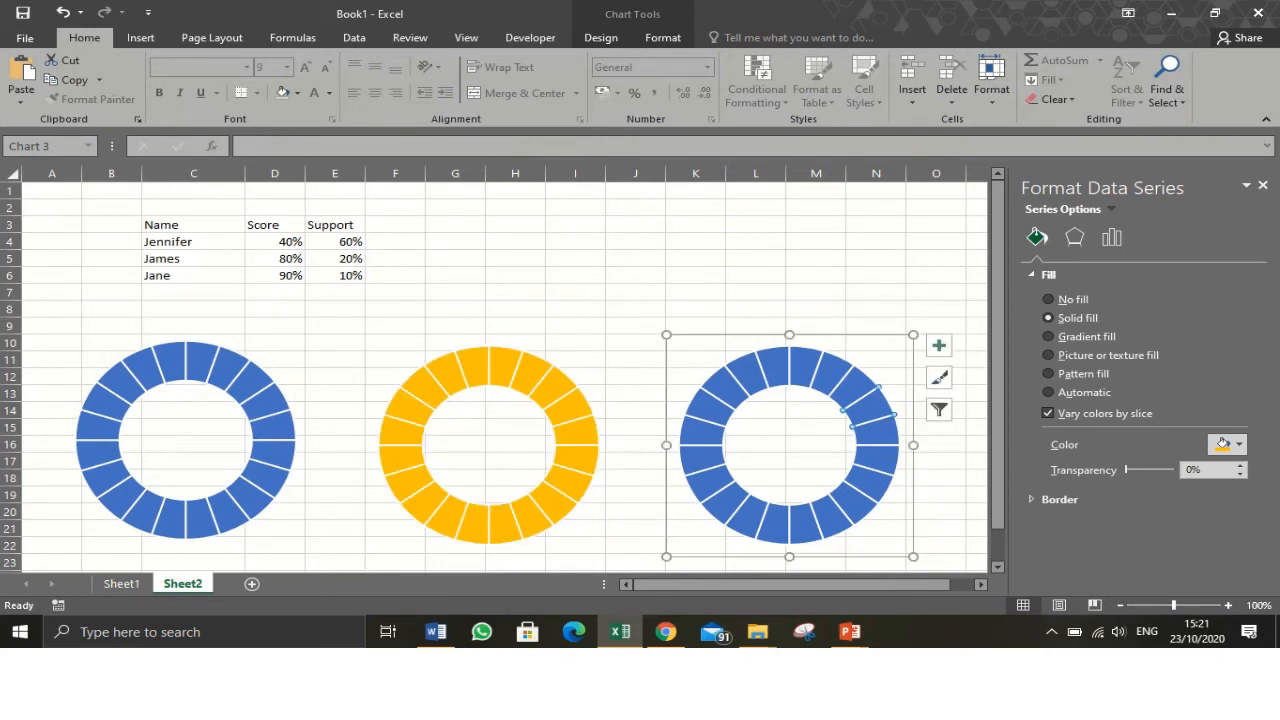
left_click(870, 403)
left_click(830, 516)
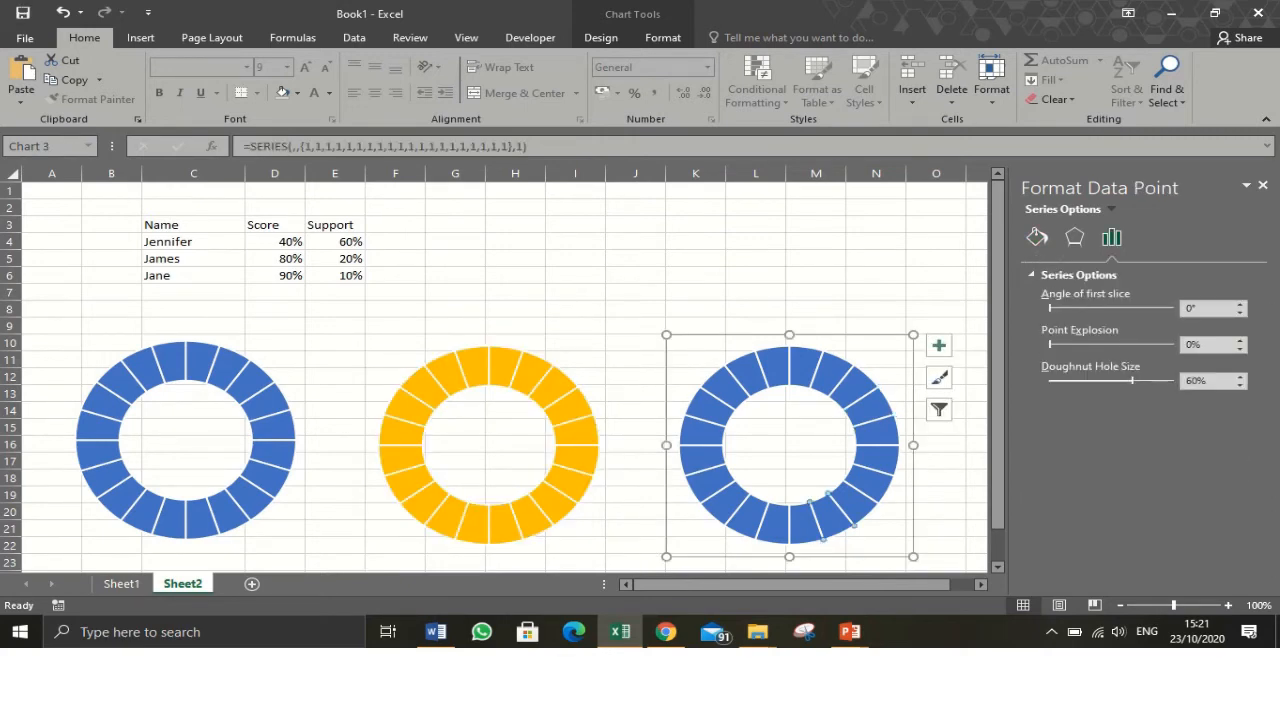
left_click(936, 309)
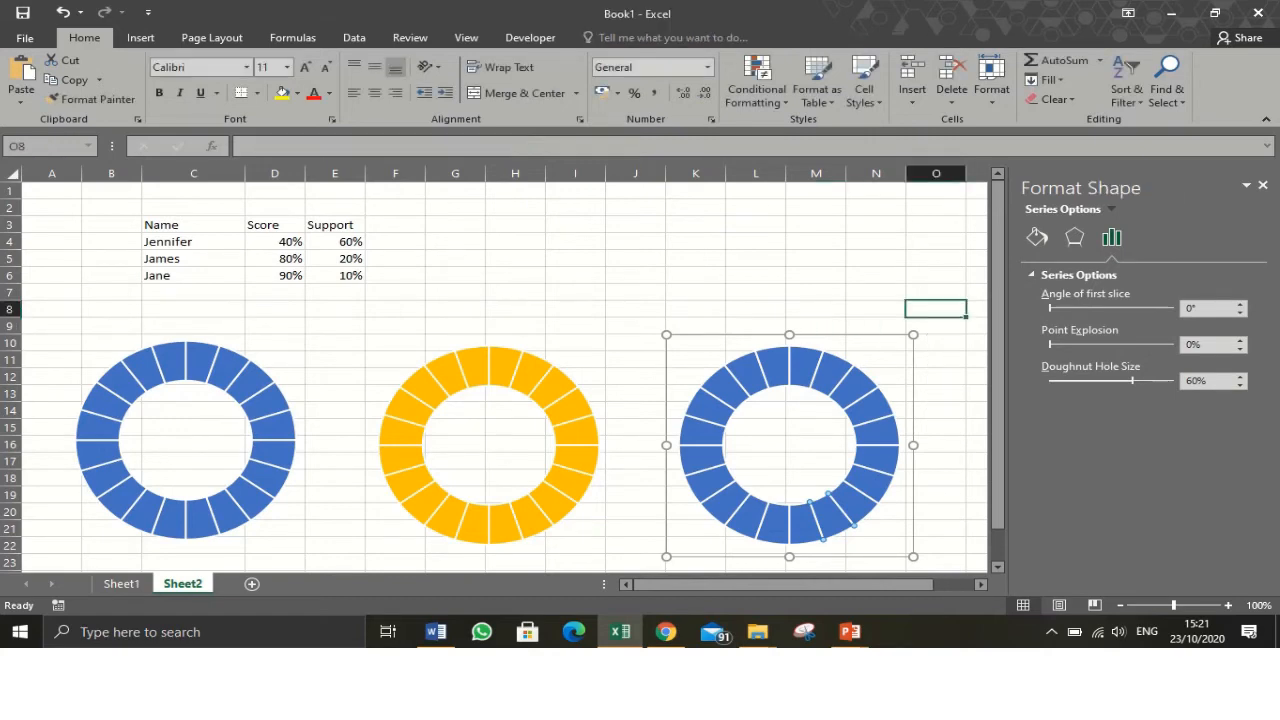
left_click(826, 497)
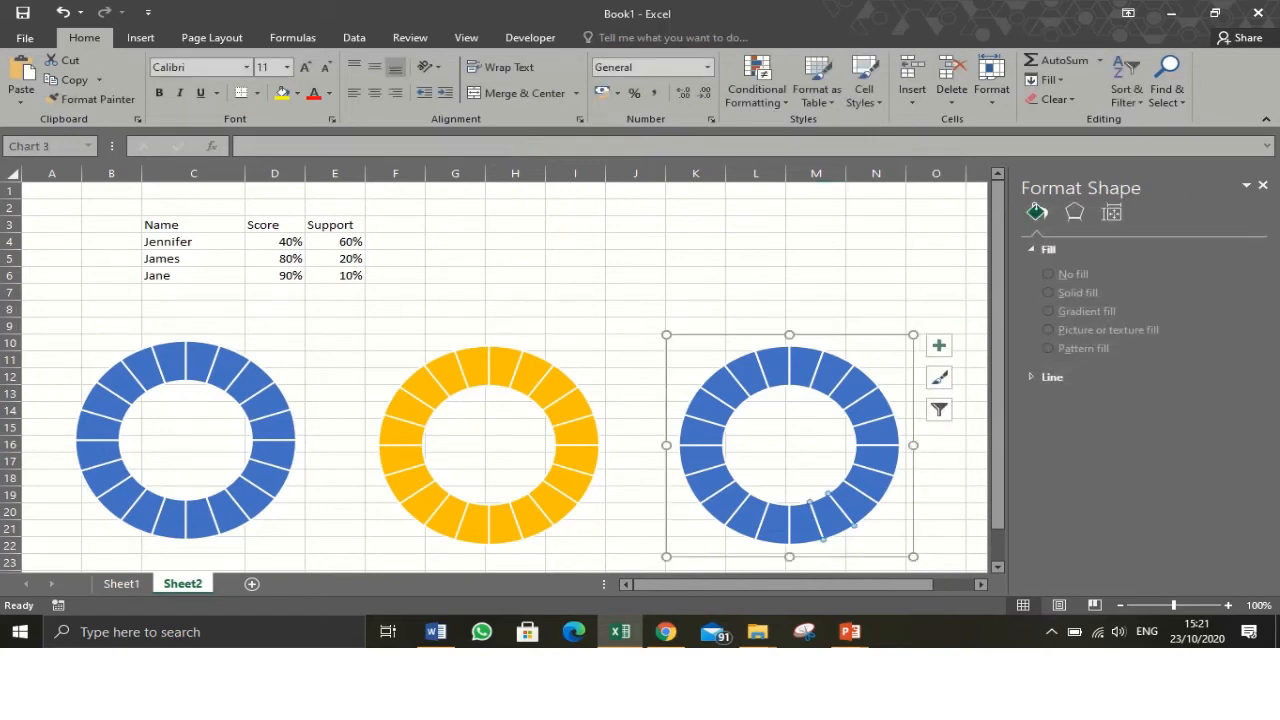
left_click(826, 497)
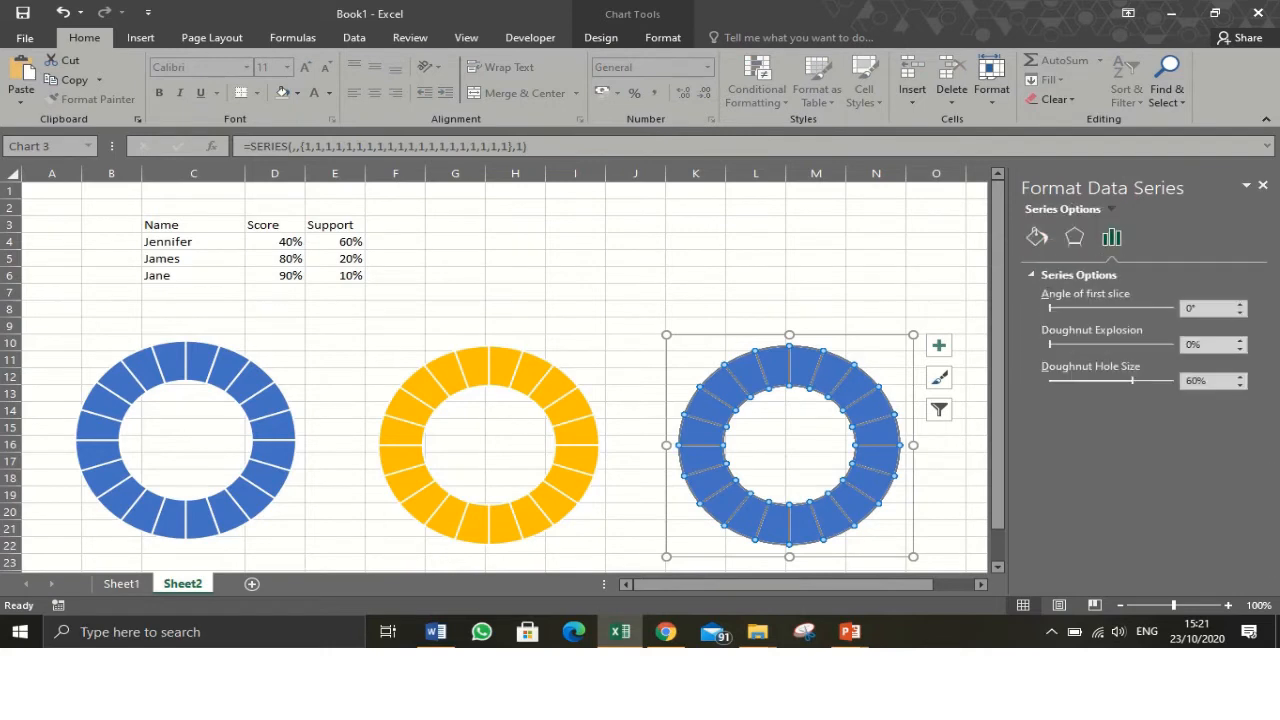
left_click(1037, 236)
left_click(1048, 274)
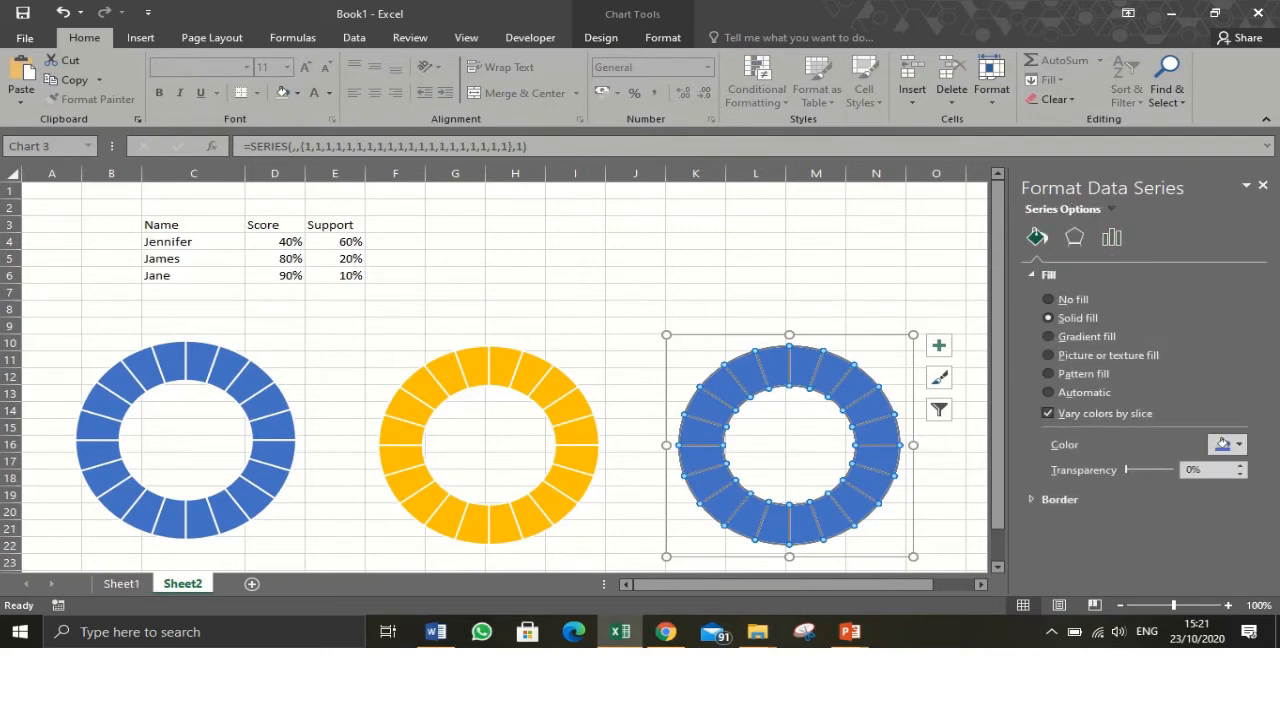
left_click(1223, 444)
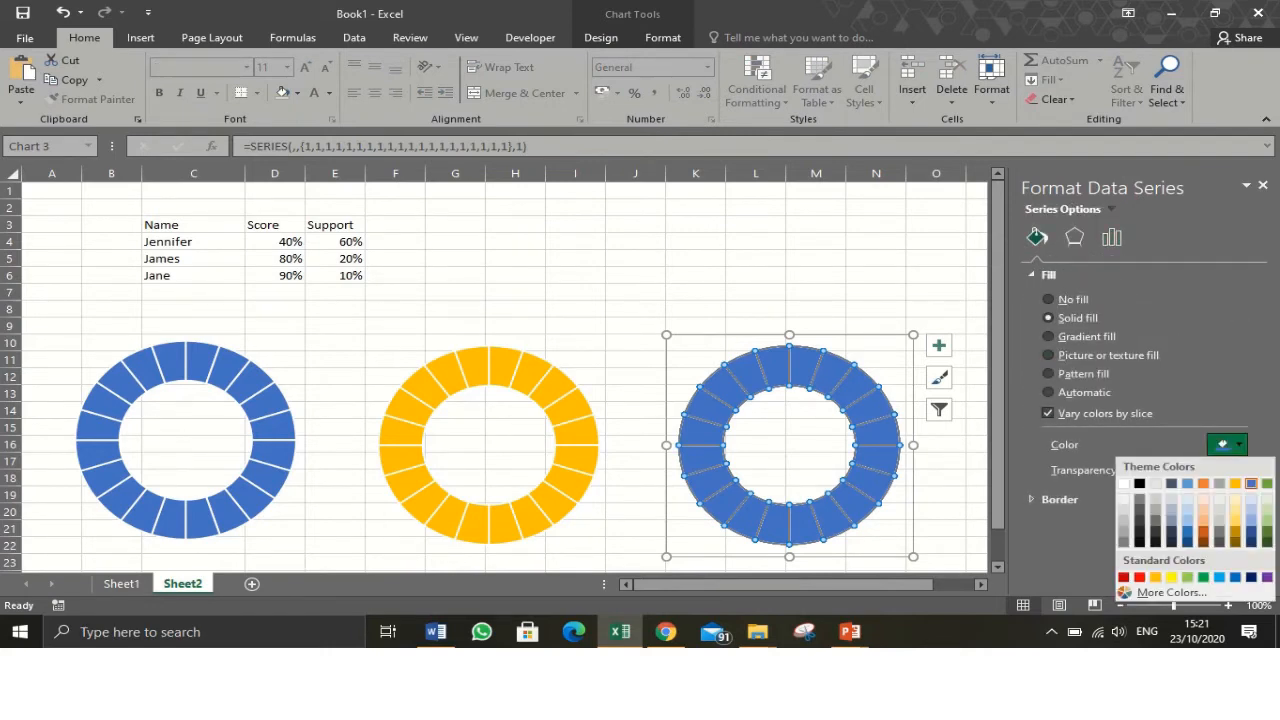
left_click(1267, 484)
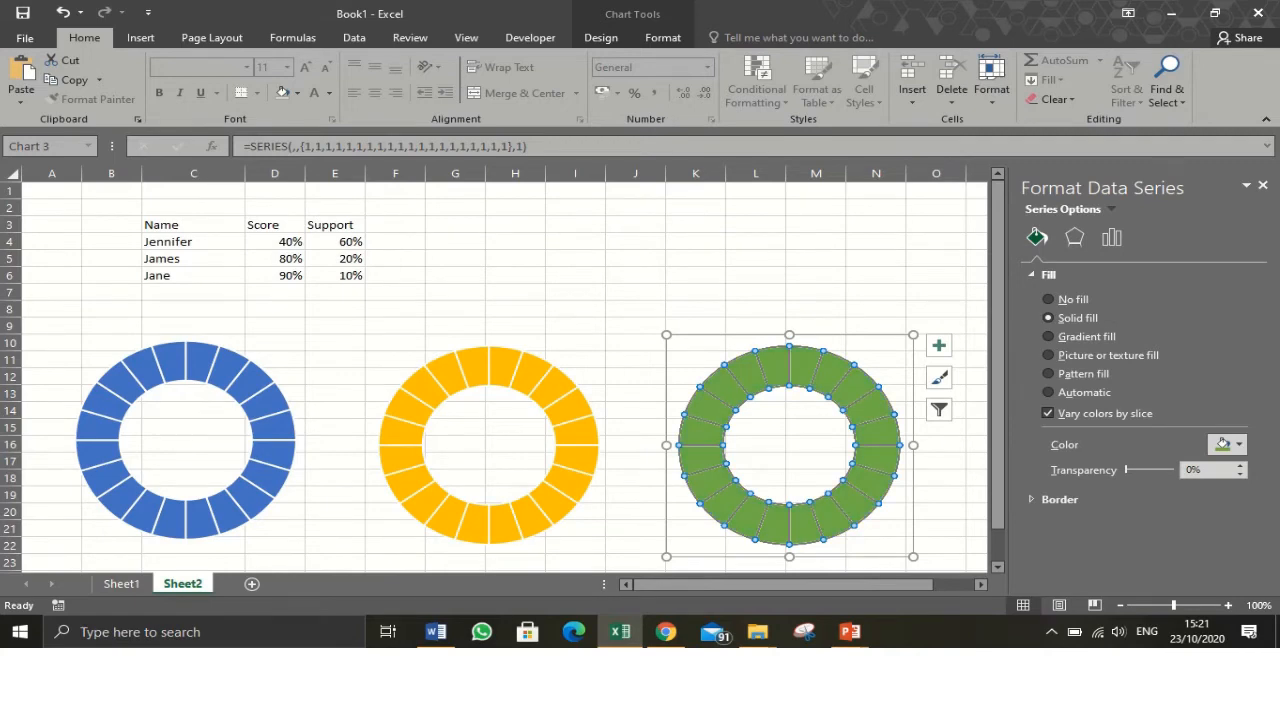
left_click(395, 292)
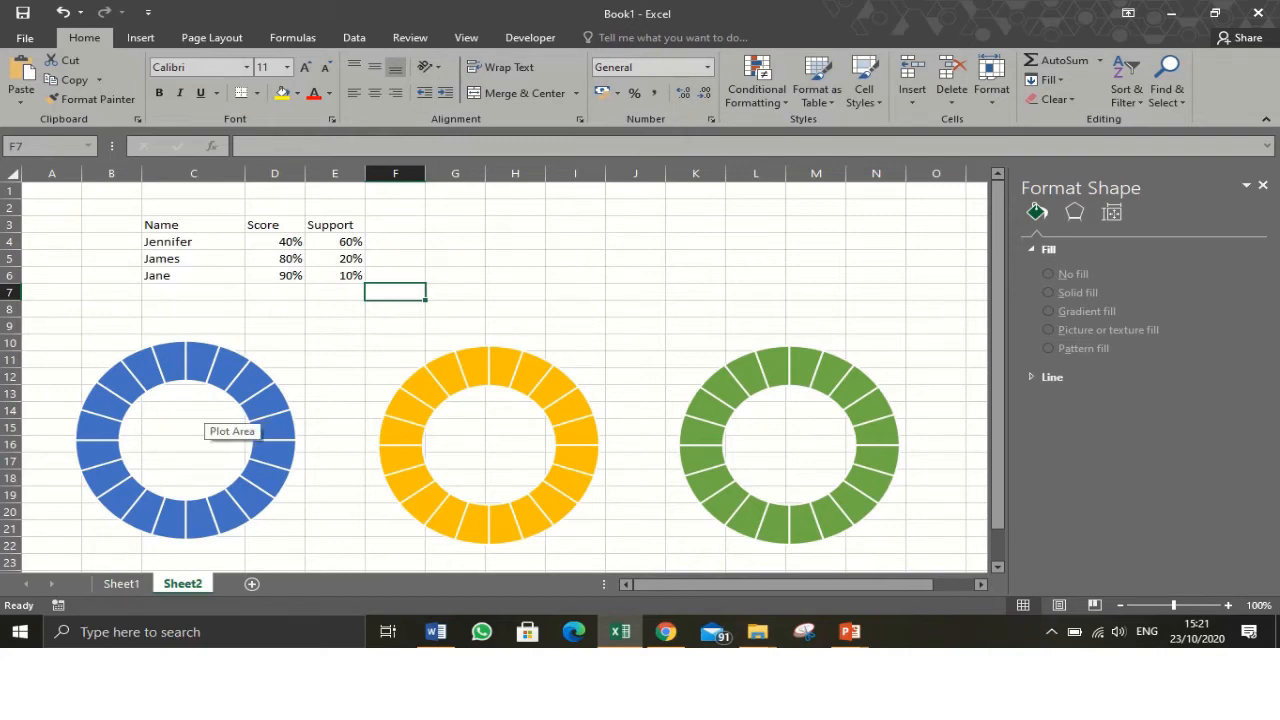
- Add a series to the first doughnut chart named from cell C4 with values from D4:E4
right_click(150, 428)
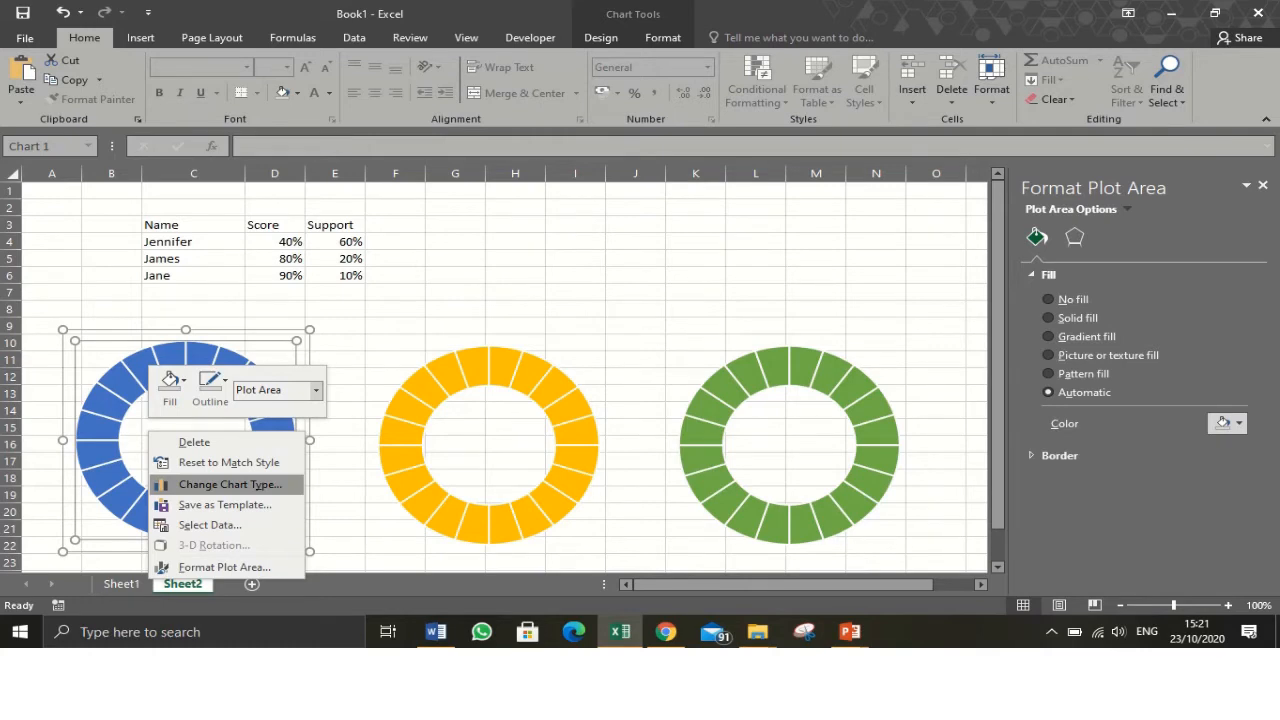
left_click(210, 525)
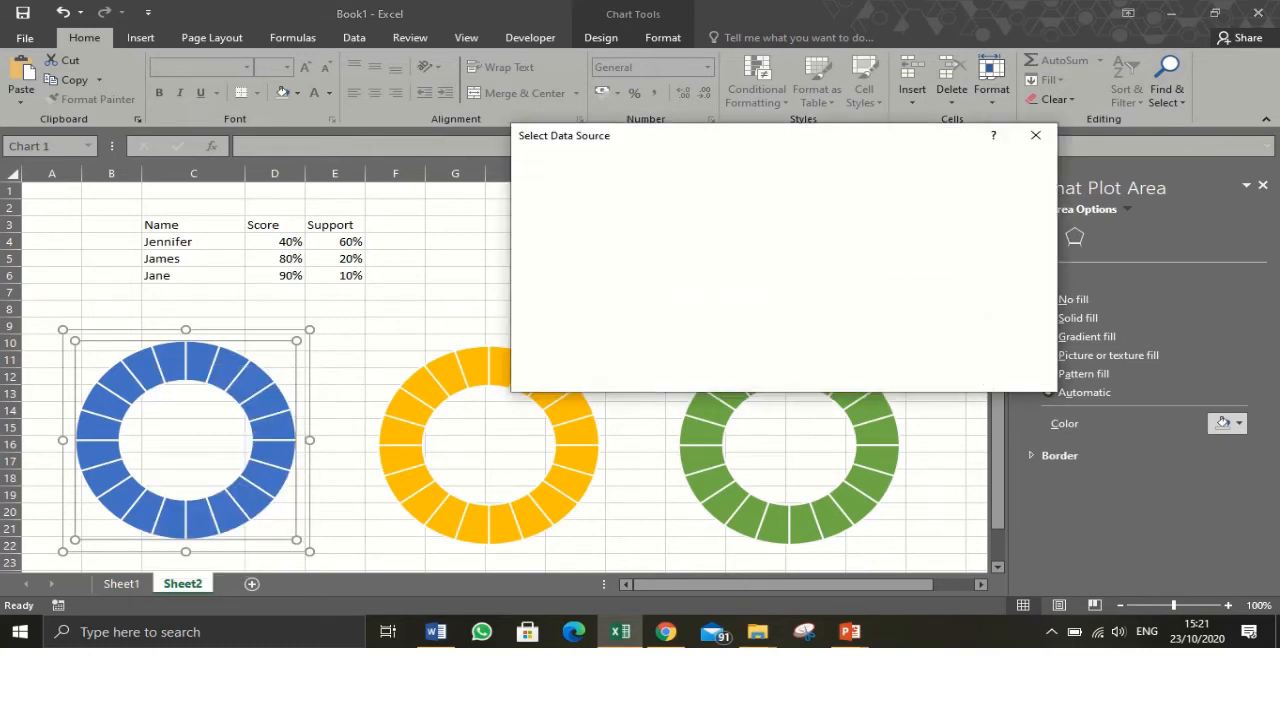
left_click(552, 256)
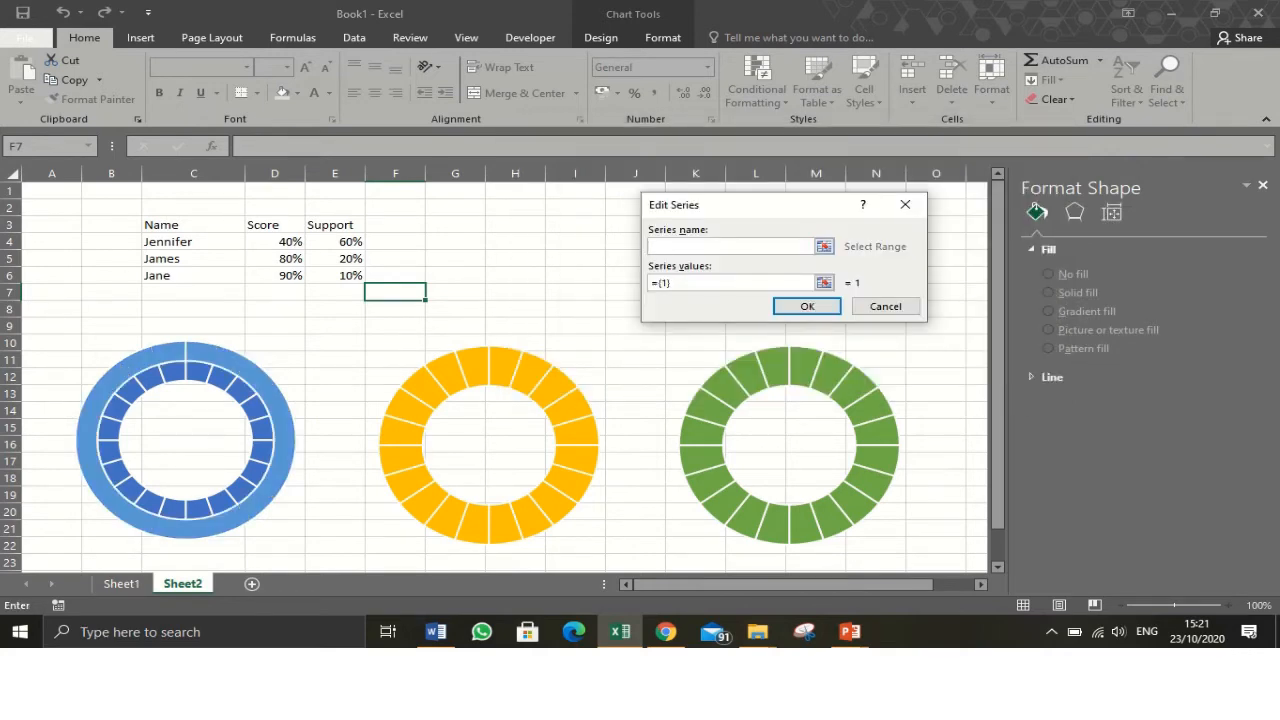
left_click(193, 242)
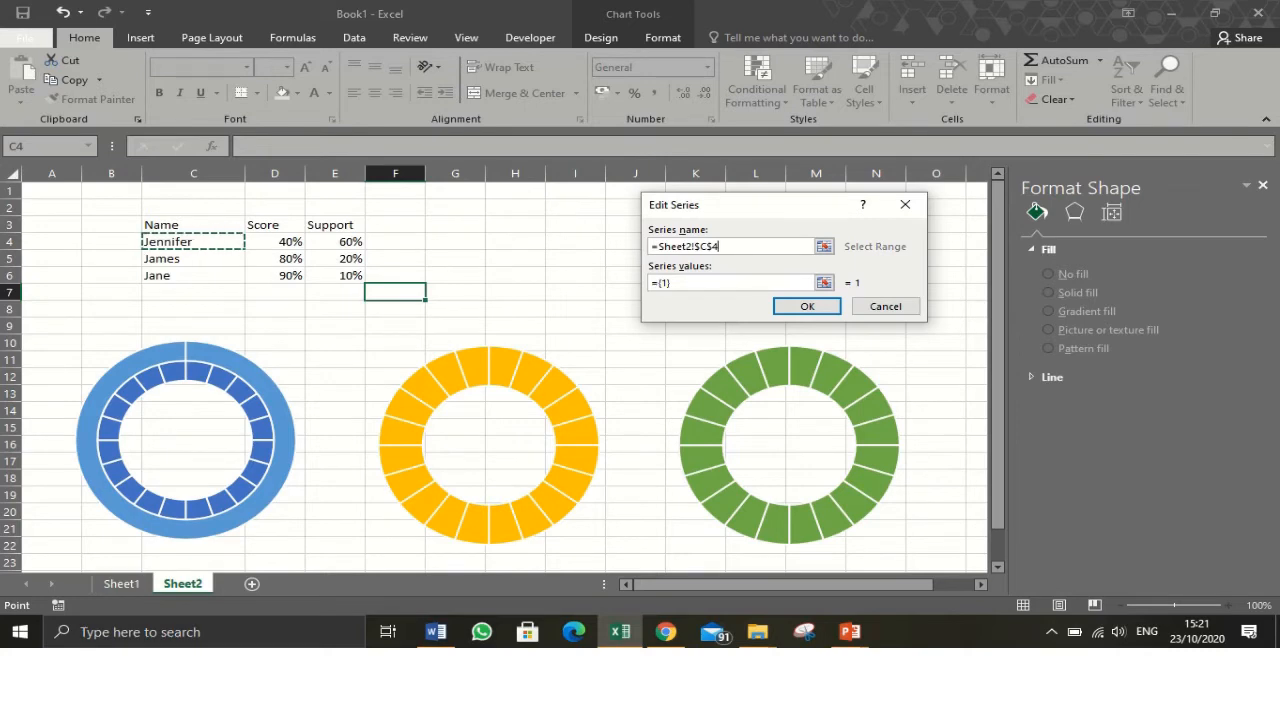
key("Tab")
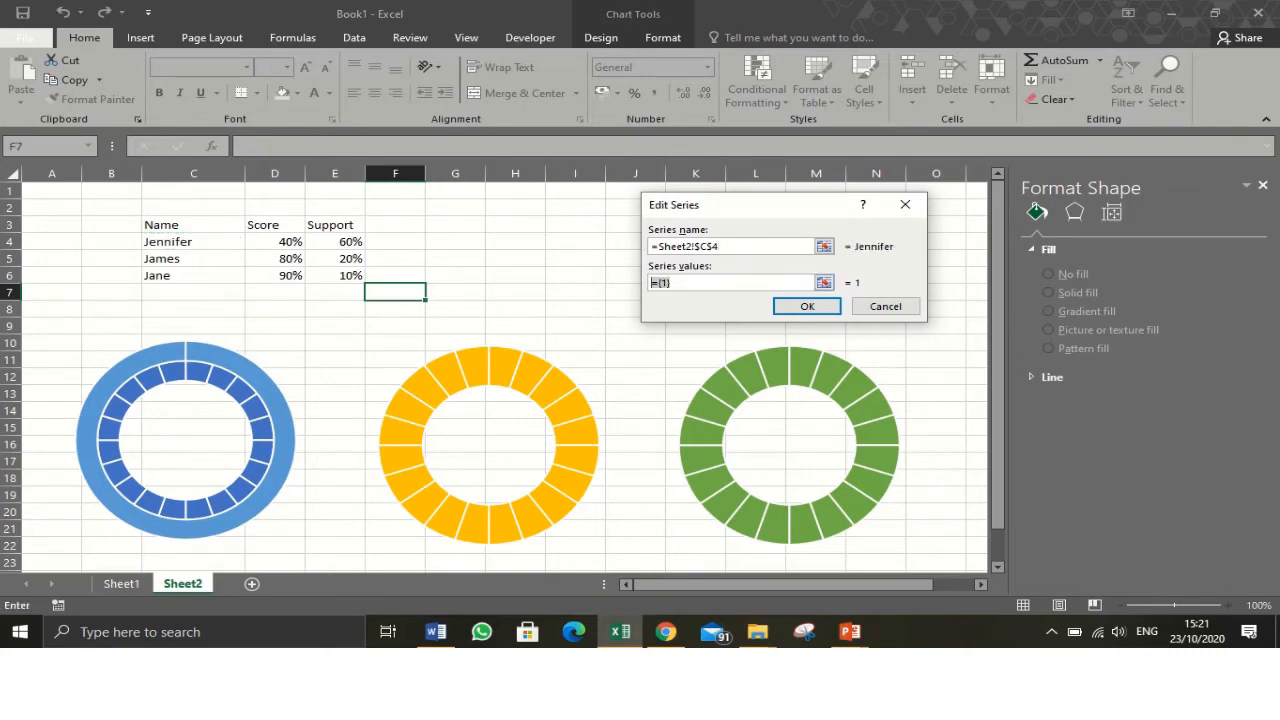
key("BackSpace")
left_click_drag(255, 242, 358, 244)
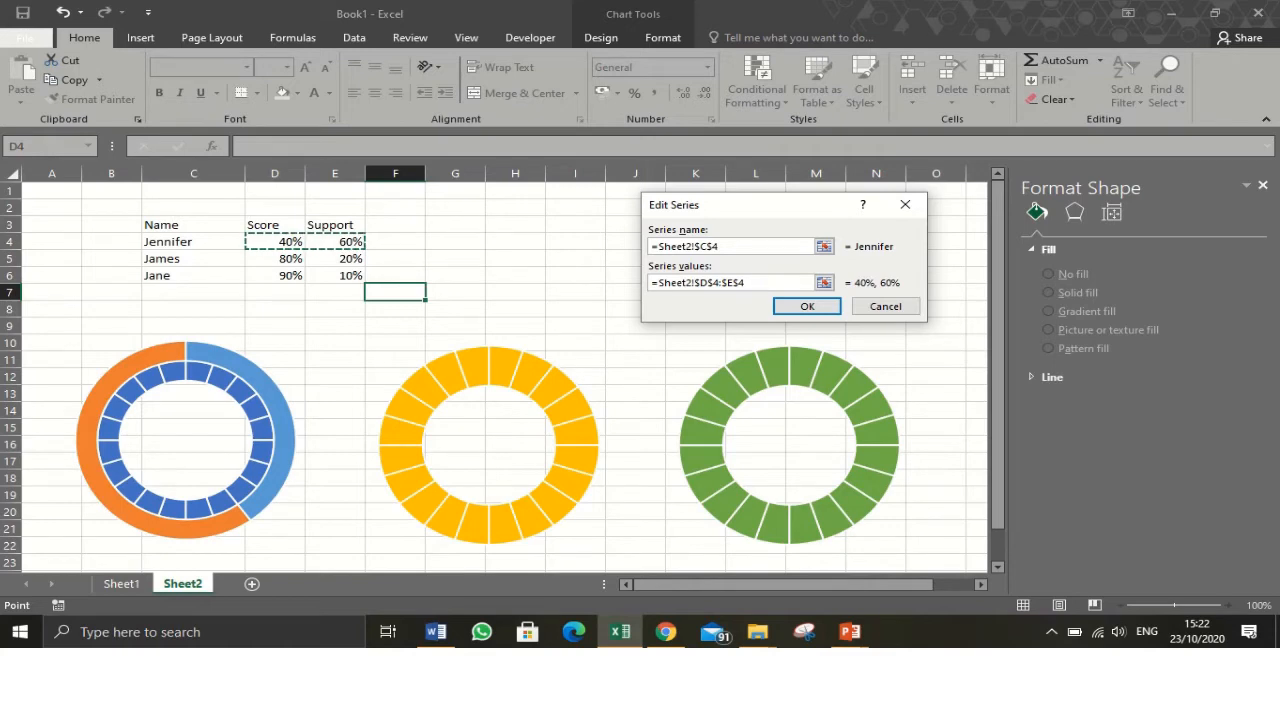
key("Return")
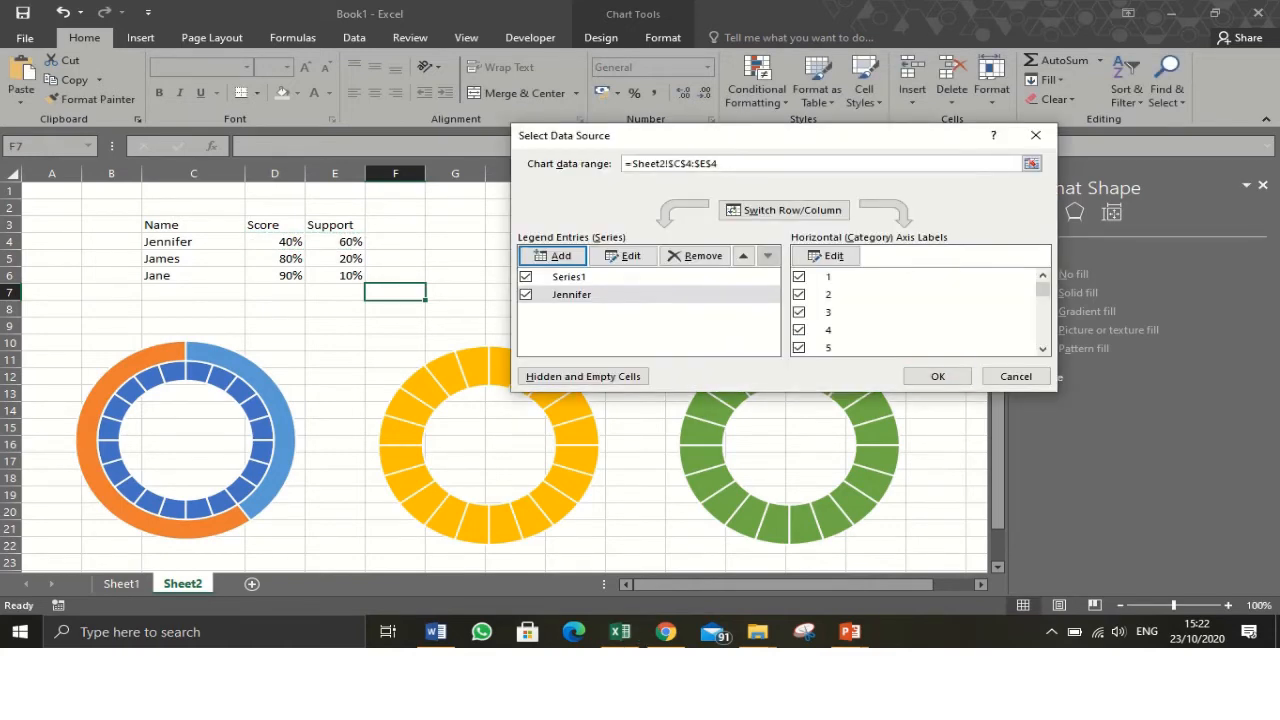
left_click(937, 376)
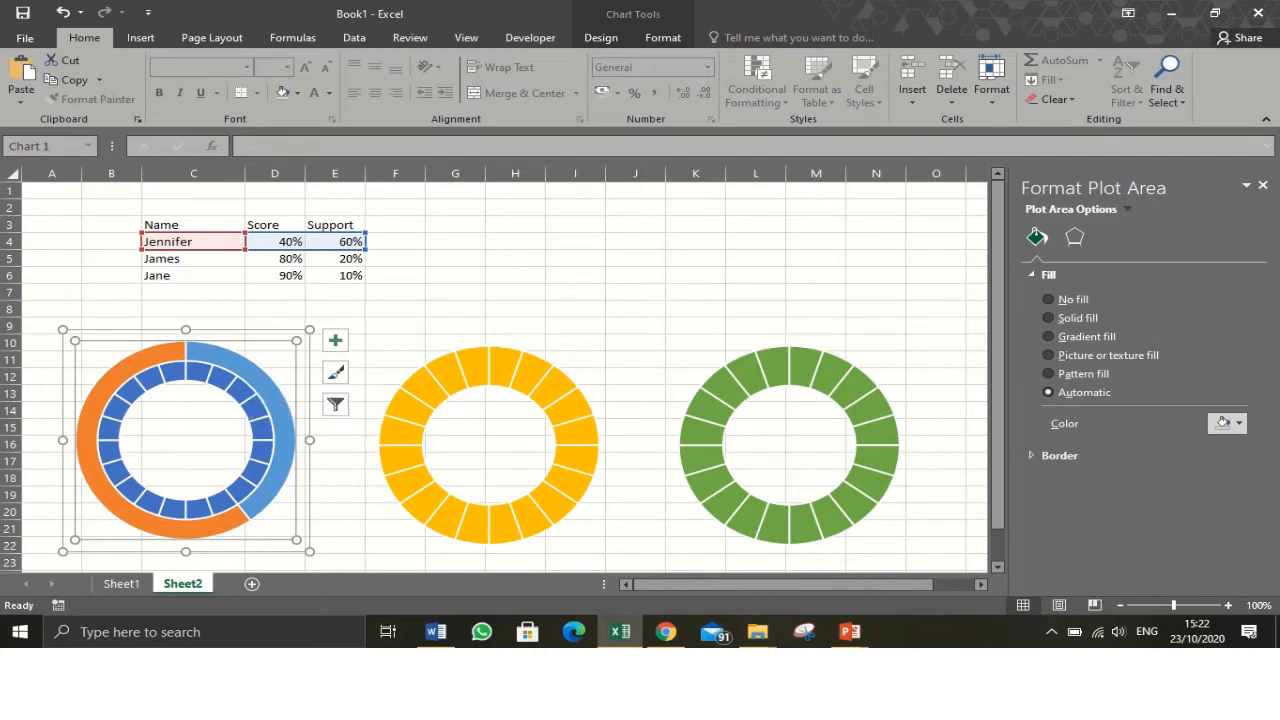
- Change the Jennifer series chart type to Pie and plot it on the secondary axis
right_click(258, 382)
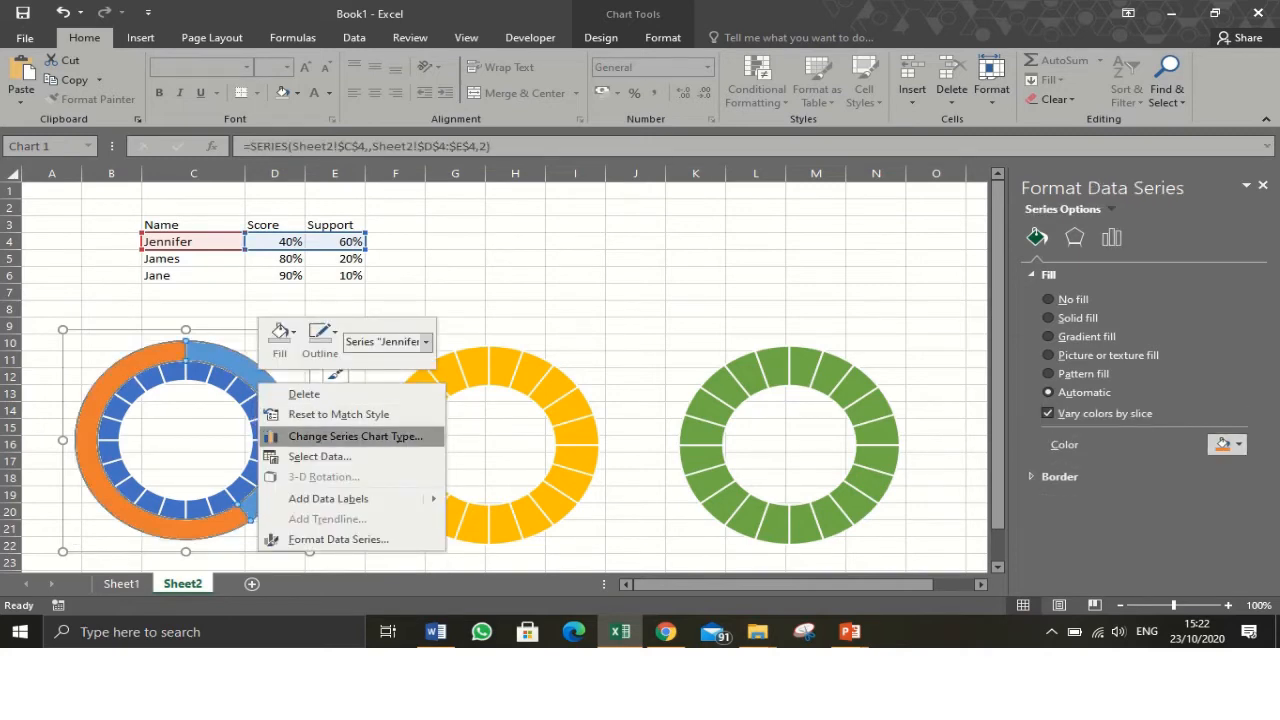
left_click(355, 436)
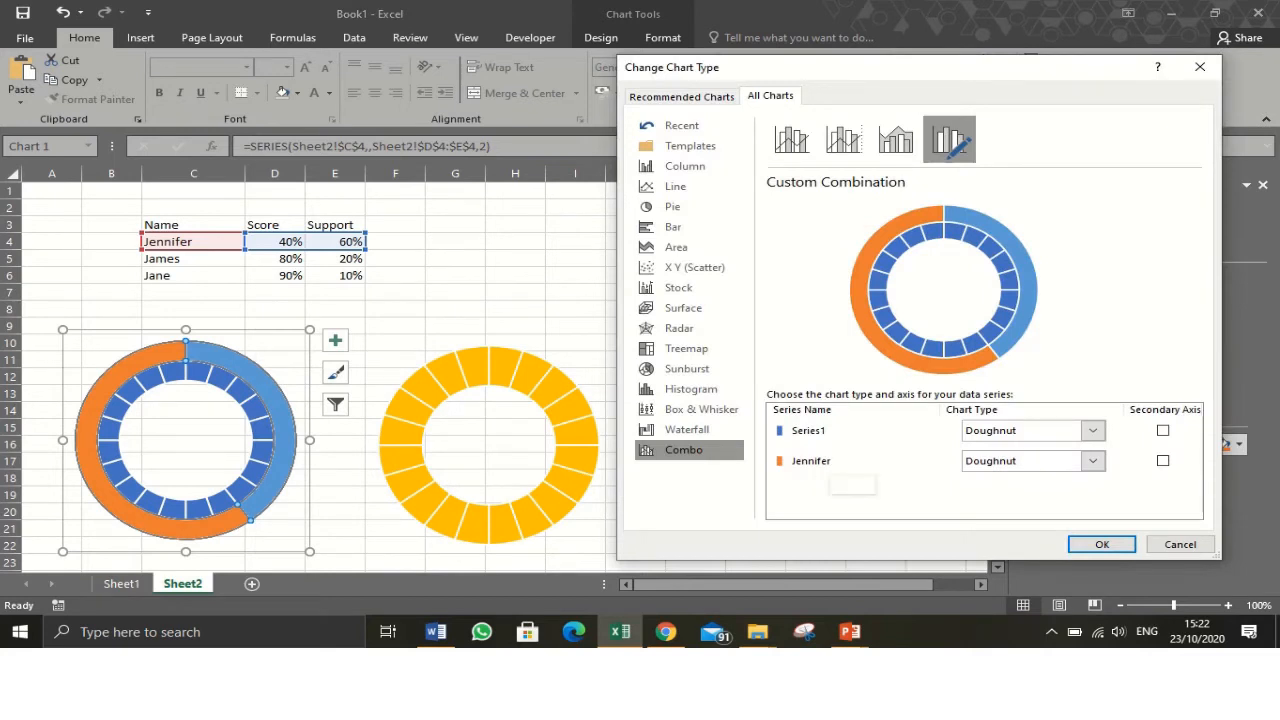
left_click(1093, 461)
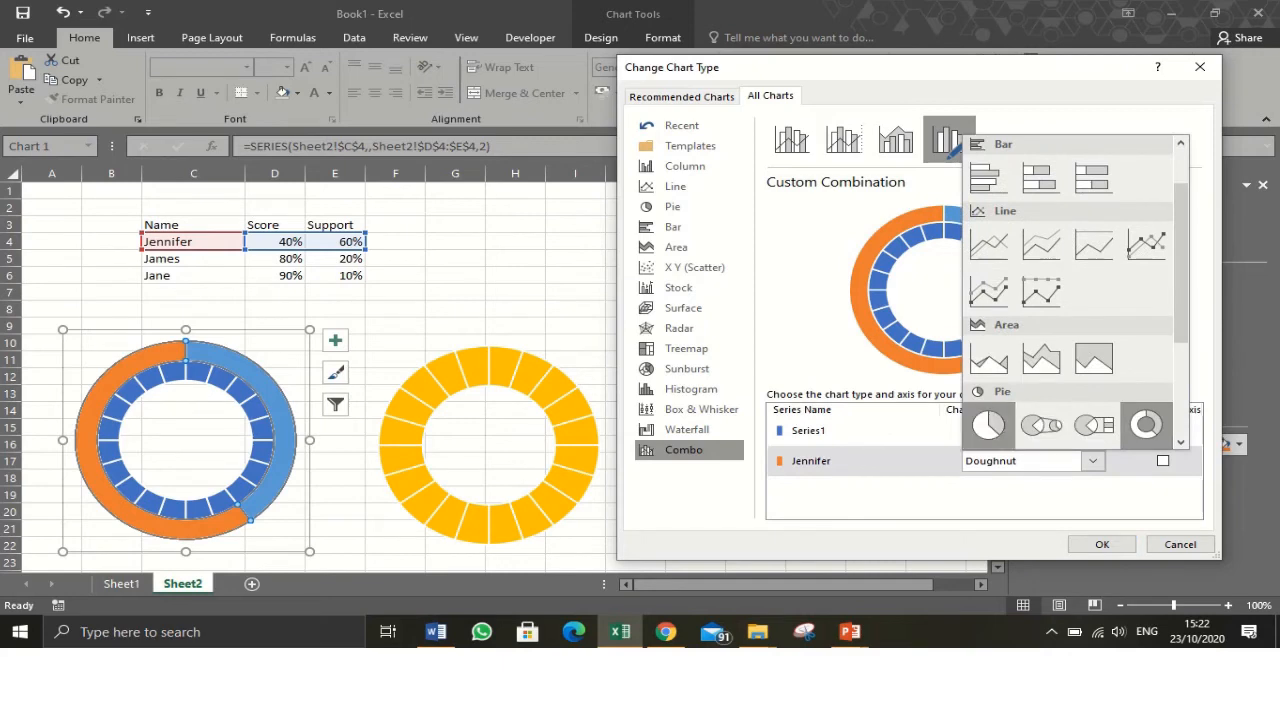
left_click(987, 425)
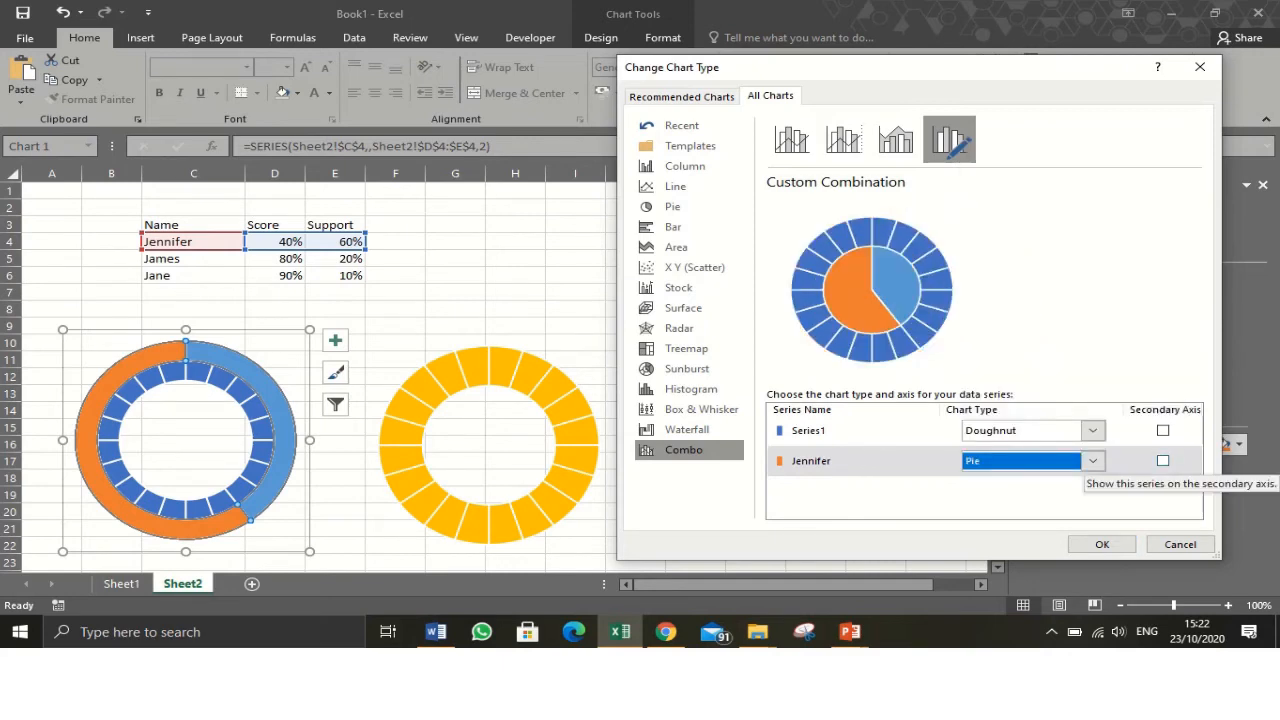
left_click(1162, 460)
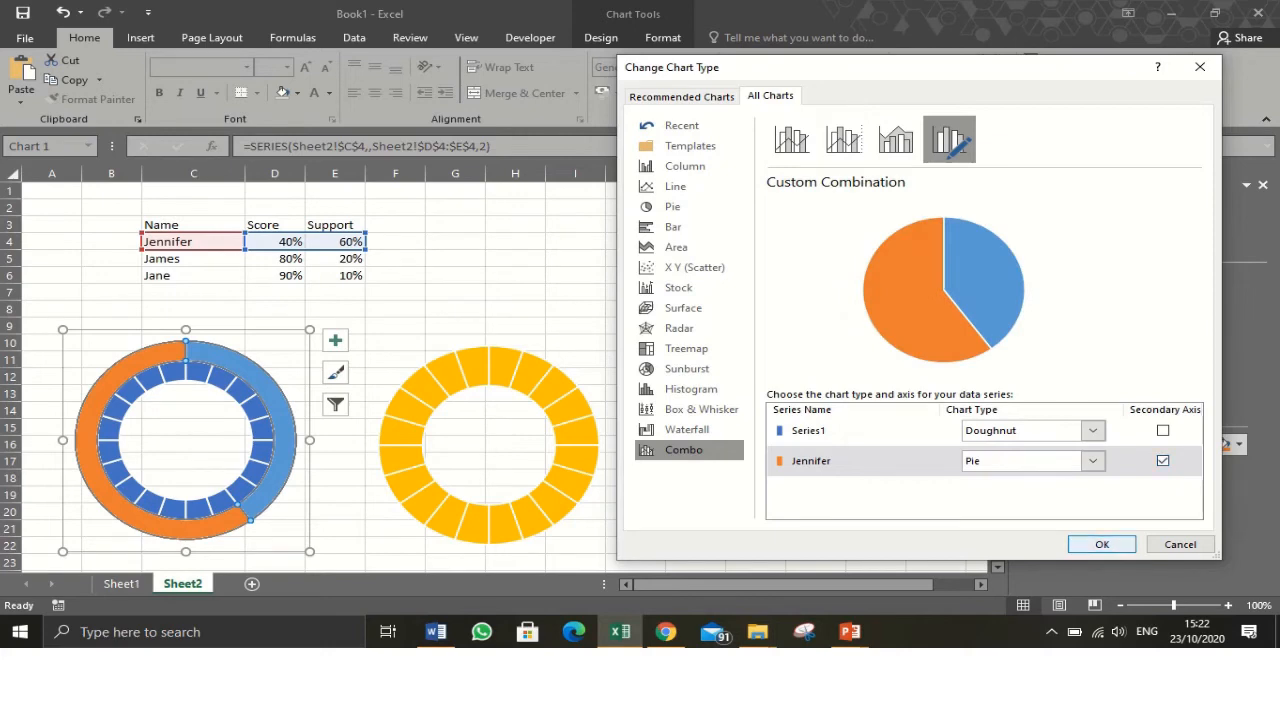
key("Return")
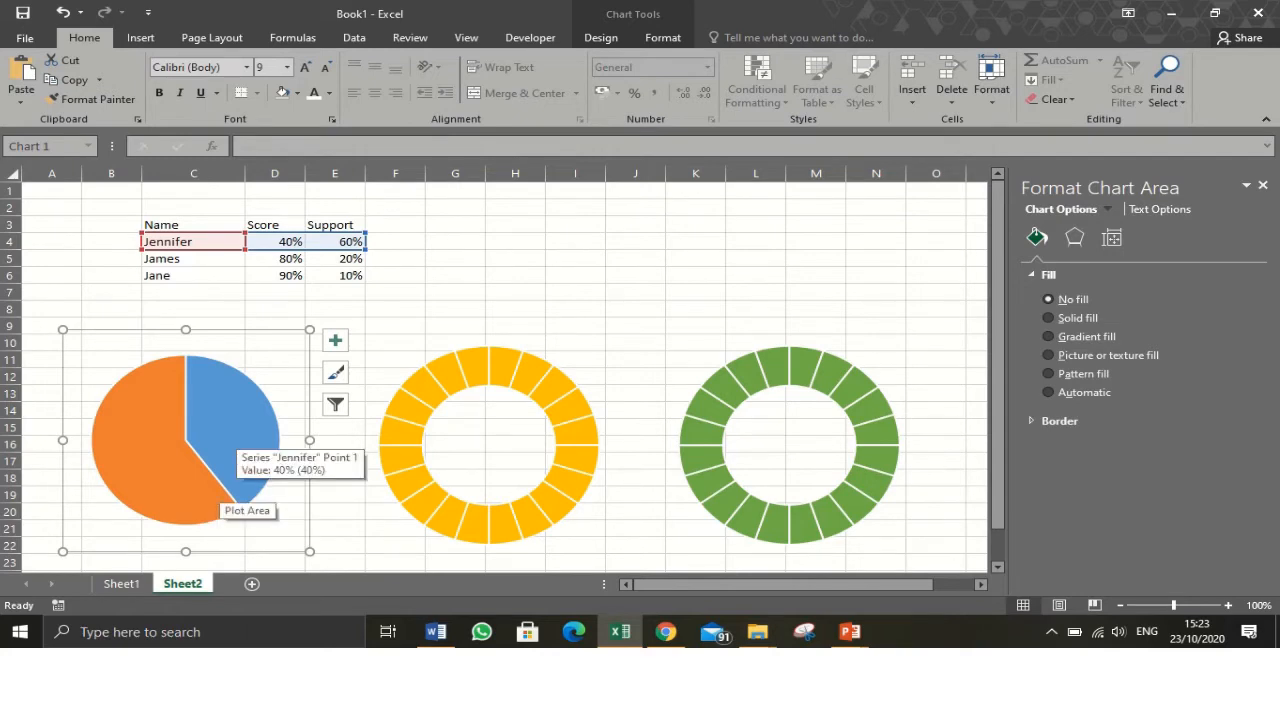
left_click(230, 440)
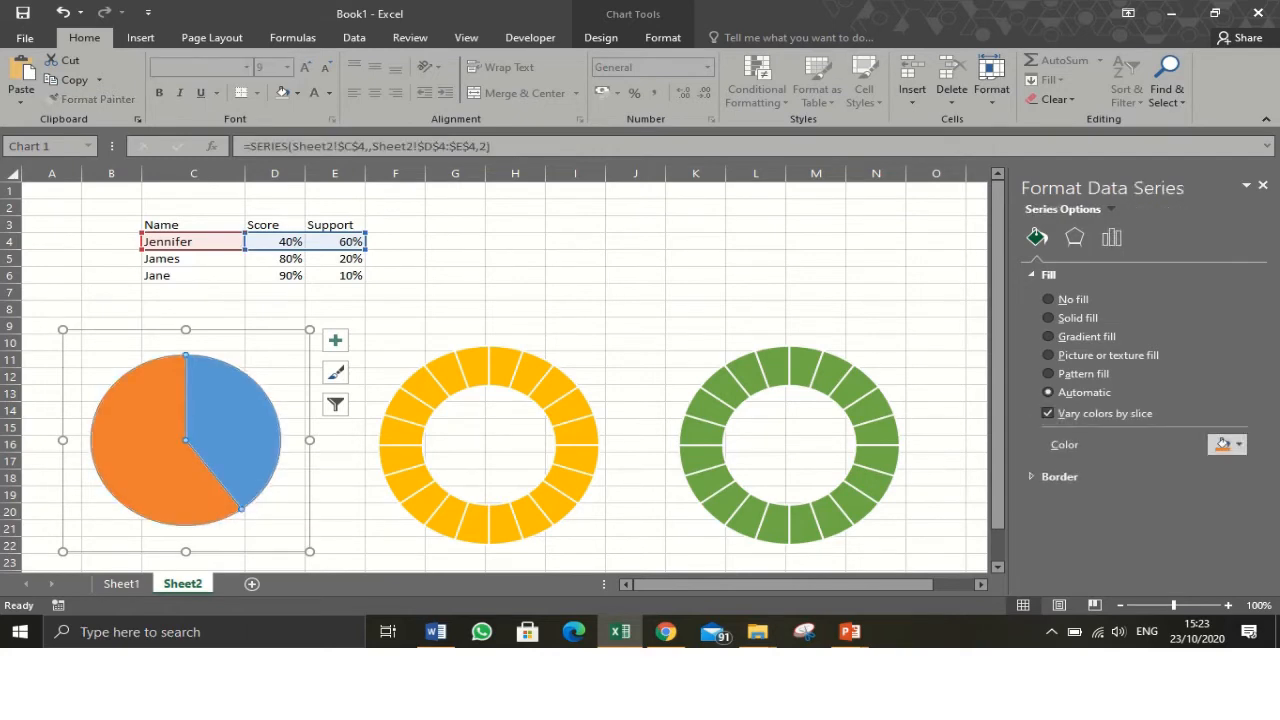
left_click(230, 440)
left_click(601, 38)
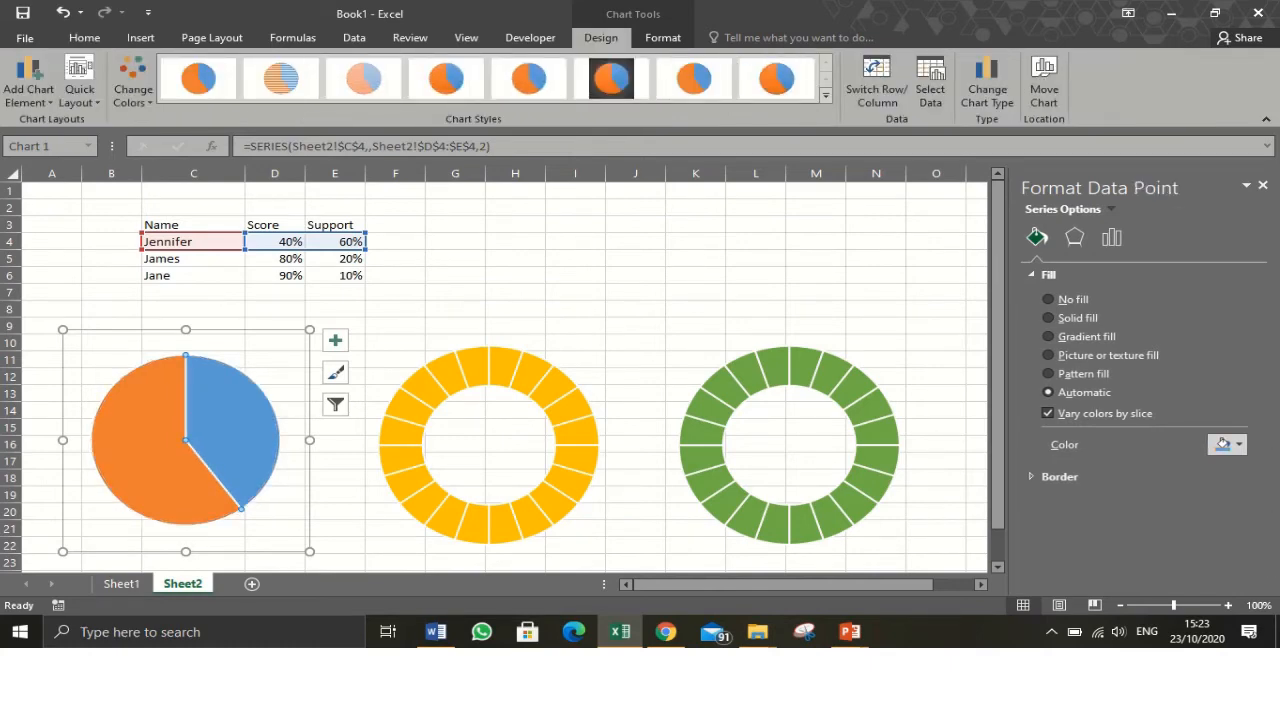
left_click(395, 326)
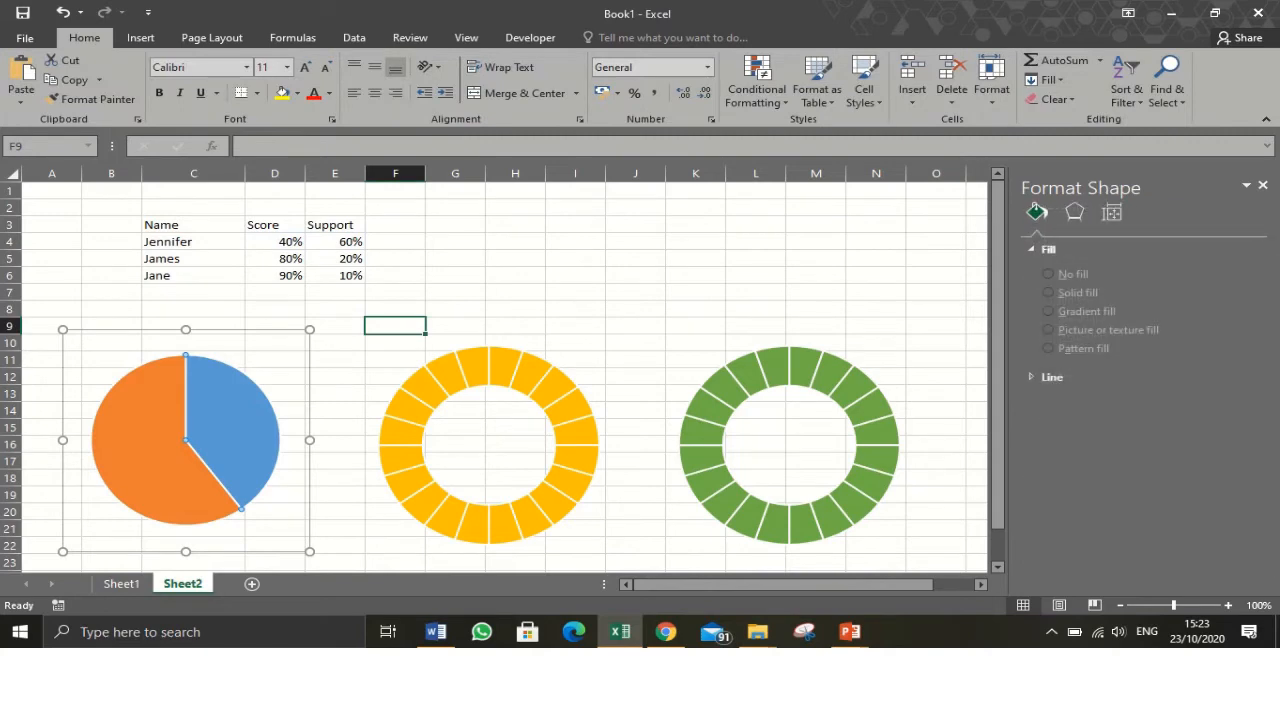
- Set the blue slice of the pie to no fill
left_click(230, 440)
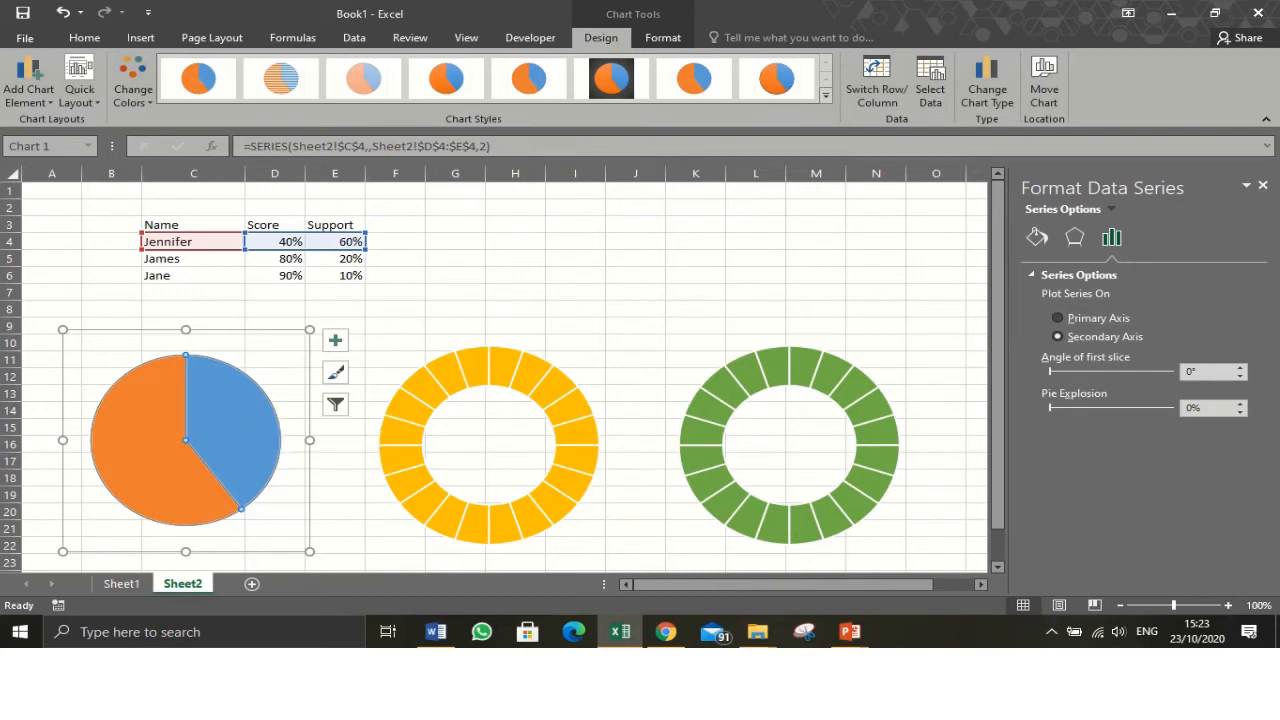
left_click(229, 408)
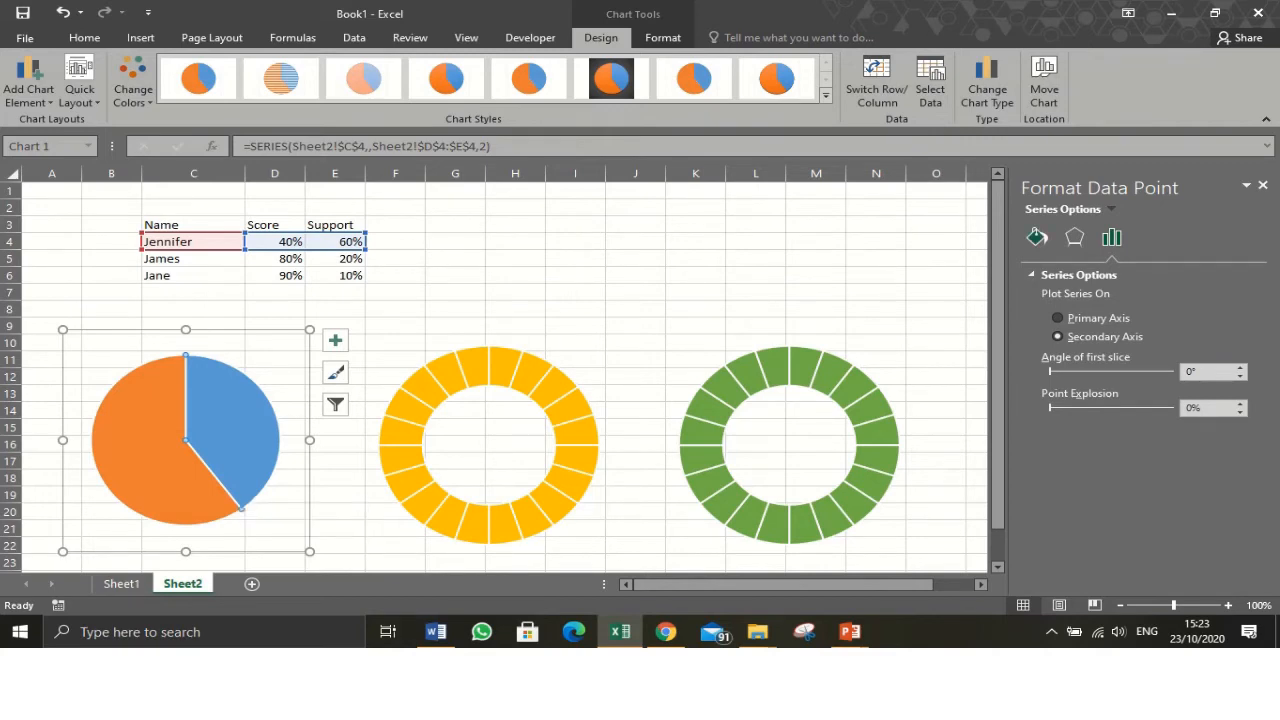
left_click(1037, 237)
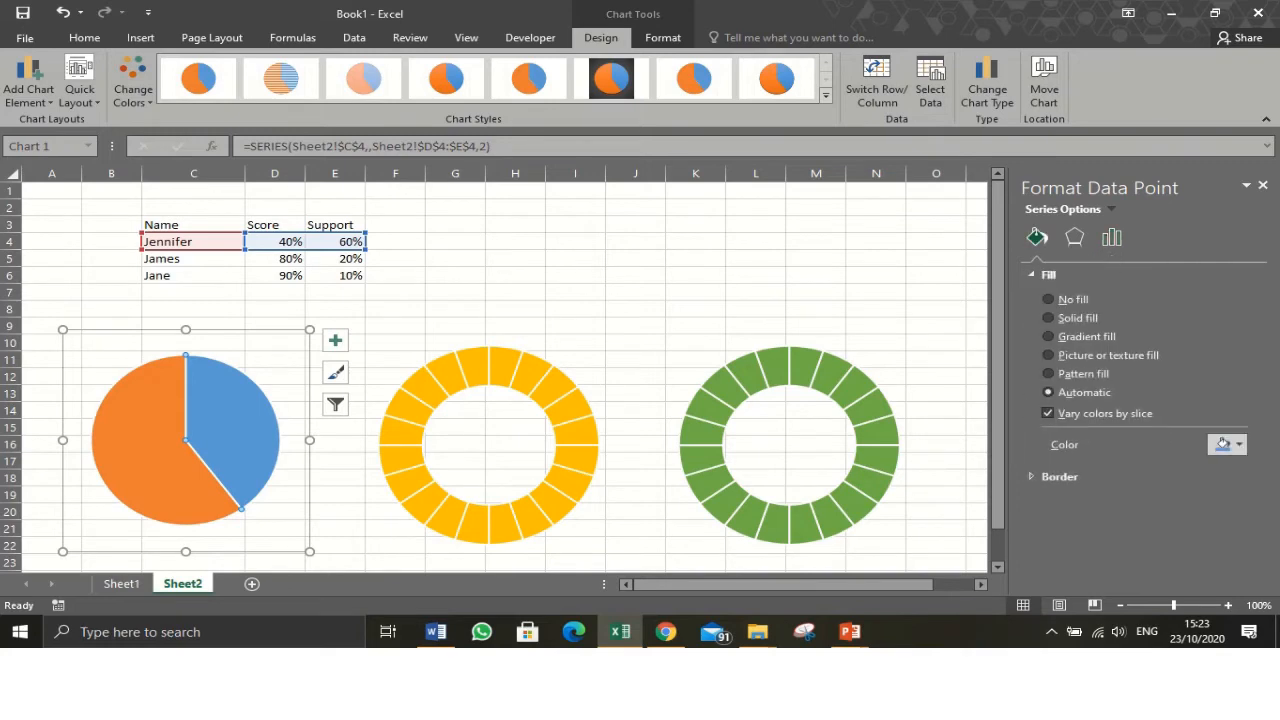
left_click(1048, 299)
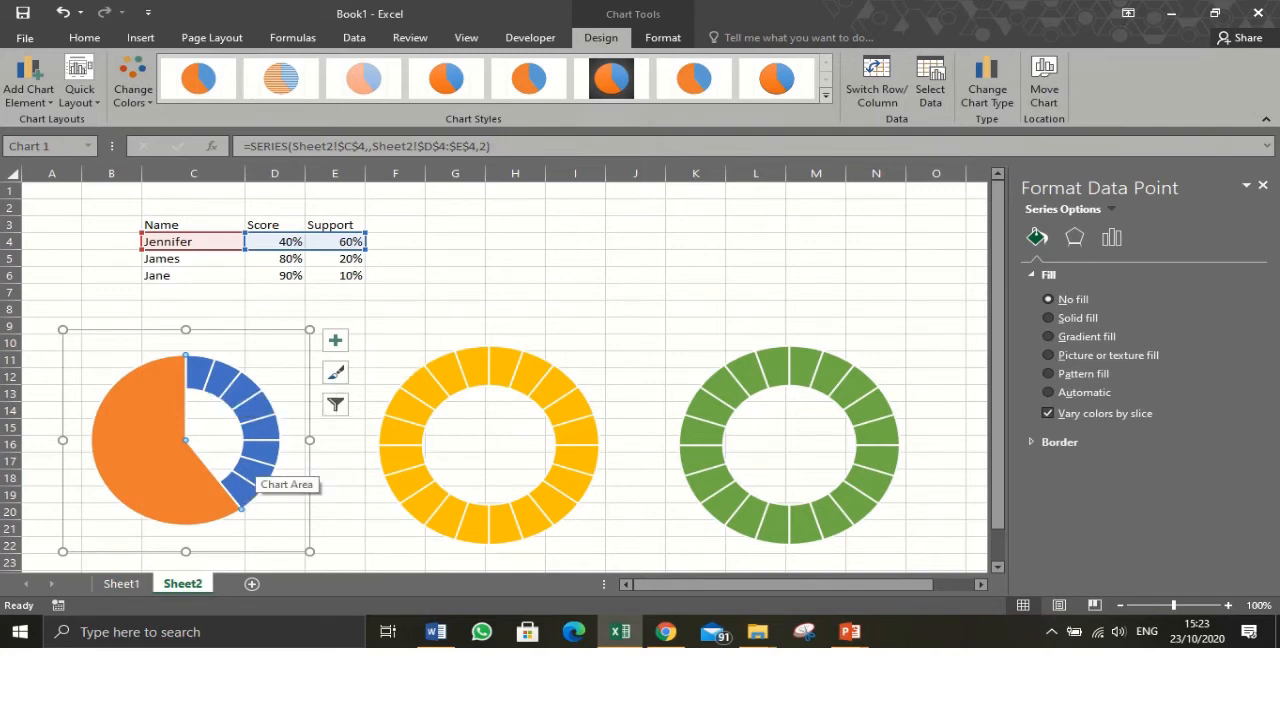
- Fill the orange pie slice with solid white at 25% transparency
left_click(165, 463)
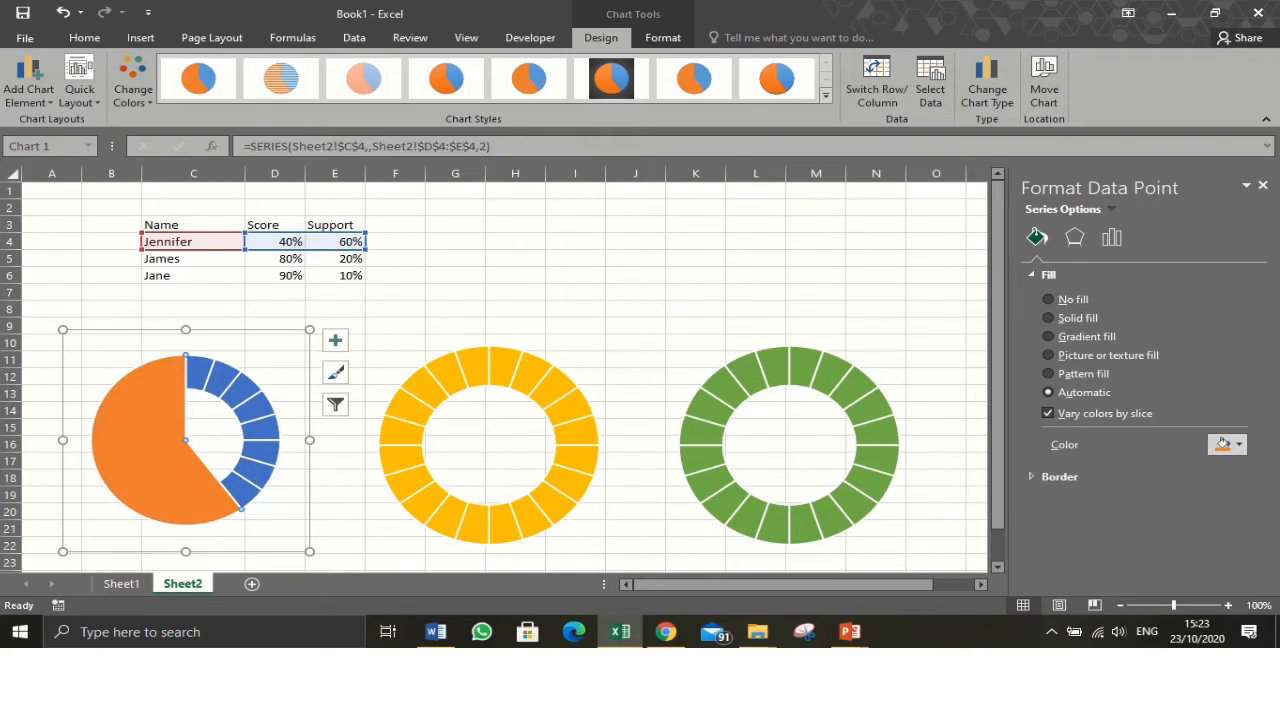
left_click(1238, 444)
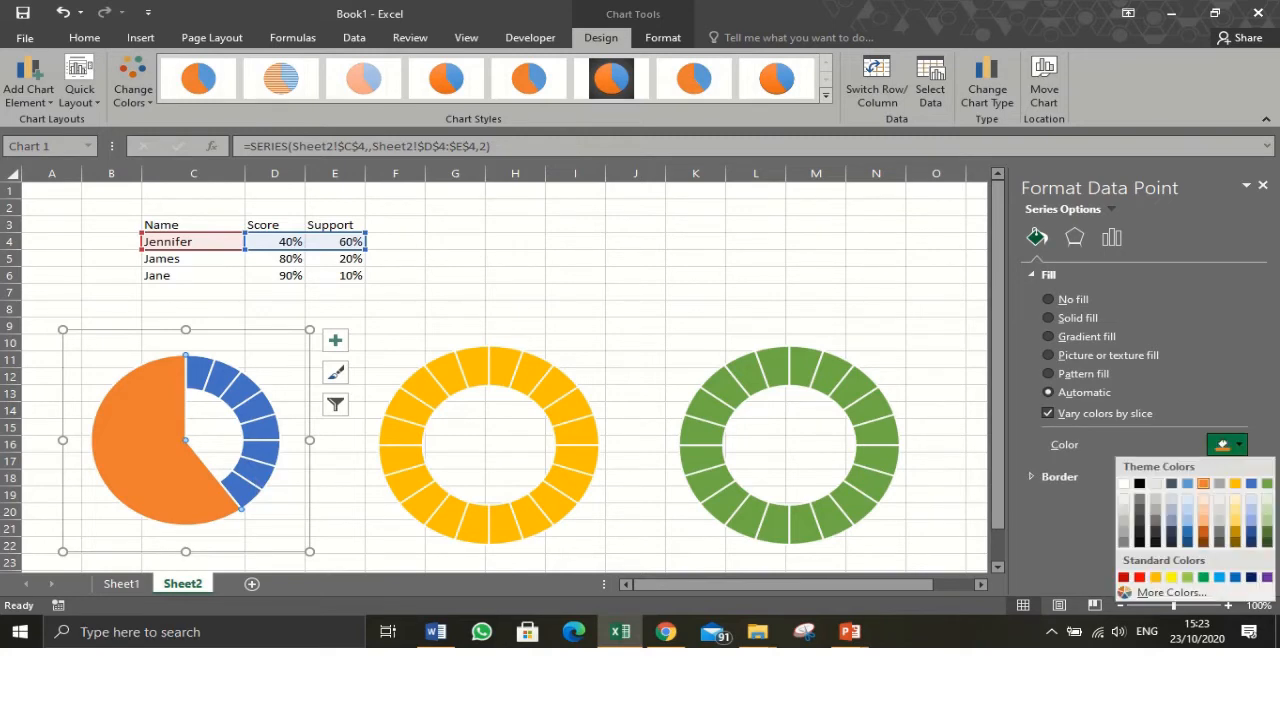
left_click(1123, 483)
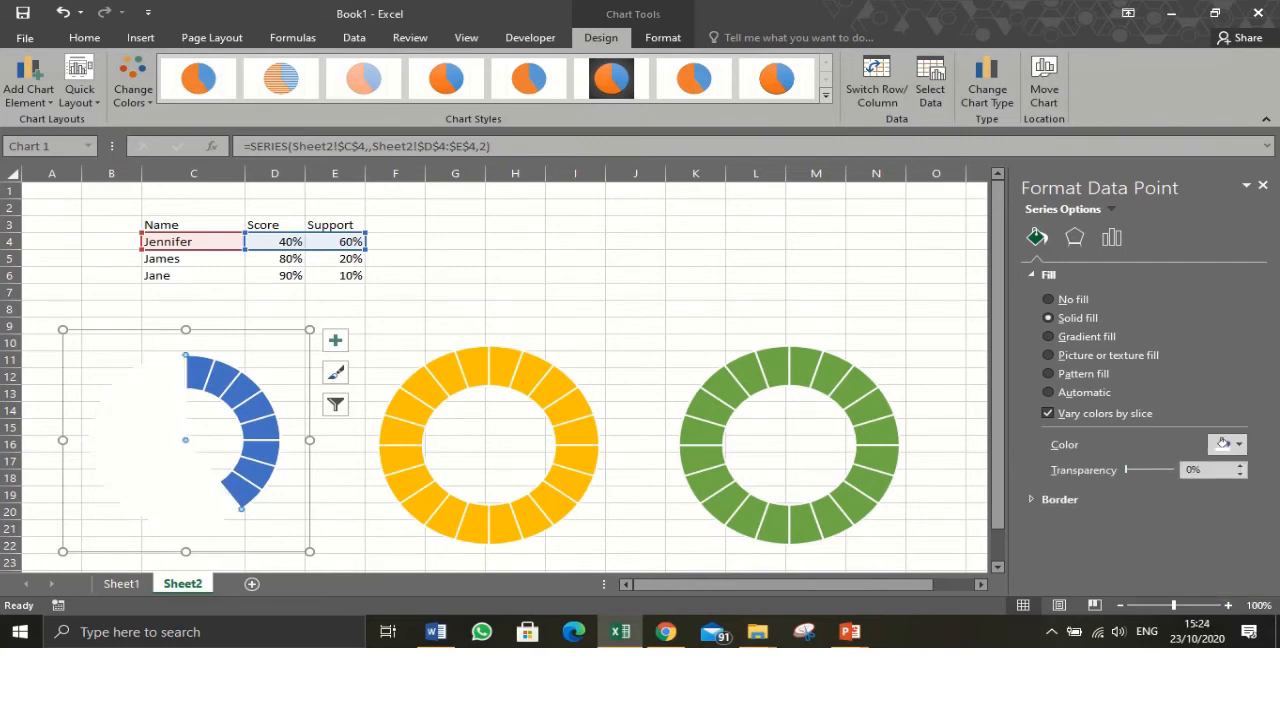
left_click(1194, 470)
type("25")
key("Return")
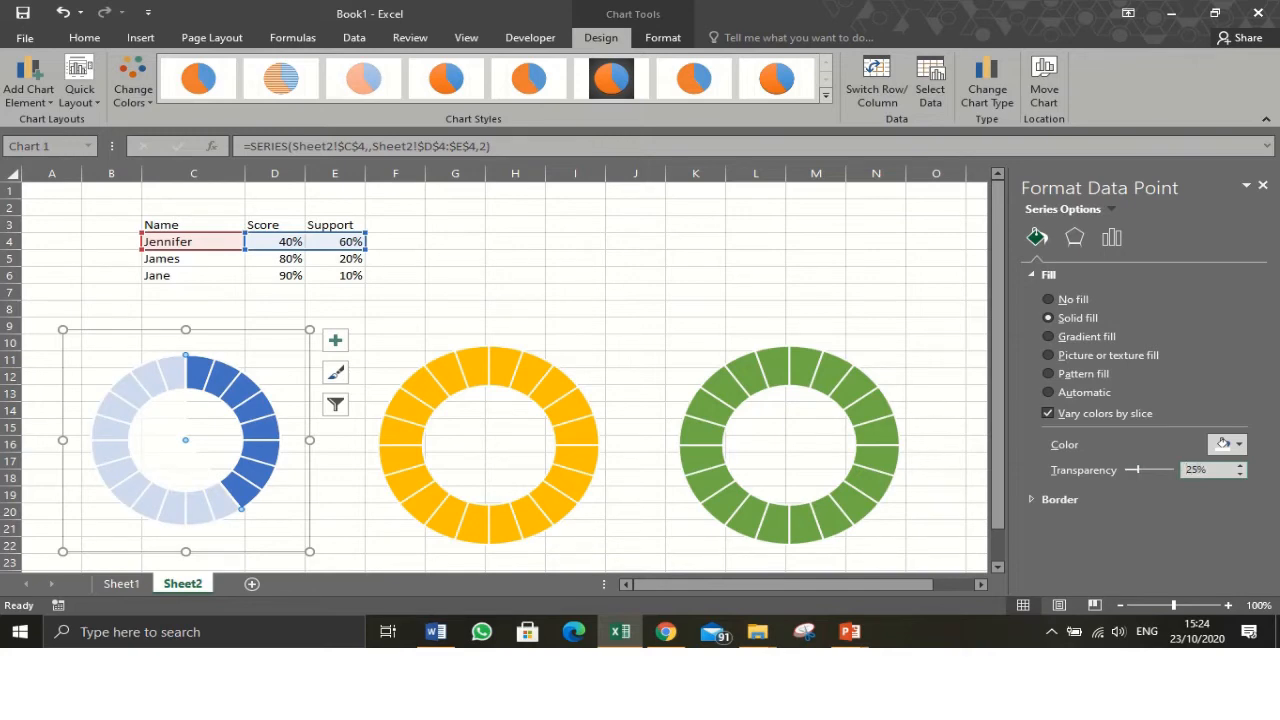
left_click(395, 326)
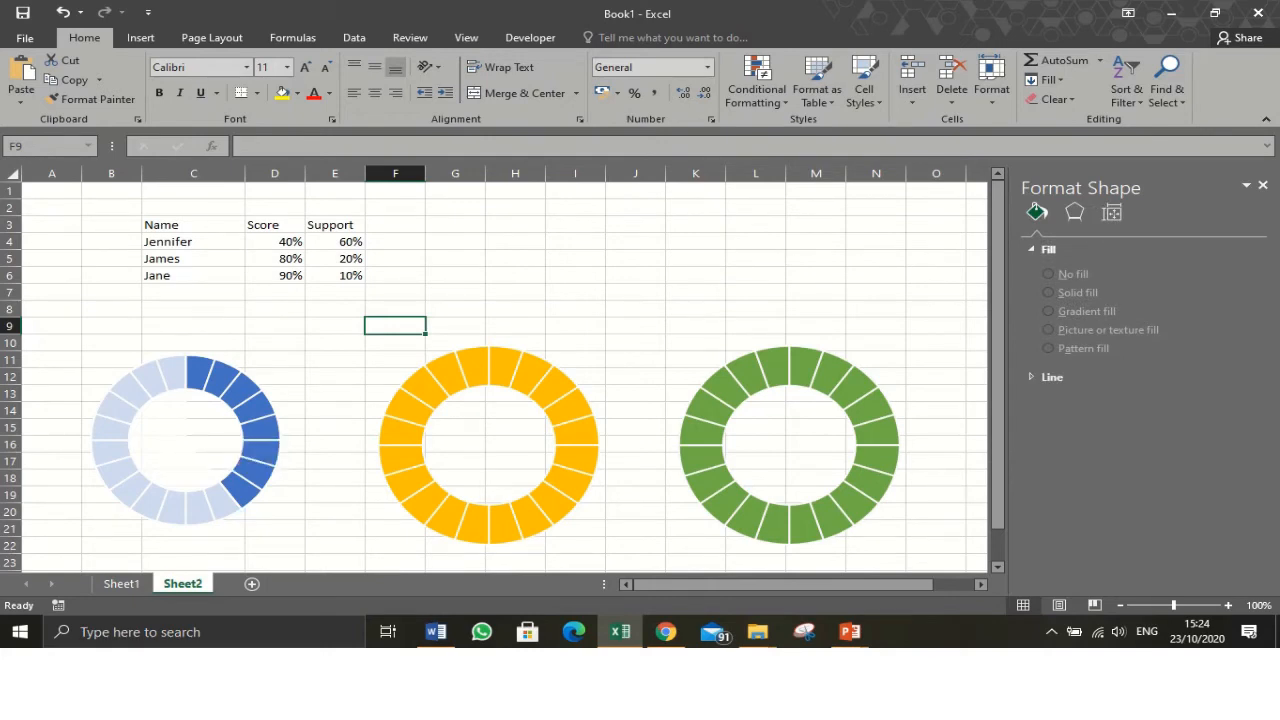
- Draw a text box in the centre of the first doughnut chart
left_click(140, 37)
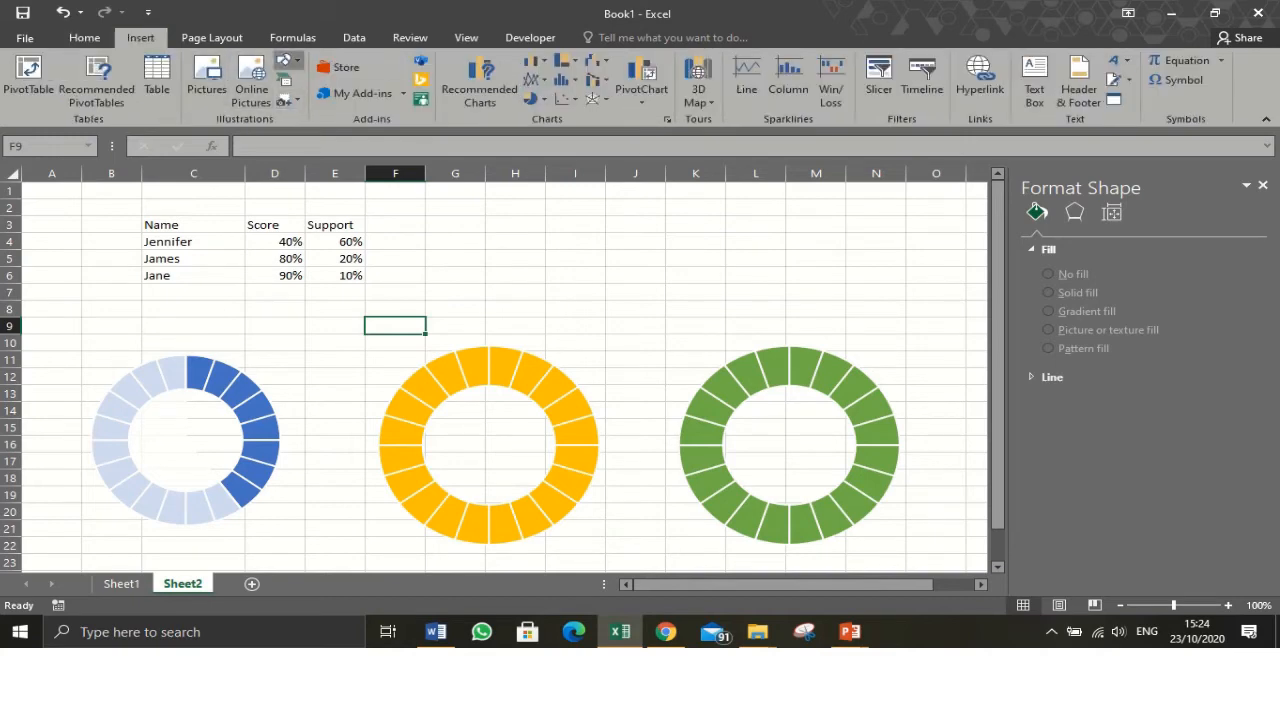
left_click(285, 60)
left_click(303, 98)
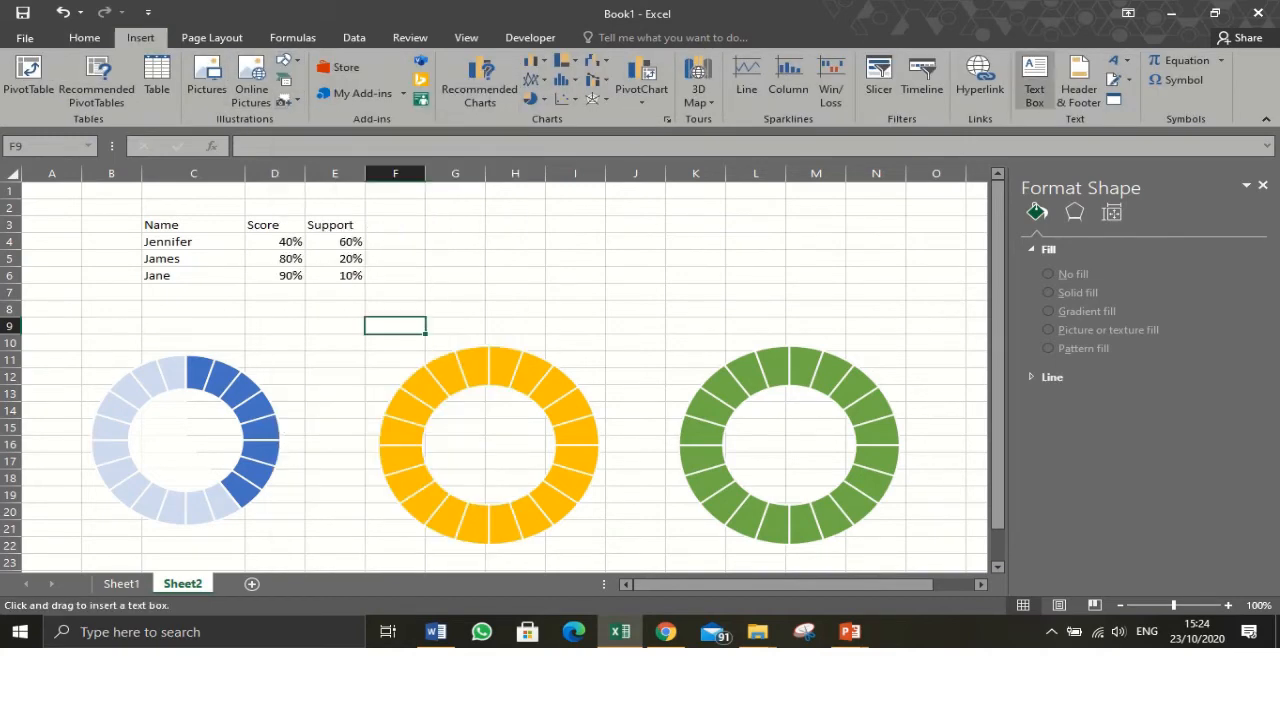
mouse_move(148, 408)
left_mouse_down()
mouse_move(162, 432)
mouse_move(225, 464)
left_mouse_up()
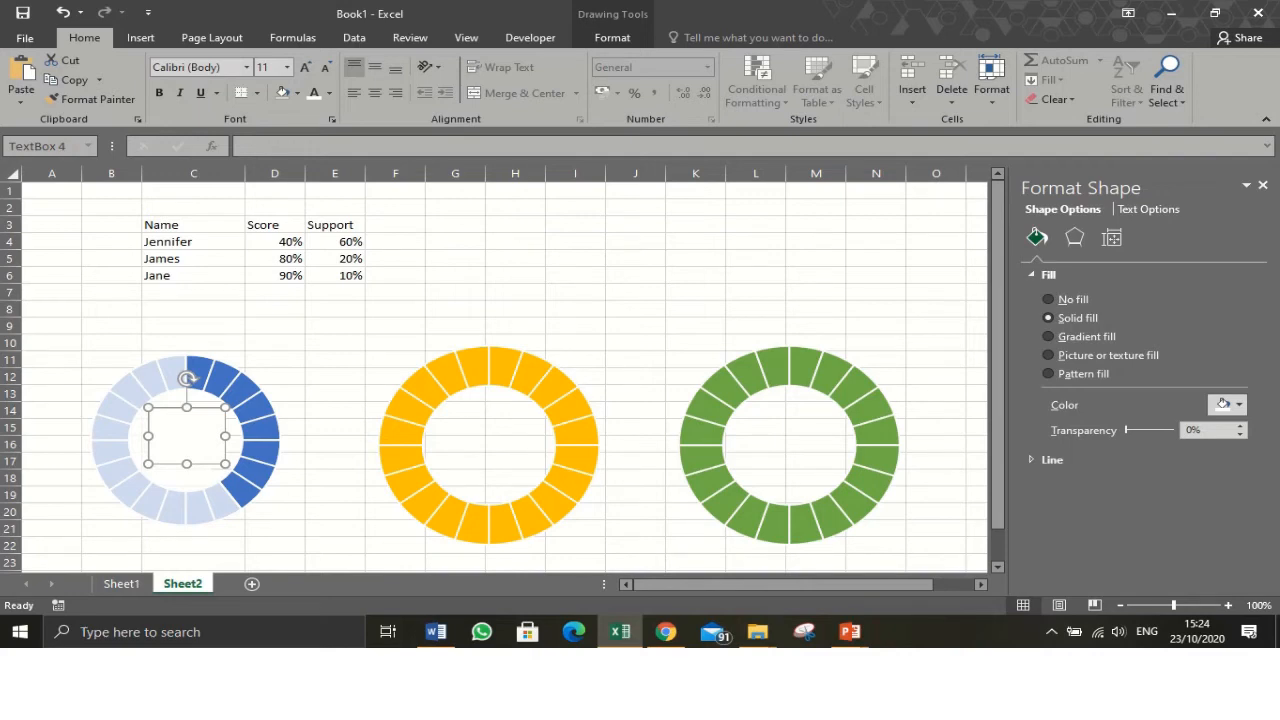
- Link the text box to cell D4 and centre its text horizontally and vertically
mouse_move(188, 378)
left_click(244, 146)
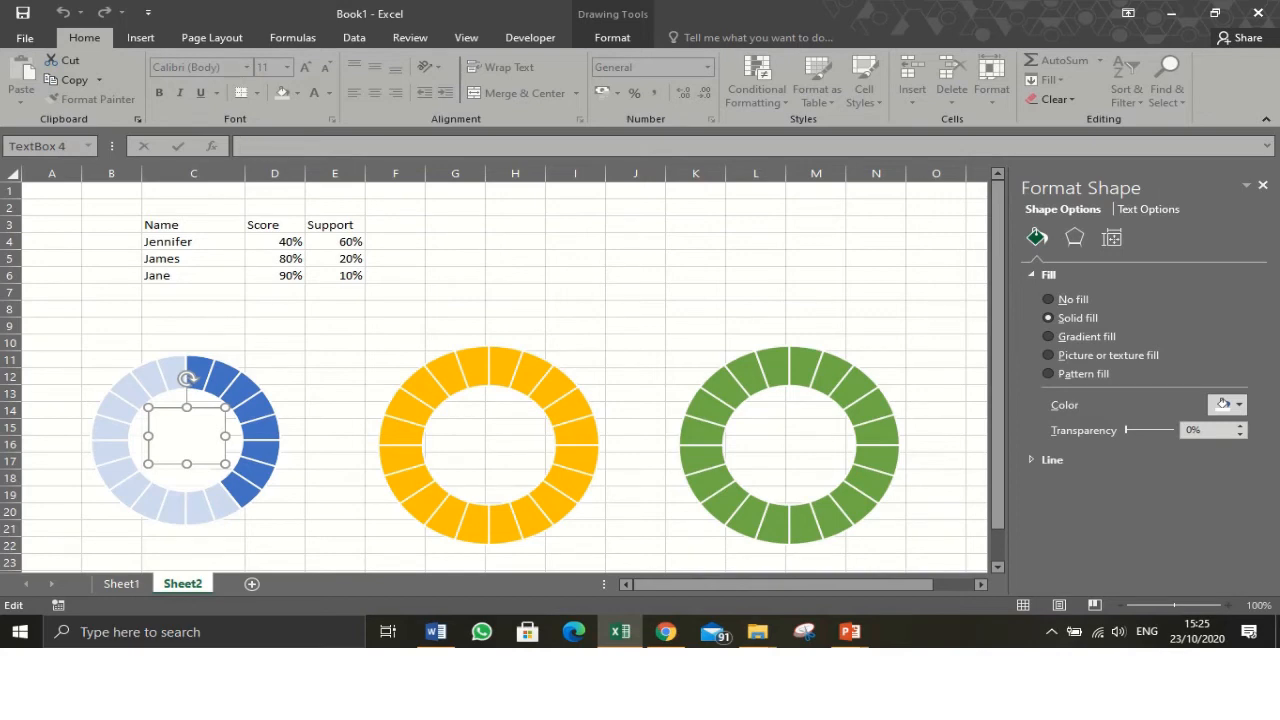
type("=")
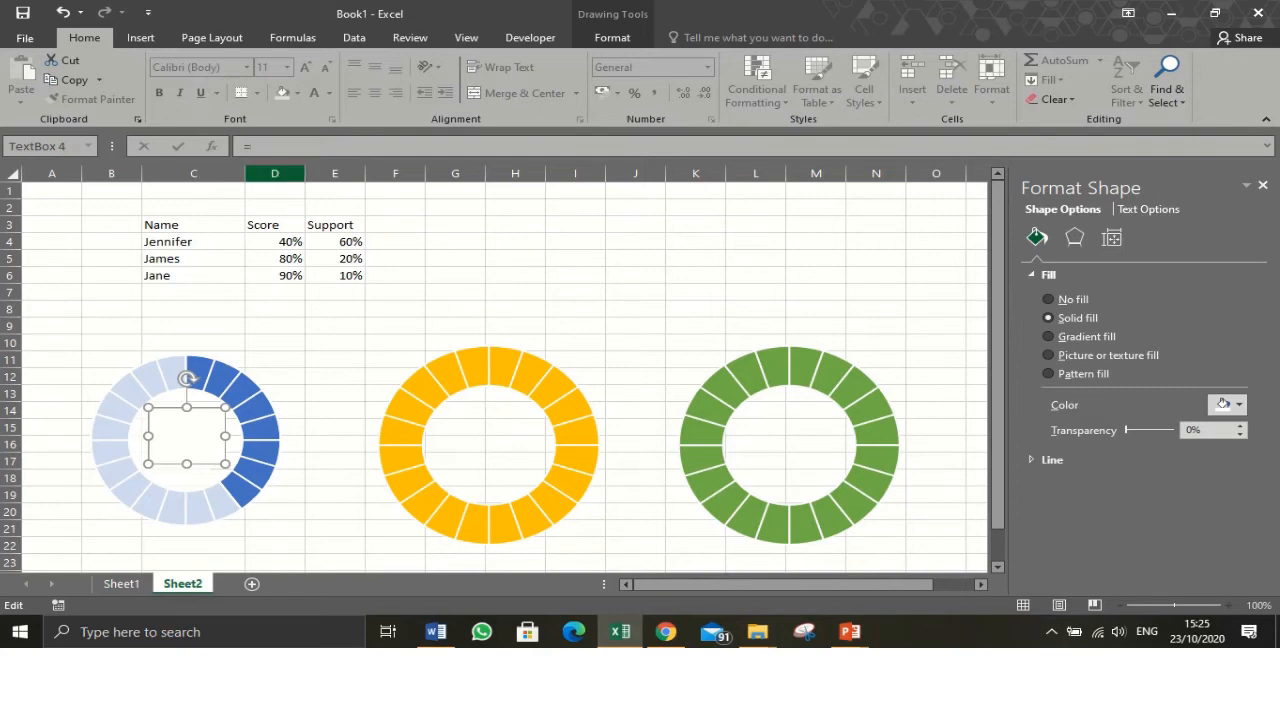
left_click(275, 242)
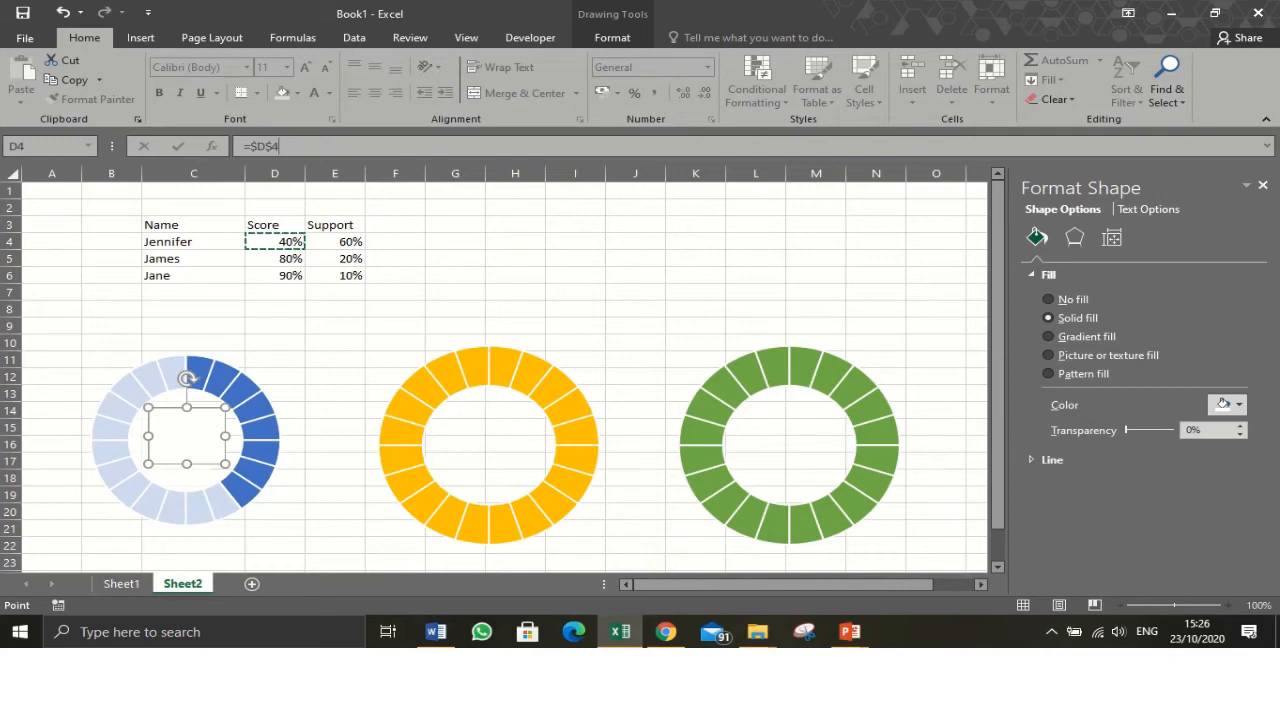
key("Return")
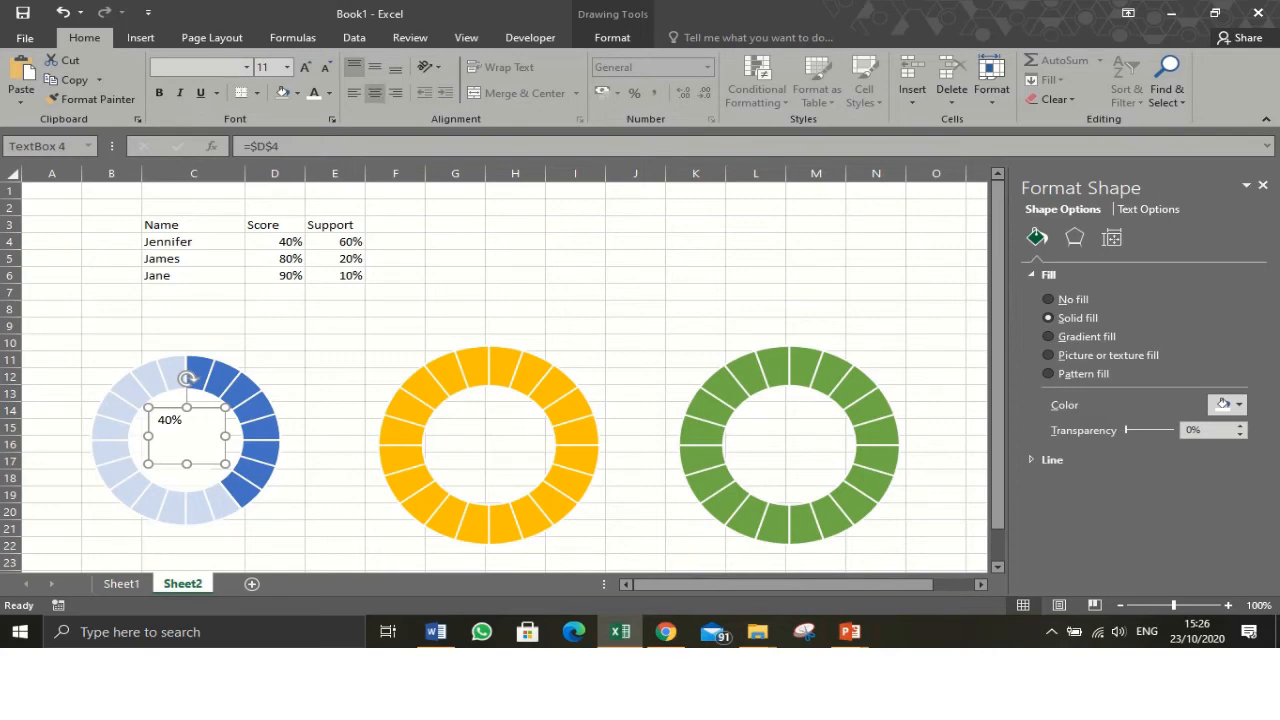
left_click(375, 67)
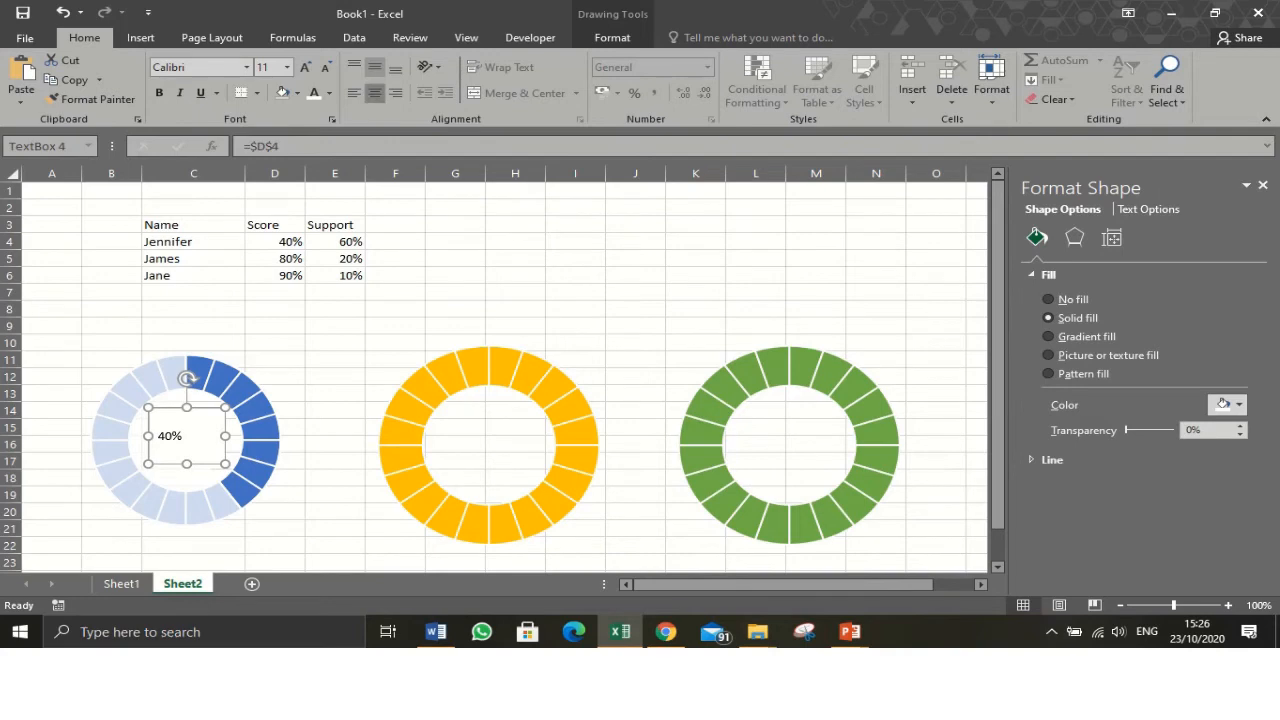
left_click(375, 93)
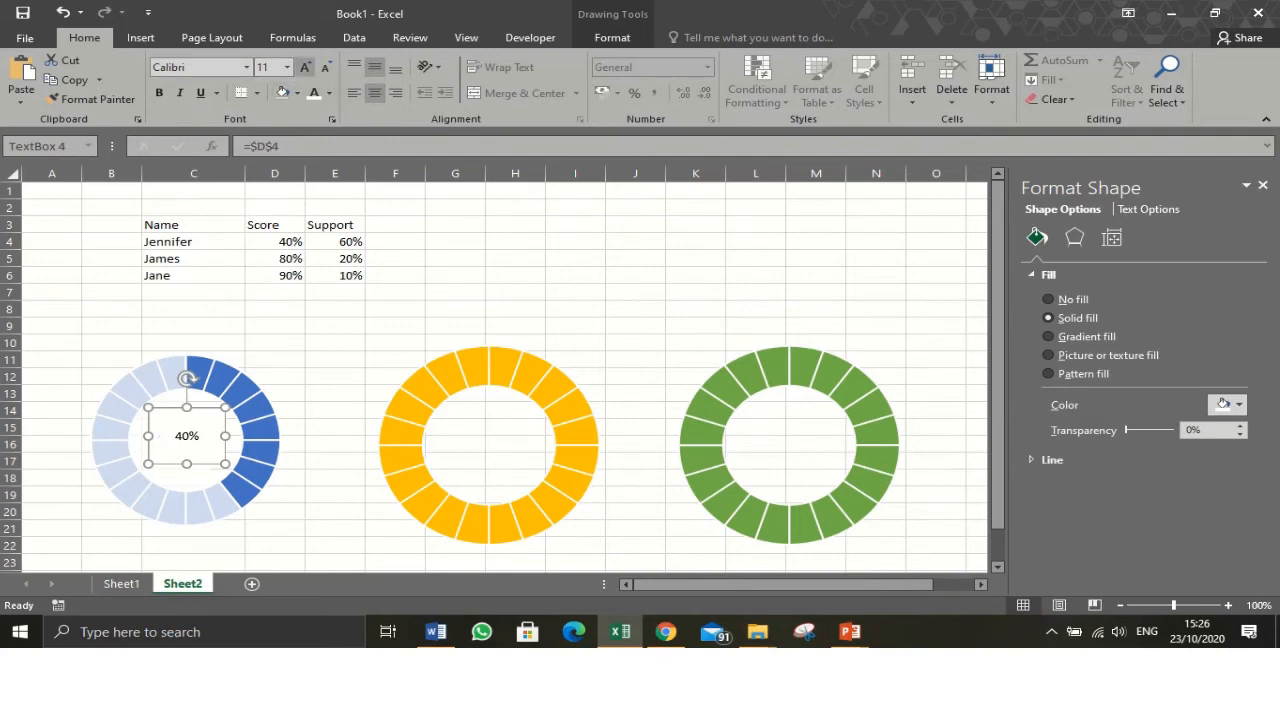
- Format the percentage text as 18 pt bold Bodoni MT Black in blue
left_click(305, 67)
left_click(305, 67)
left_click(305, 67)
left_click(305, 67)
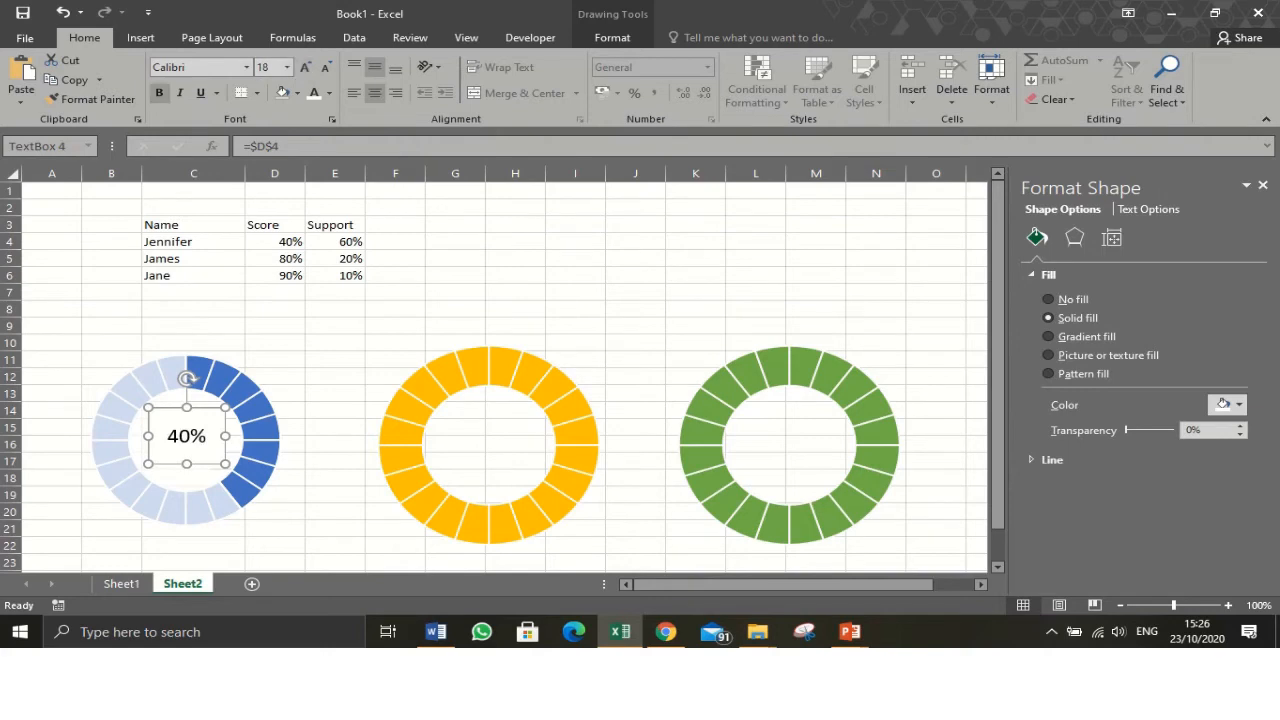
left_click(159, 93)
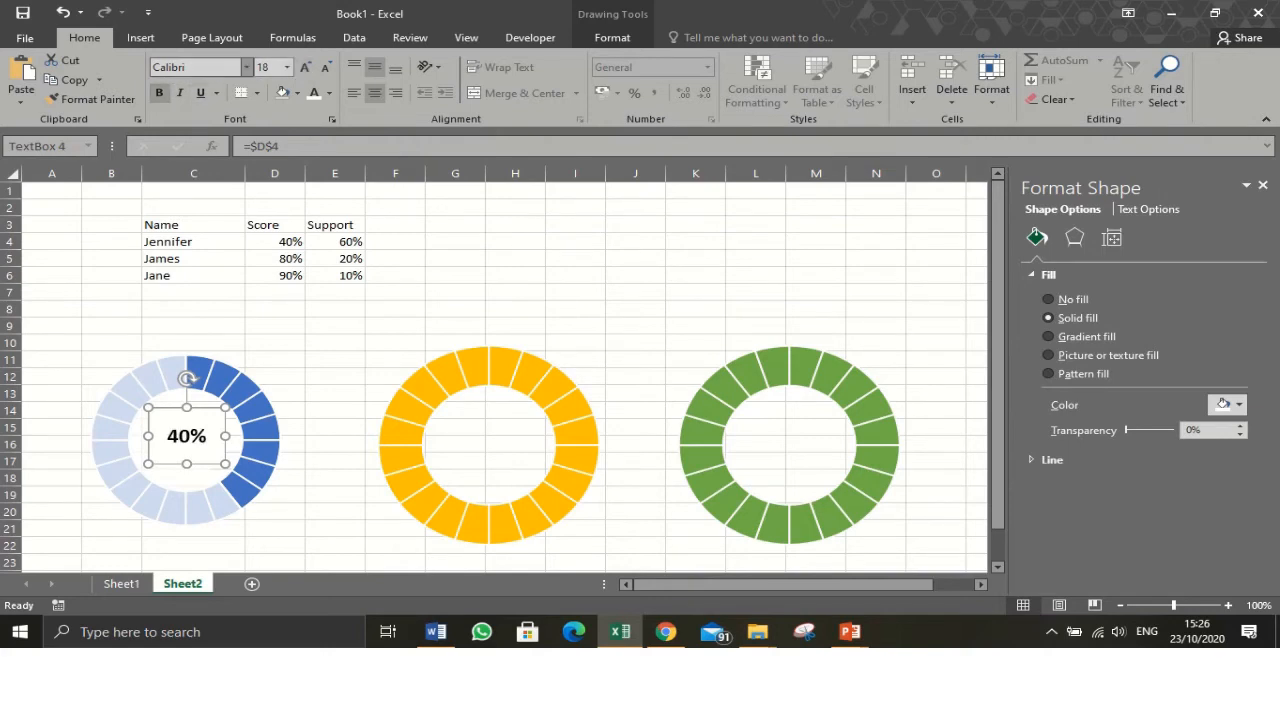
left_click(246, 67)
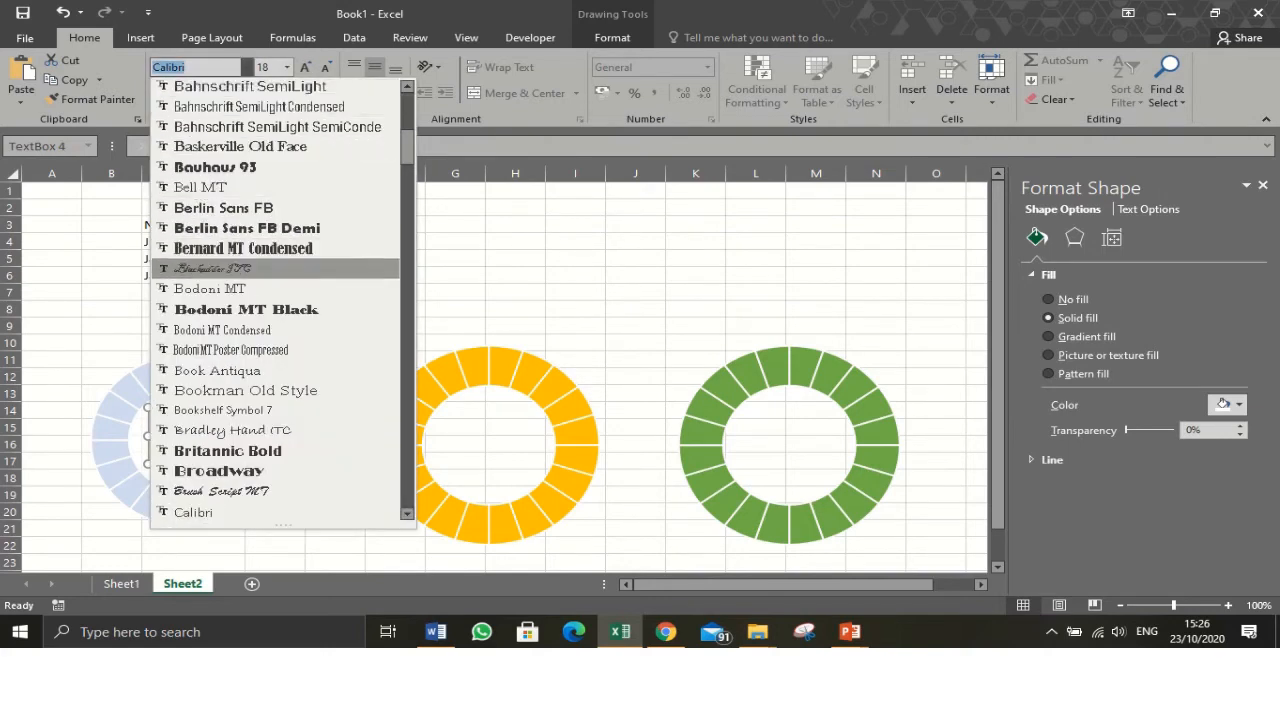
left_click(246, 309)
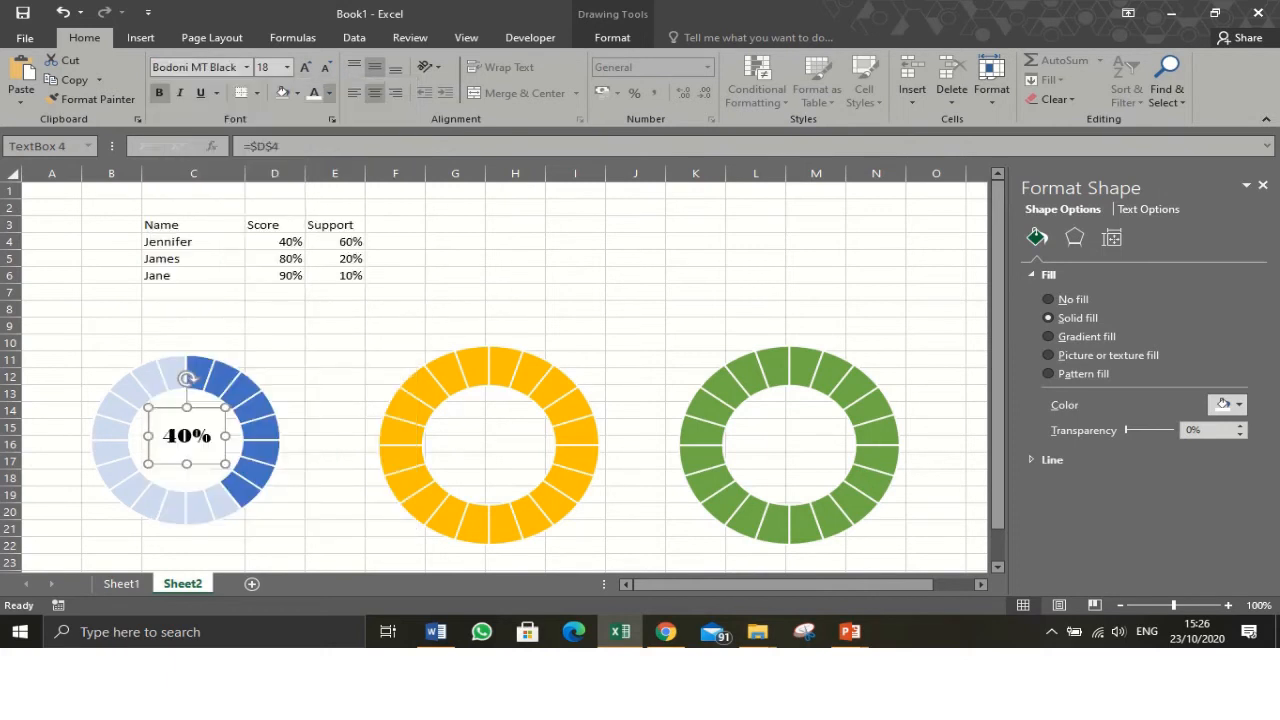
left_click(330, 93)
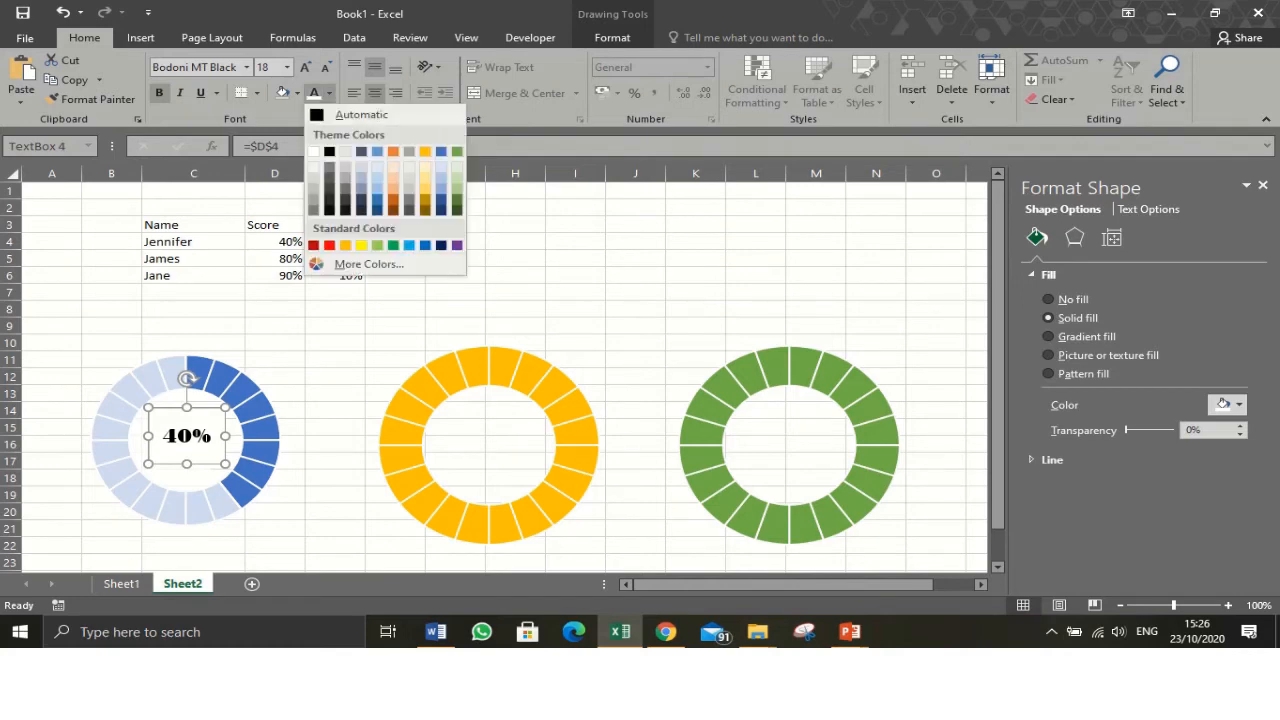
left_click(441, 151)
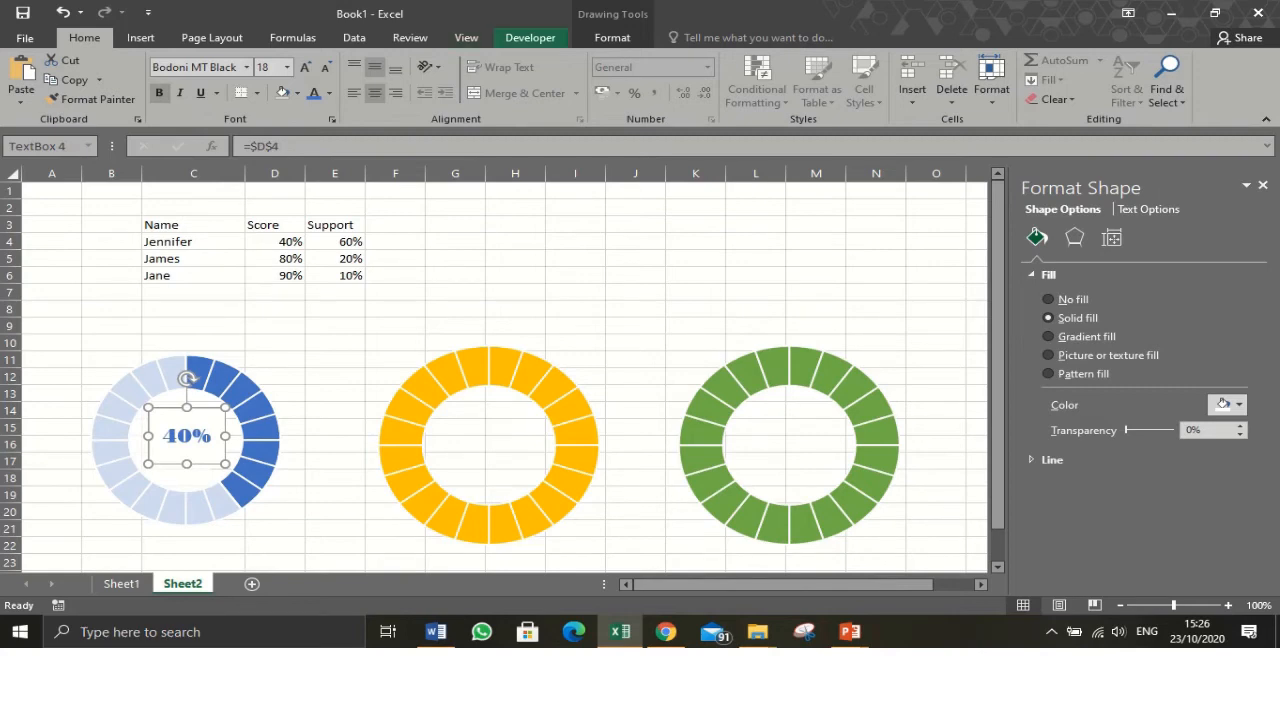
- Remove the text box's fill and outline
left_click(612, 37)
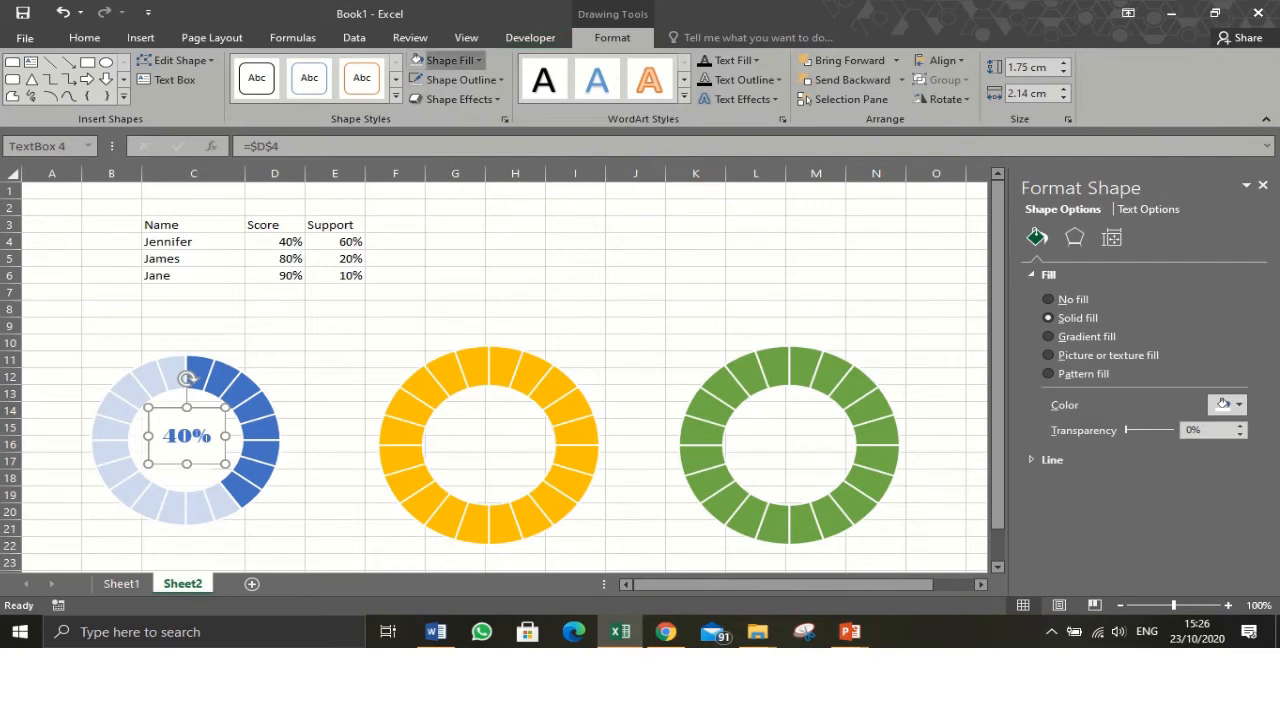
left_click(450, 60)
left_click(453, 229)
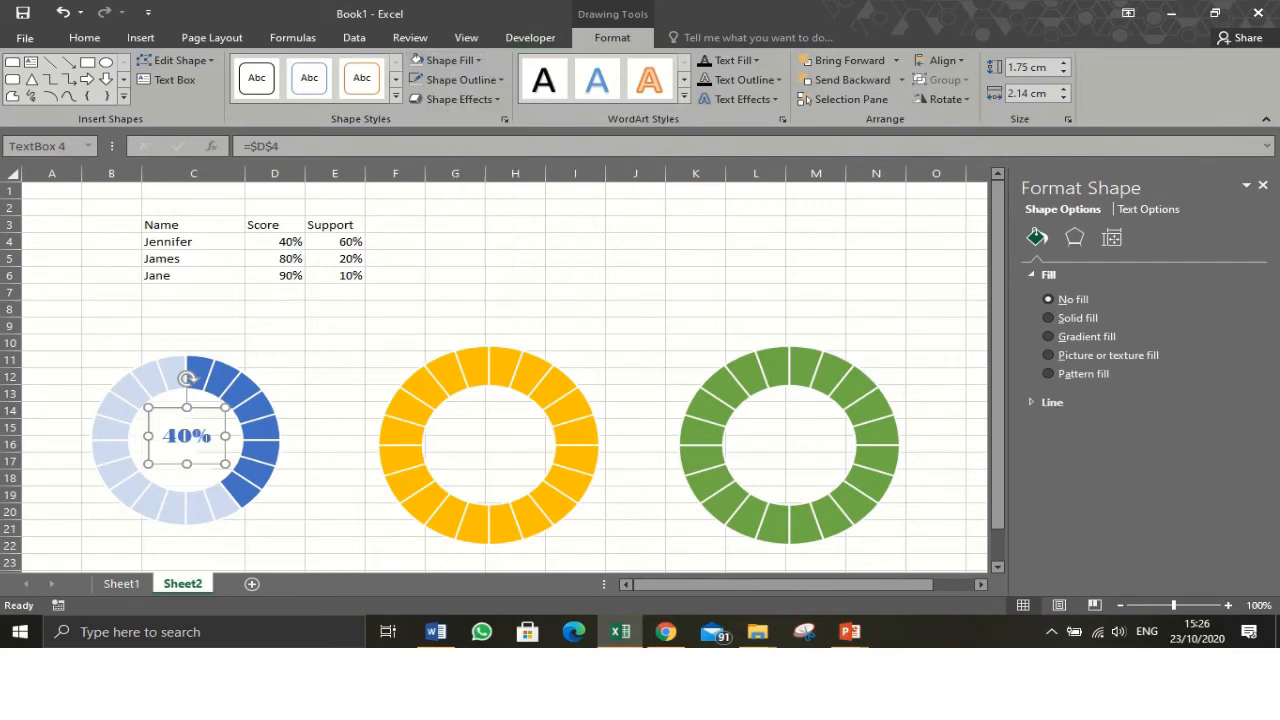
left_click(460, 80)
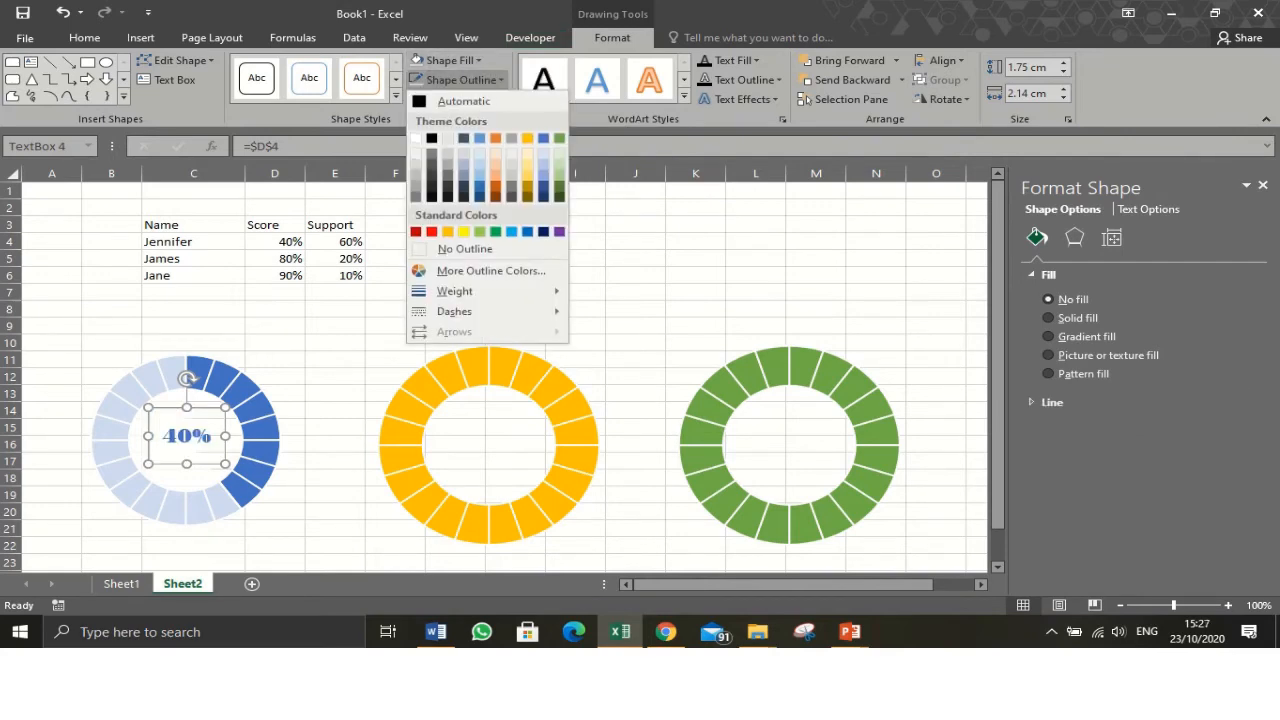
left_click(465, 249)
left_click(335, 494)
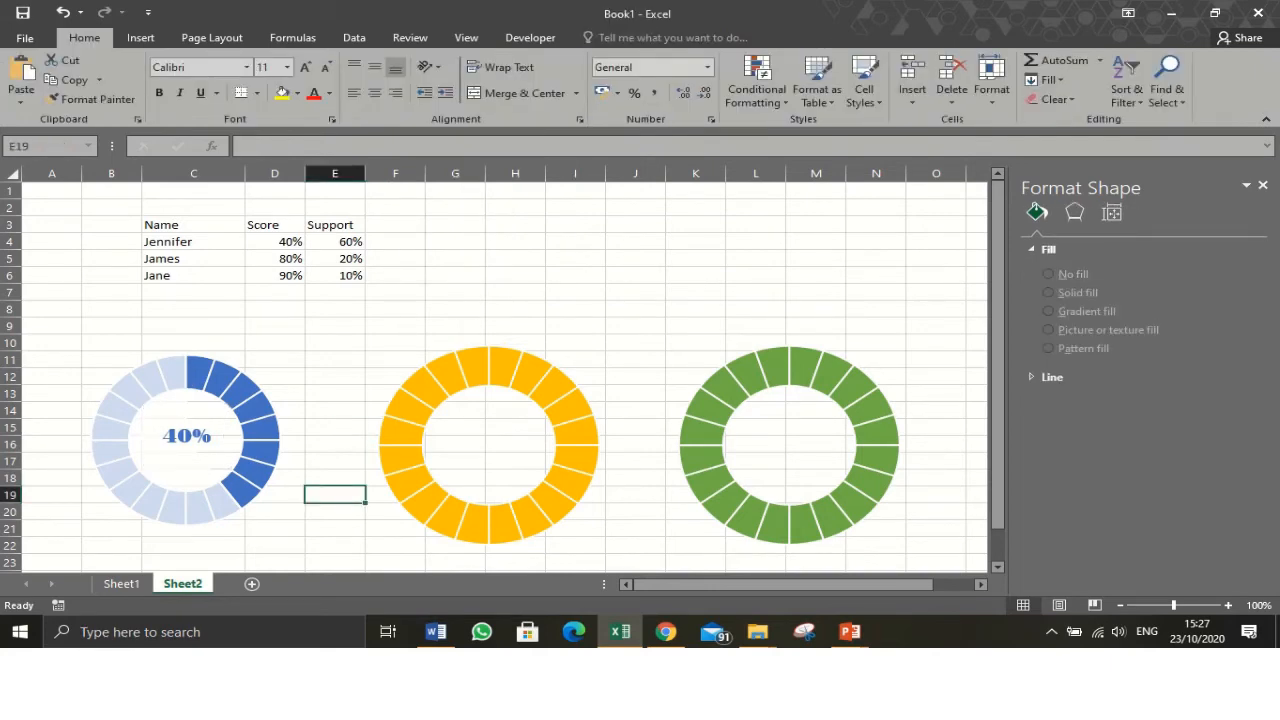
- Draw a Round Same Side Corner Rectangle about 1.75 cm by 6.06 cm below the first doughnut chart
scroll(500, 375, "down", 1)
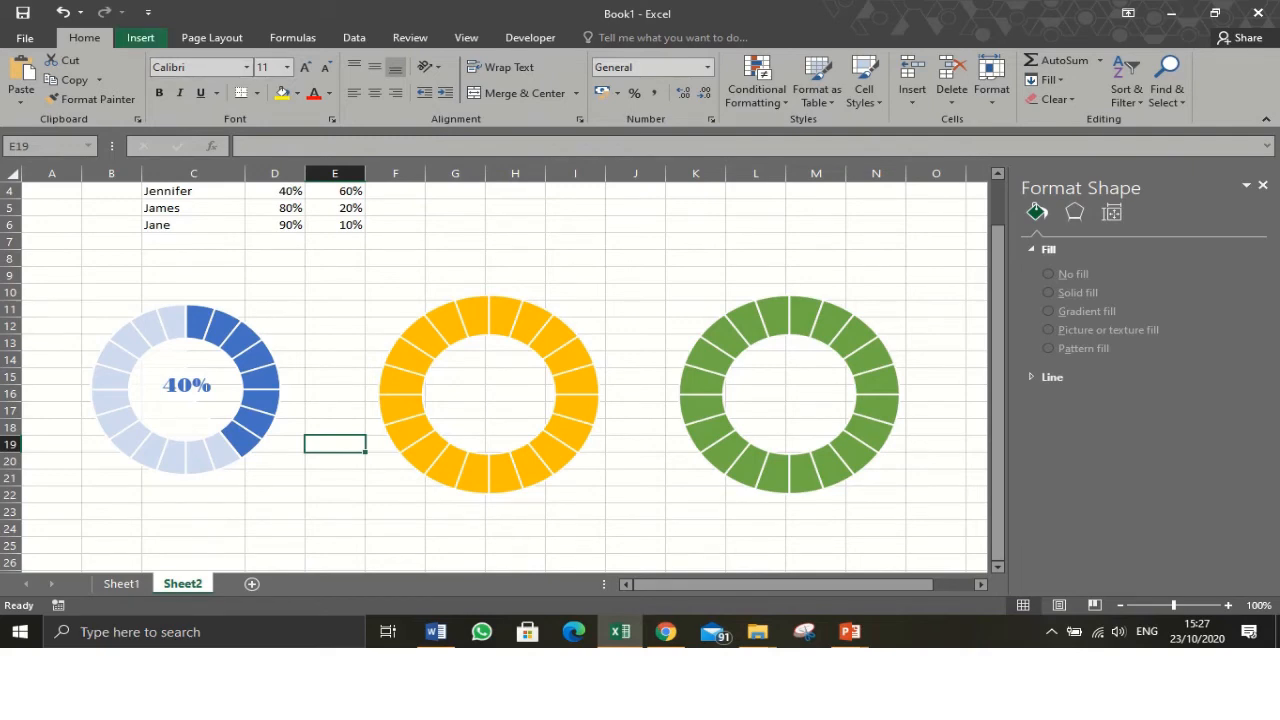
left_click(140, 37)
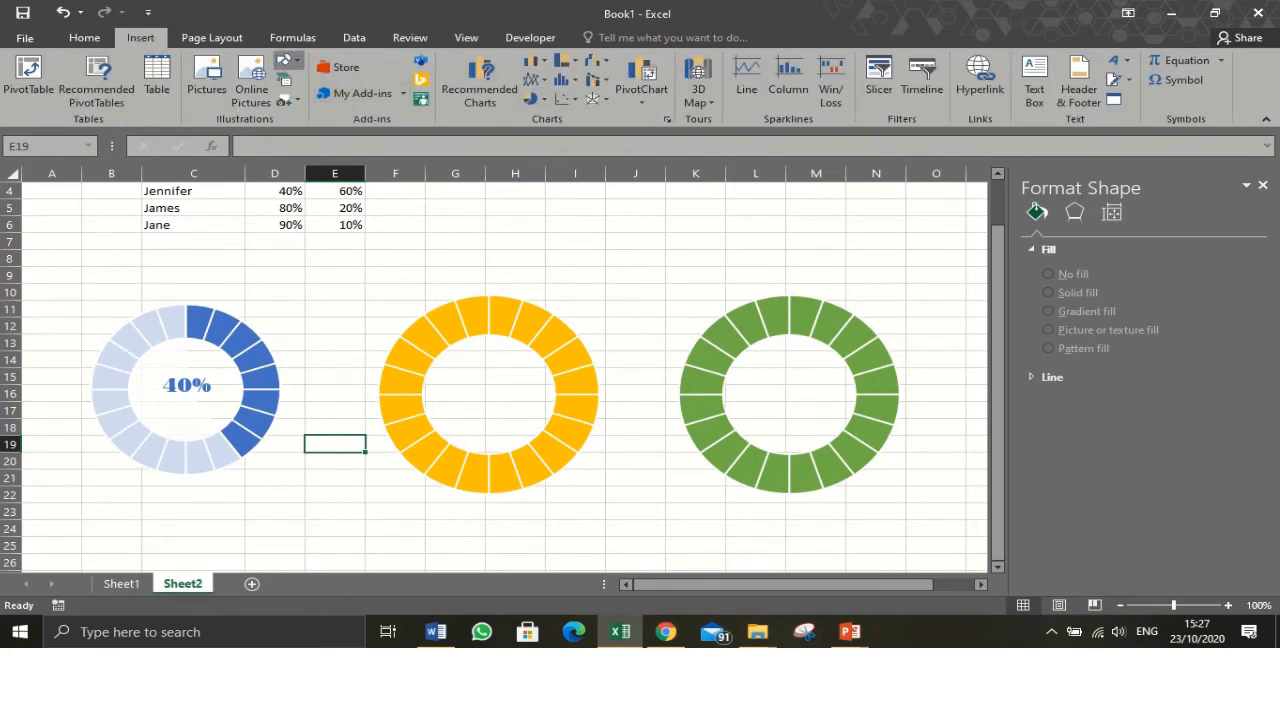
left_click(285, 60)
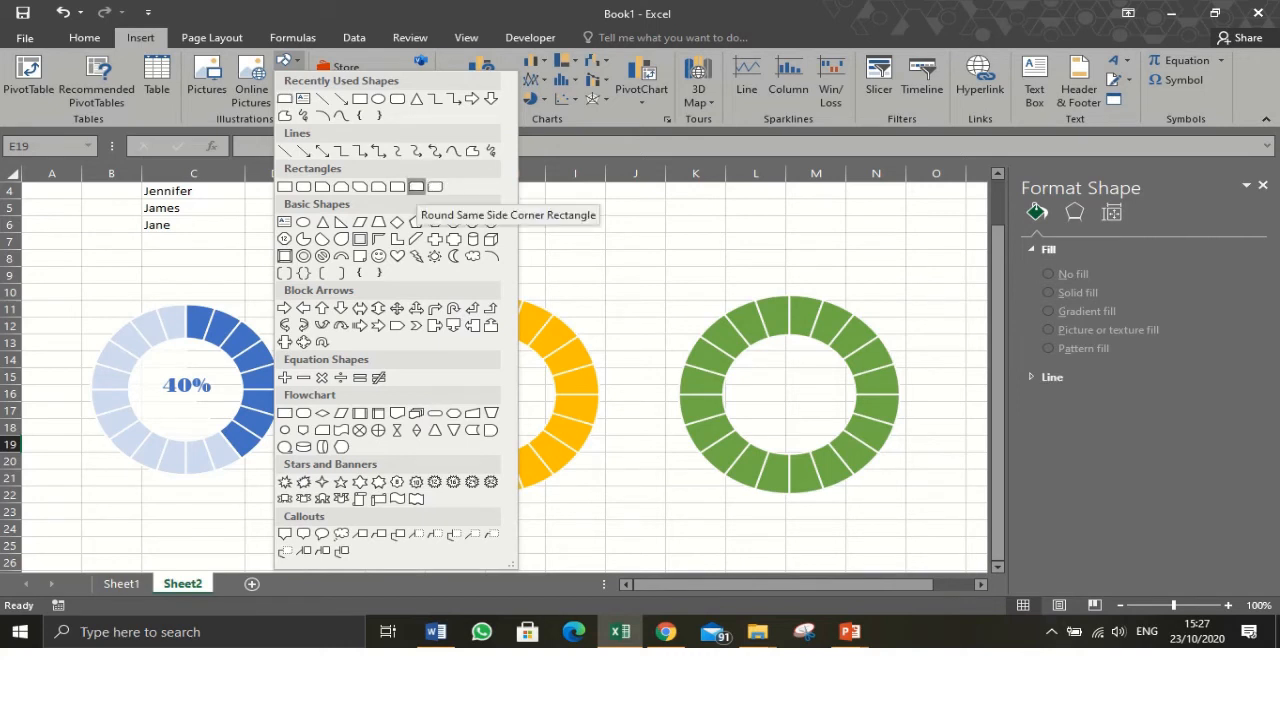
left_click(285, 98)
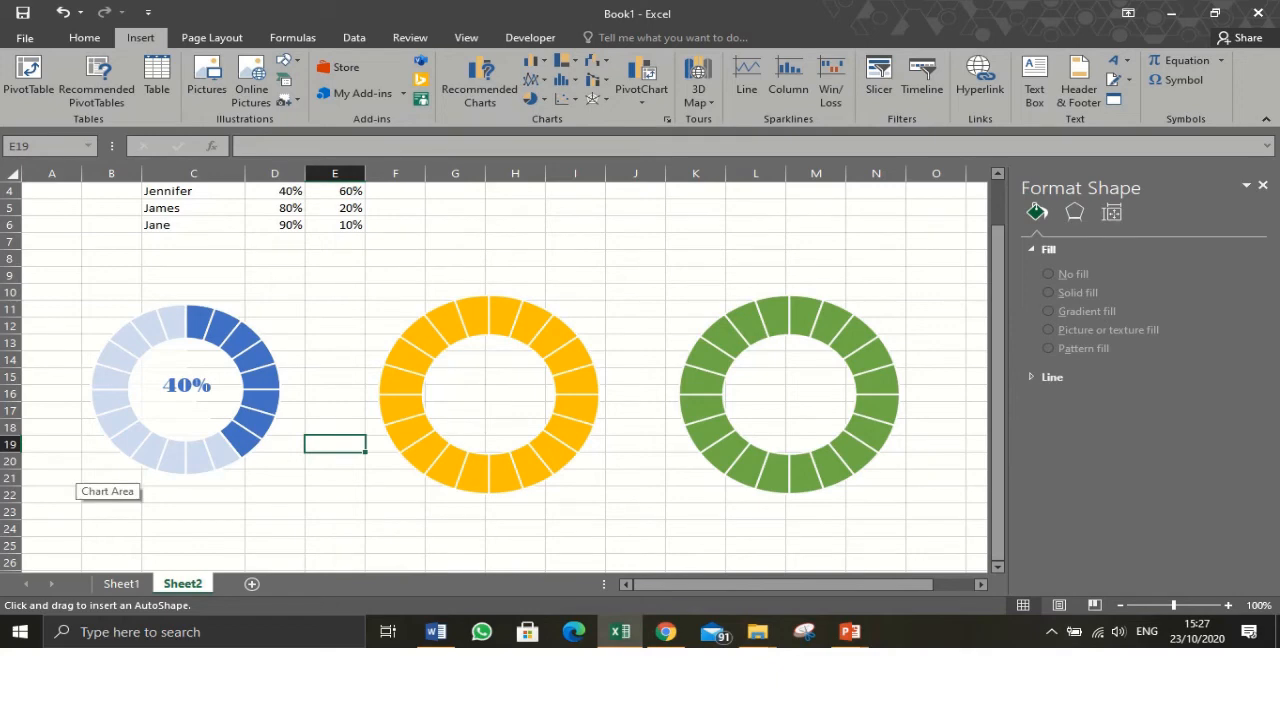
mouse_move(80, 472)
left_mouse_down()
mouse_move(202, 522)
mouse_move(296, 528)
left_mouse_up()
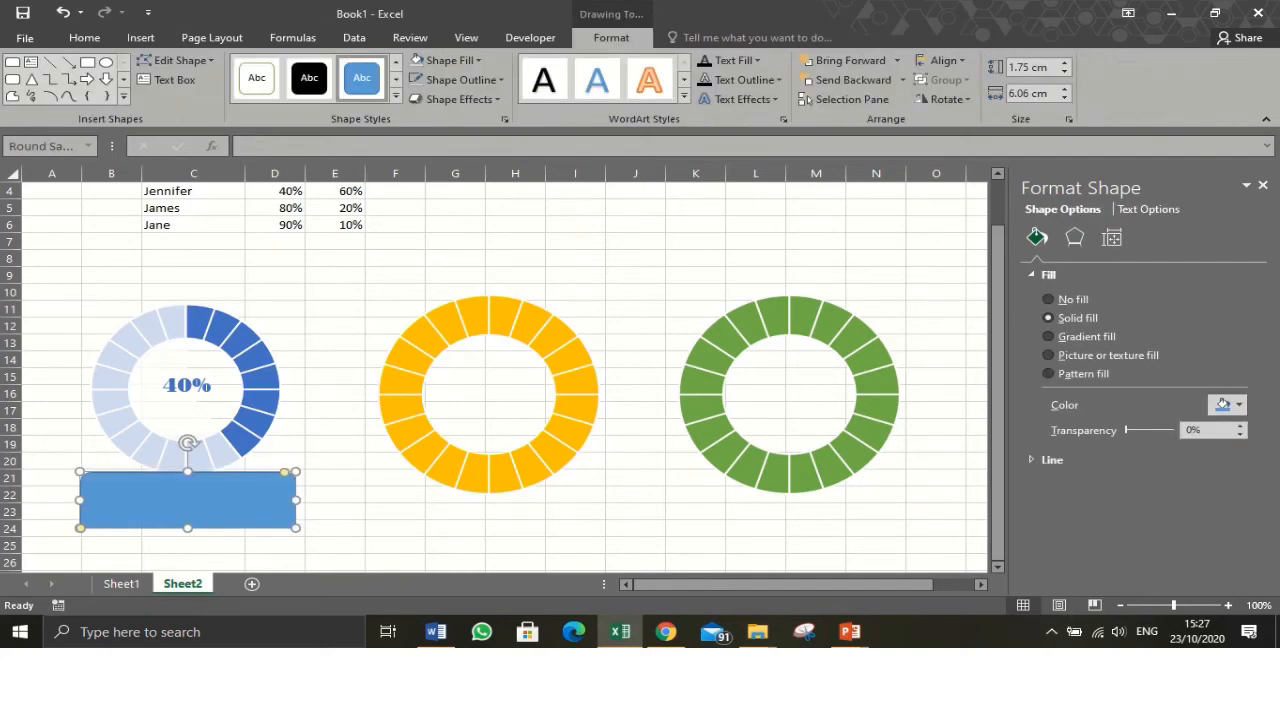
key("Down")
key("Down")
key("Down")
key("Down")
key("Down")
key("Down")
key("Down")
key("Up")
key("Up")
key("Up")
key("Up")
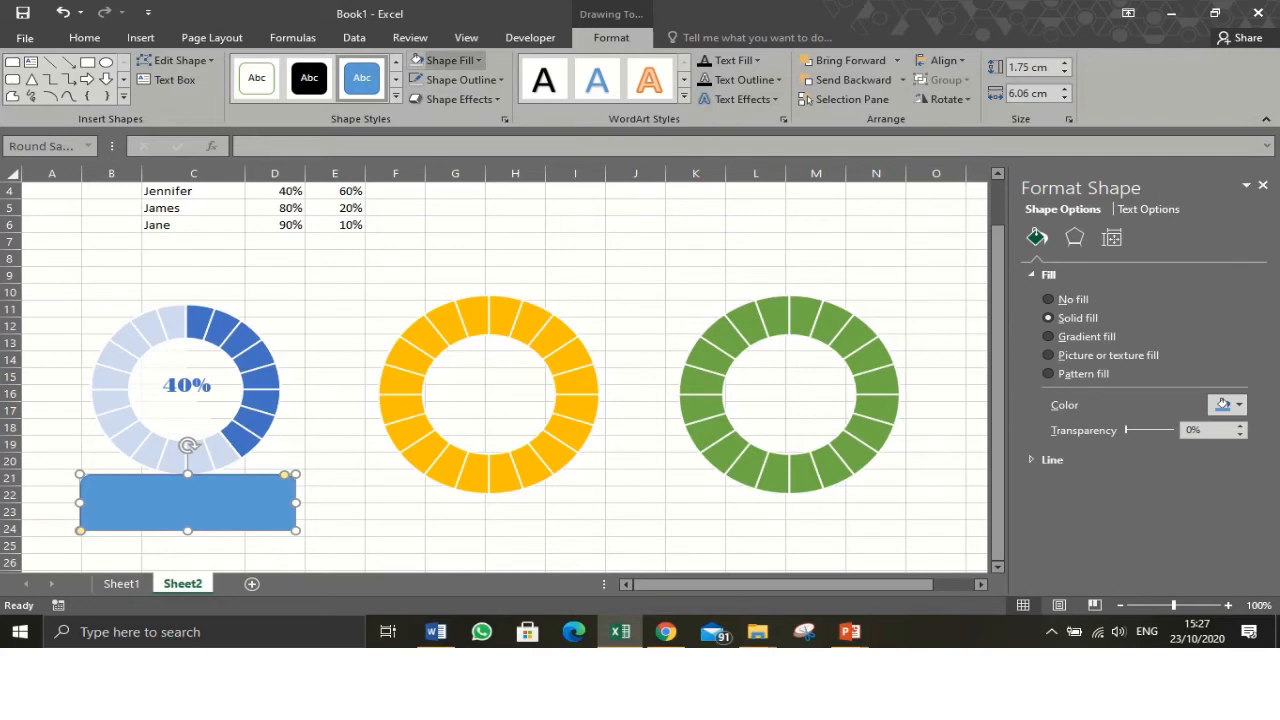
- Fill the rectangle with blue and remove its outline
left_click(447, 60)
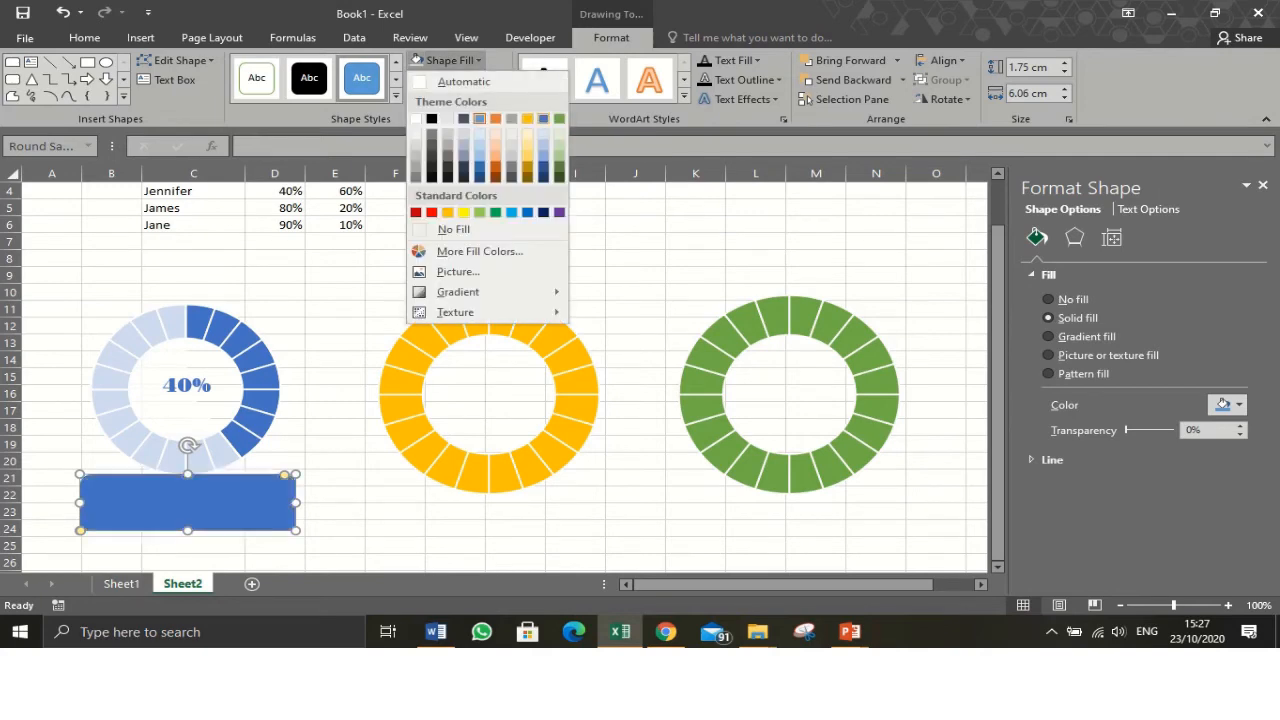
left_click(543, 119)
left_click(464, 80)
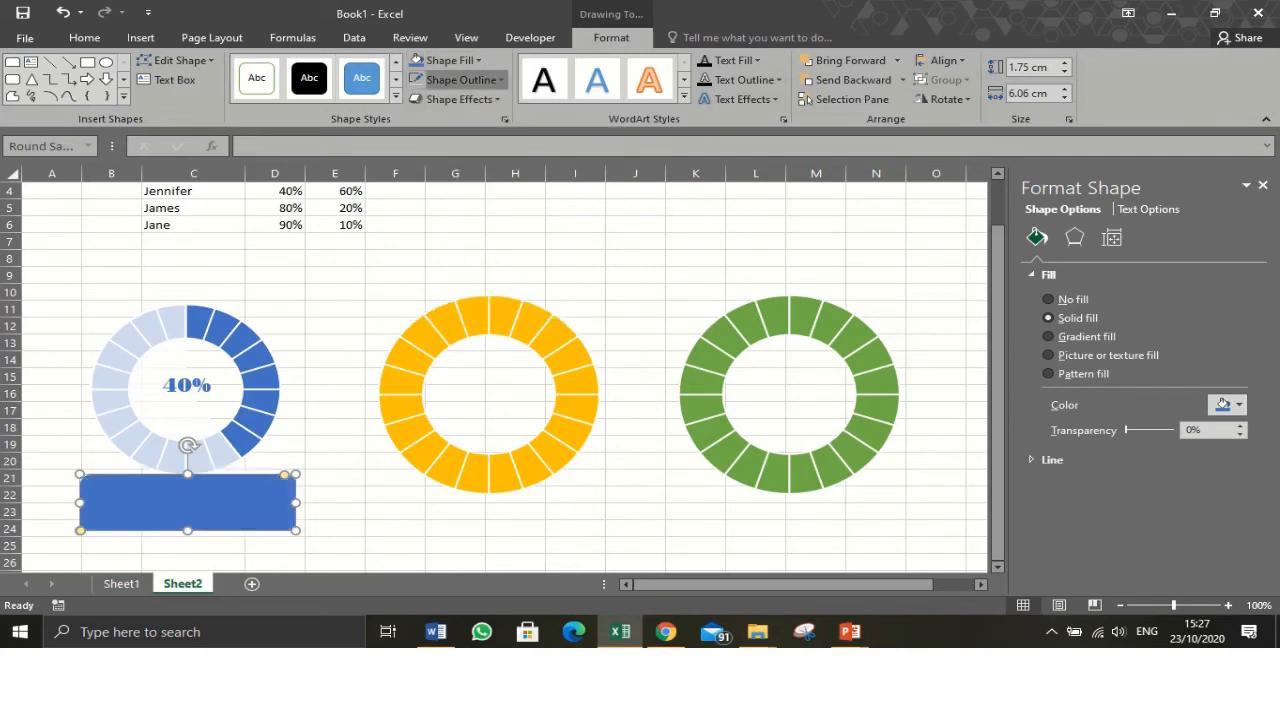
left_click(468, 249)
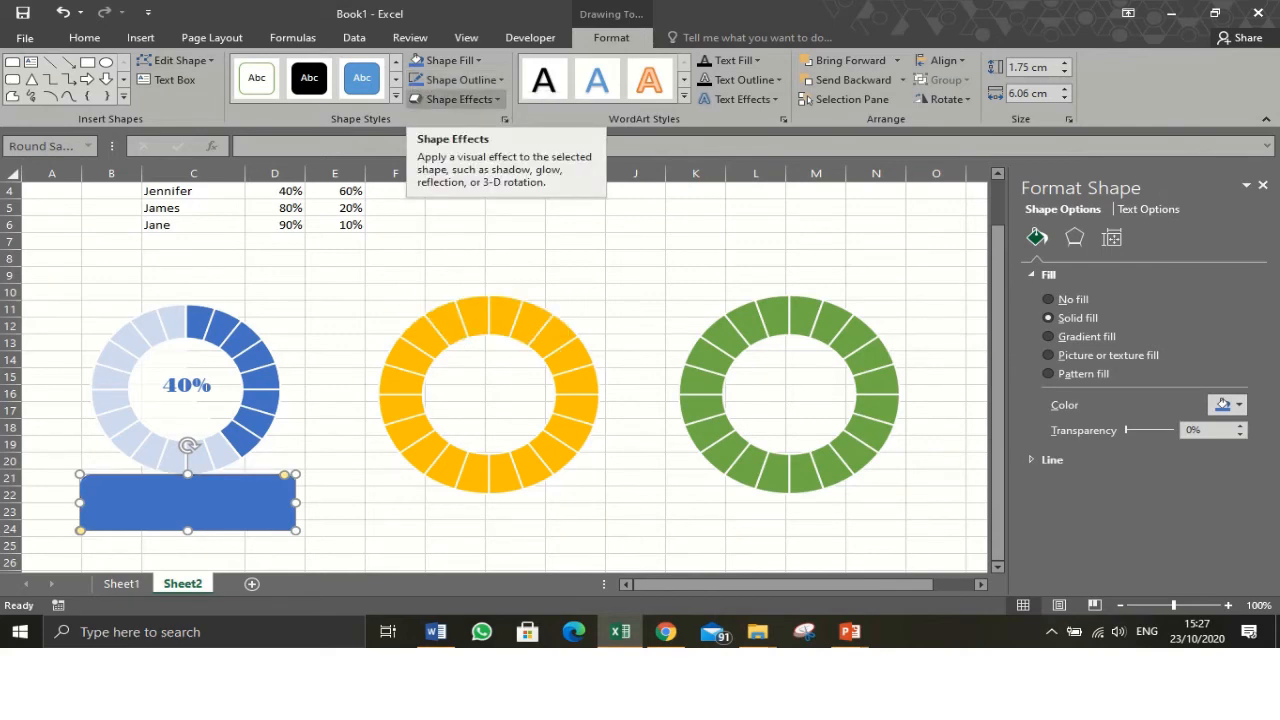
- Apply the second preset shape effect to the rectangle
left_click(458, 99)
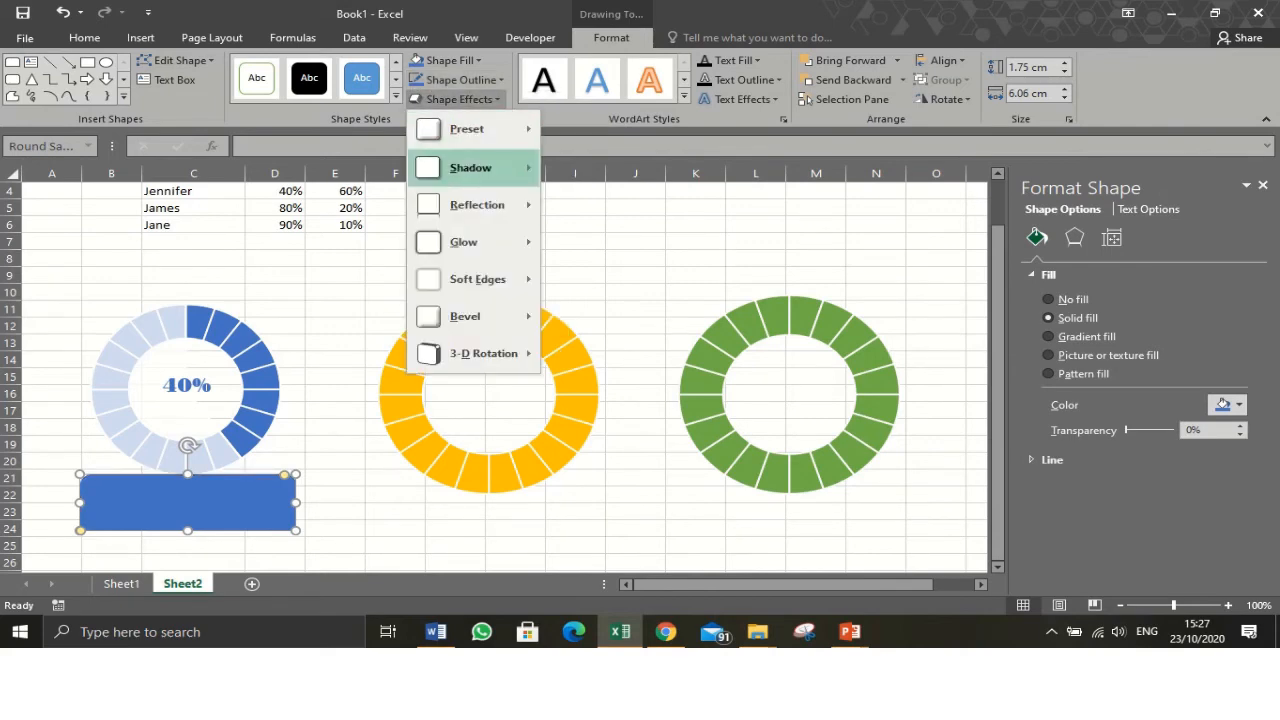
mouse_move(467, 129)
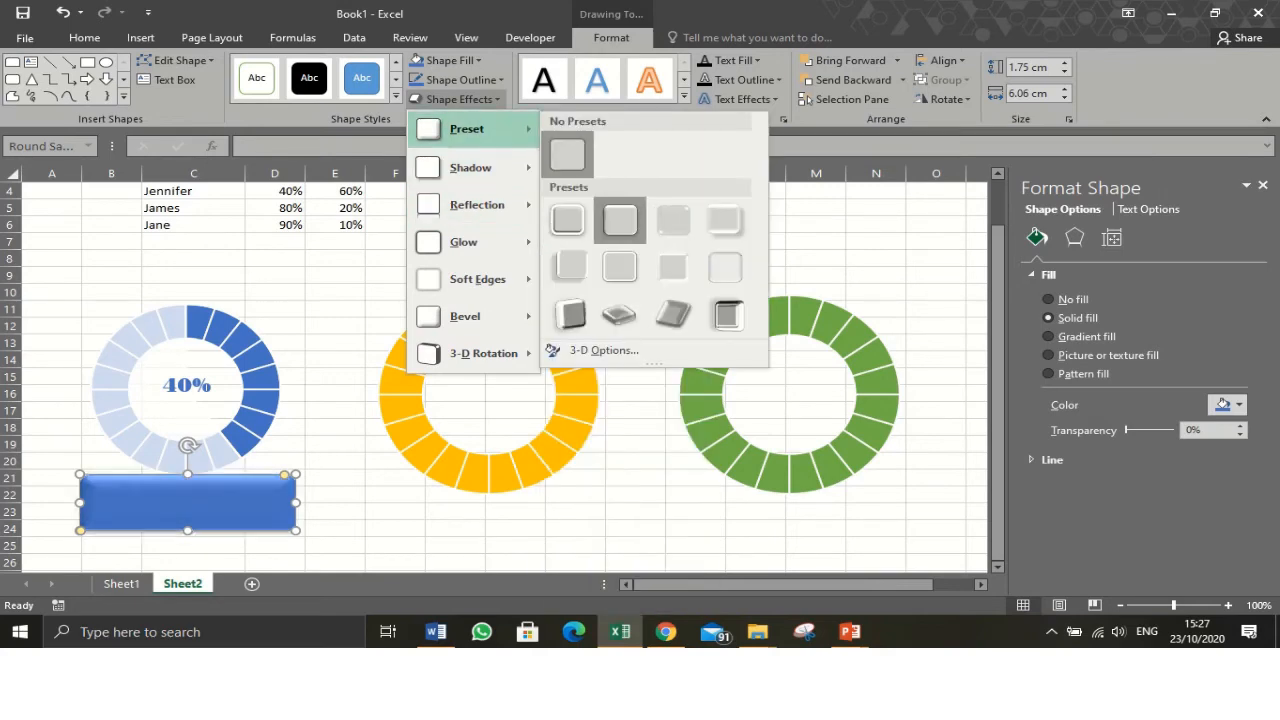
left_click(621, 222)
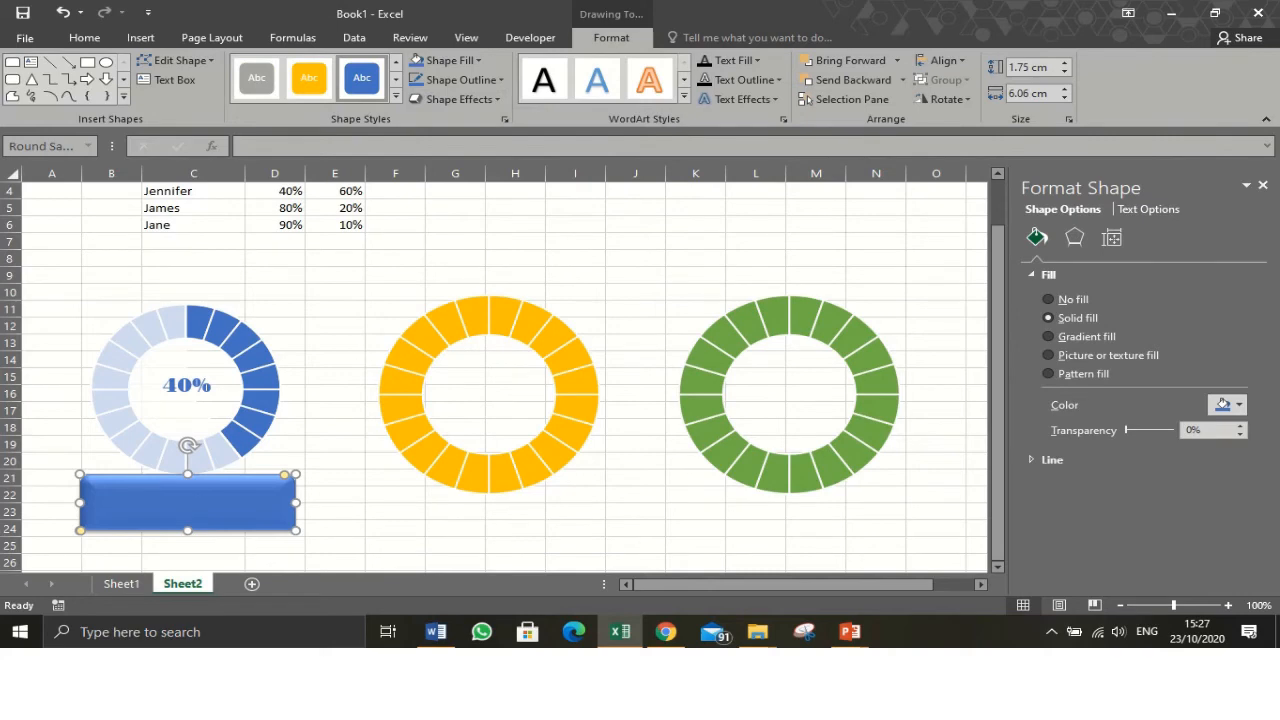
- Link the rectangle's text to cell C4
scroll(505, 372, "up", 1)
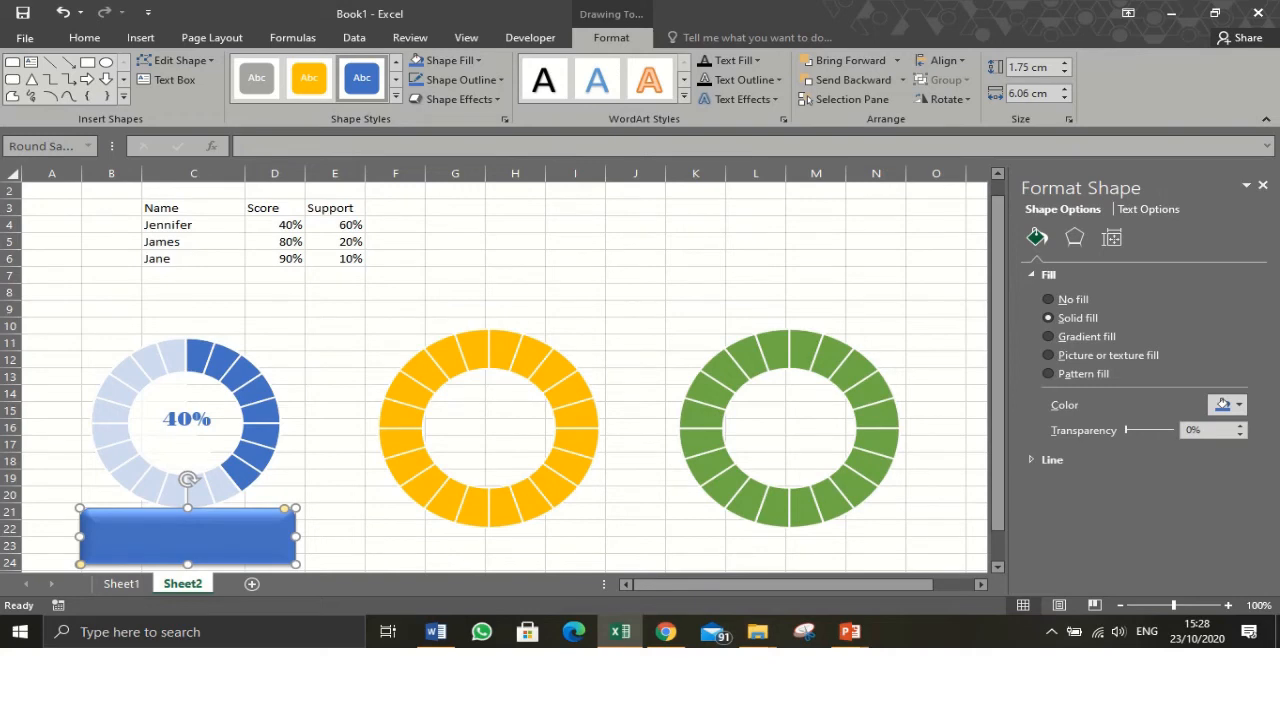
left_click(250, 146)
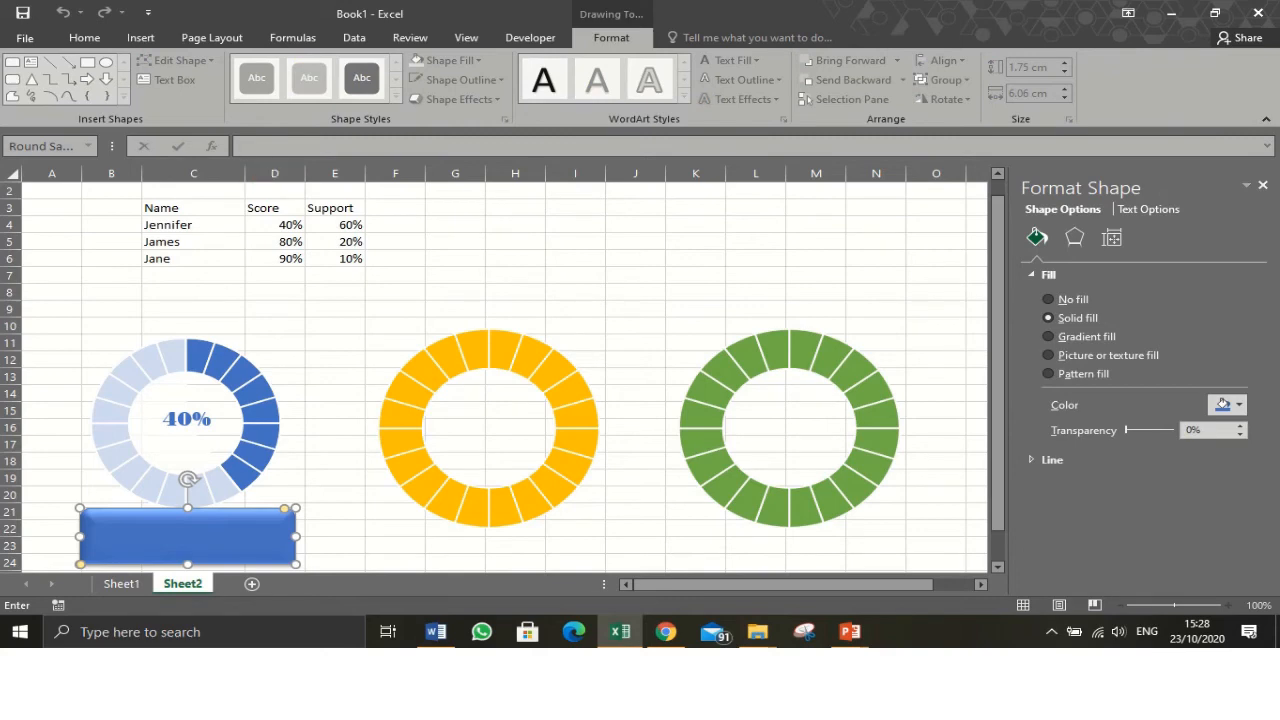
type("=")
left_click(167, 225)
key("Return")
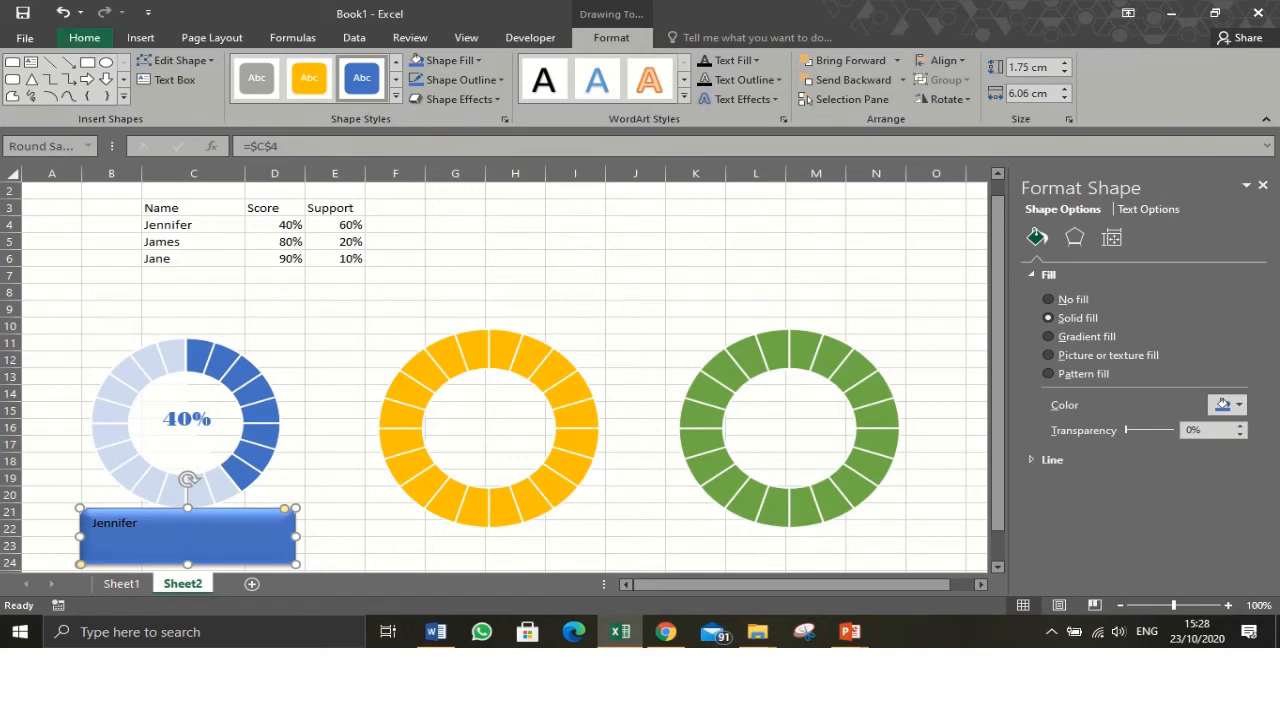
- Centre the rectangle's text horizontally and vertically and enlarge it to 24 pt
left_click(84, 37)
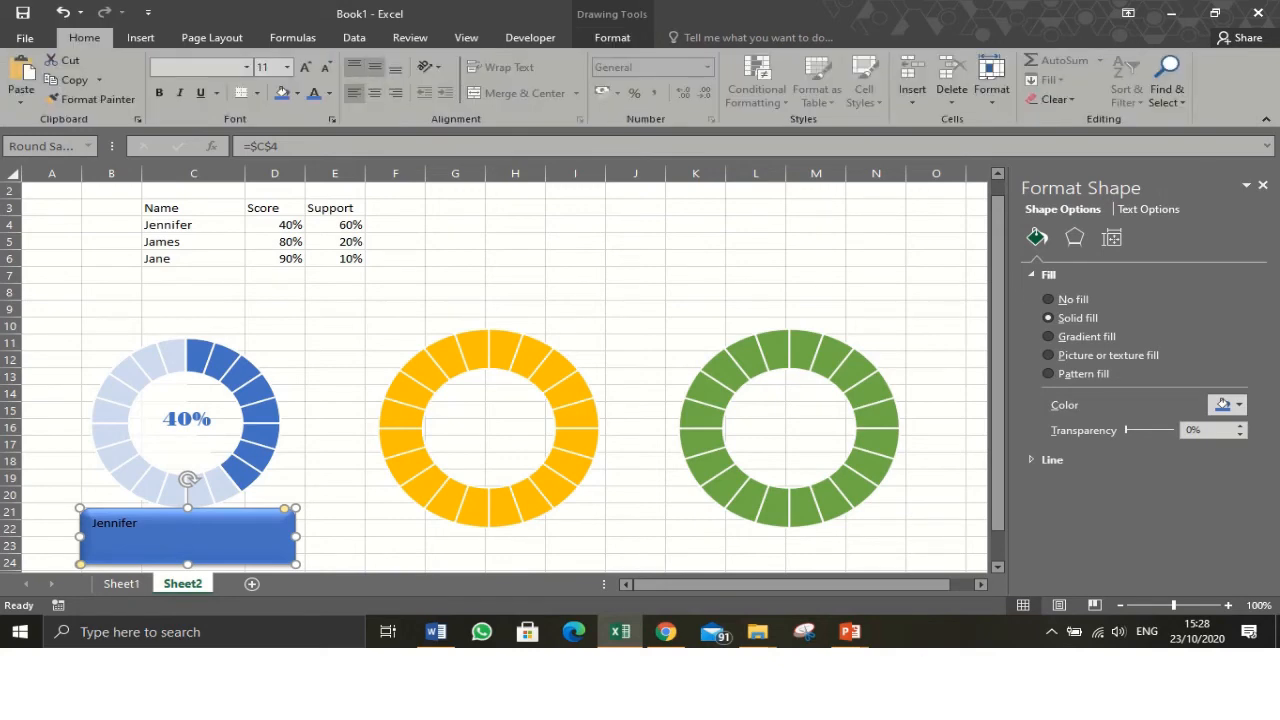
left_click(374, 67)
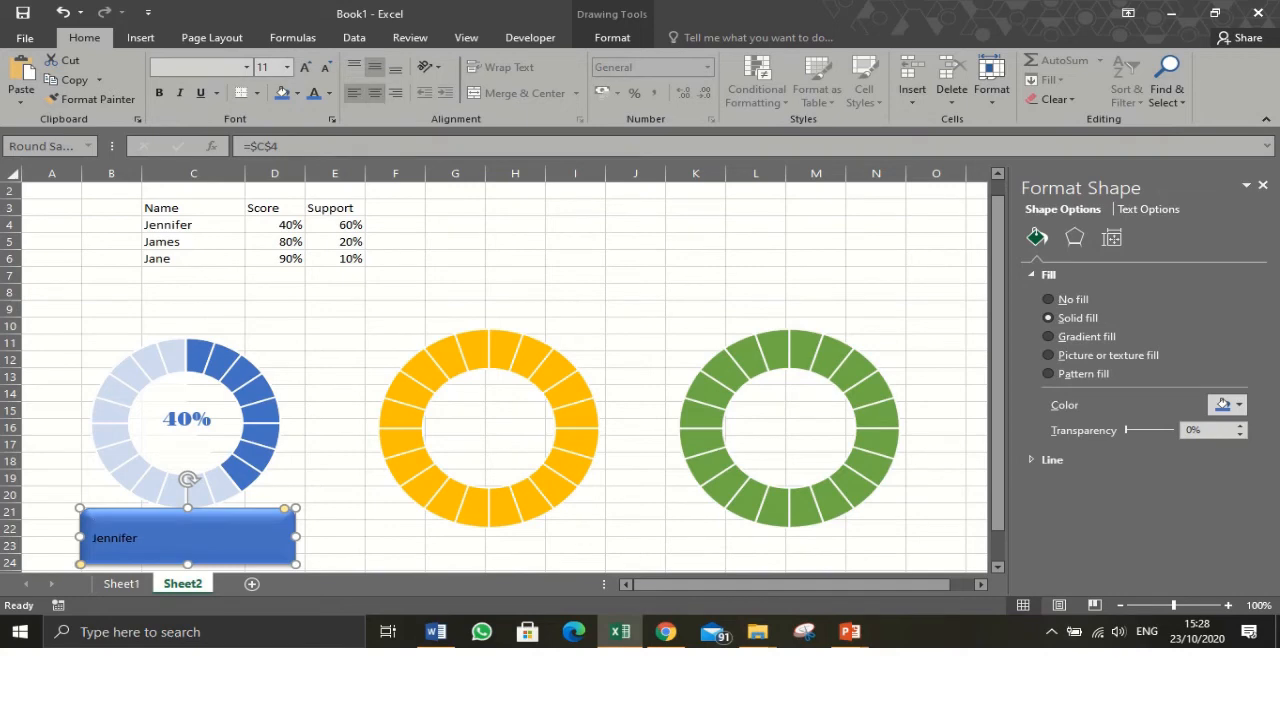
left_click(374, 92)
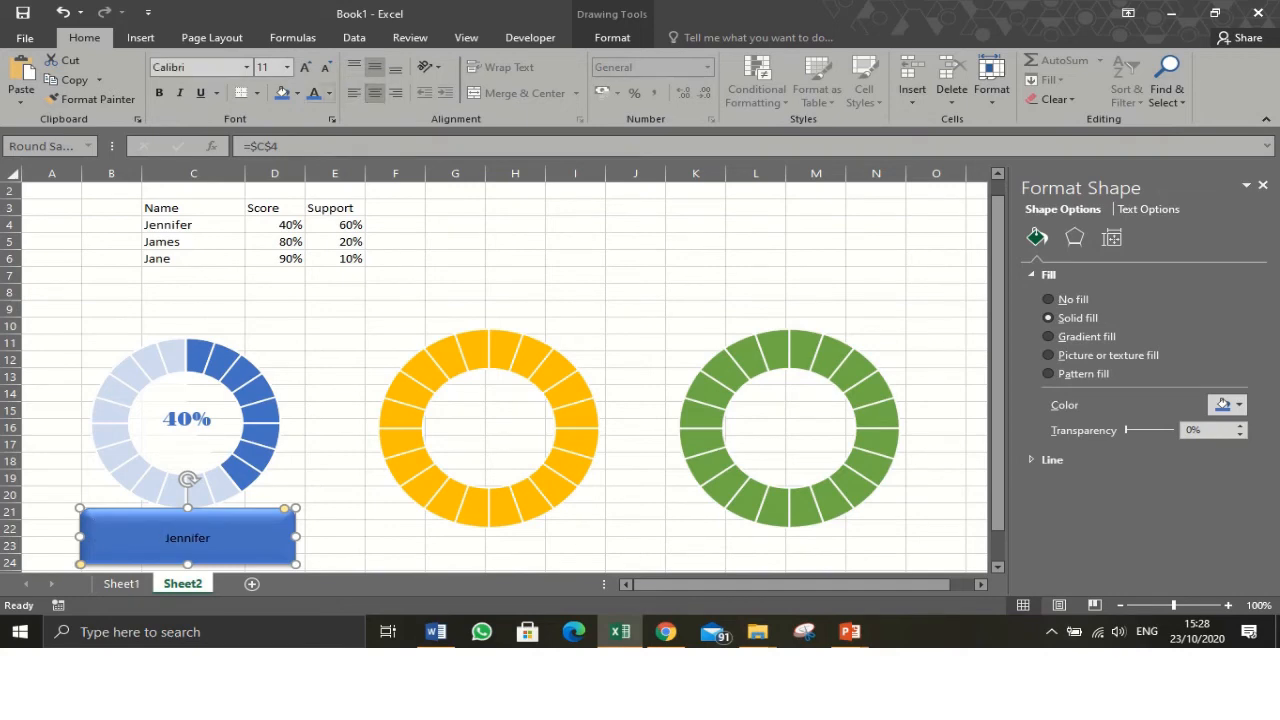
left_click(305, 67)
left_click(305, 67)
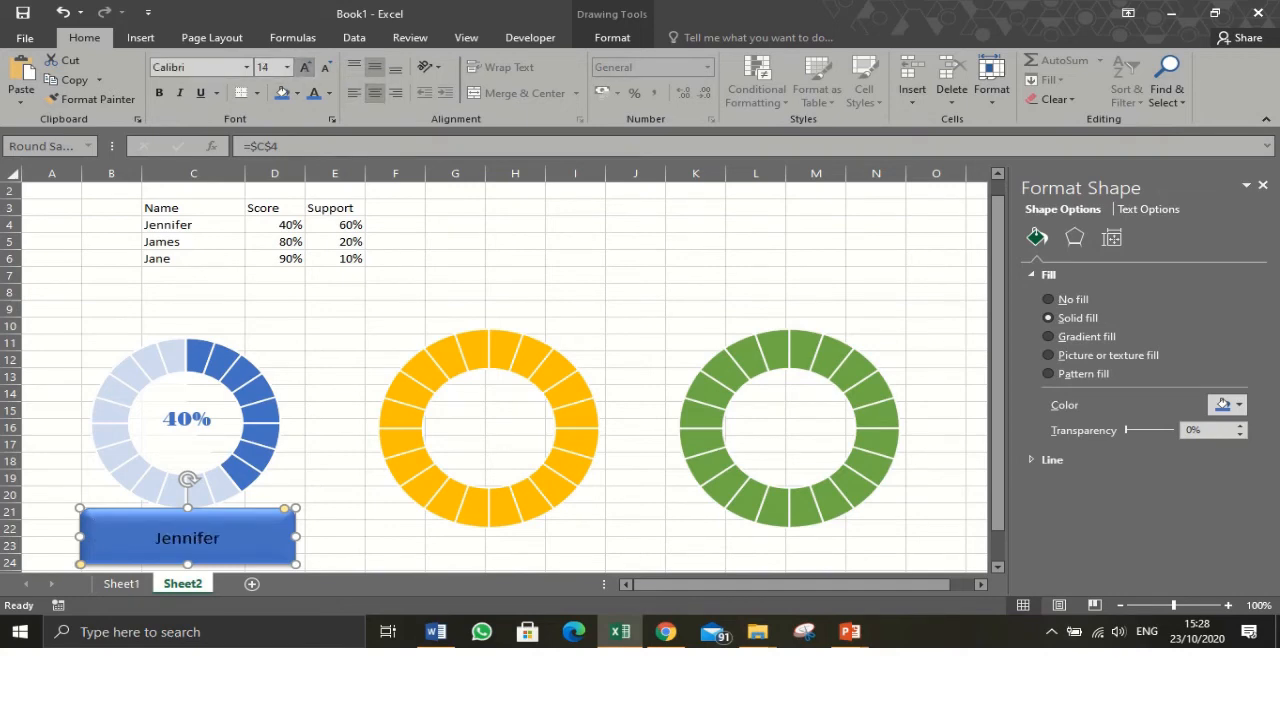
left_click(305, 67)
left_click(305, 67)
left_click(305, 67)
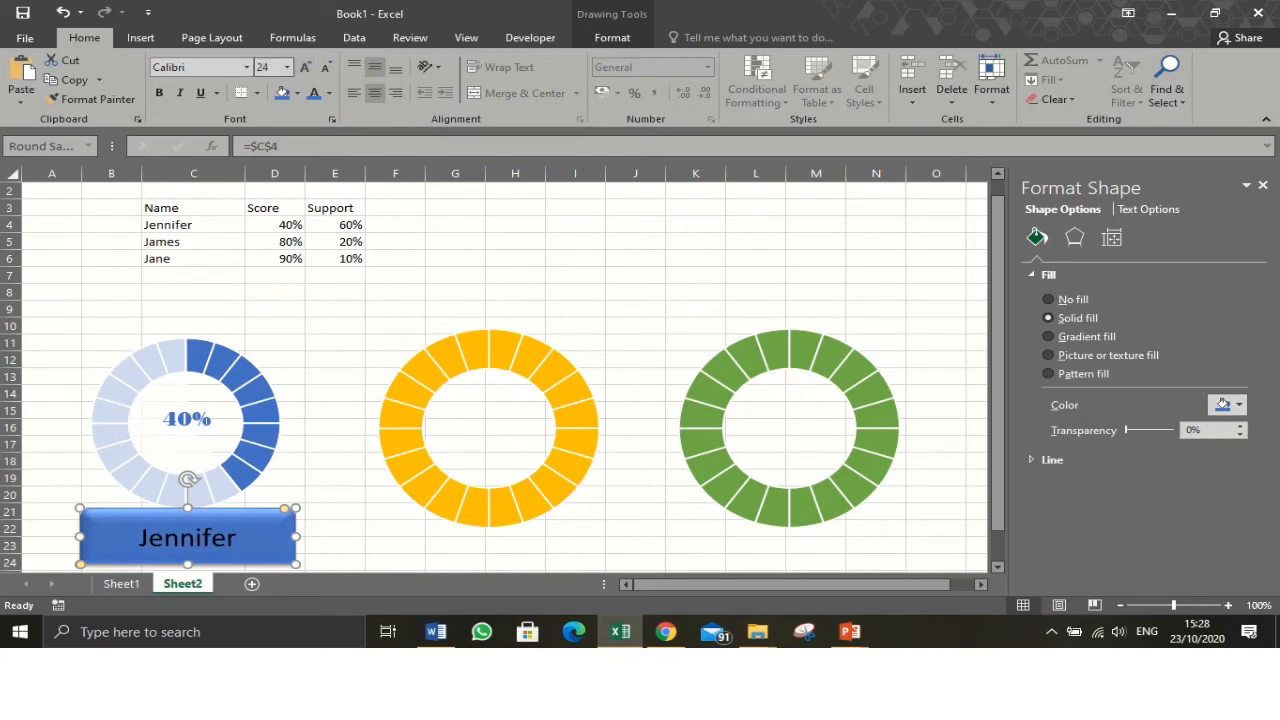
- Set the rectangle's text font to Bodoni MT Black in white
left_click(246, 67)
scroll(275, 300, "down", 7)
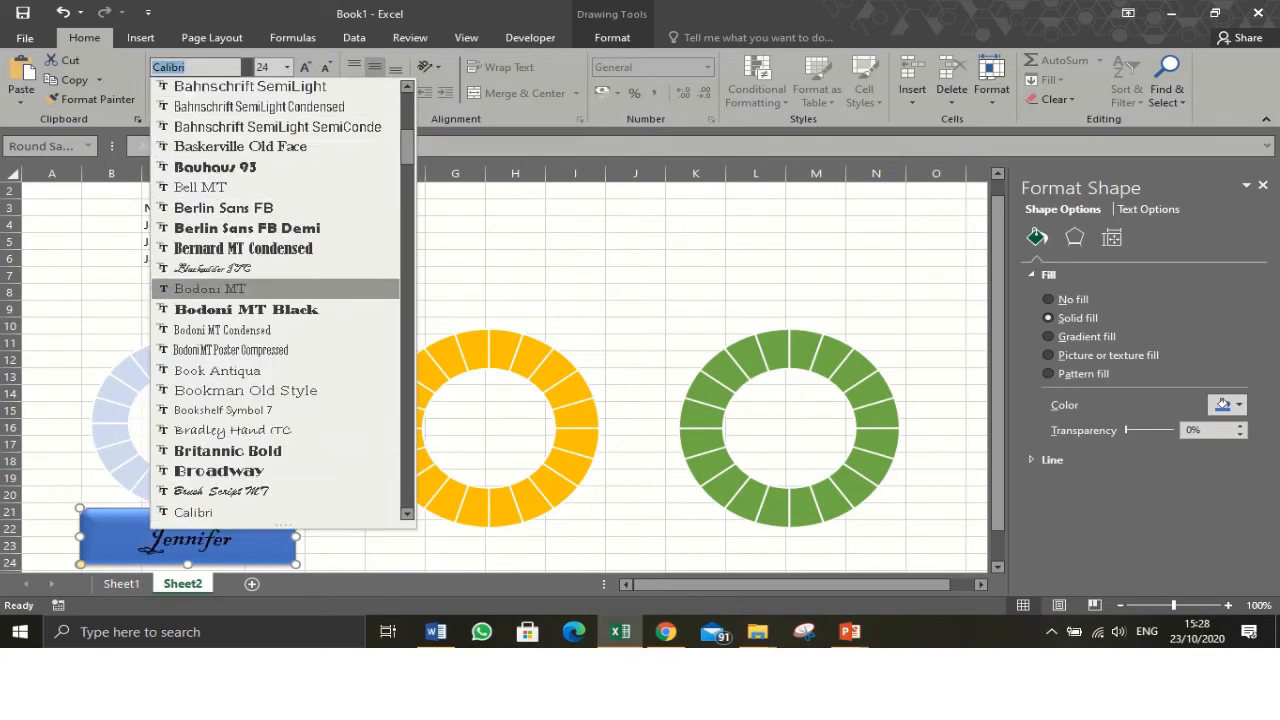
left_click(245, 309)
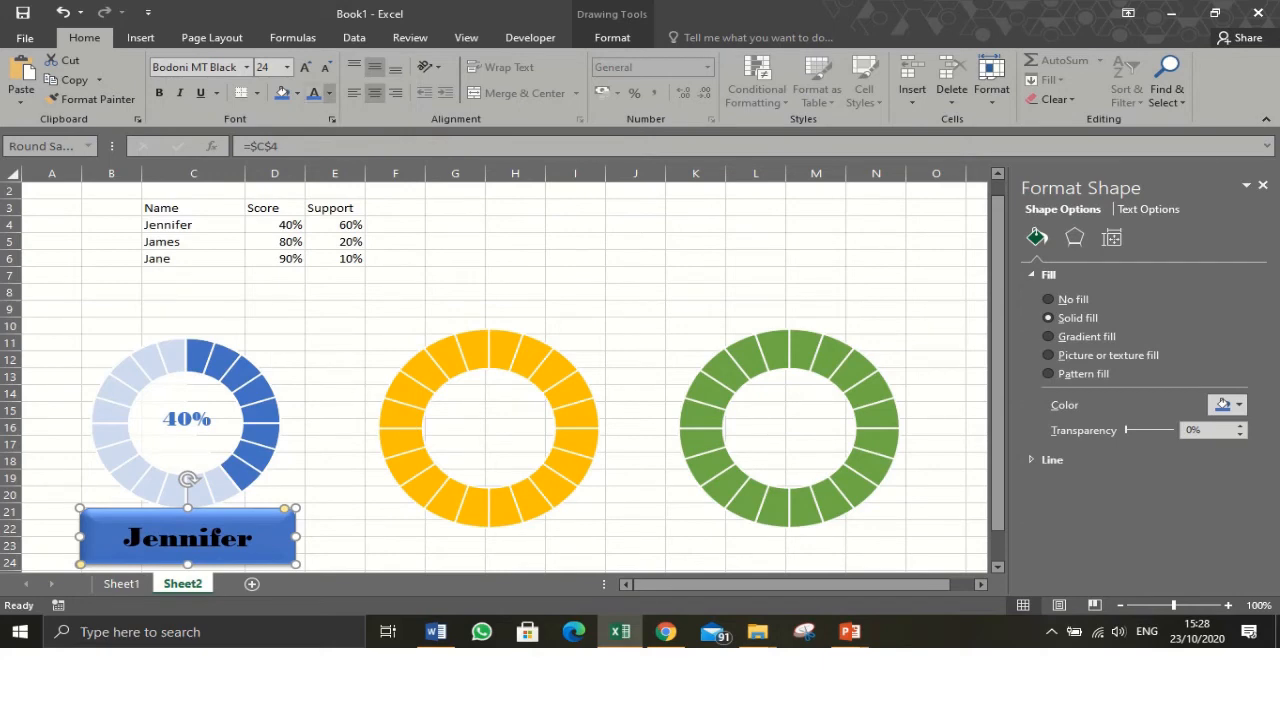
left_click(329, 93)
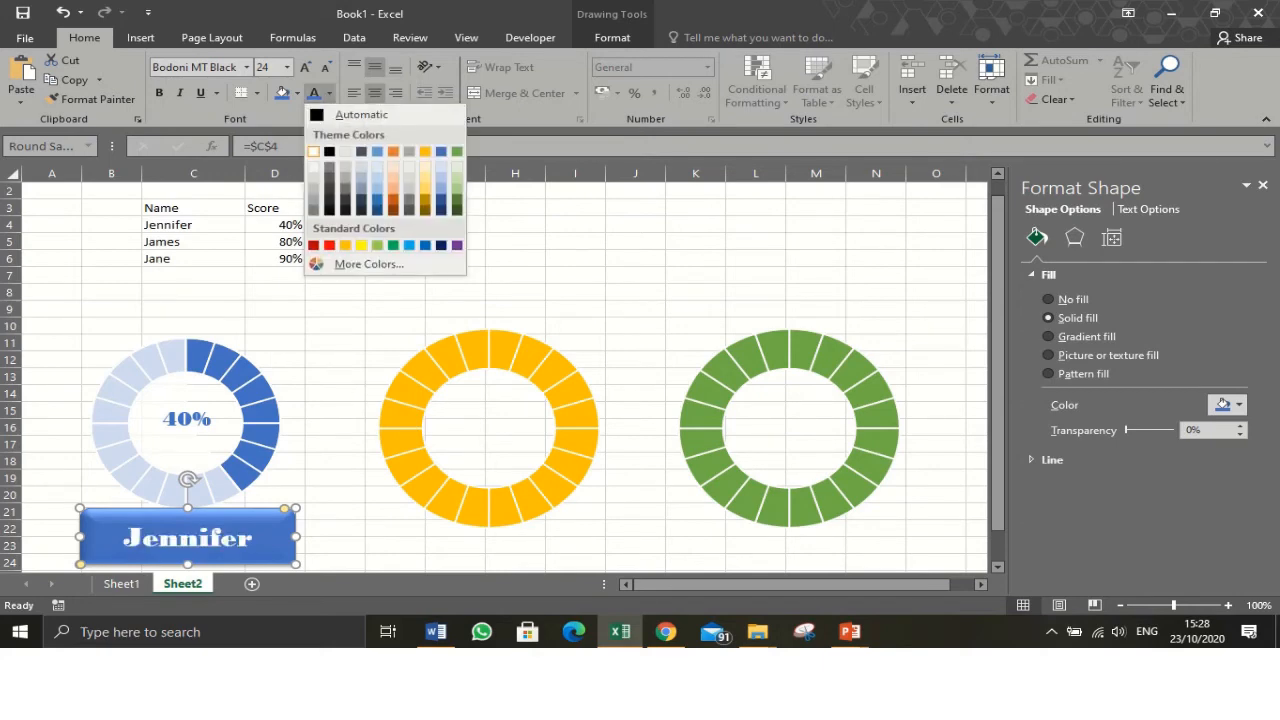
left_click(313, 151)
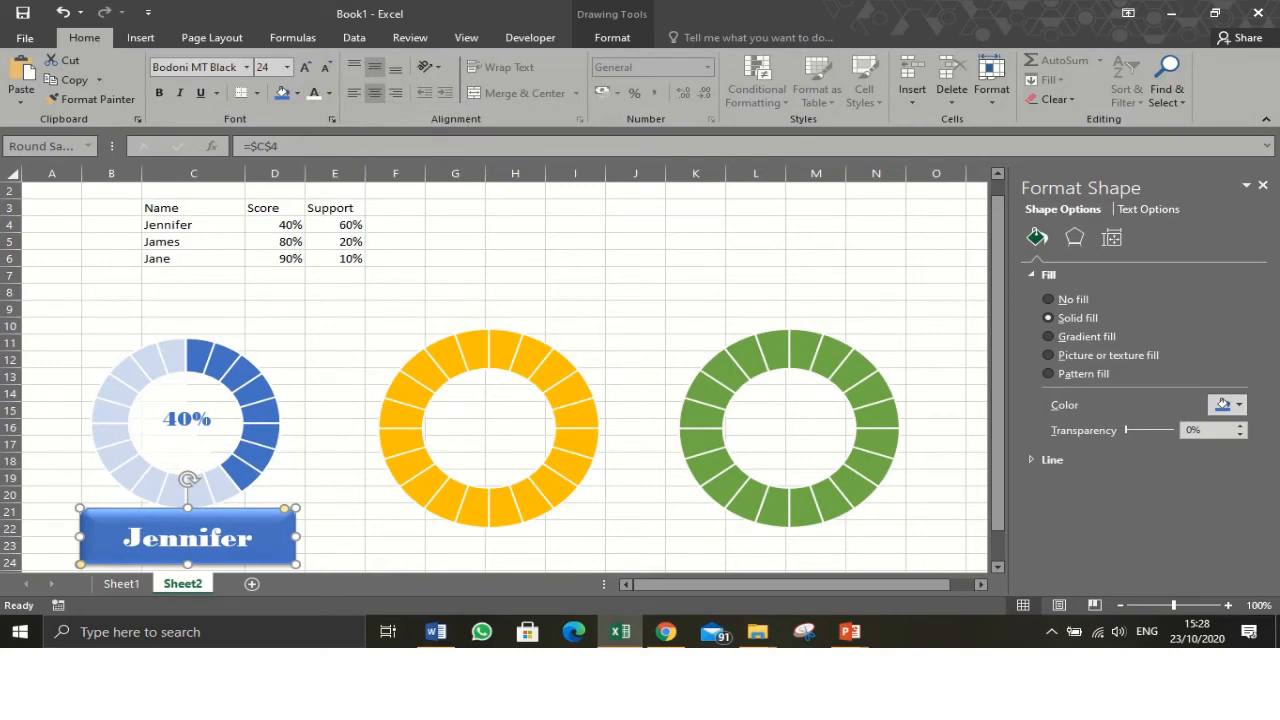
left_click(335, 427)
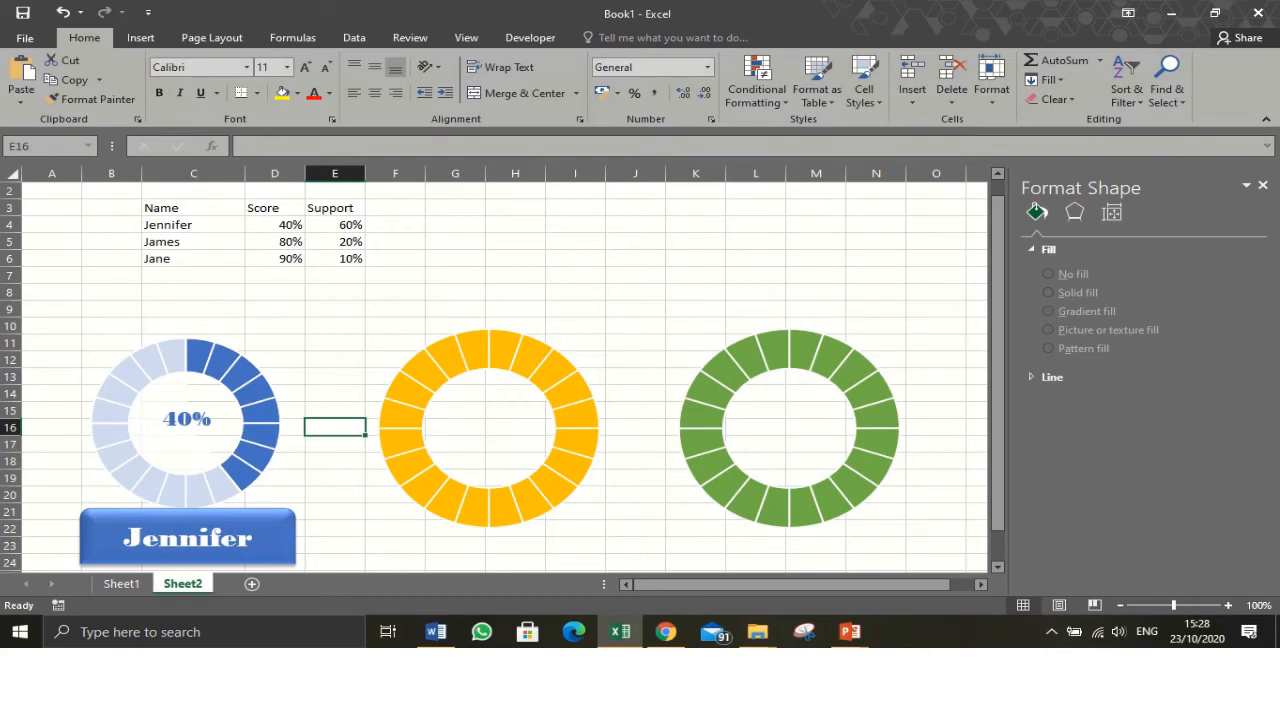
- Group the blue doughnut chart with its percentage label and name banner, and nudge the group slightly right
left_click(188, 515)
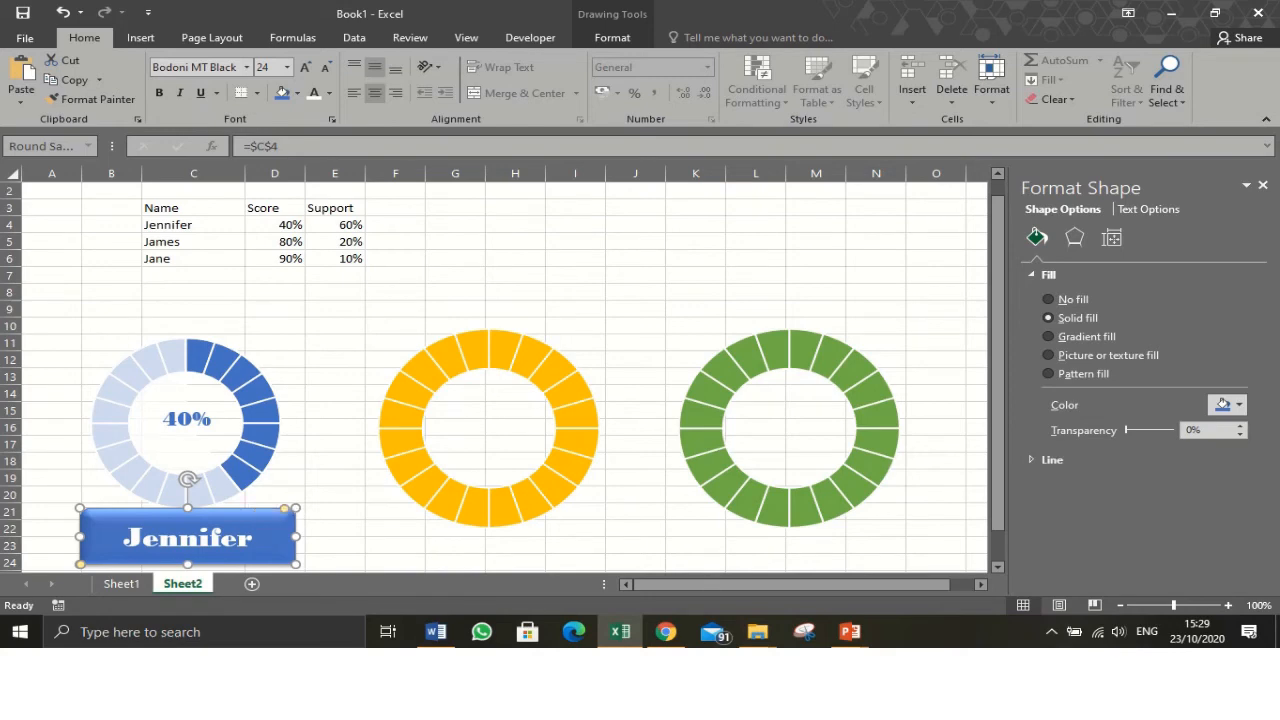
left_click(261, 458, "ctrl")
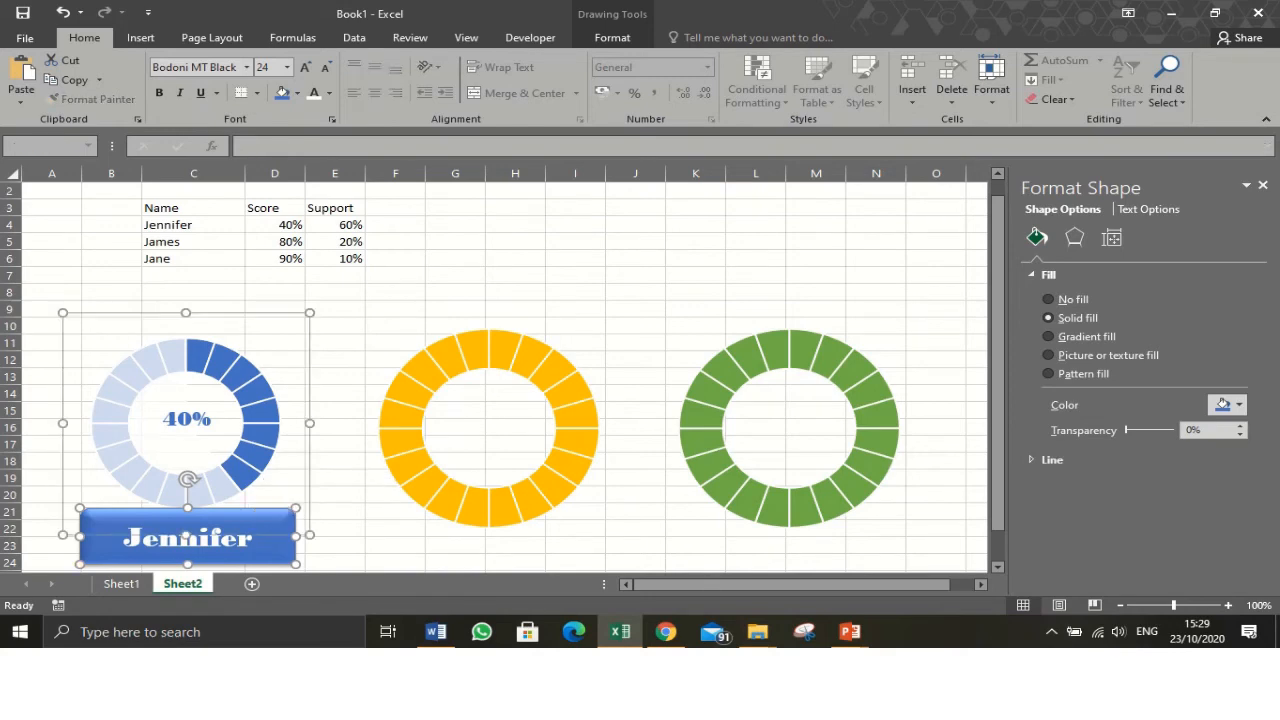
left_click(198, 424, "ctrl")
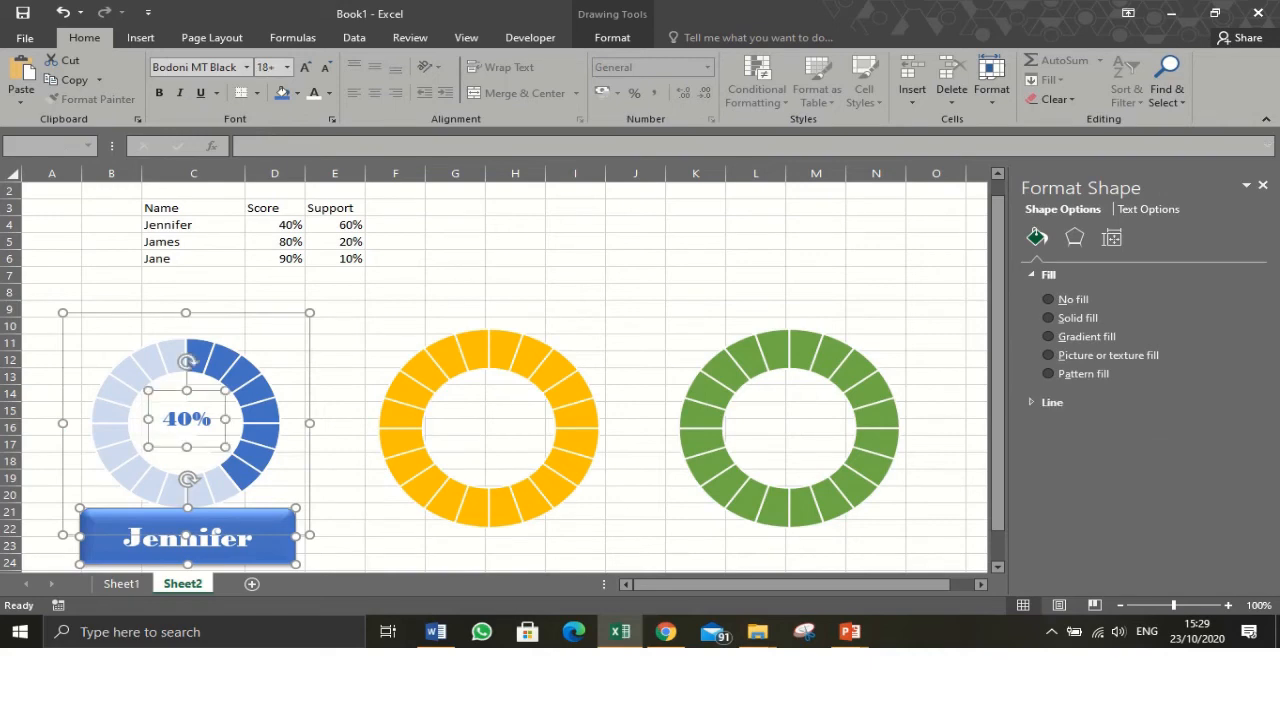
right_click(196, 425)
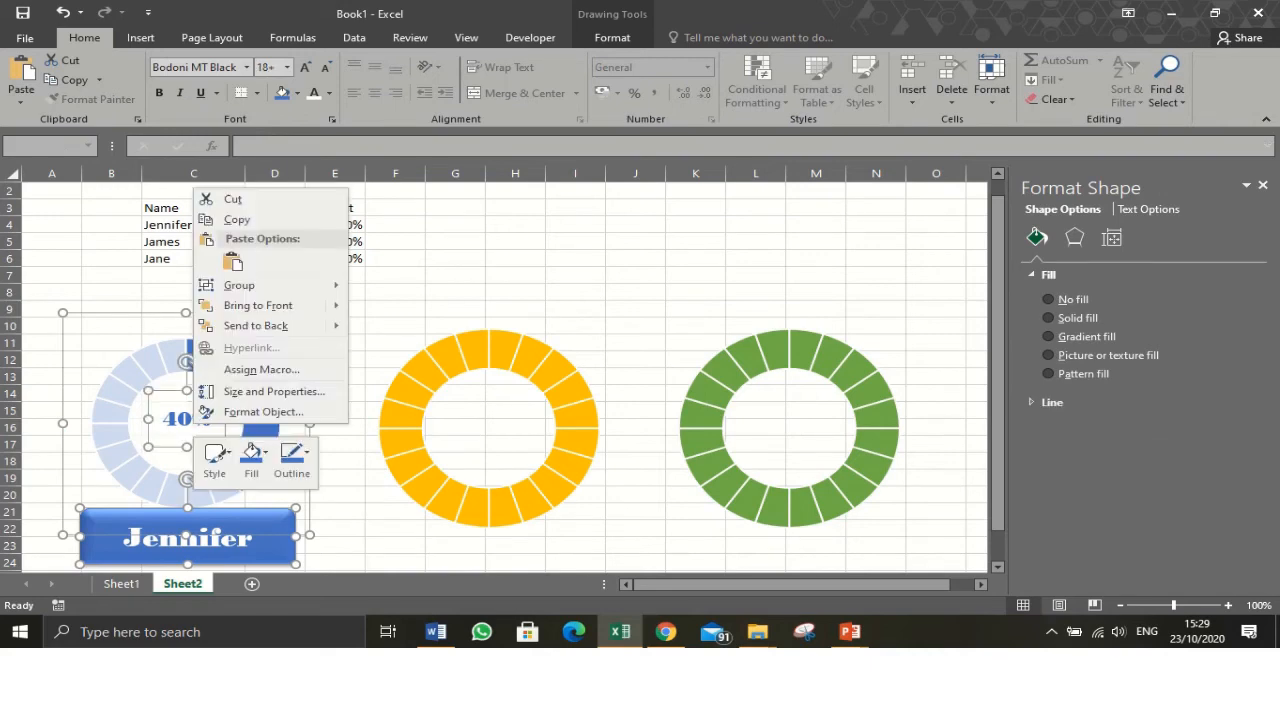
mouse_move(240, 285)
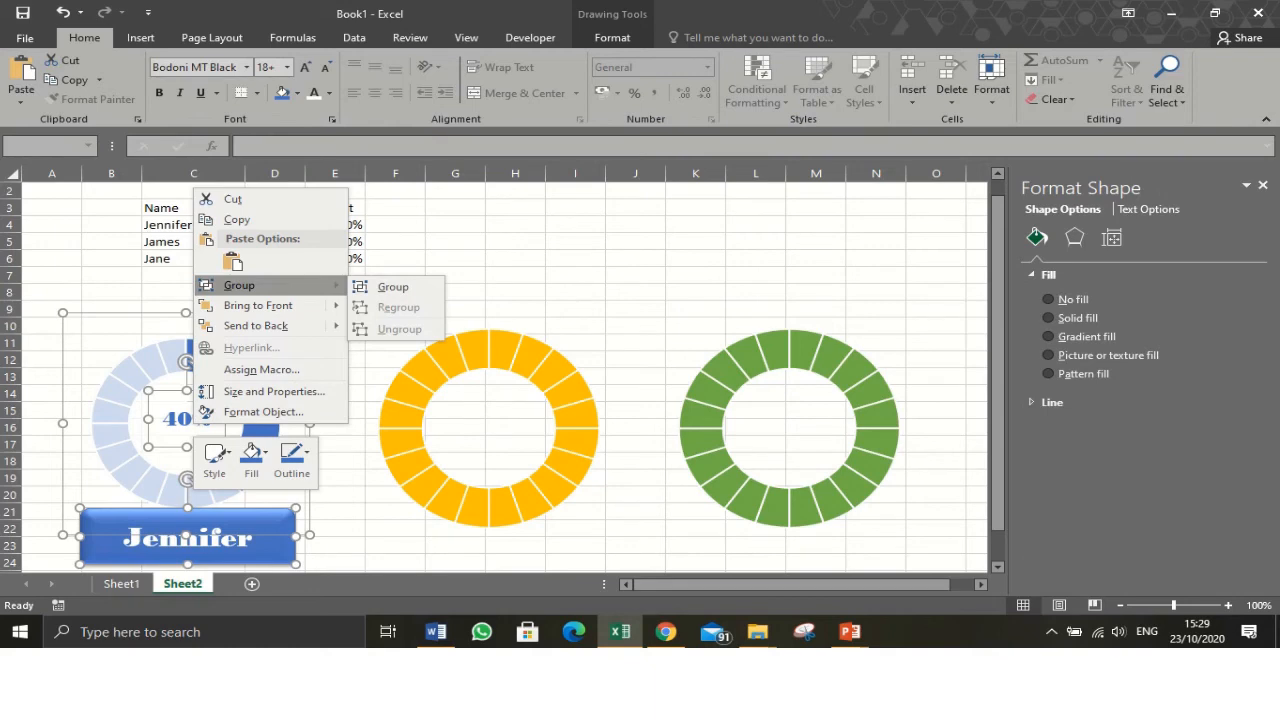
left_click(393, 287)
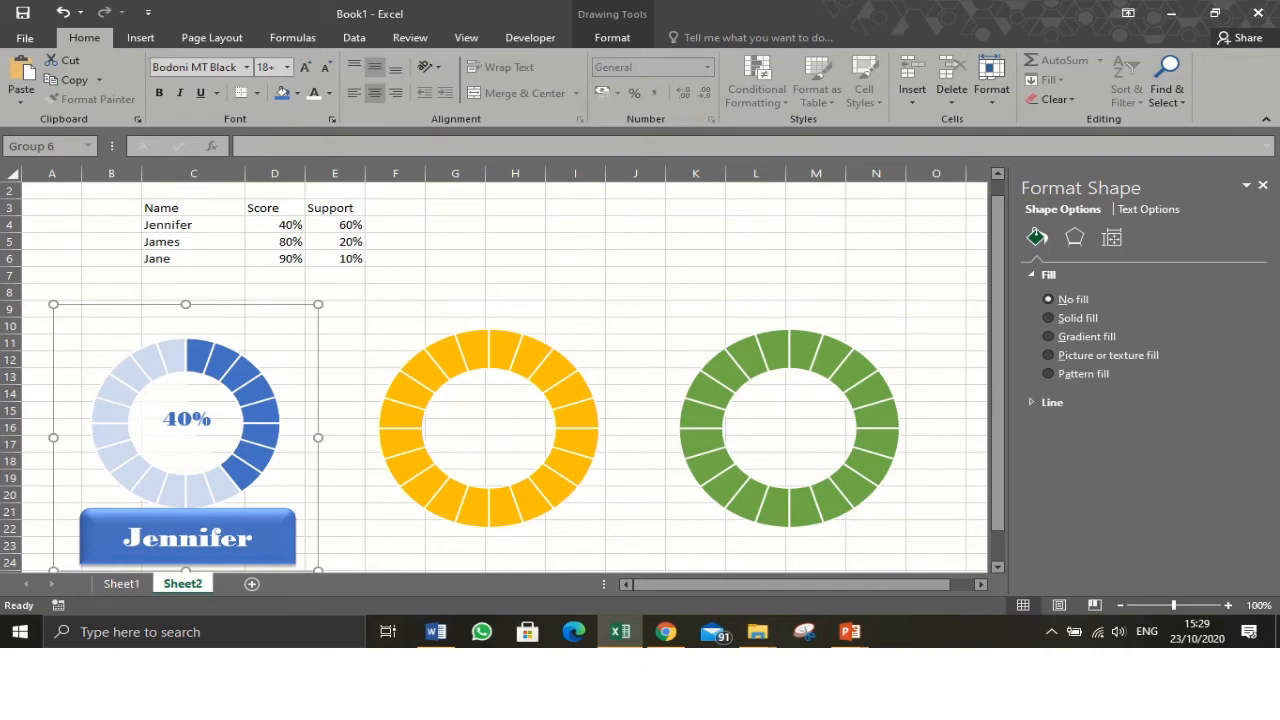
left_click_drag(186, 438, 214, 429)
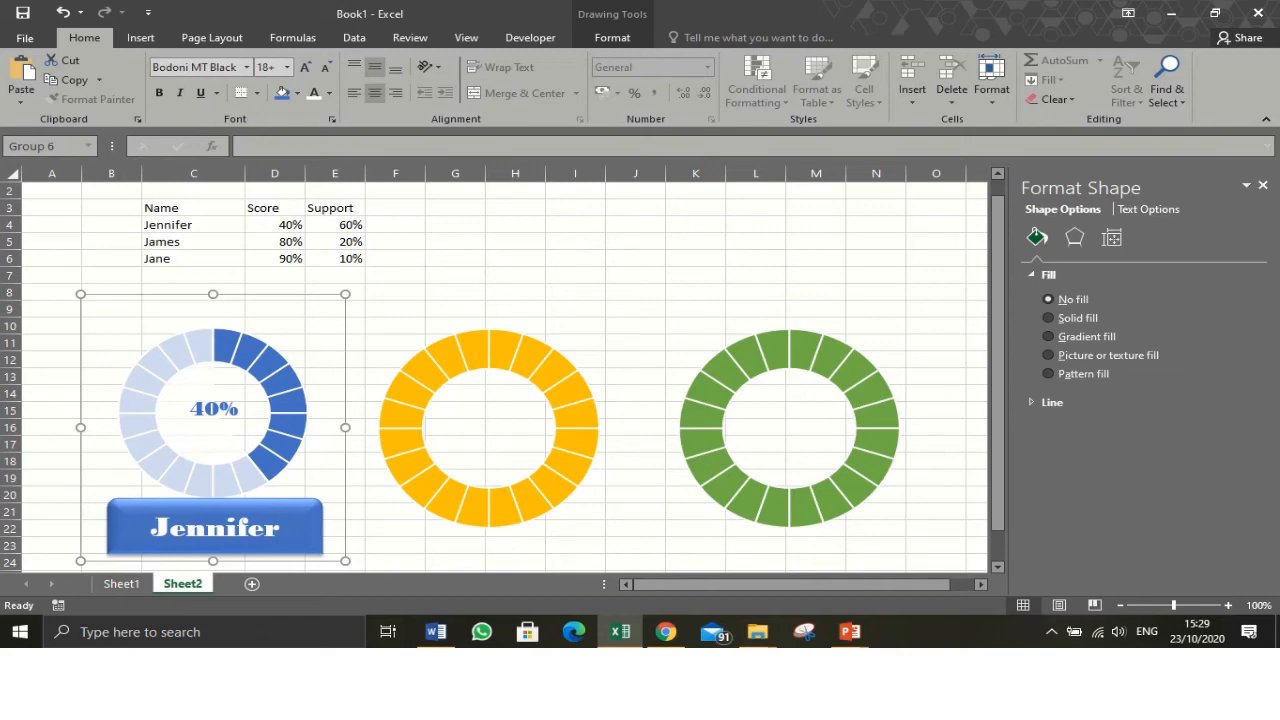
- Change Jennifer's score in D4 to 30% to test the chart
left_click(275, 225)
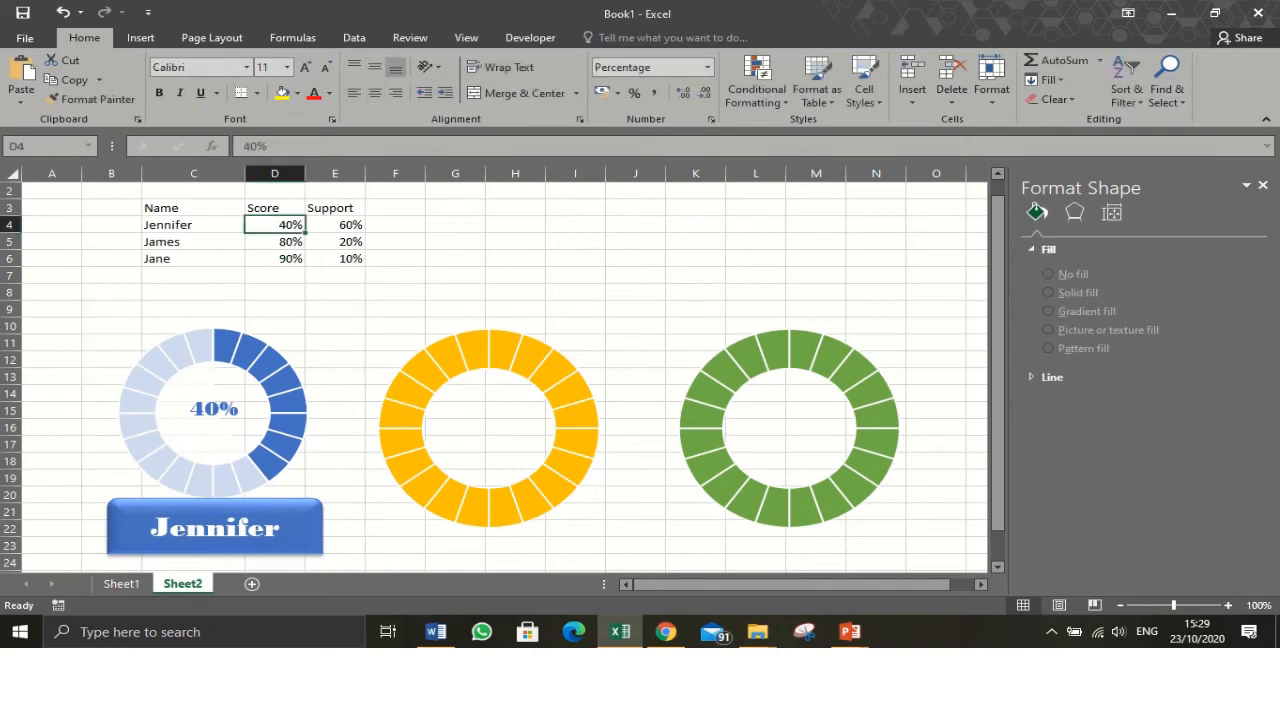
type("30")
key("Return")
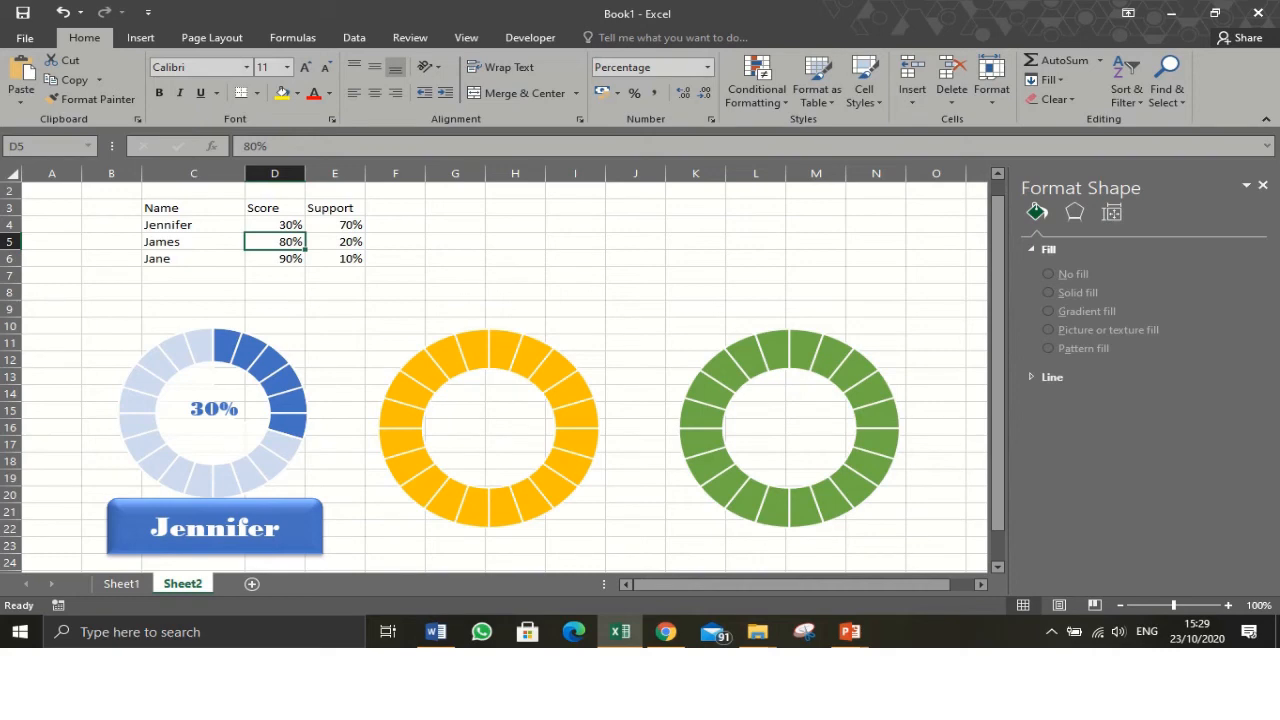
- Change Jennifer's score in D4 to 70%
left_click(275, 225)
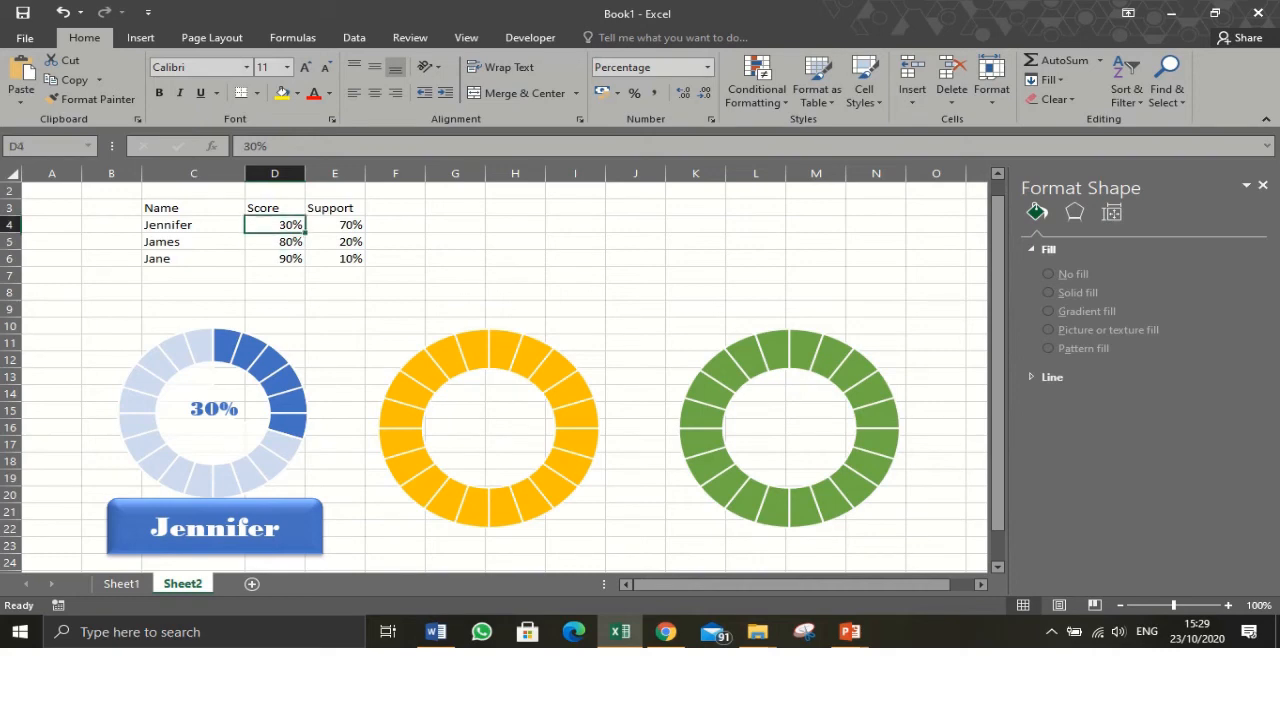
type("70")
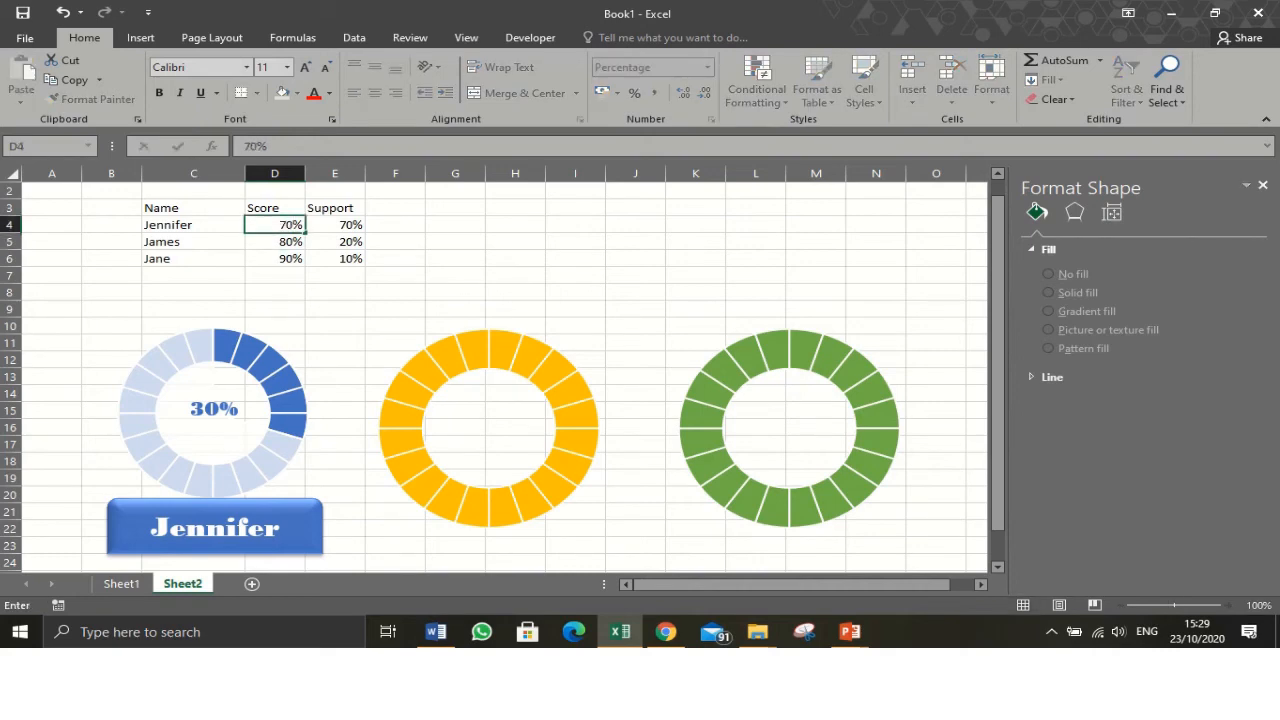
key("Return")
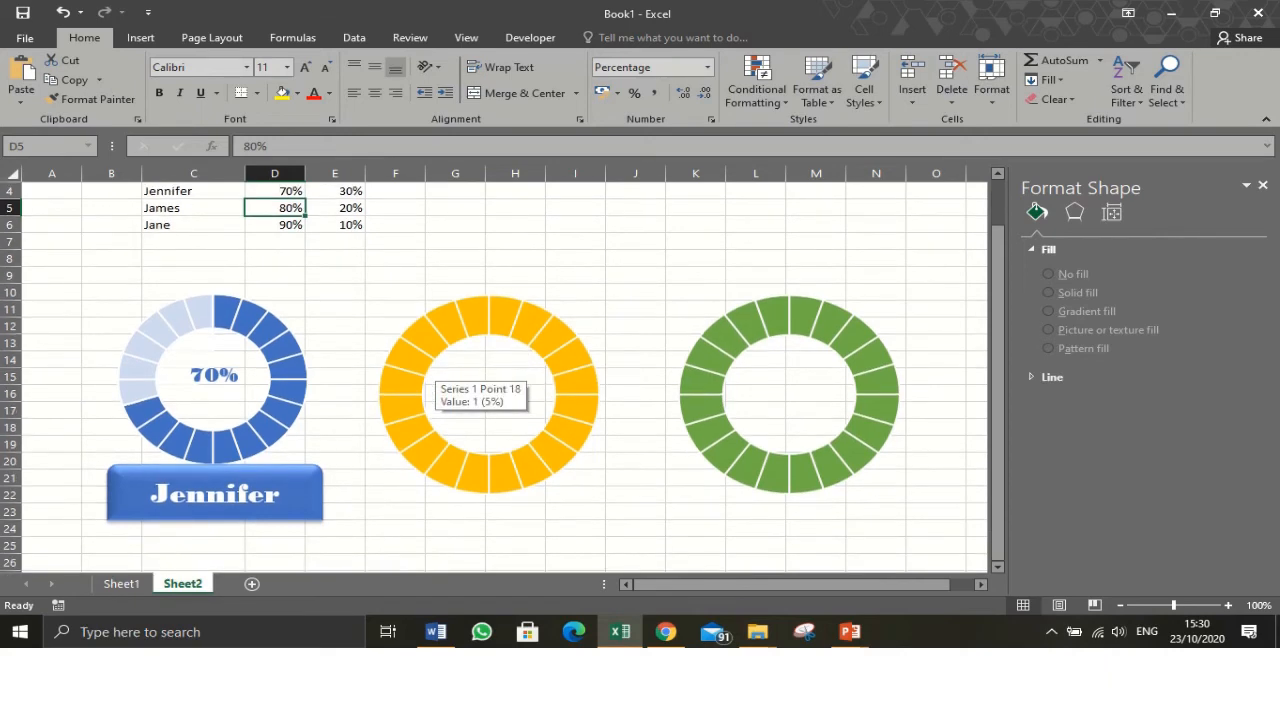
- Add a new data series to the yellow doughnut chart named from C5 with values from D5:E5
scroll(480, 385, "up", 1)
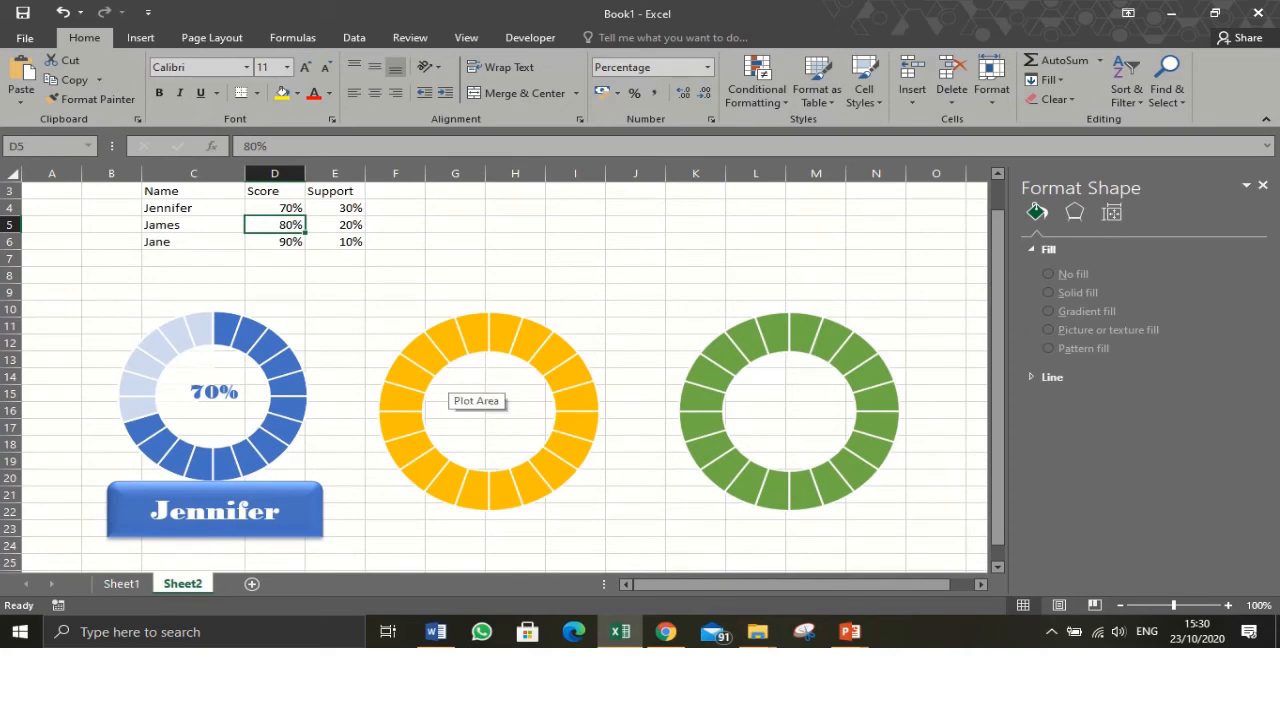
left_click(465, 390)
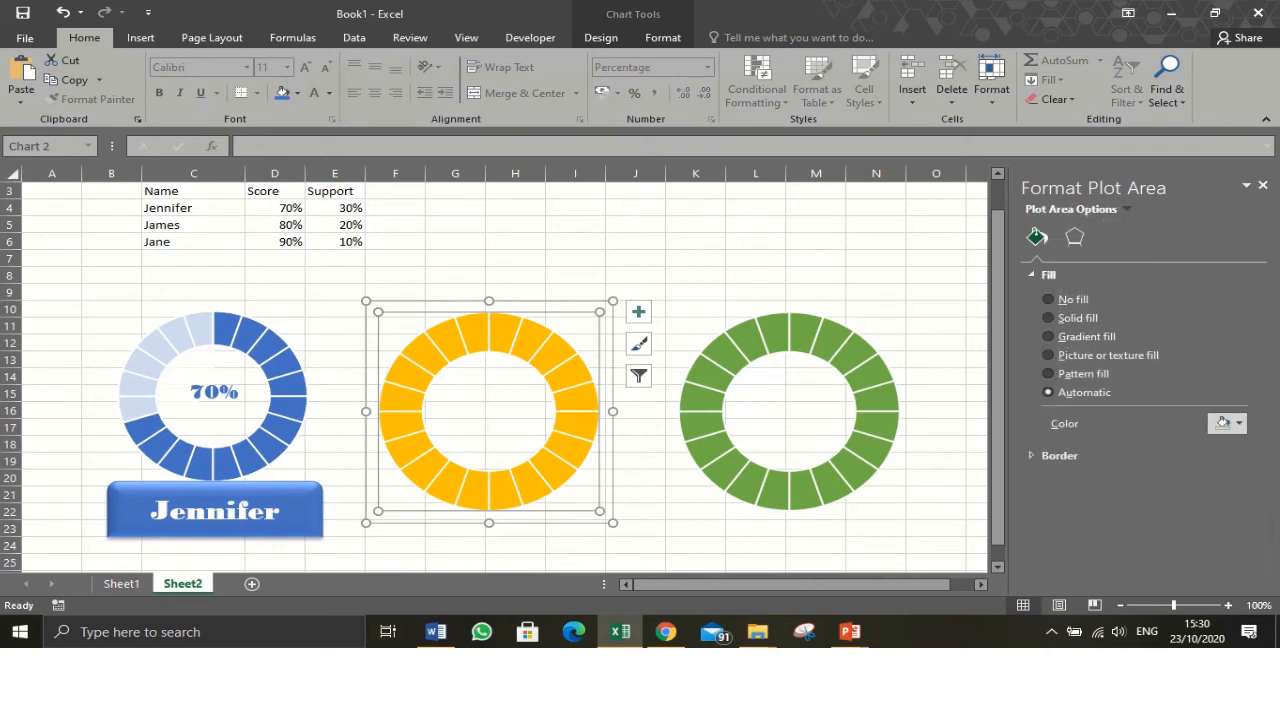
left_click_drag(366, 411, 366, 411)
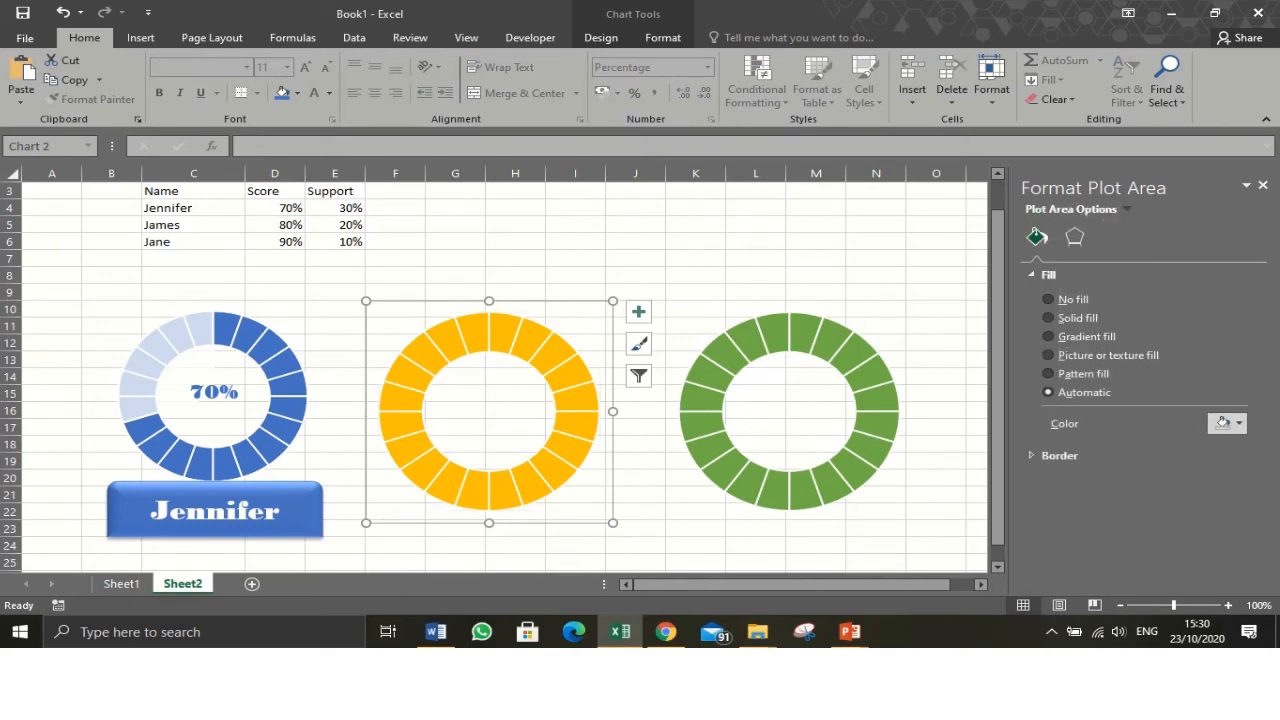
right_click(429, 378)
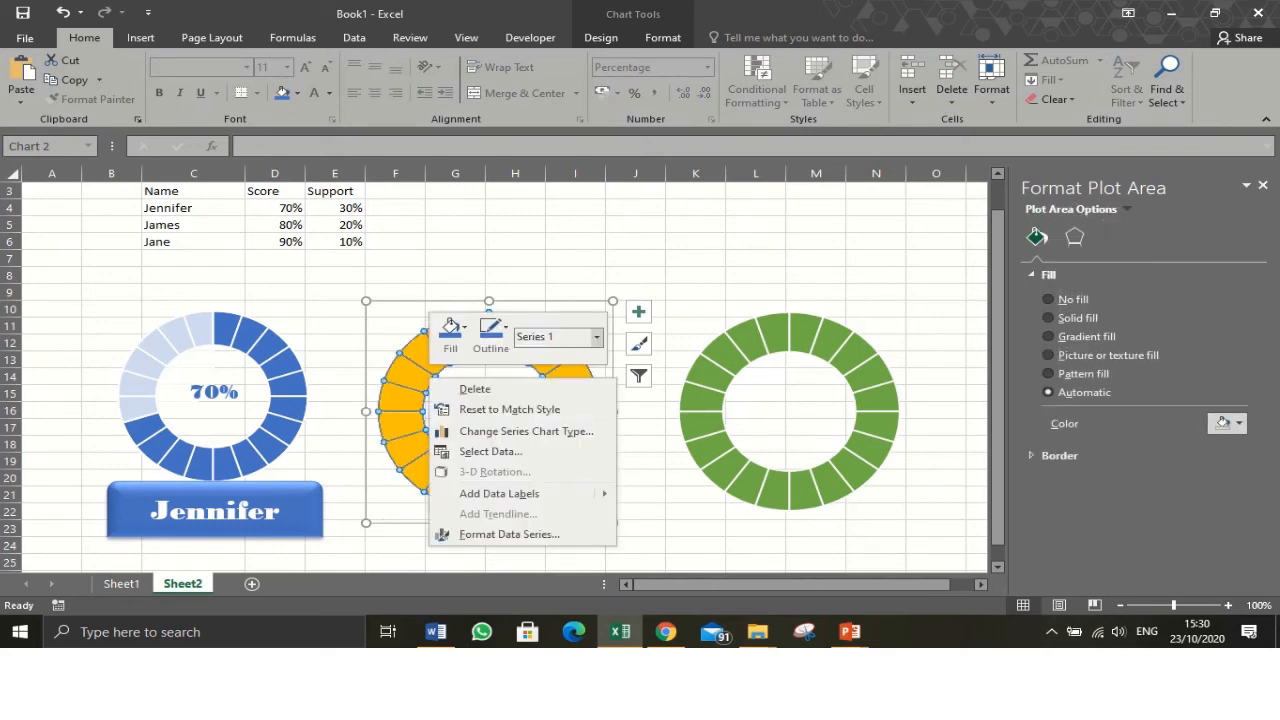
left_click(490, 451)
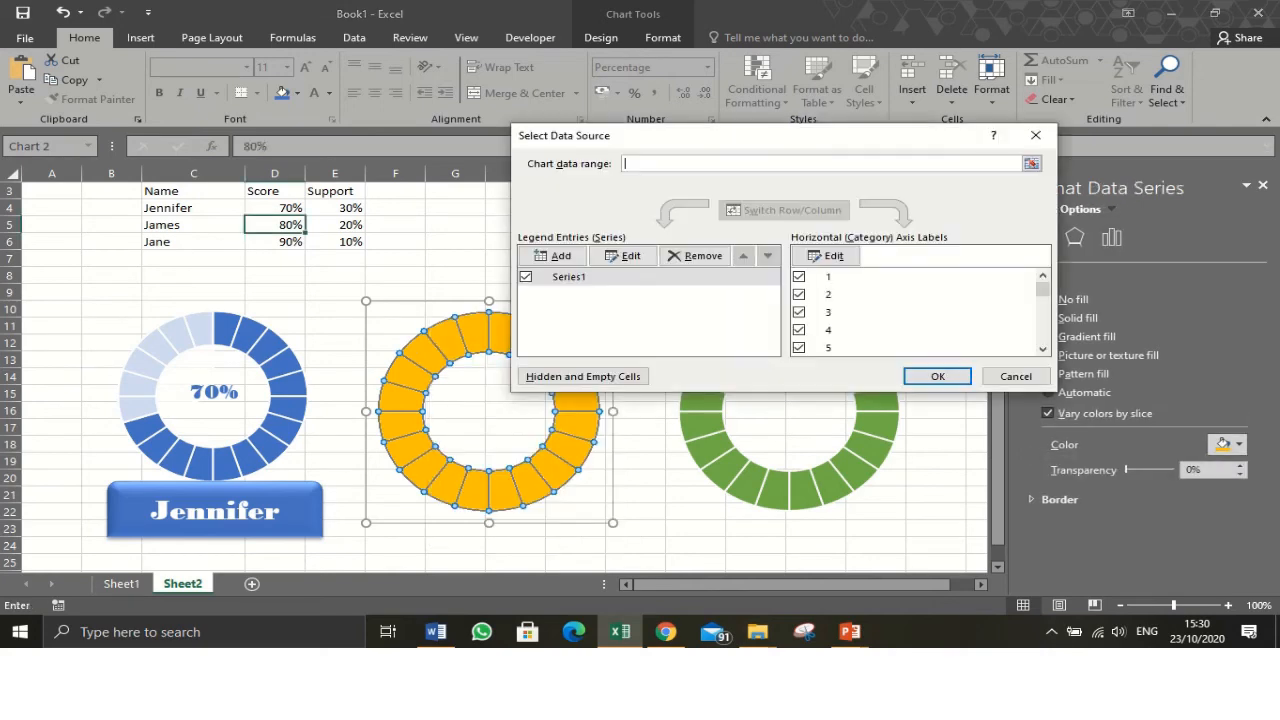
left_click(553, 256)
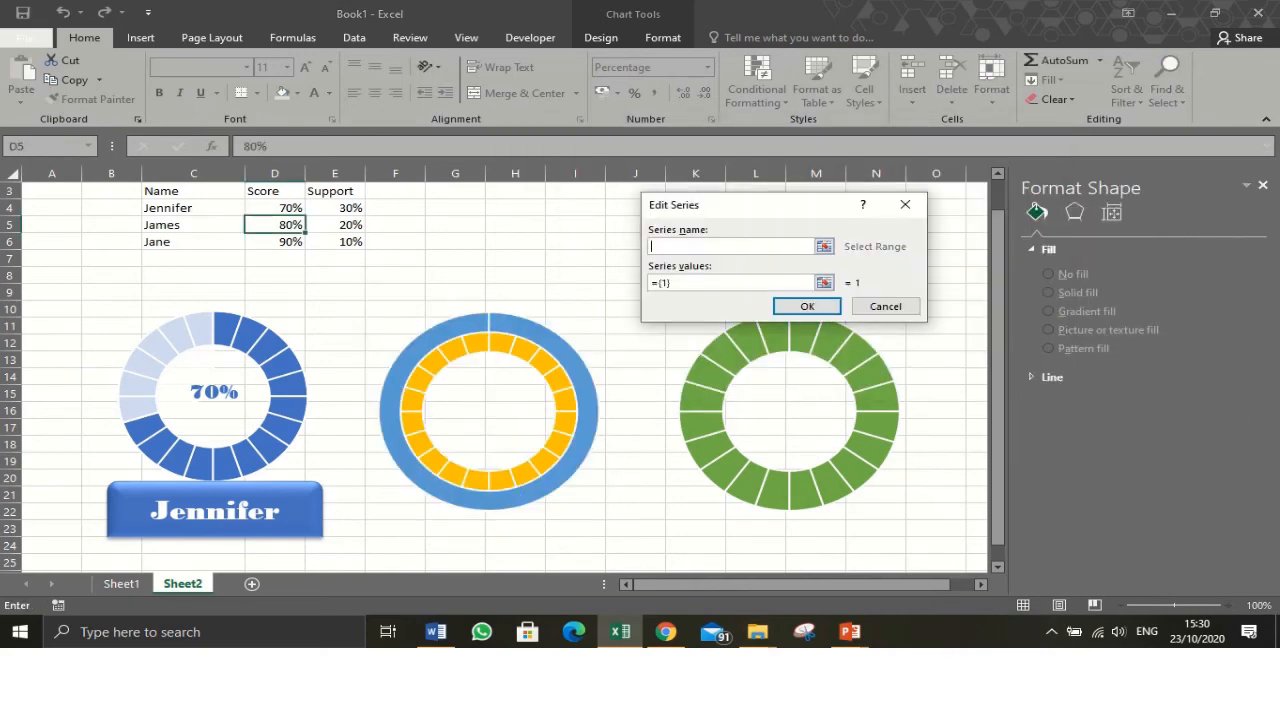
left_click(190, 225)
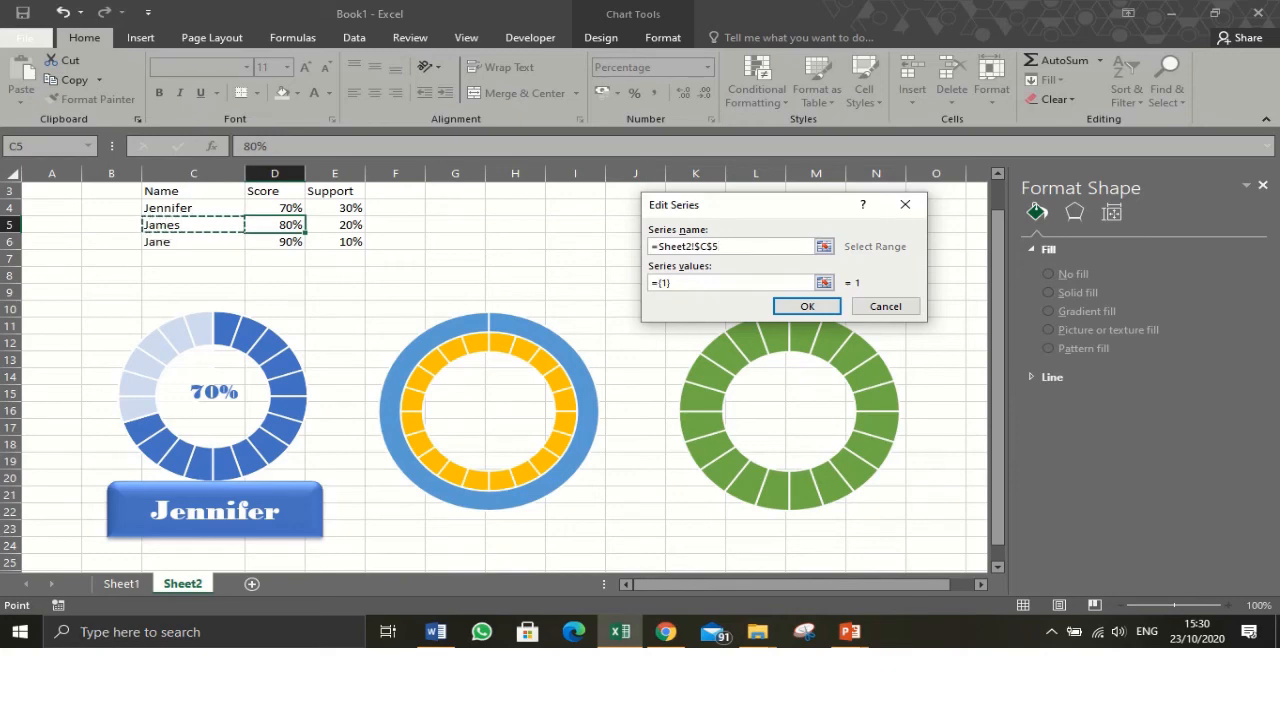
left_click(824, 283)
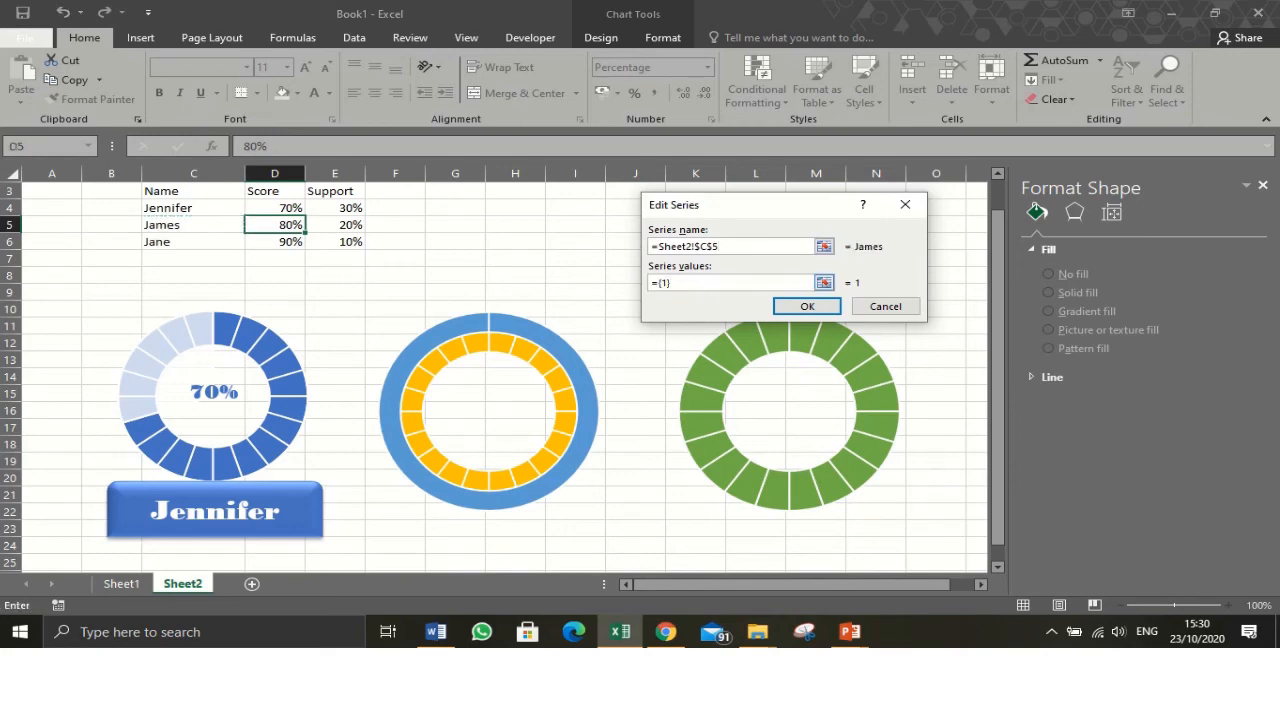
left_click_drag(690, 283, 650, 283)
key("BackSpace")
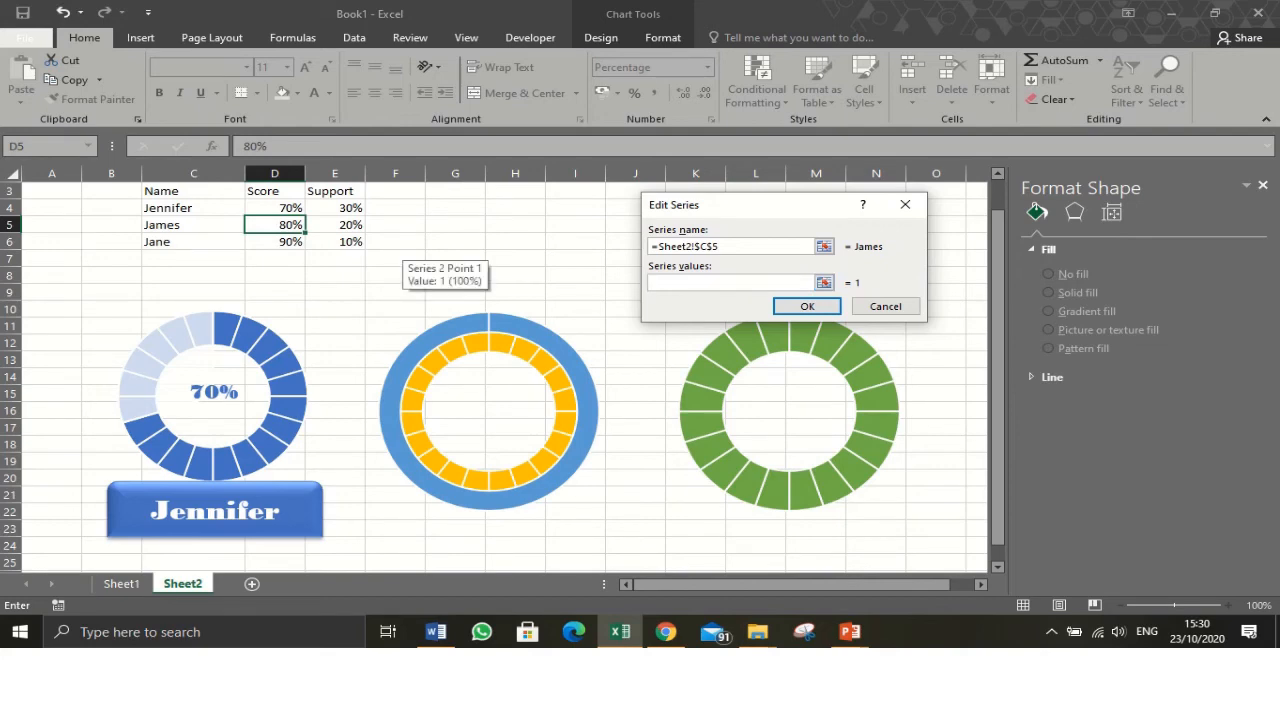
left_click_drag(250, 222, 330, 228)
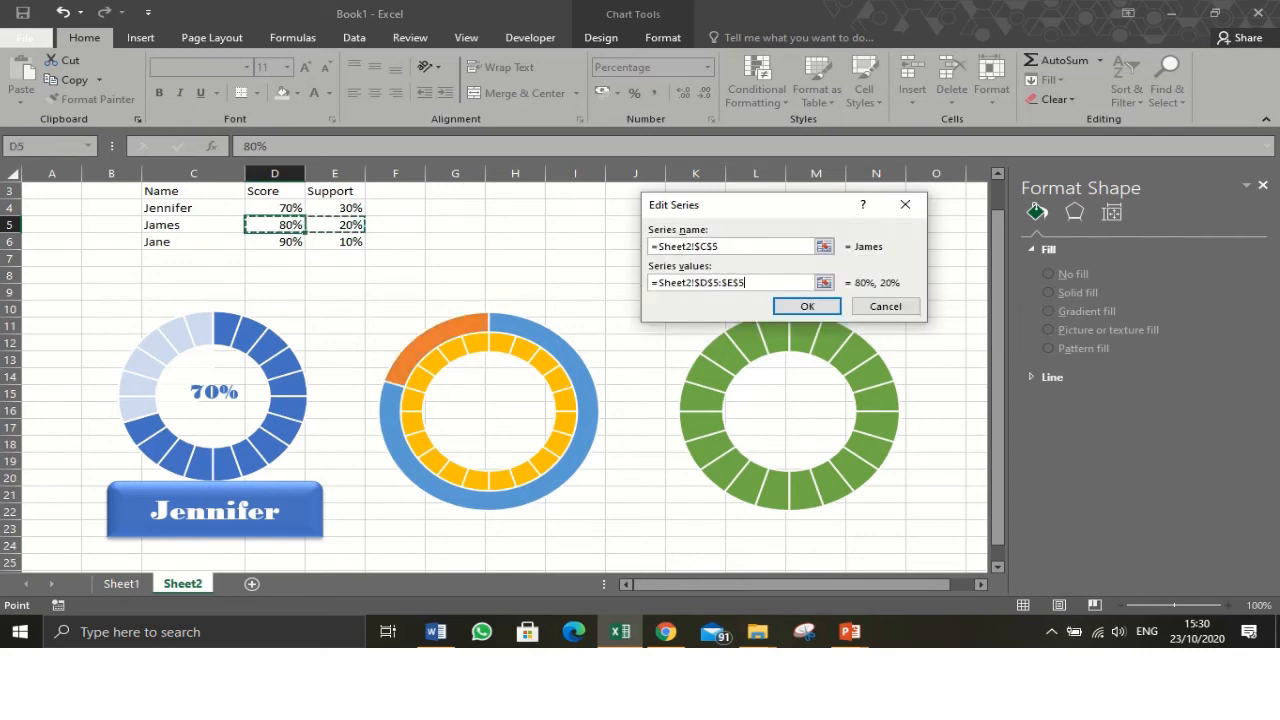
key("Return")
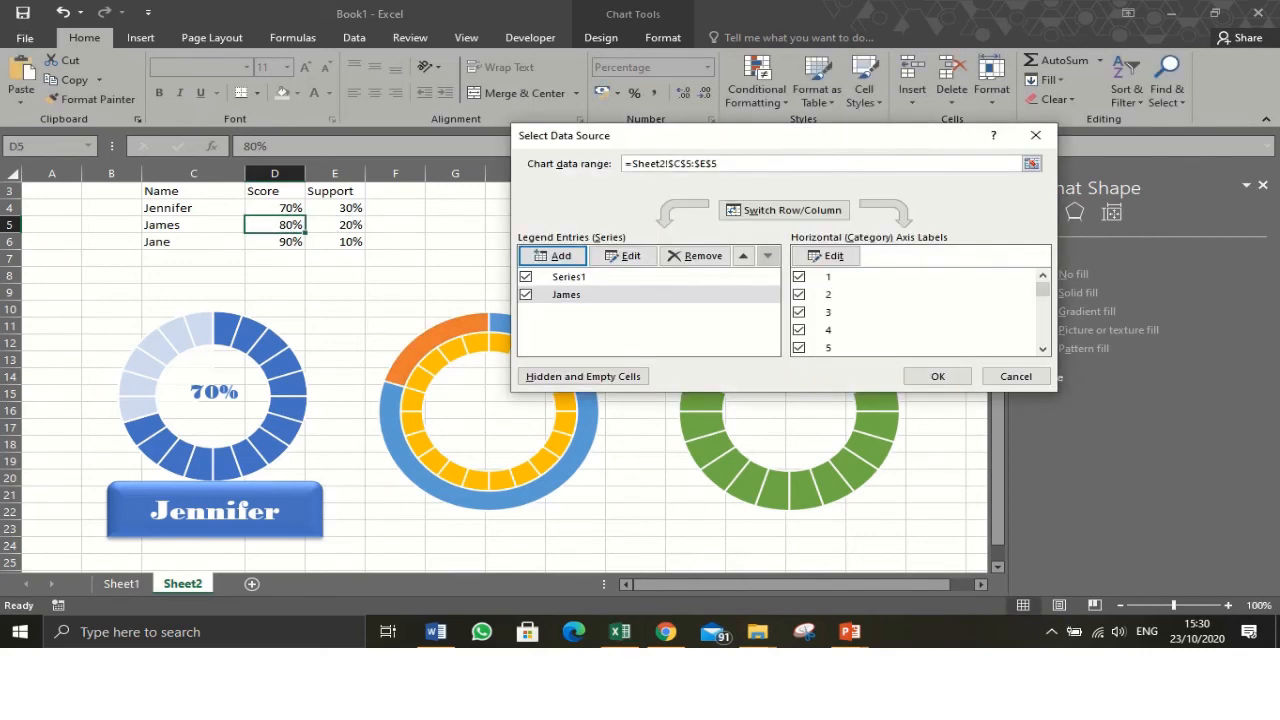
left_click(937, 376)
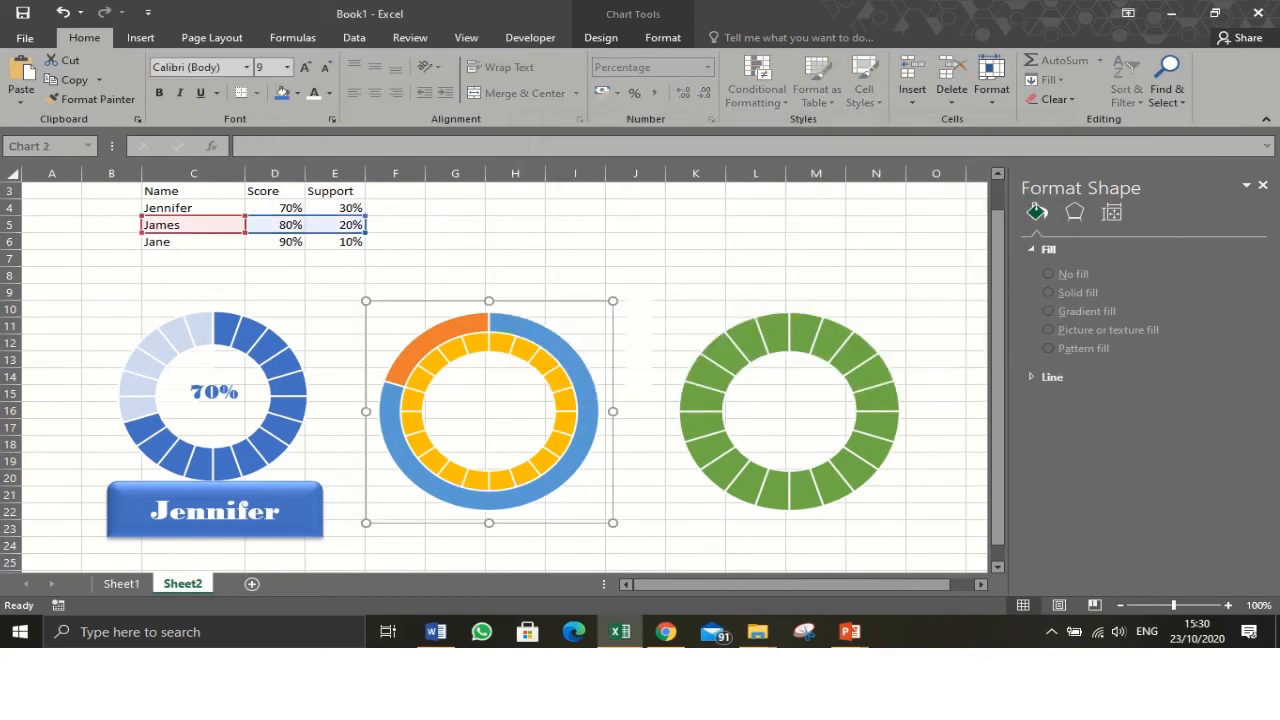
- Change the yellow chart to a Combo chart type, setting Series1 to Doughnut
right_click(484, 392)
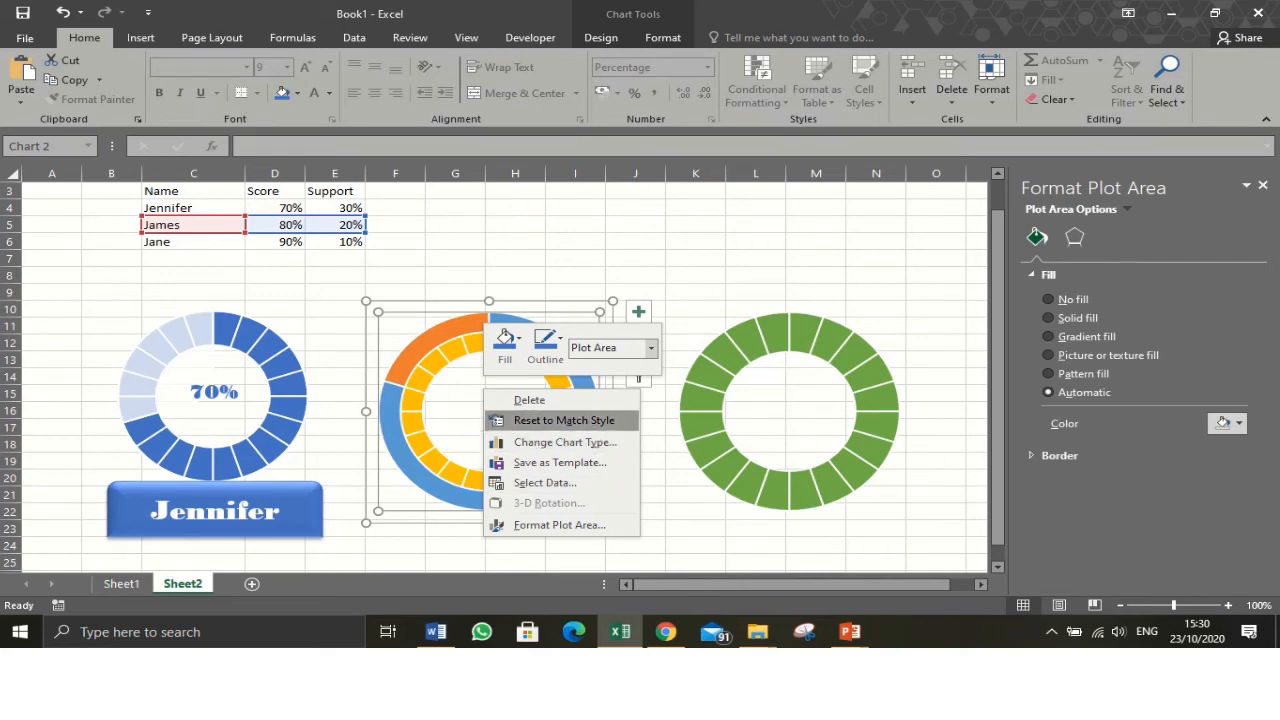
key("Escape")
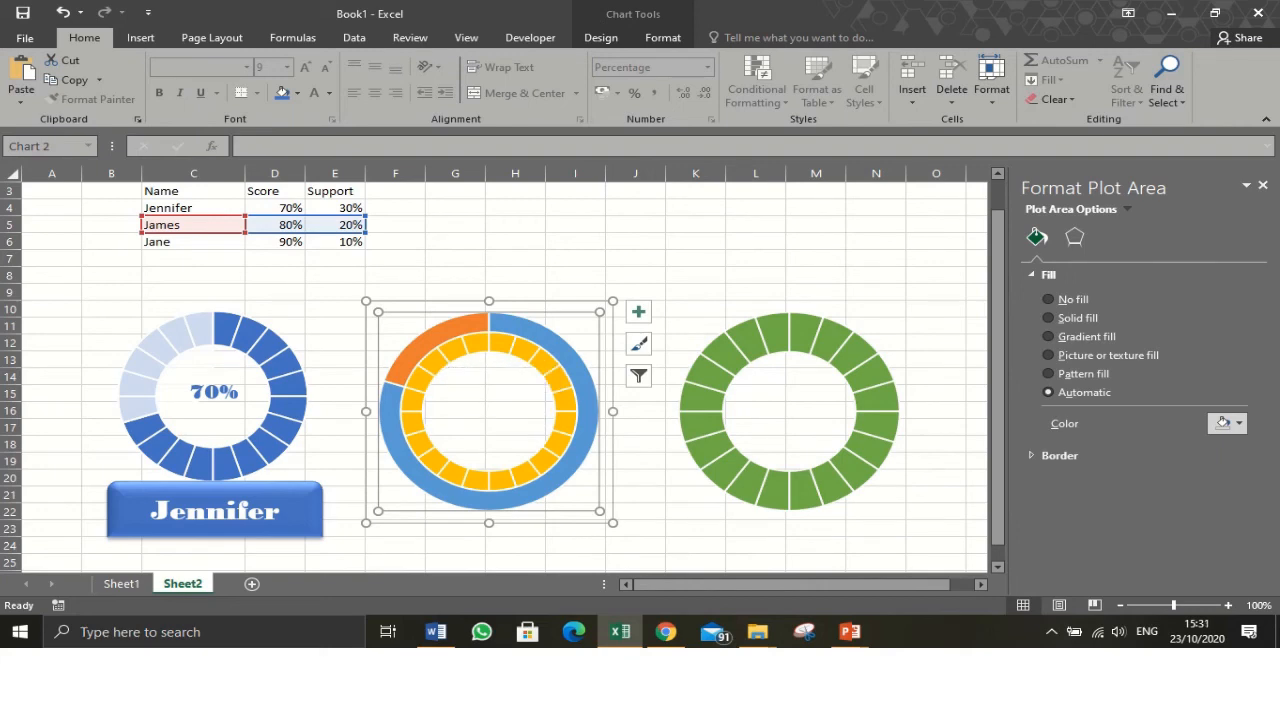
right_click(480, 392)
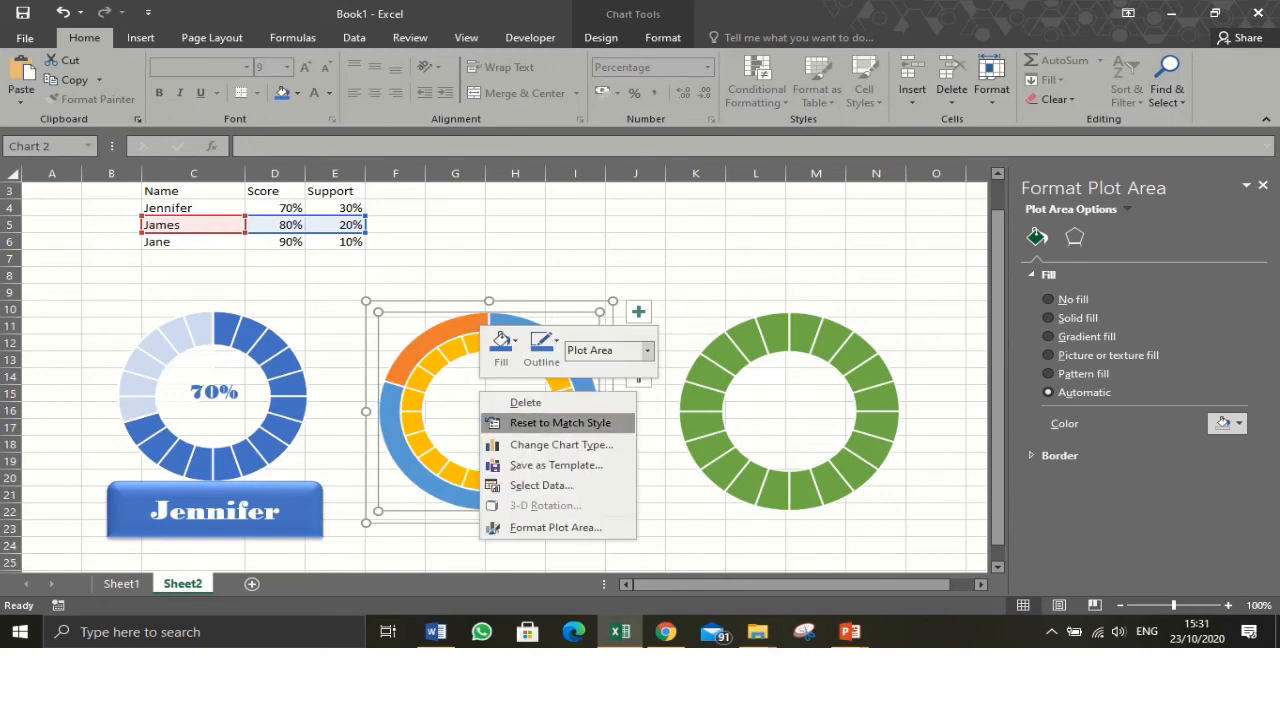
left_click(560, 444)
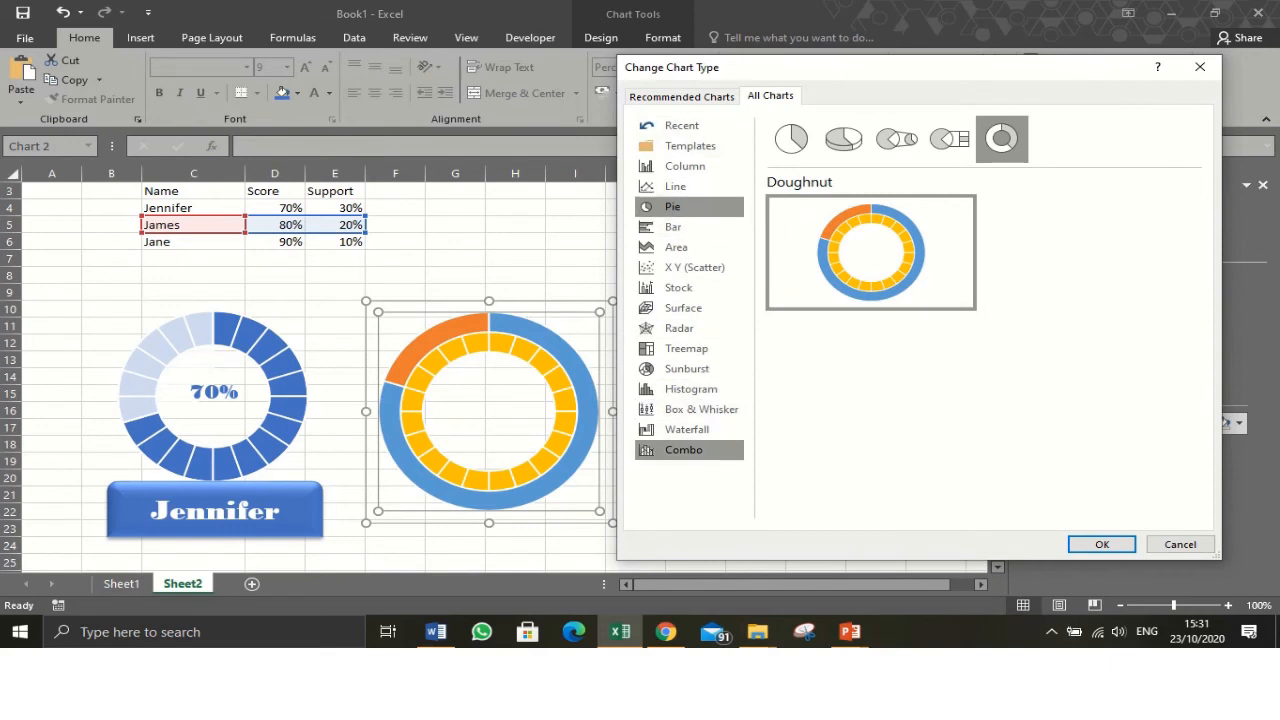
left_click(684, 449)
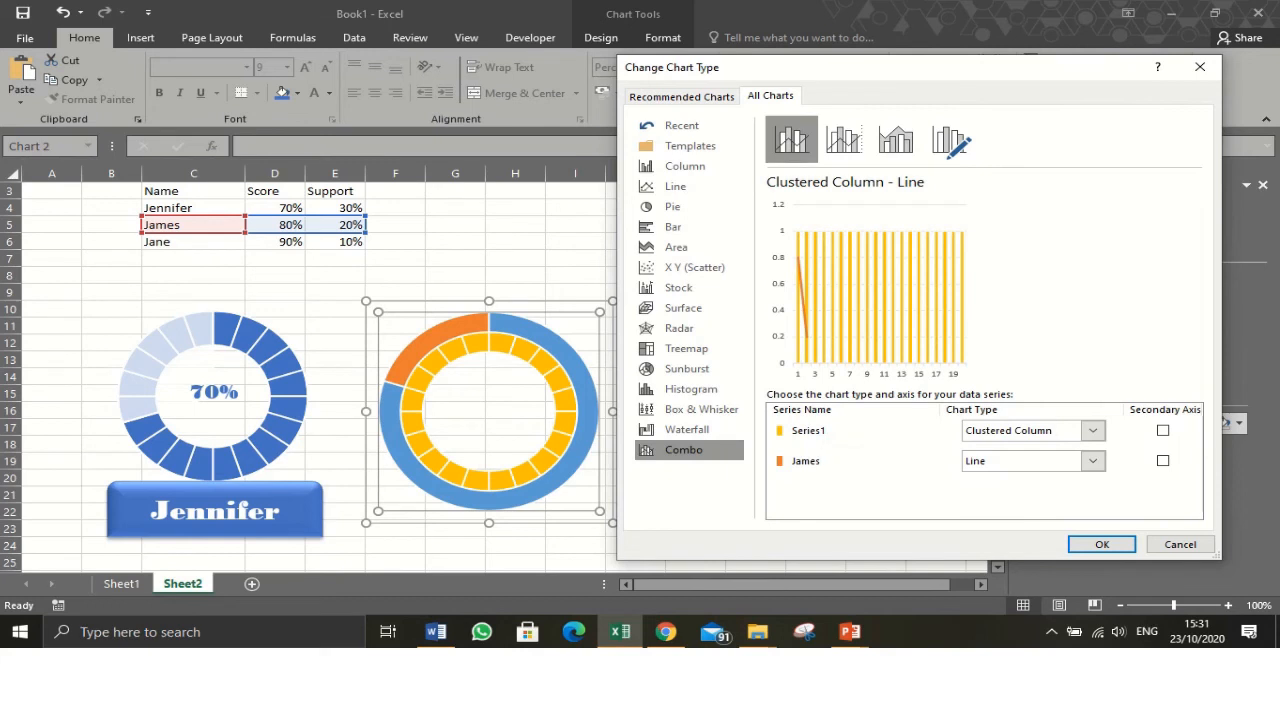
left_click(1092, 430)
scroll(1094, 300, "down", 4)
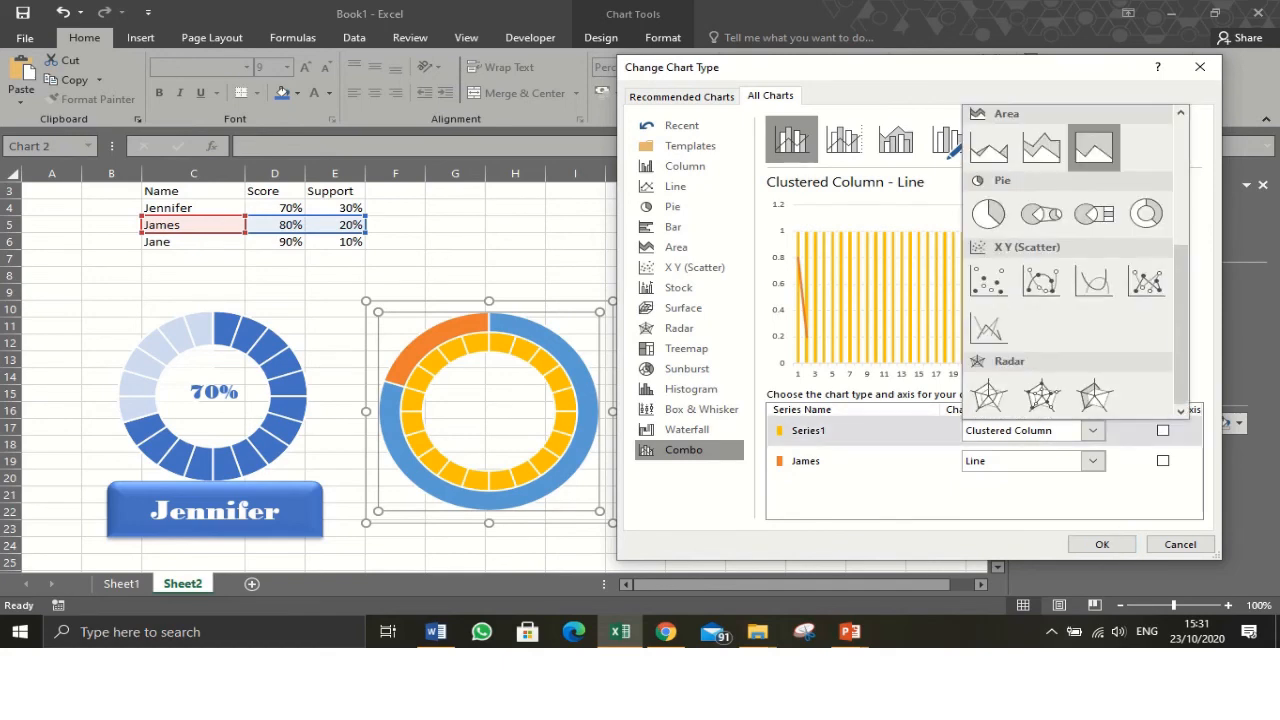
left_click(1146, 213)
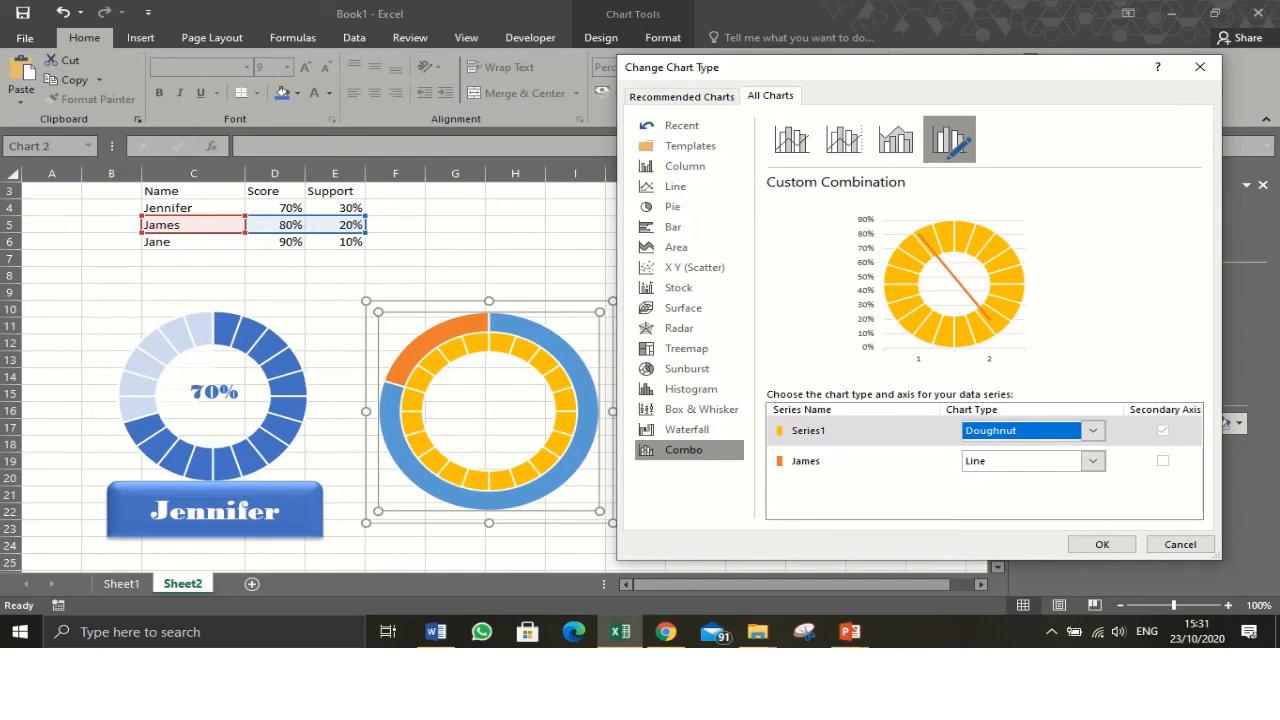
- Set the James series to Pie on the secondary axis and apply the combo chart
left_click(1092, 460)
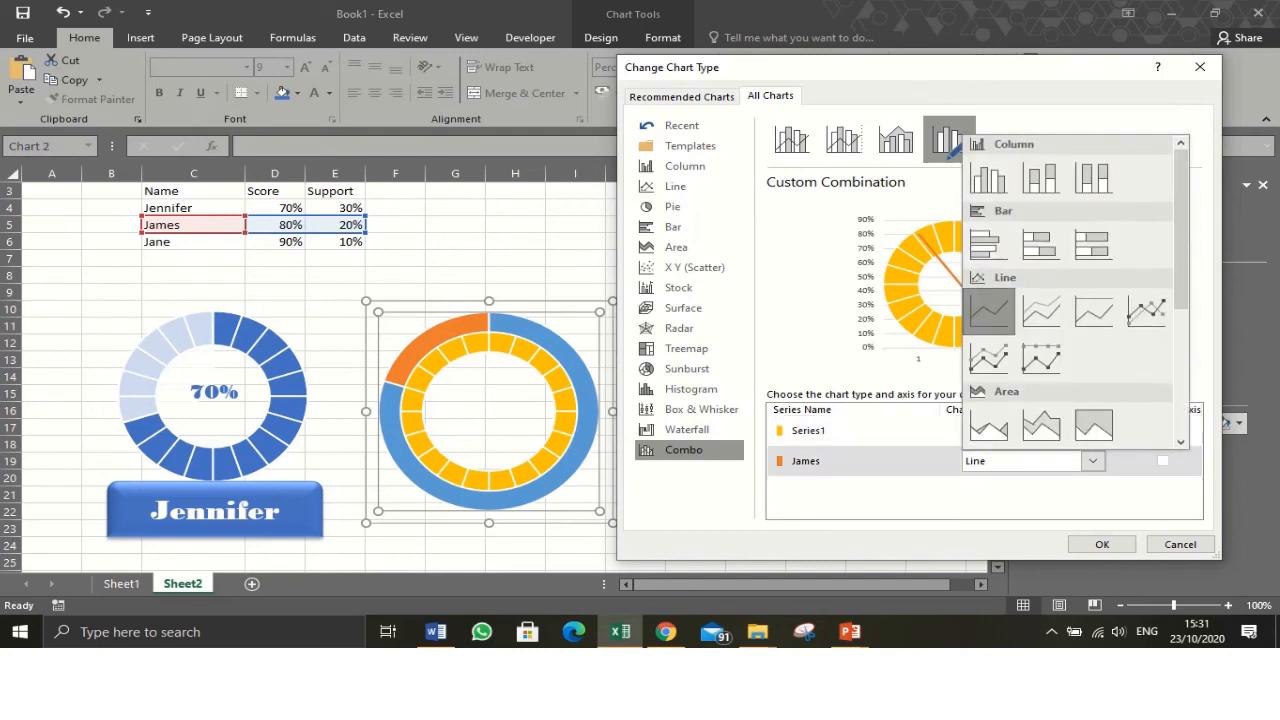
scroll(1041, 312, "down", 4)
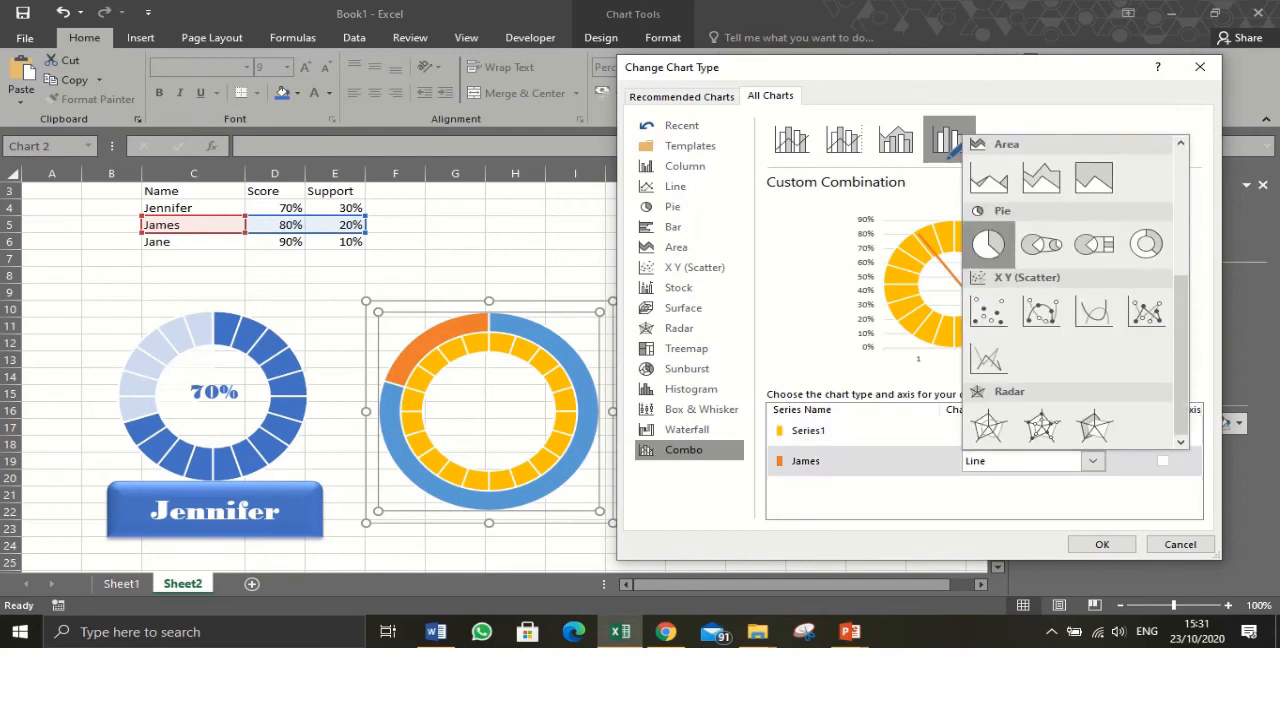
left_click(988, 244)
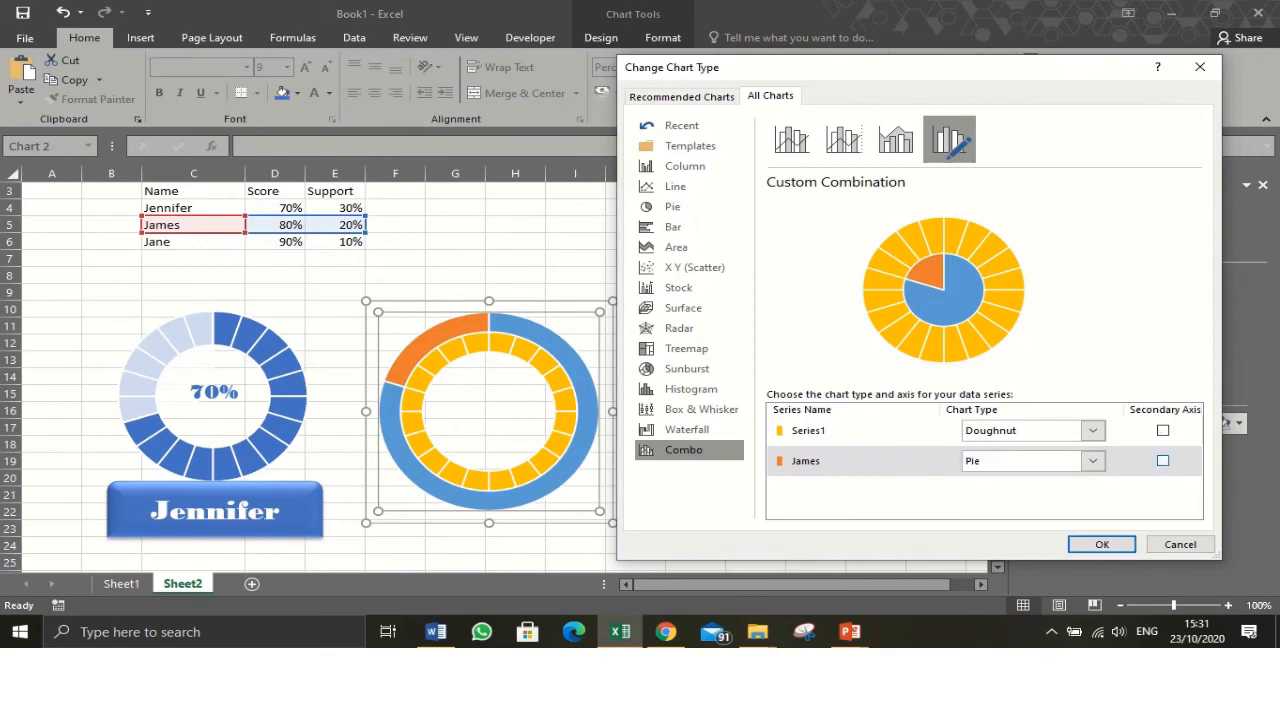
left_click(1162, 460)
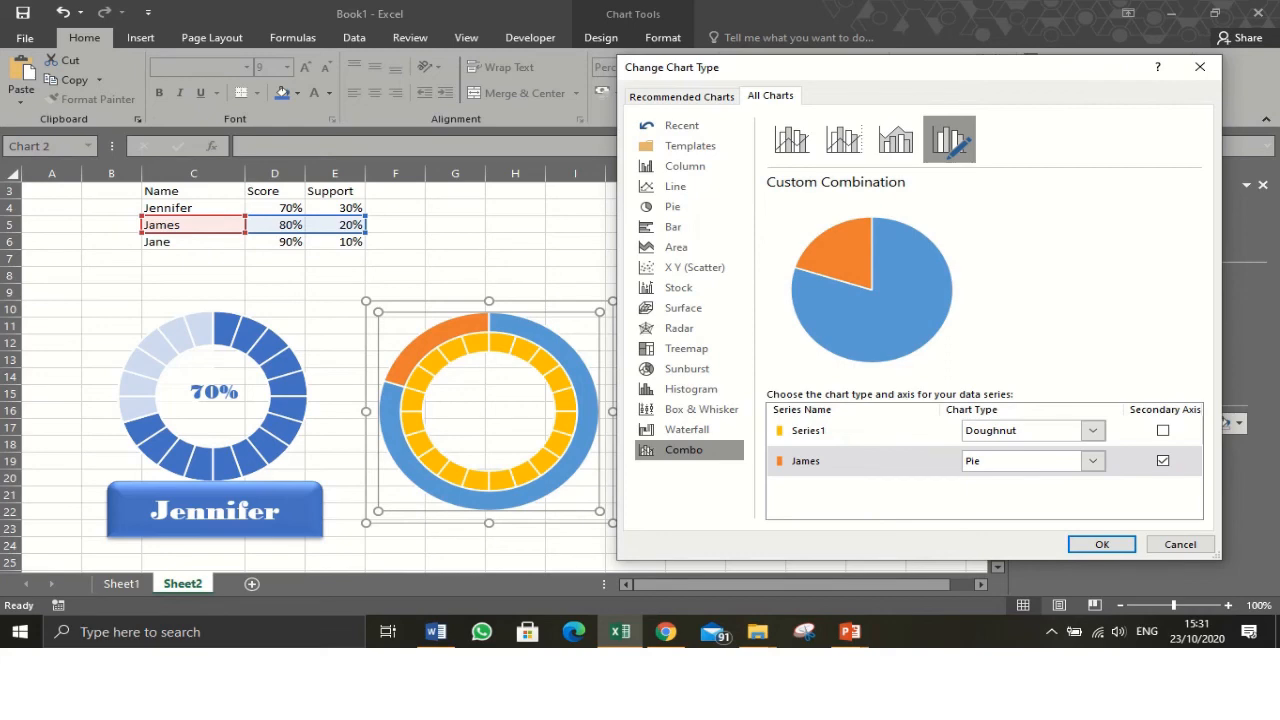
key("Return")
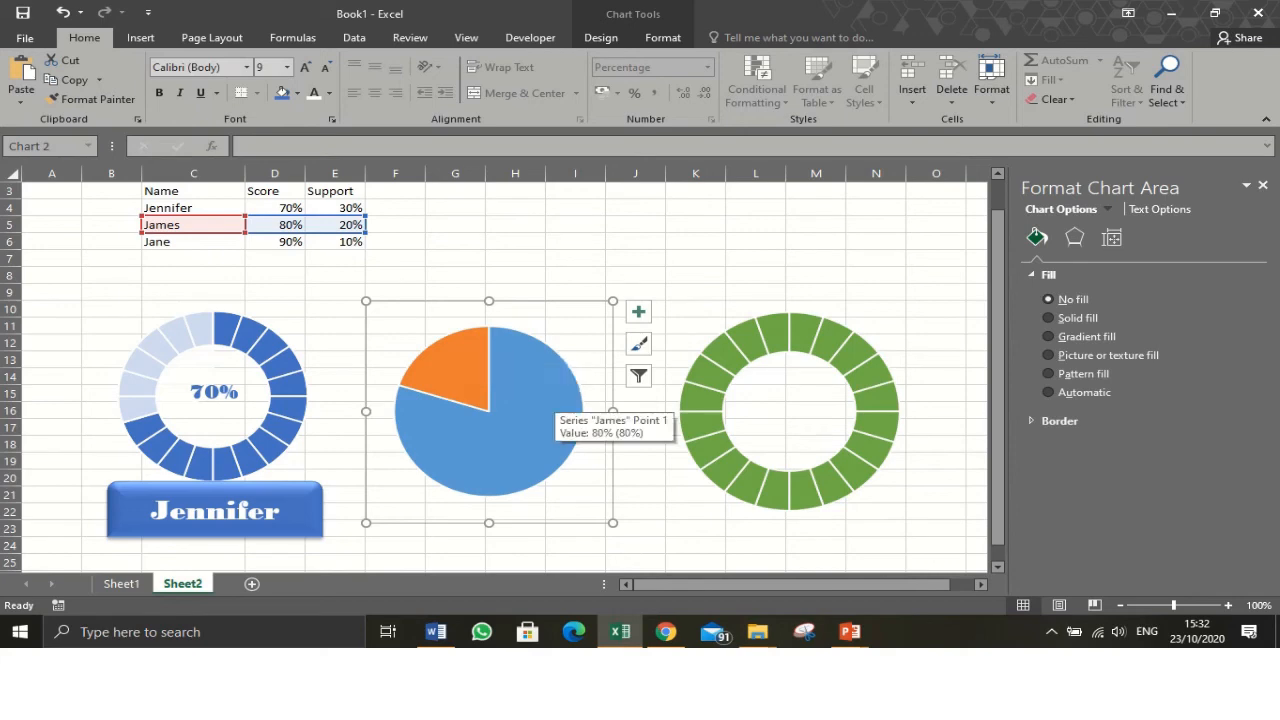
- Remove the fill from James's 80% pie slice so the doughnut shows through
left_click(560, 405)
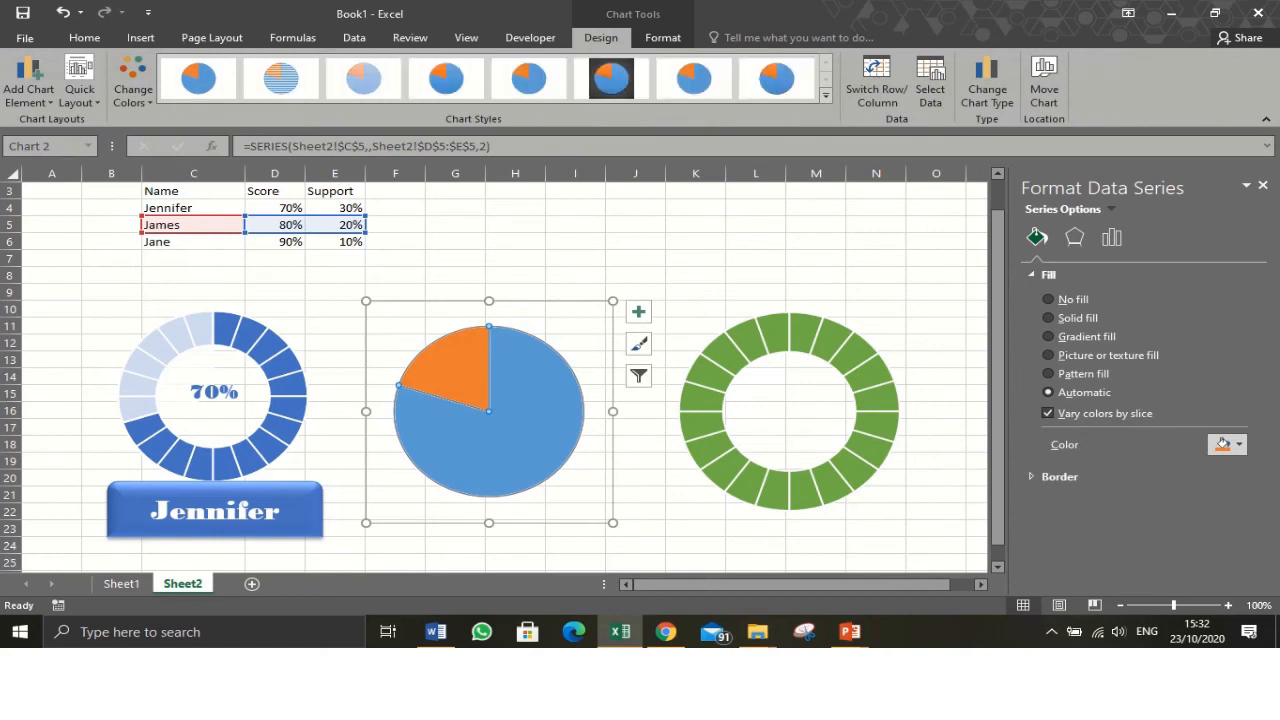
left_click(560, 405)
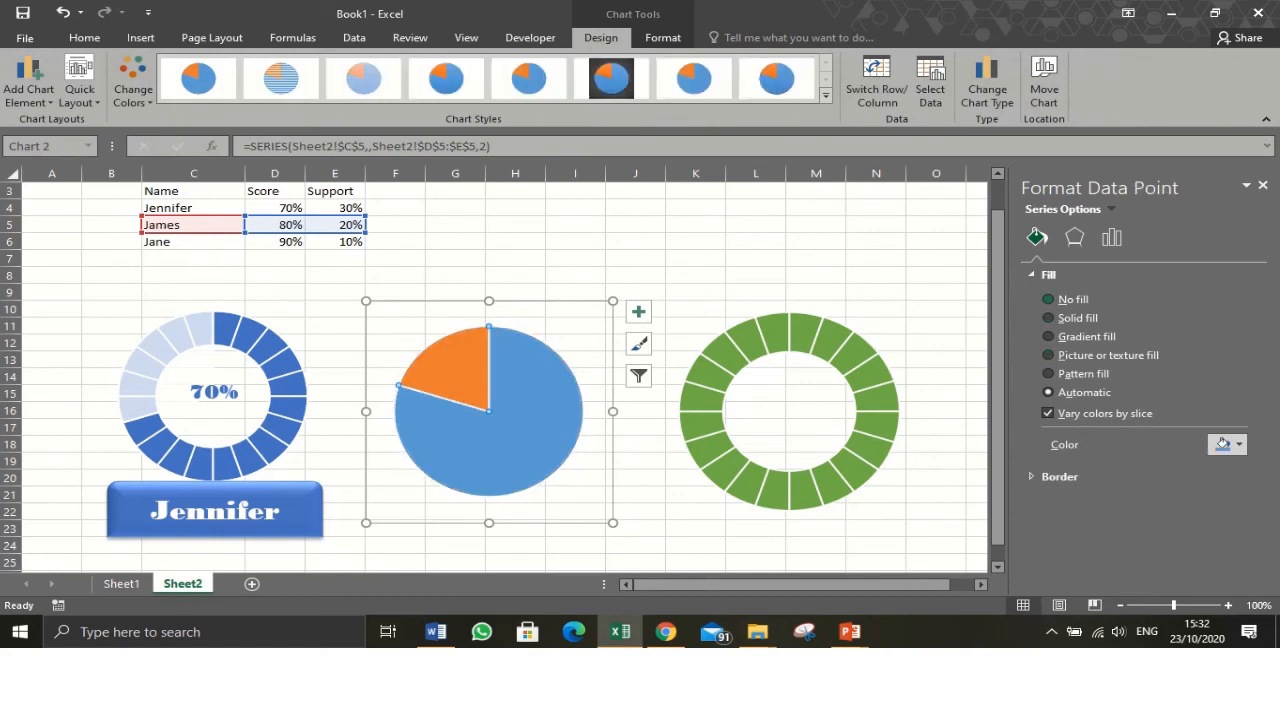
left_click(1068, 300)
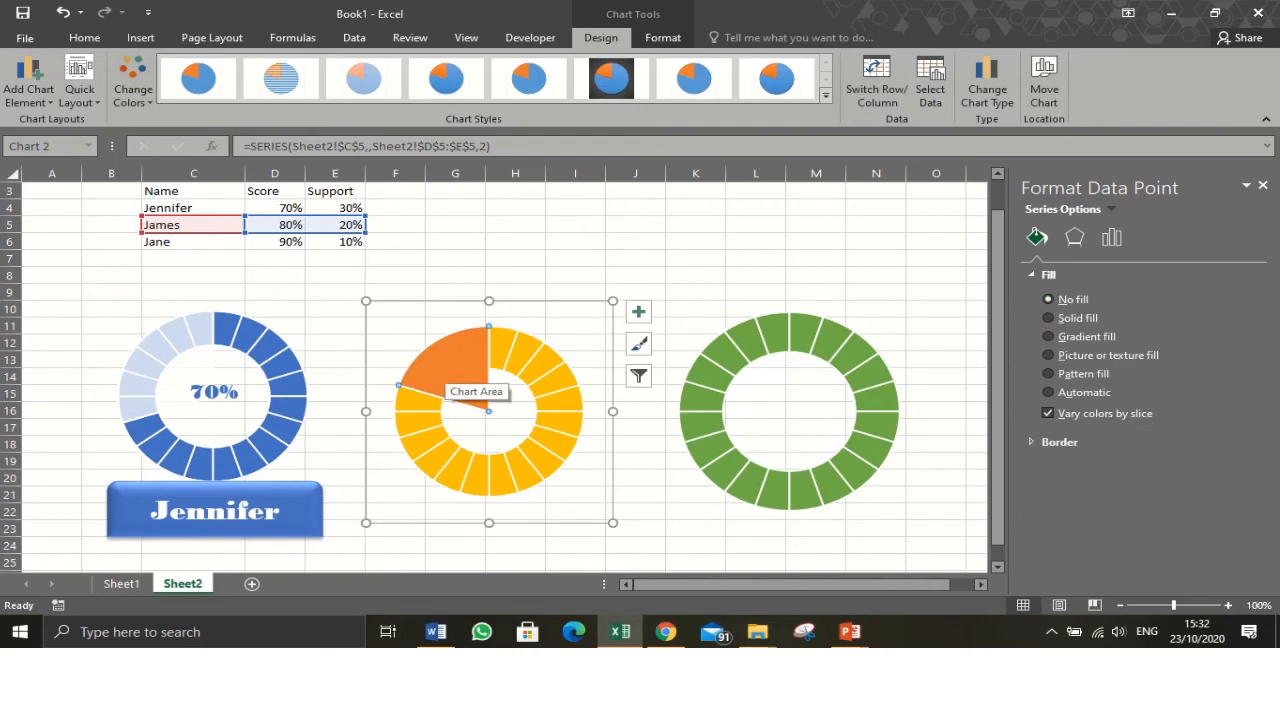
- Fill the remaining 20% pie slice white with about 27% transparency, then close the format pane
left_click(1049, 392)
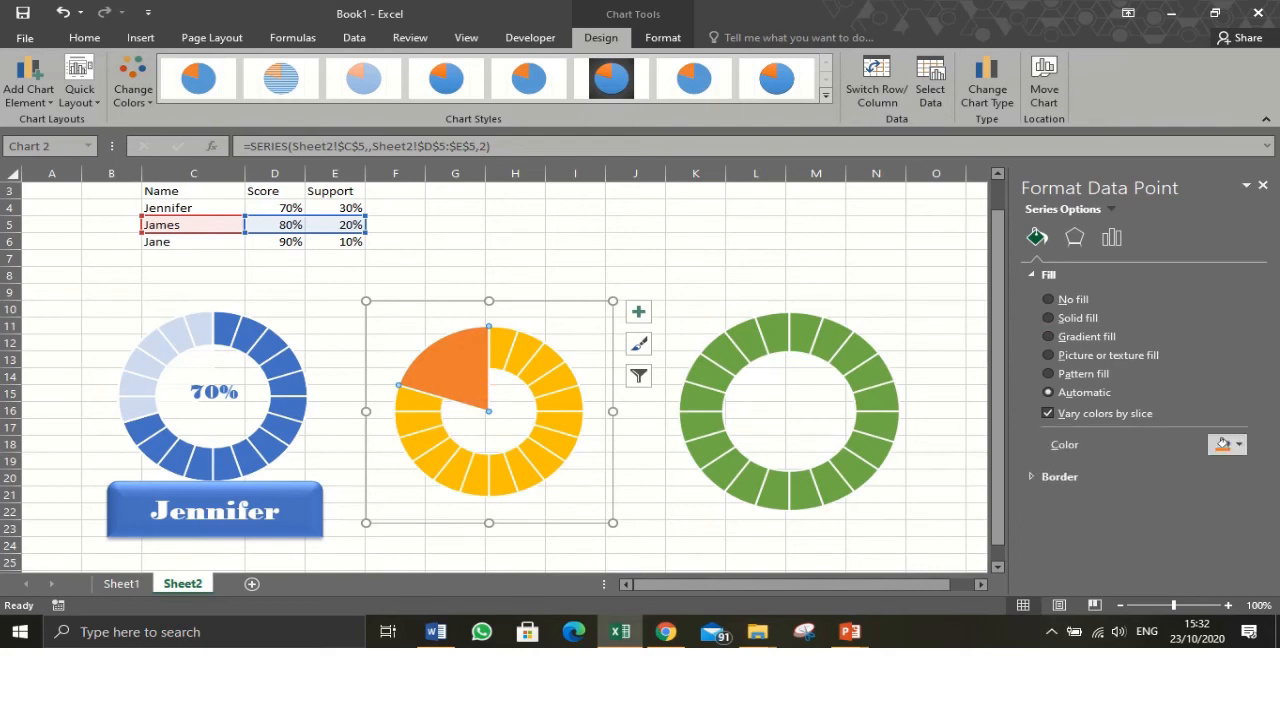
left_click(1238, 444)
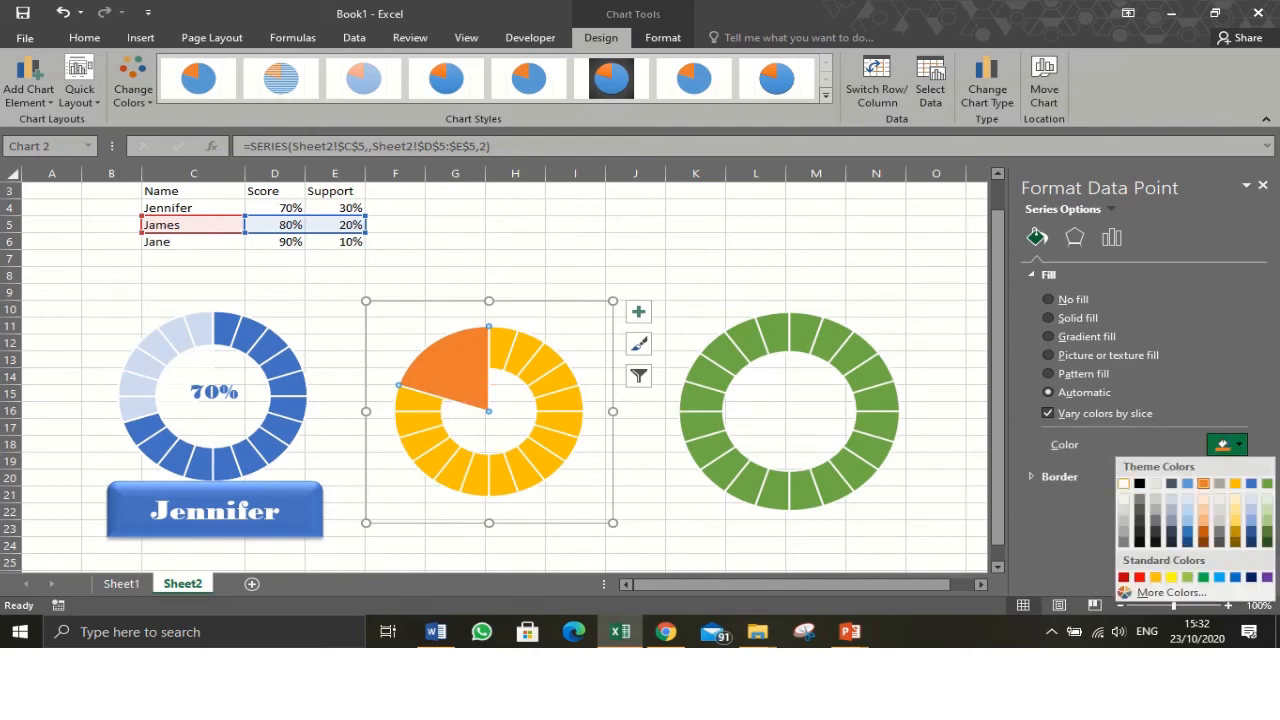
left_click(1123, 483)
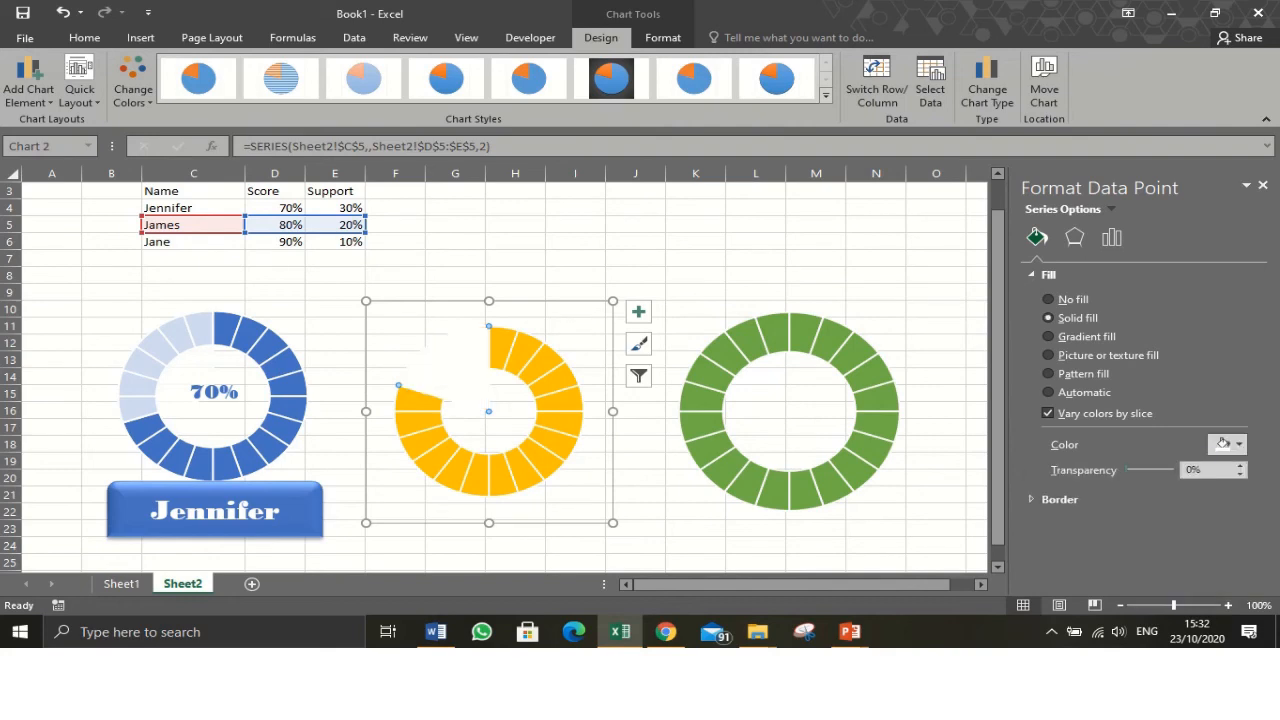
left_click_drag(1126, 469, 1135, 469)
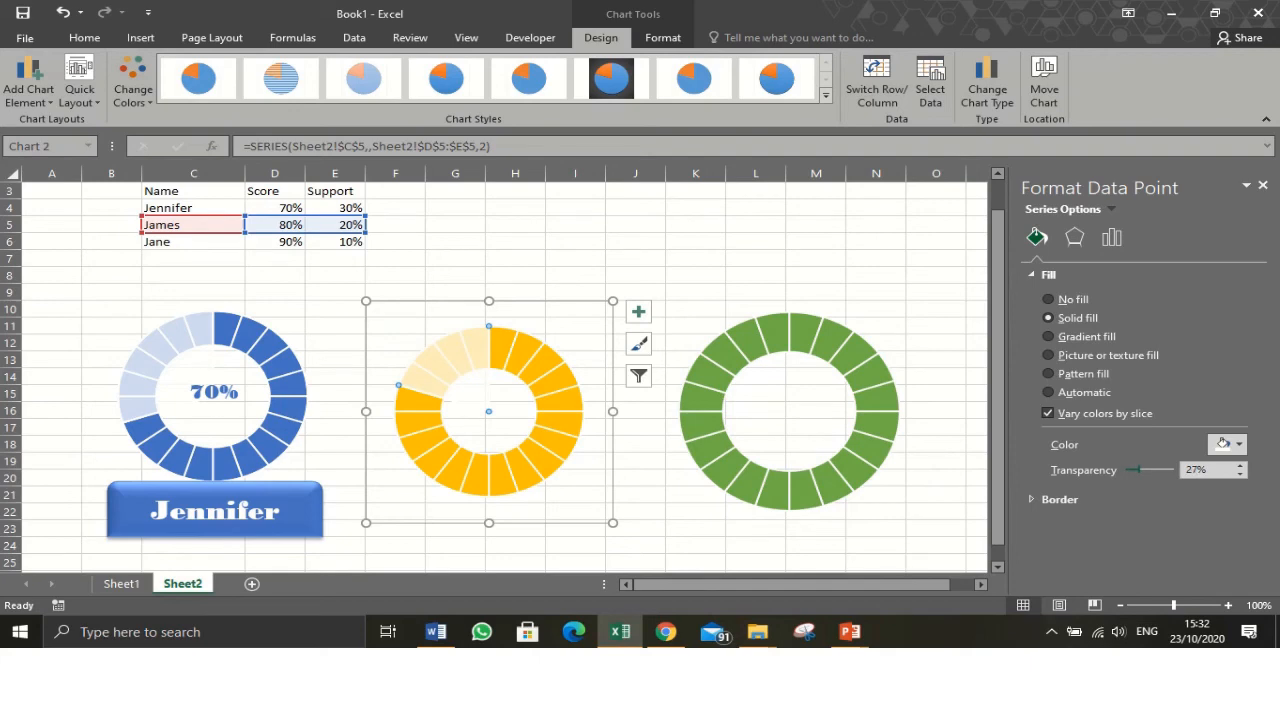
left_click_drag(1135, 469, 1134, 469)
left_click(635, 258)
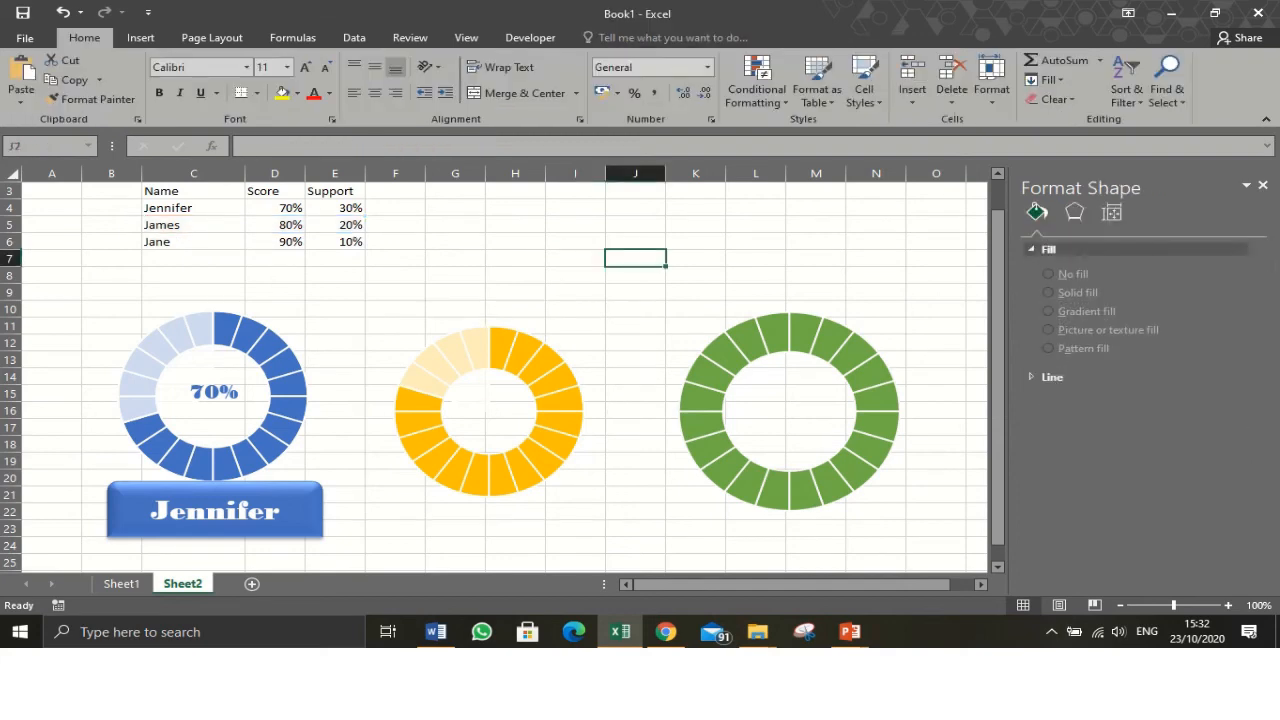
left_click(1263, 185)
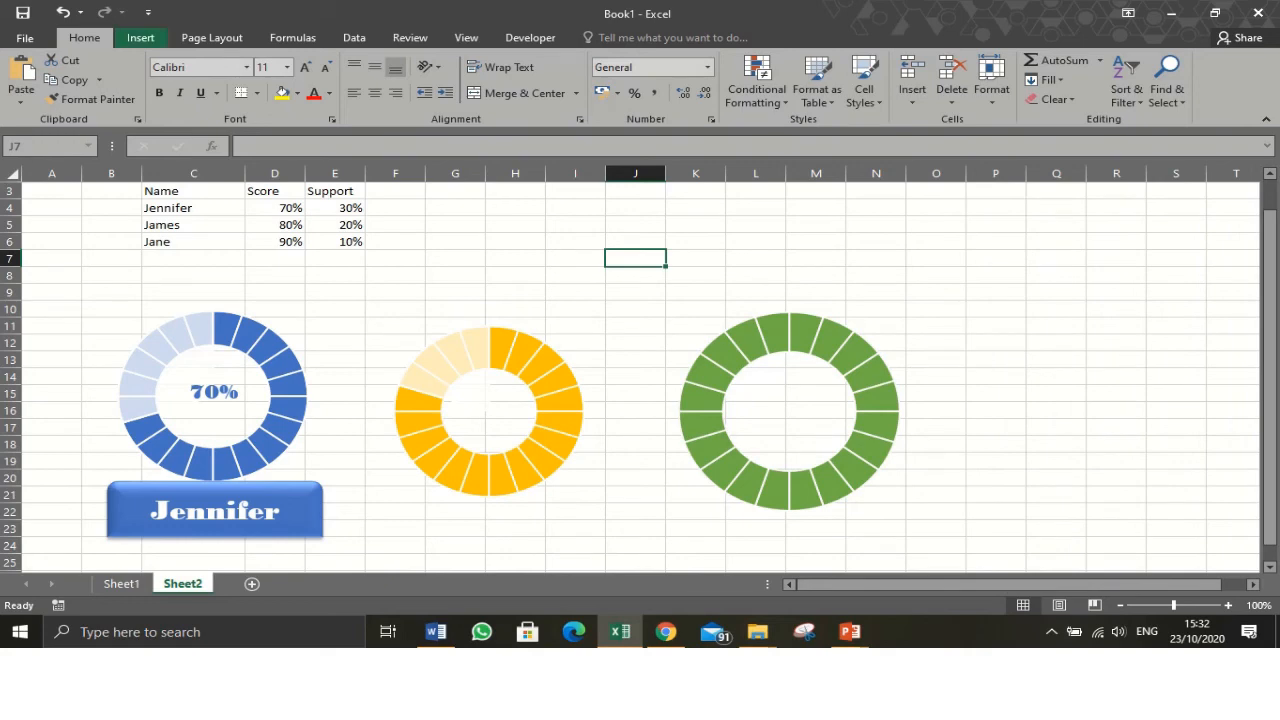
- Draw a text box in the centre of the yellow doughnut chart
left_click(140, 37)
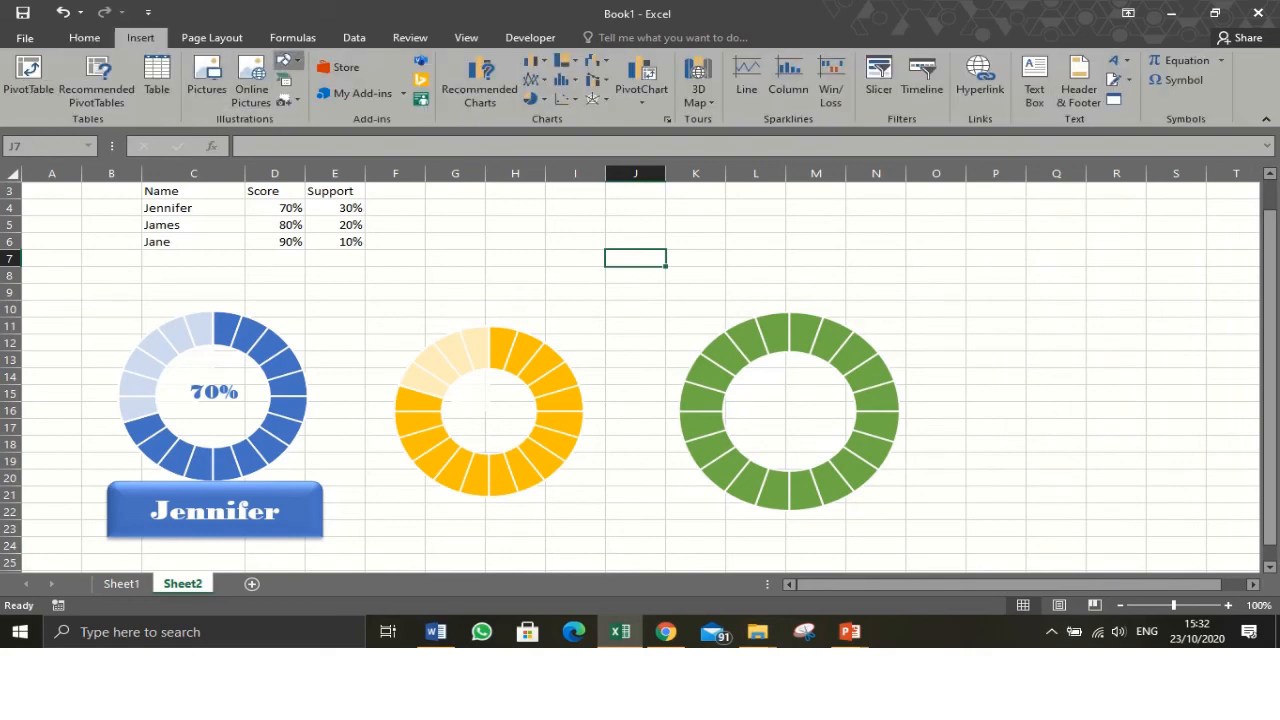
left_click(285, 60)
left_click(303, 98)
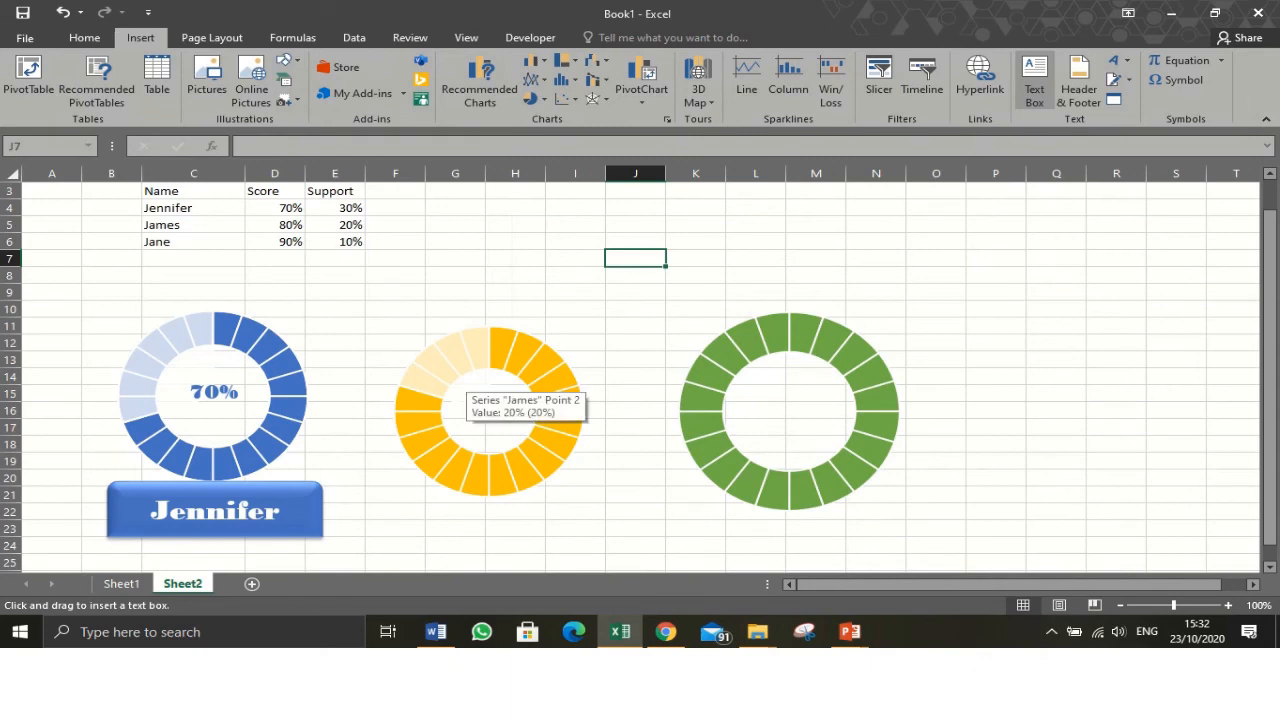
mouse_move(460, 388)
left_mouse_down()
mouse_move(468, 414)
mouse_move(524, 436)
left_mouse_up()
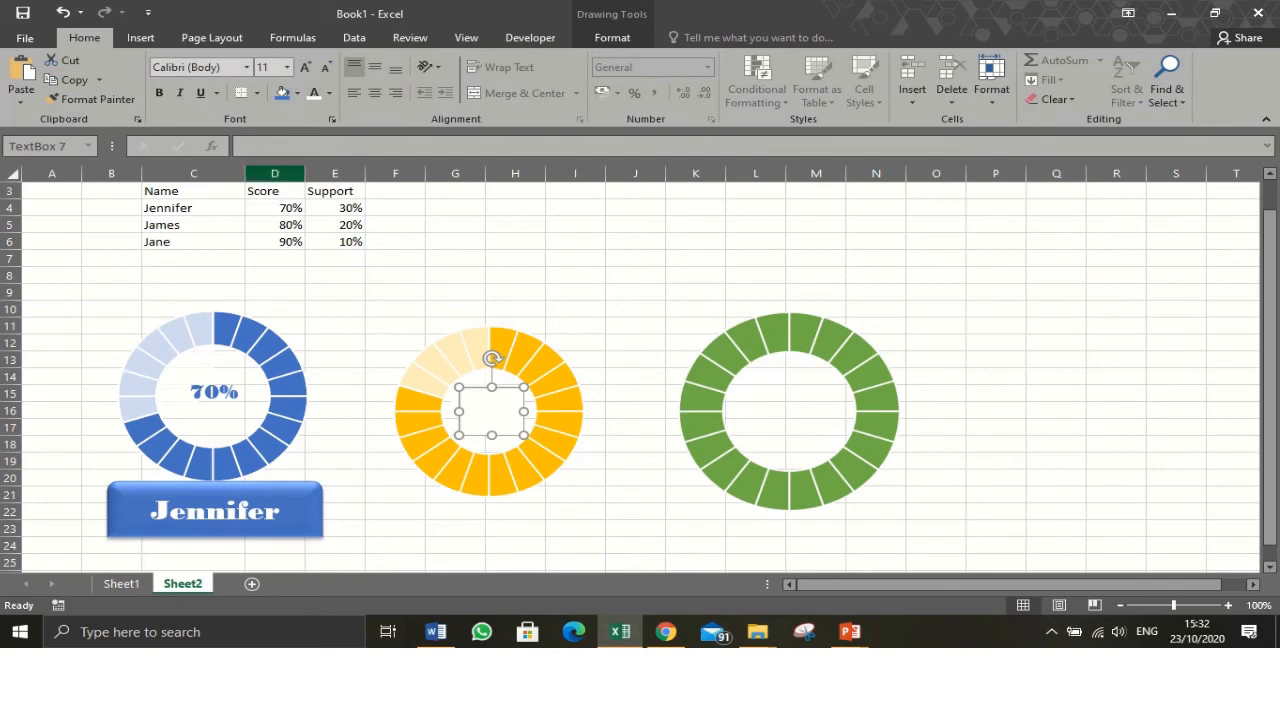
left_click(275, 147)
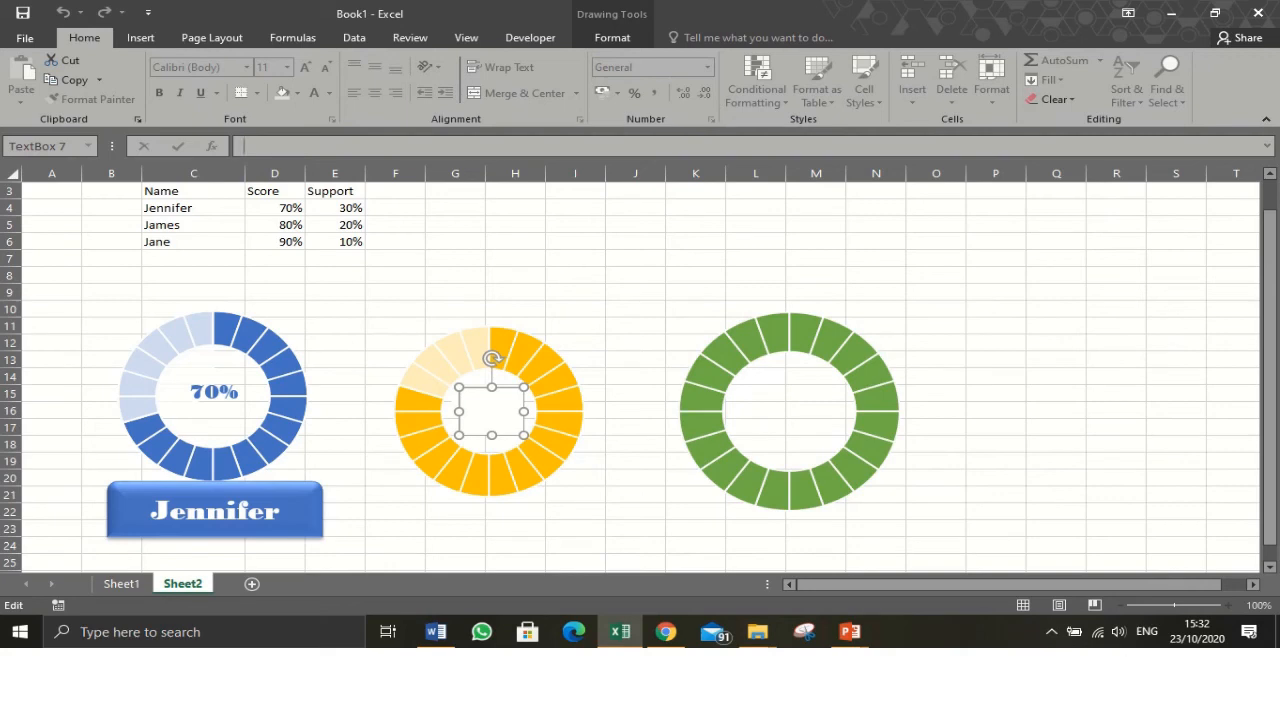
left_click(275, 225)
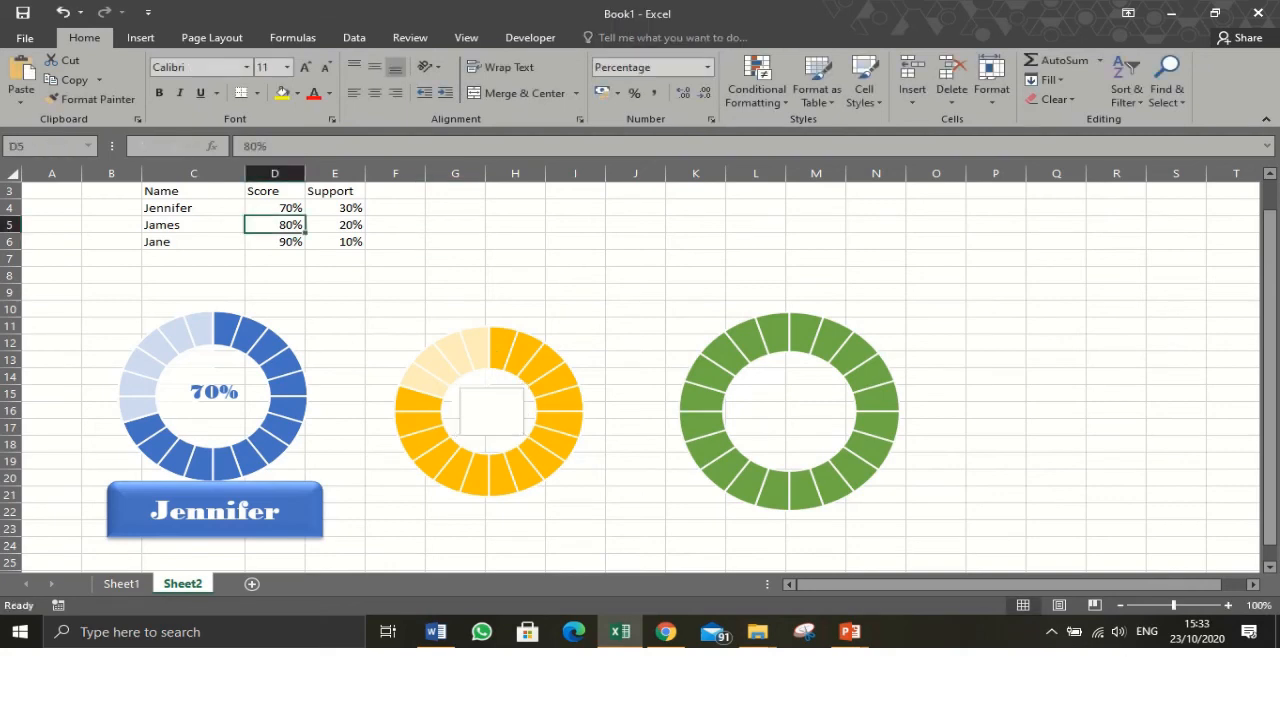
key("BackSpace")
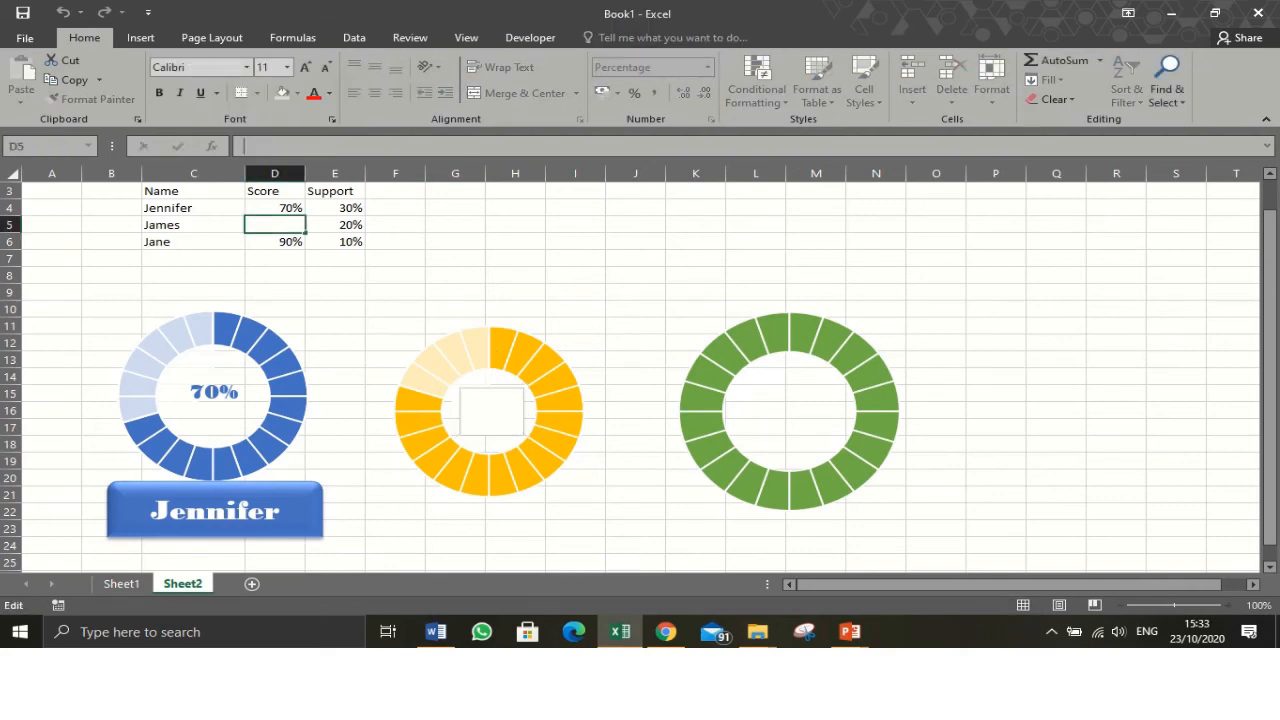
key("Escape")
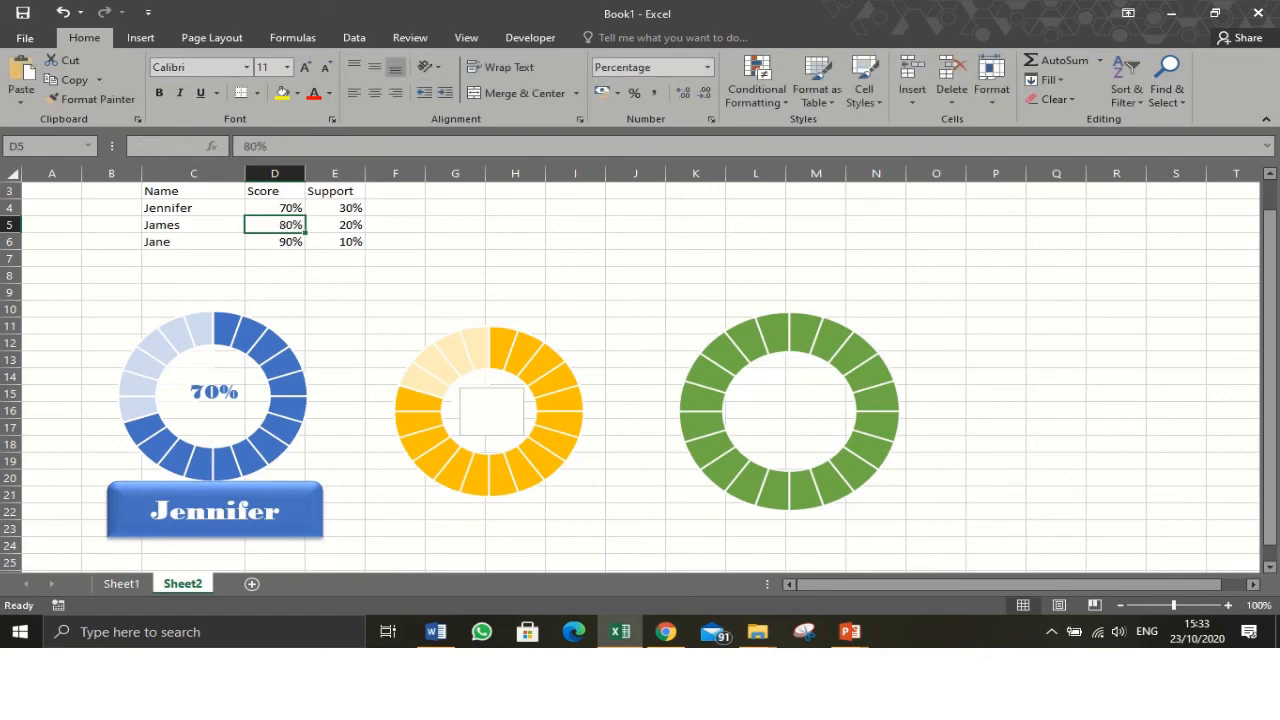
- Link the text box to cell D5 with the formula =$D$5
left_click(468, 399)
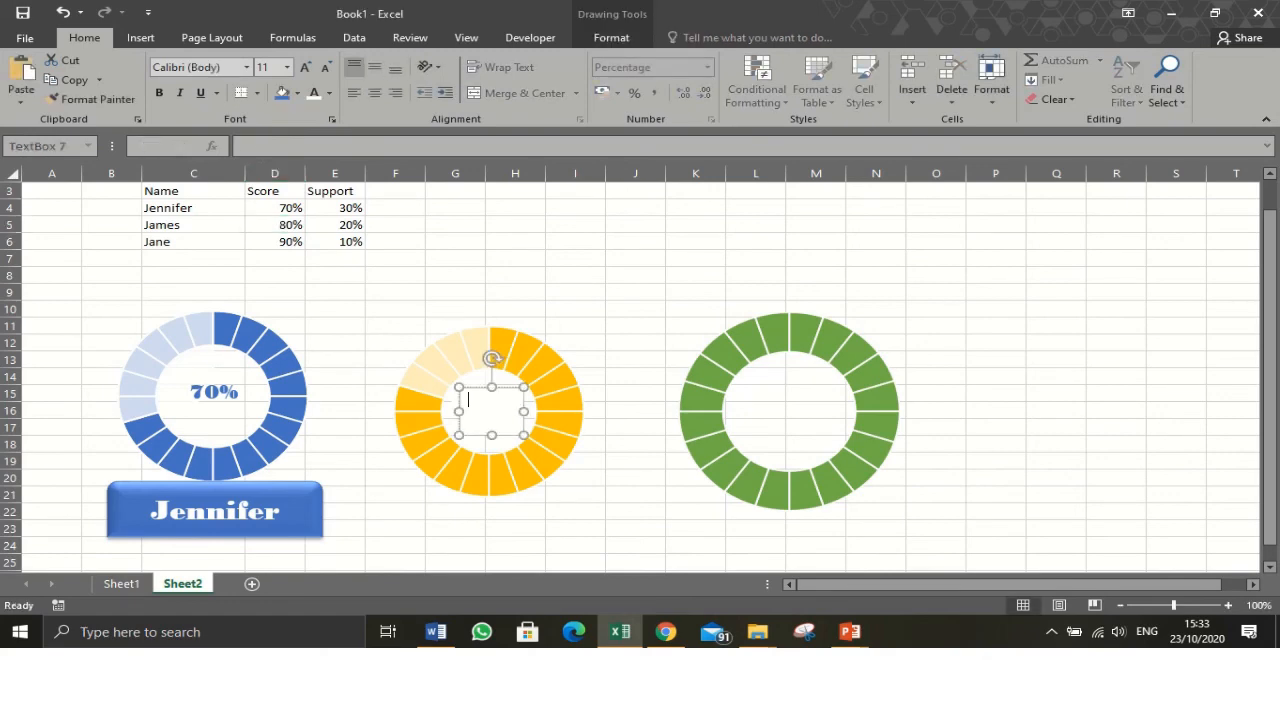
left_click(388, 146)
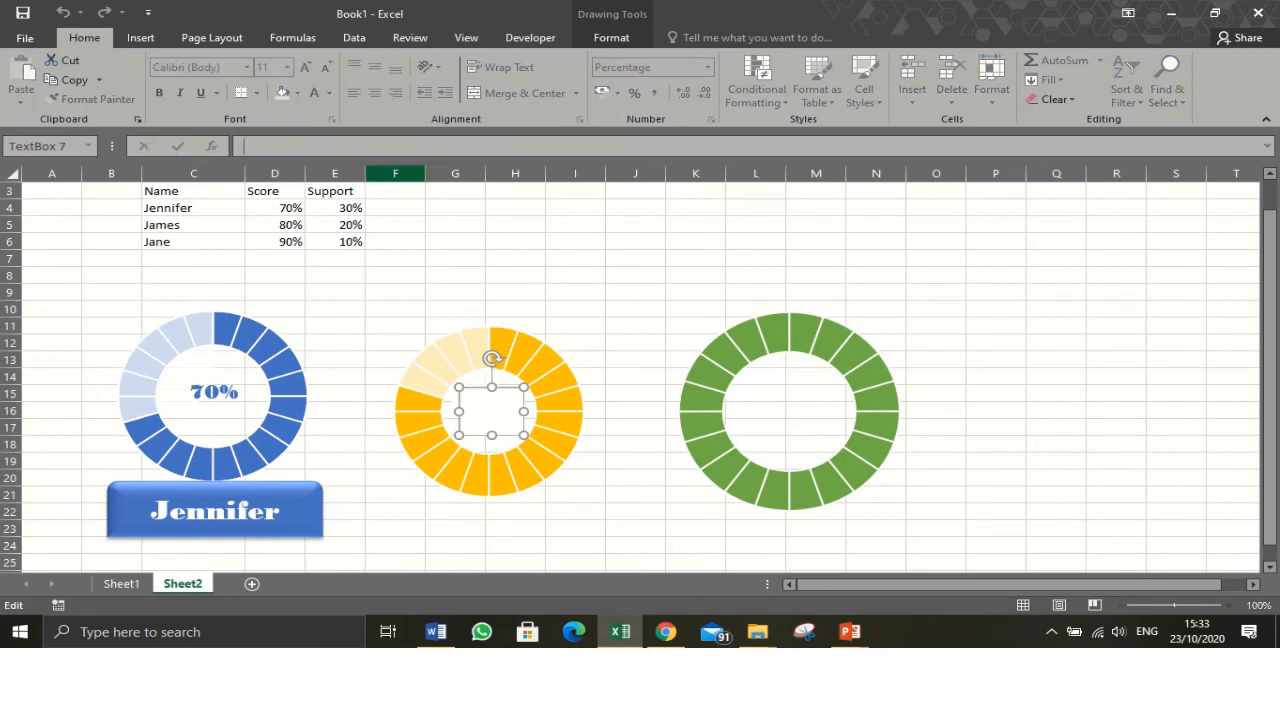
type("=")
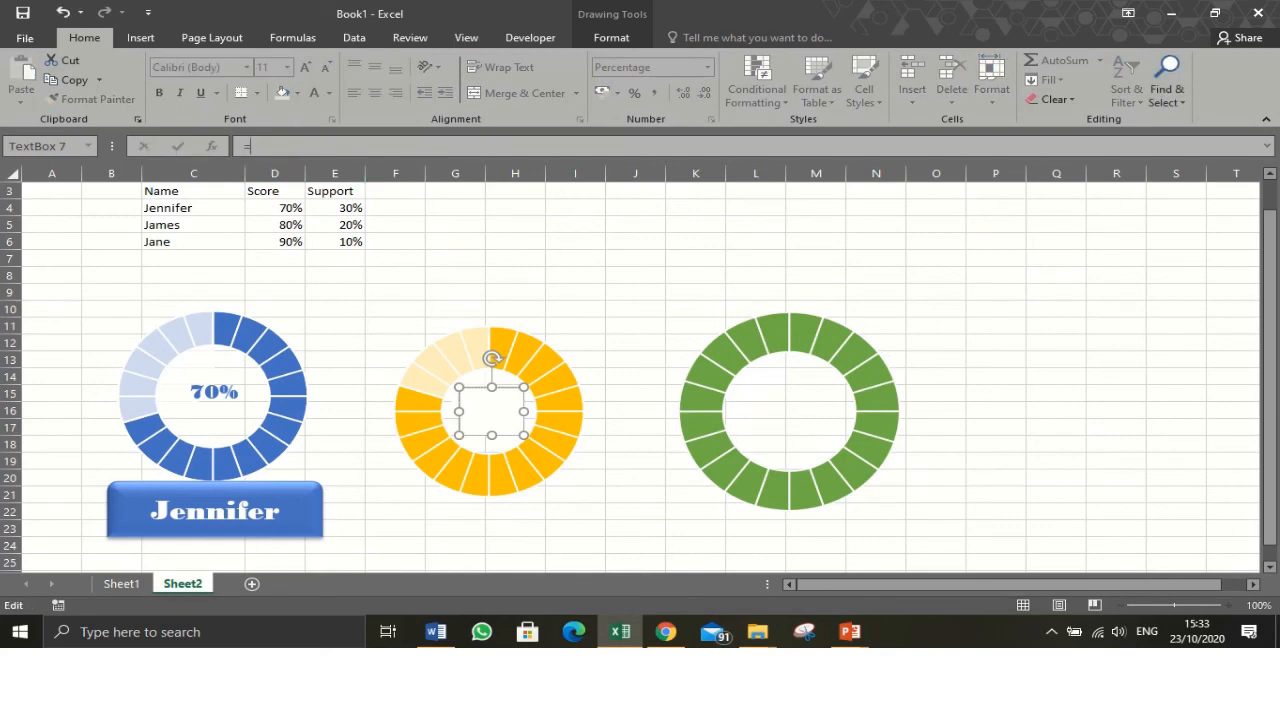
left_click(275, 225)
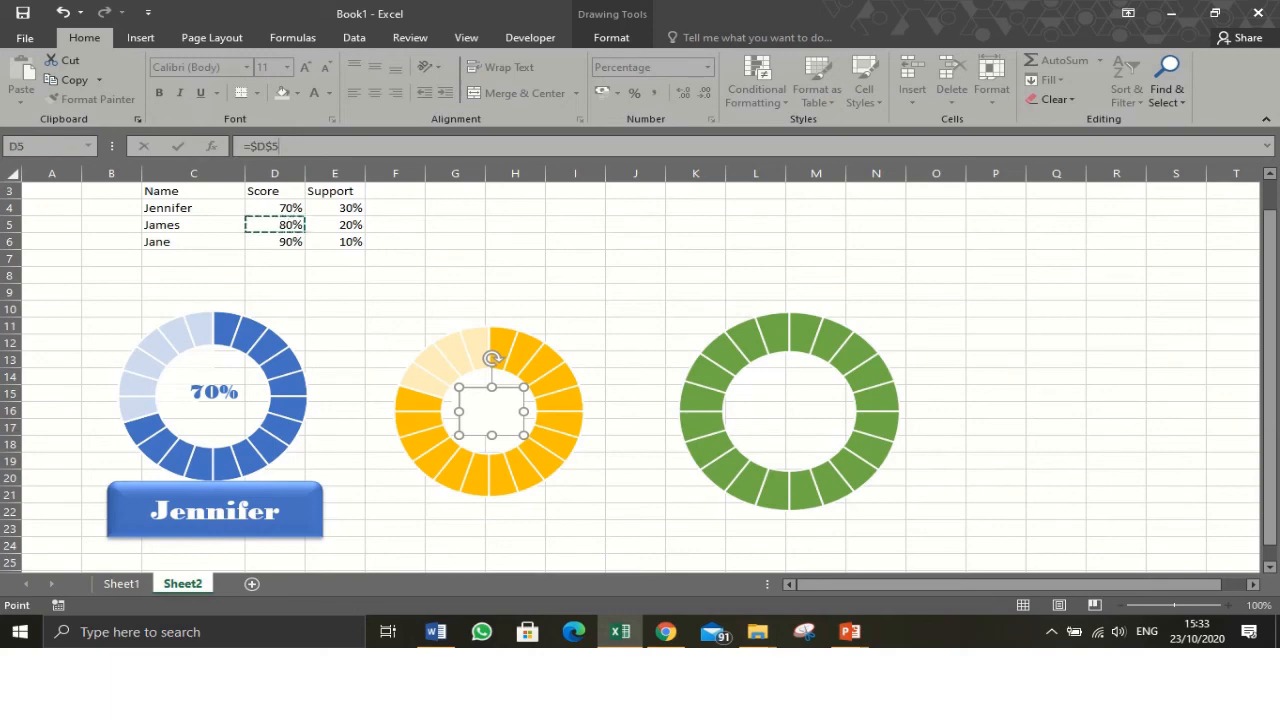
key("Return")
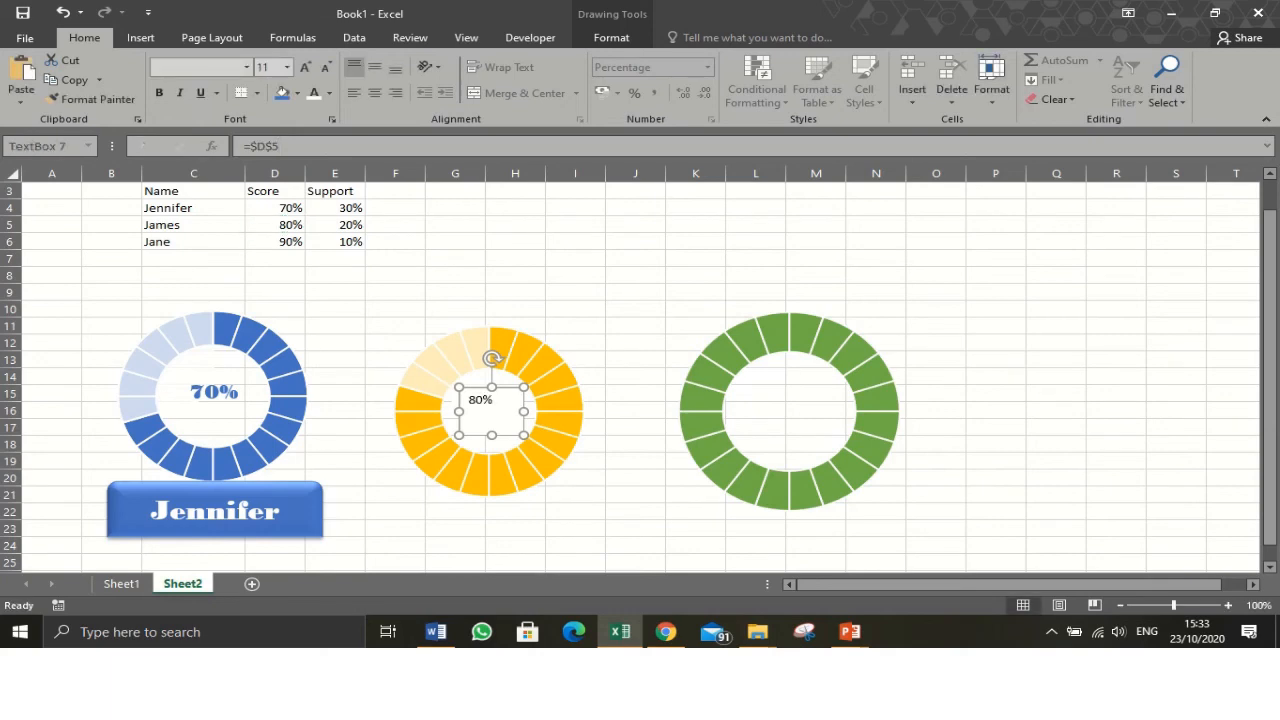
- Centre the label text vertically and horizontally and set the text box to No Fill
left_click(374, 67)
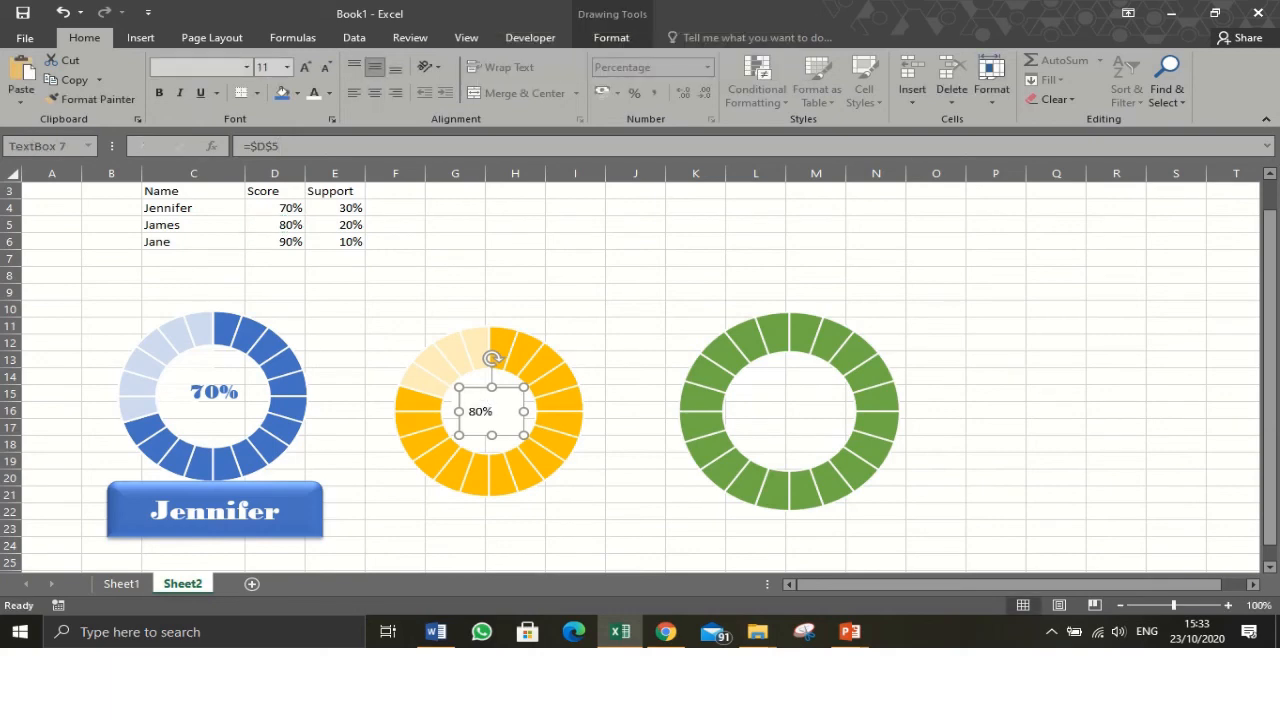
left_click(375, 92)
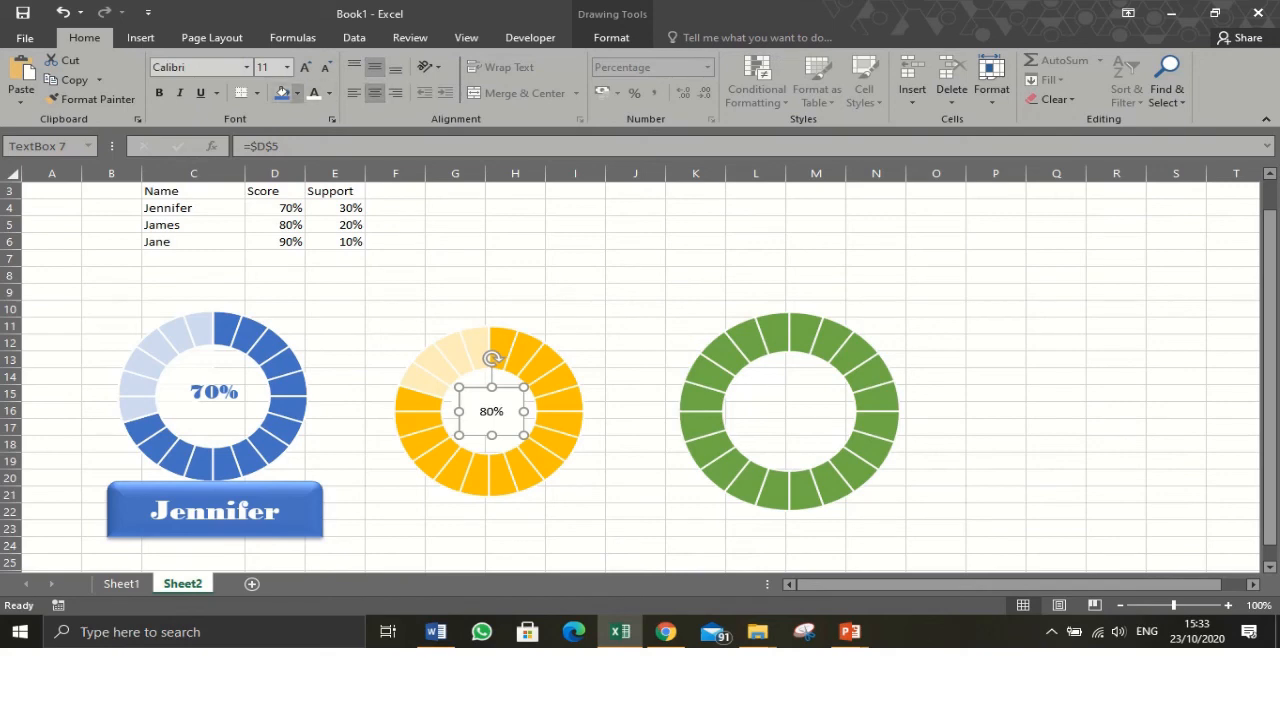
left_click(297, 93)
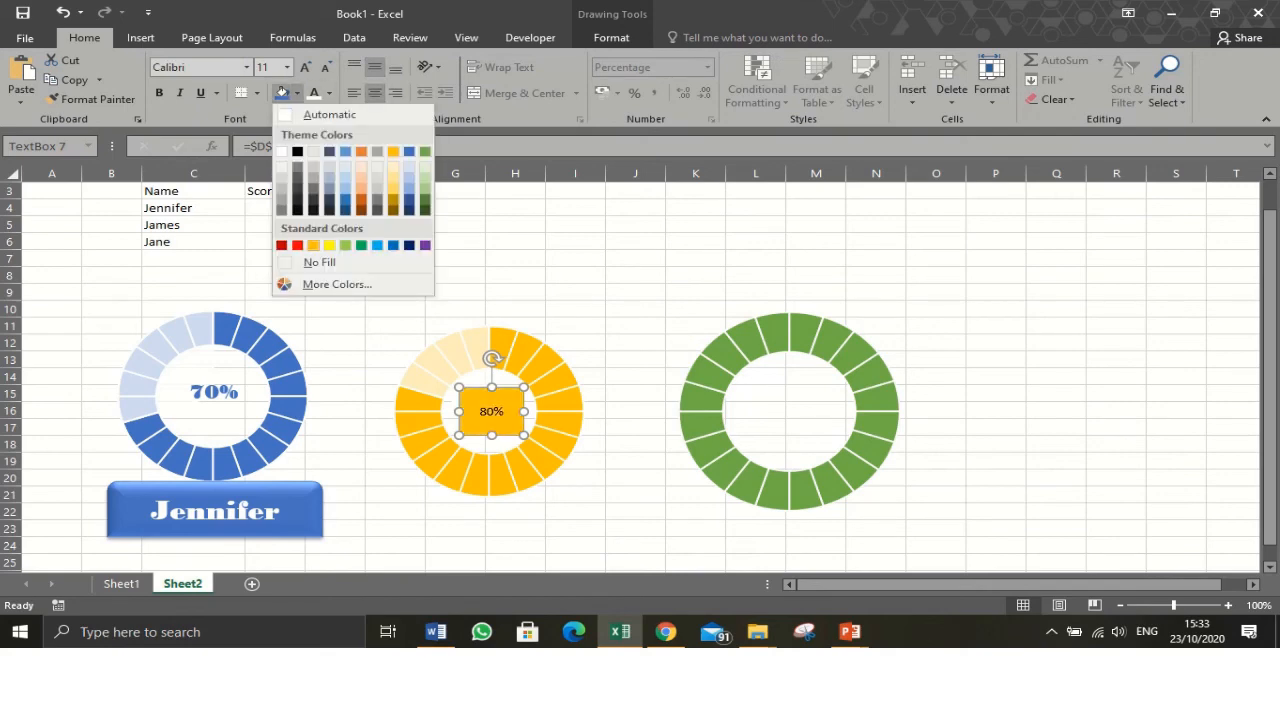
left_click(319, 262)
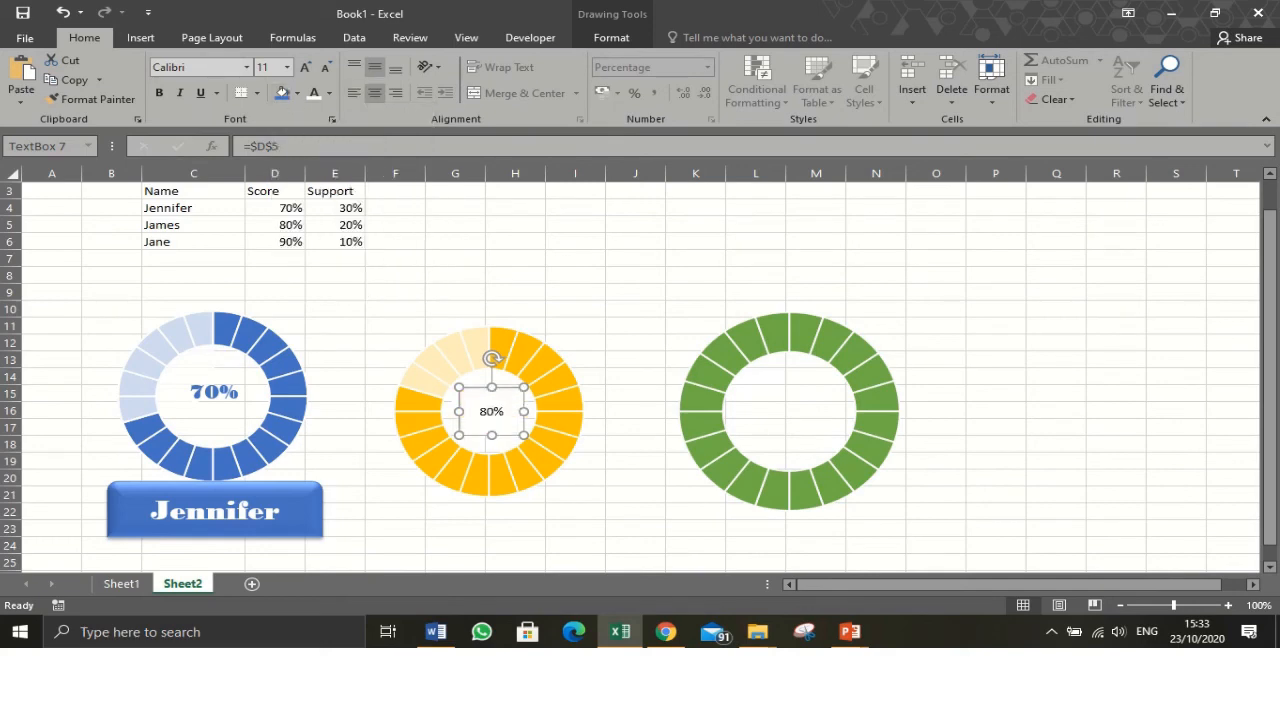
- Colour the label text orange, enlarge it to 20 pt and make it bold
left_click(329, 93)
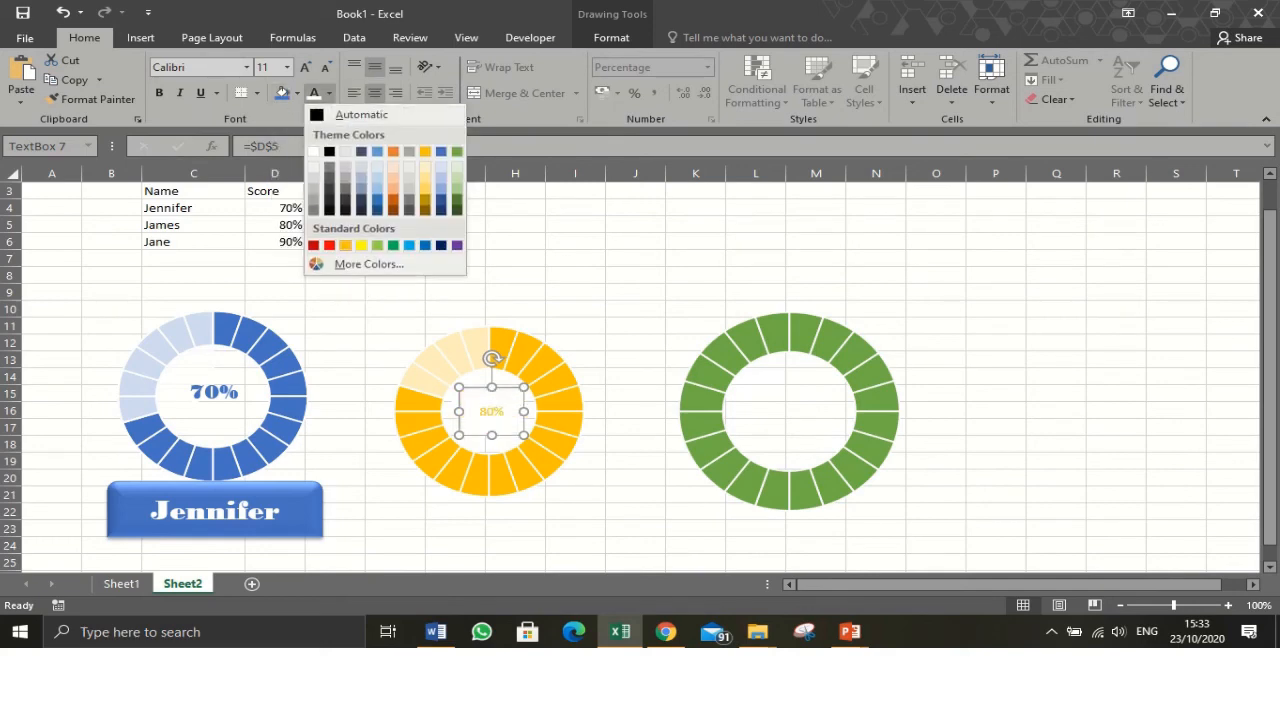
left_click(345, 245)
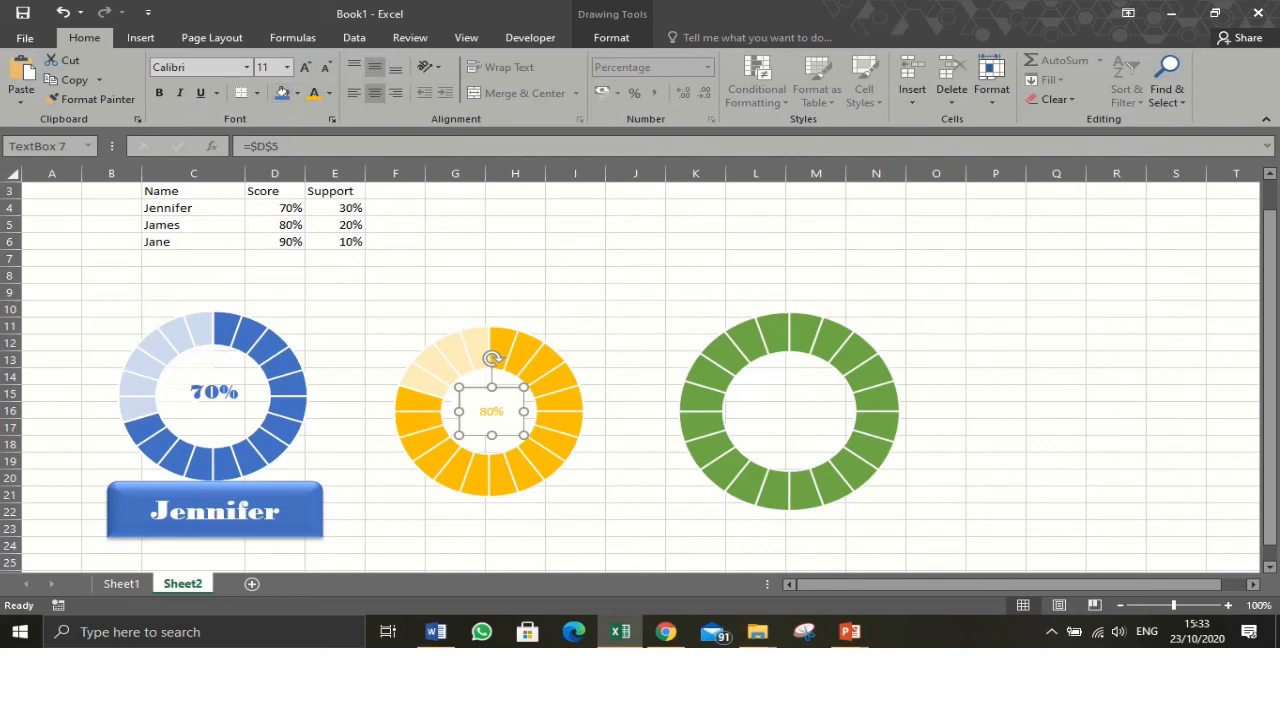
left_click(305, 67)
left_click(305, 67)
left_click(305, 67)
left_click(305, 67)
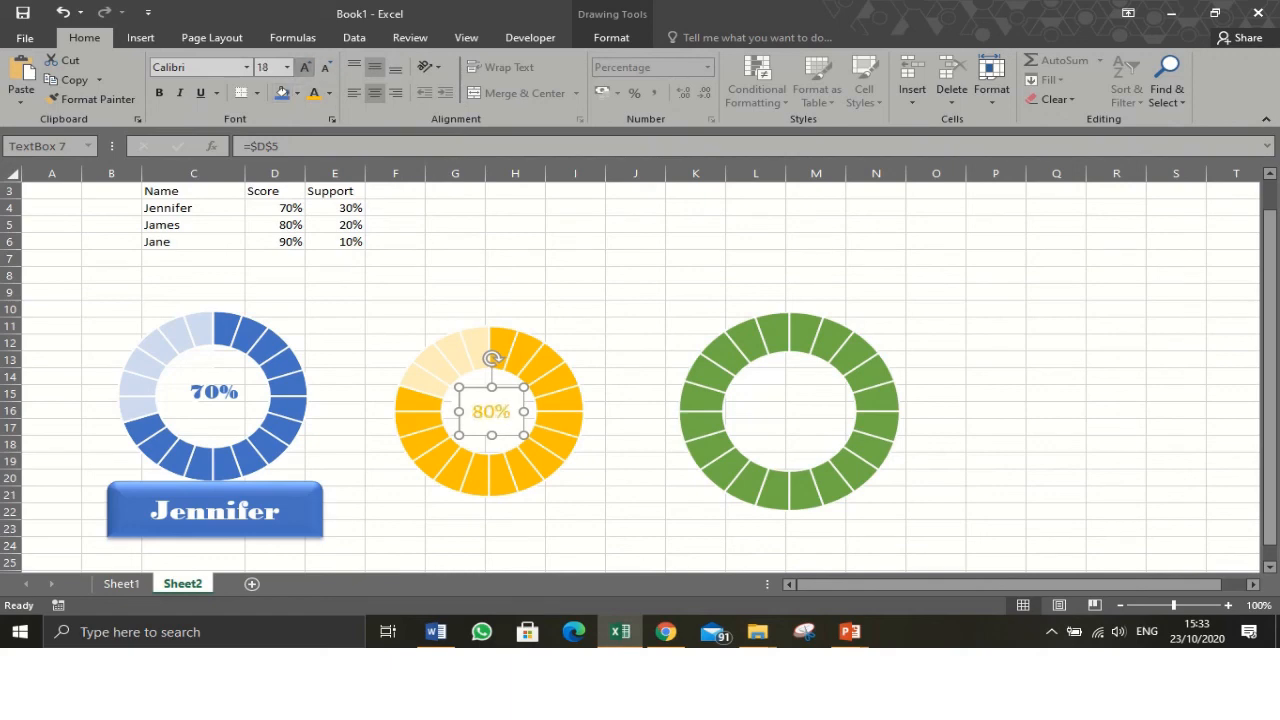
left_click(305, 67)
left_click(158, 92)
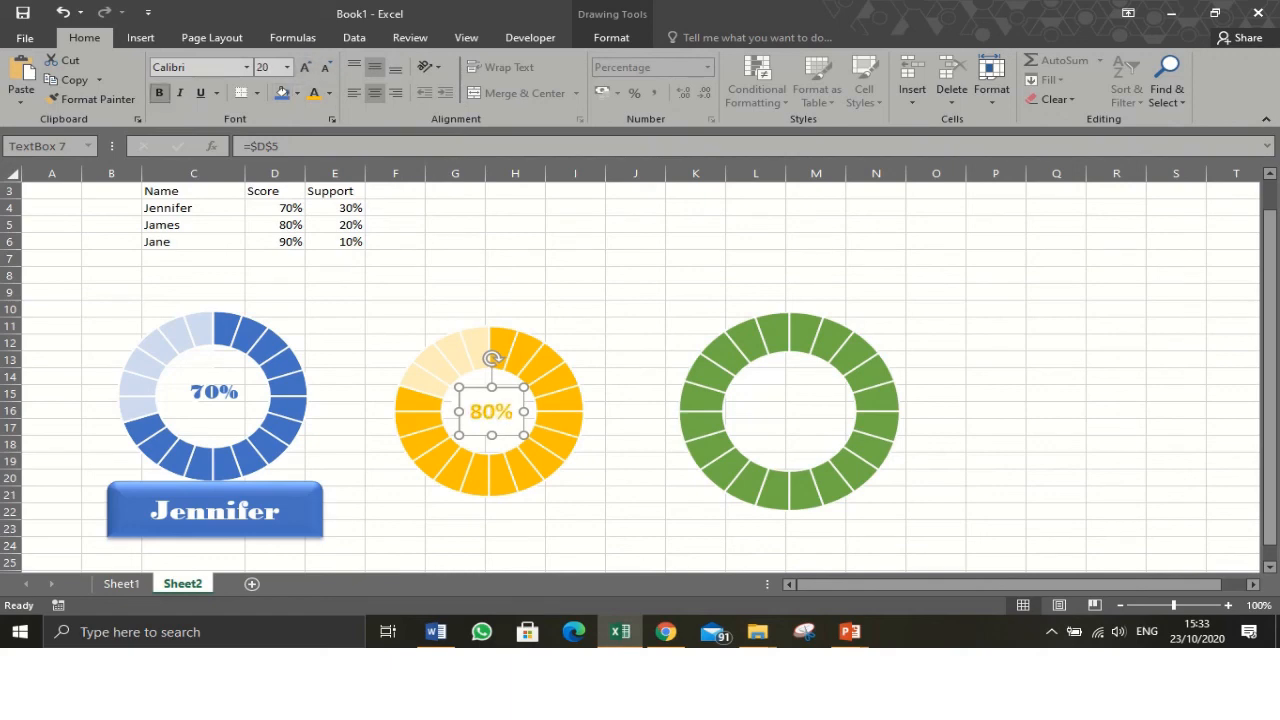
- Set the yellow chart's percentage label font to Bodoni MT Black and reduce its size to 16 pt
left_click(246, 67)
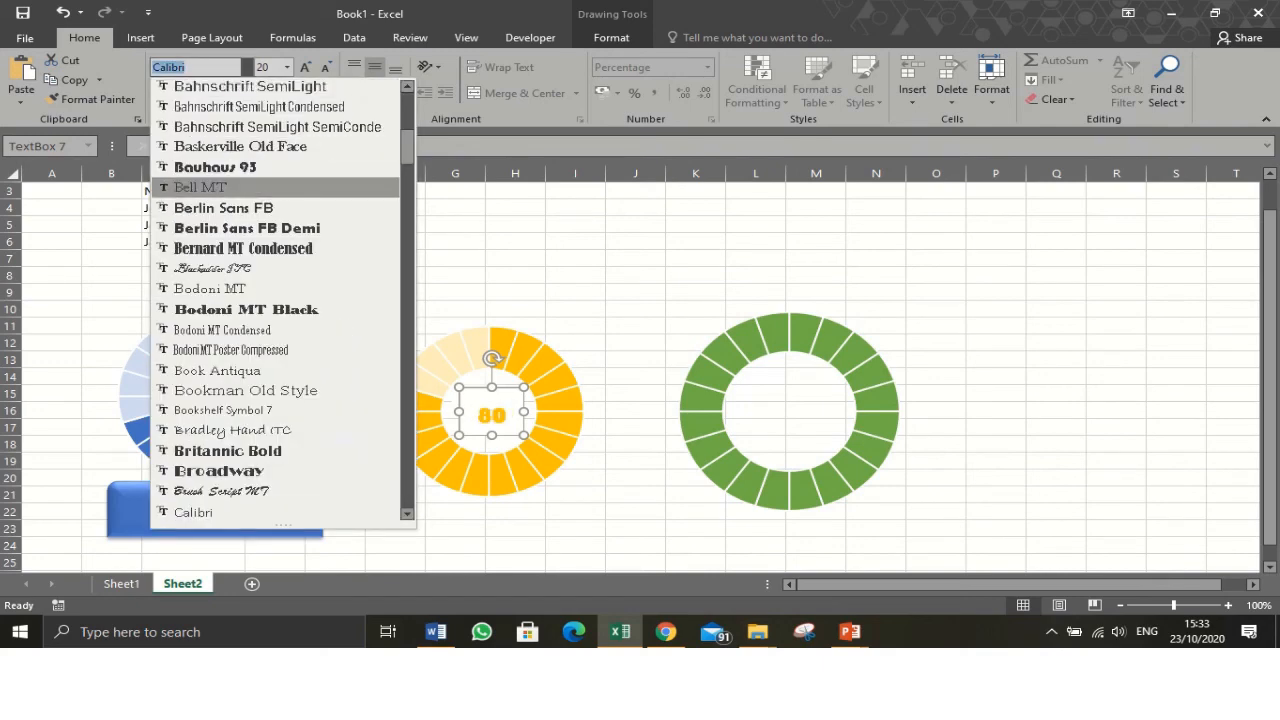
left_click(246, 309)
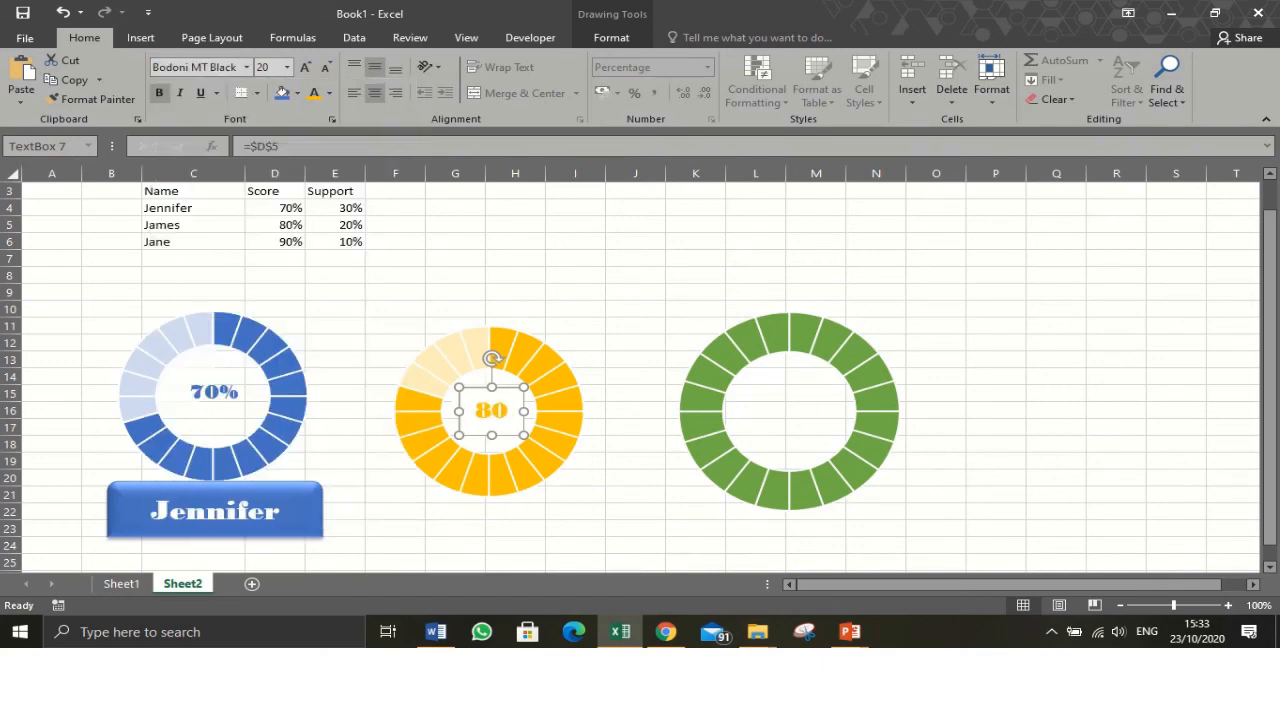
left_click(326, 67)
left_click(326, 67)
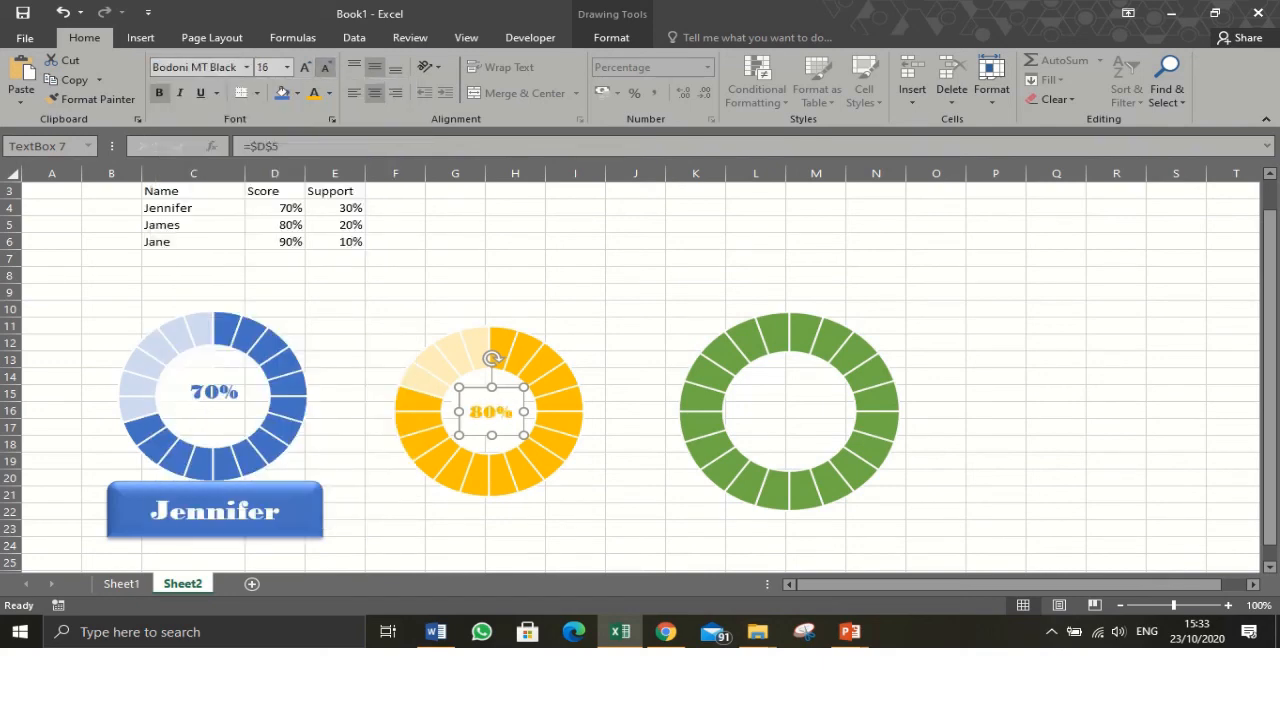
left_click(575, 241)
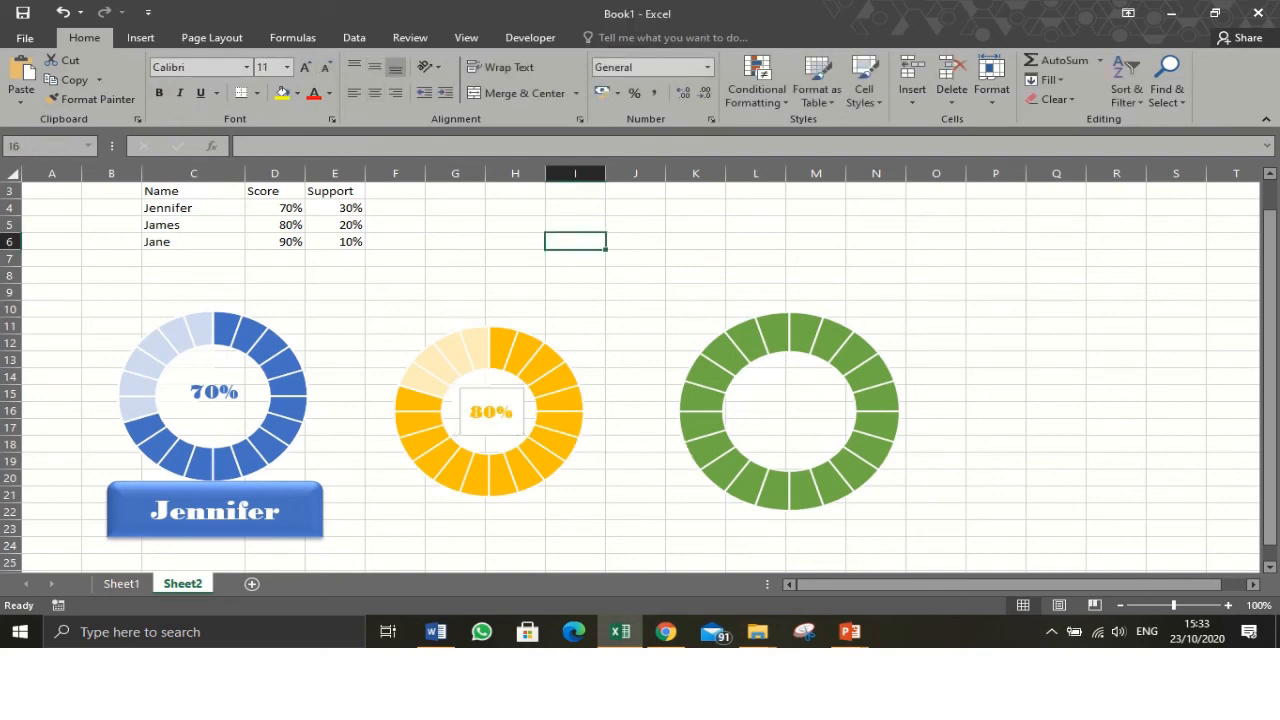
- Remove the fill and the outline from the yellow chart's percentage text box
left_click(491, 411)
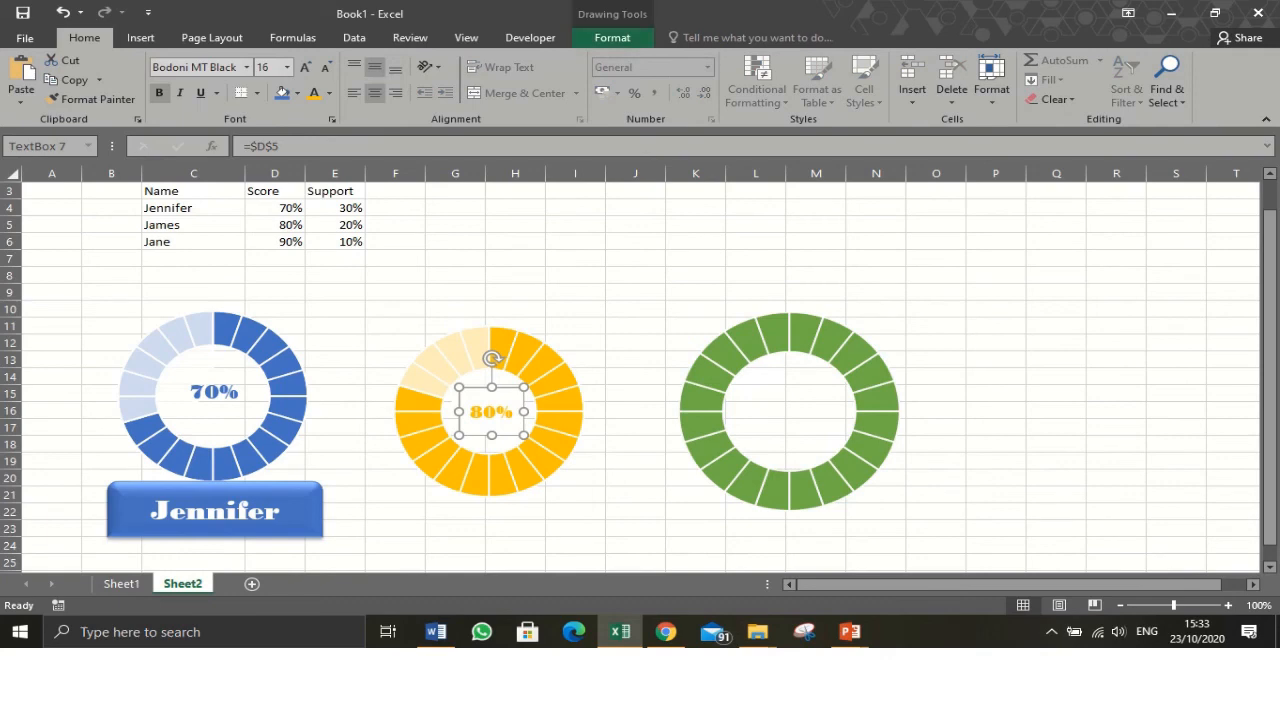
left_click(612, 37)
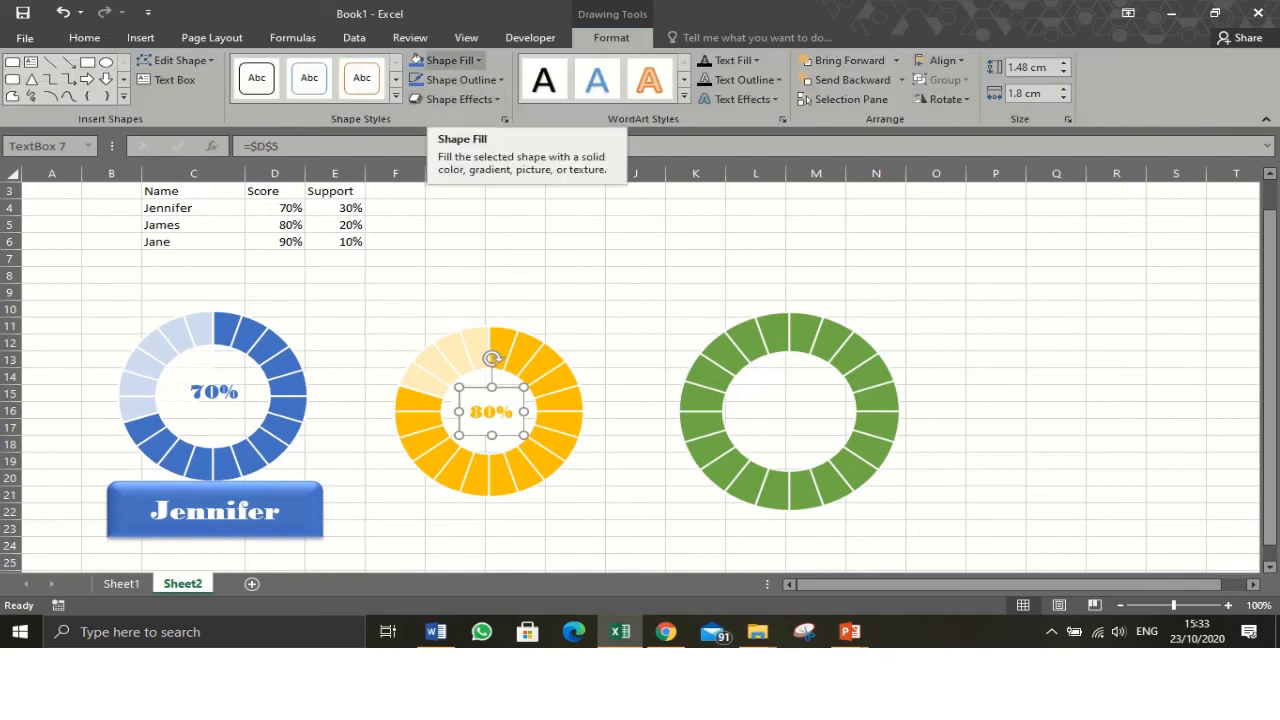
left_click(450, 60)
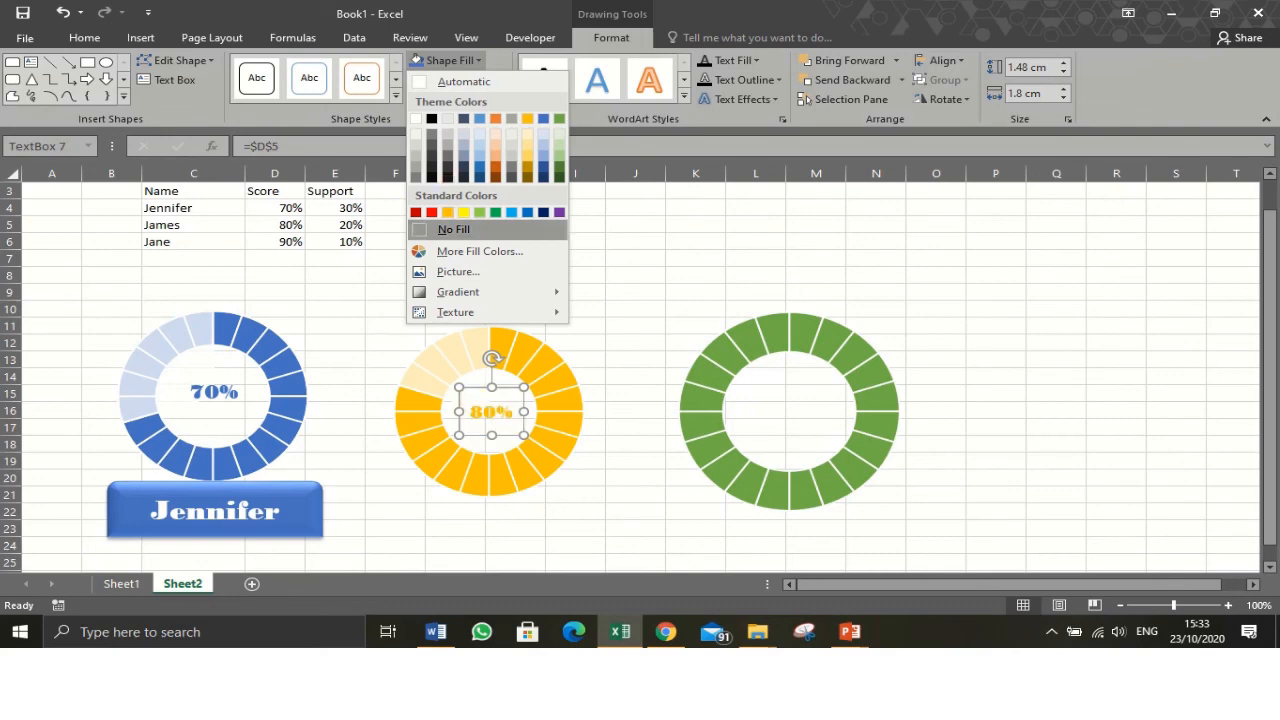
left_click(453, 229)
left_click(462, 80)
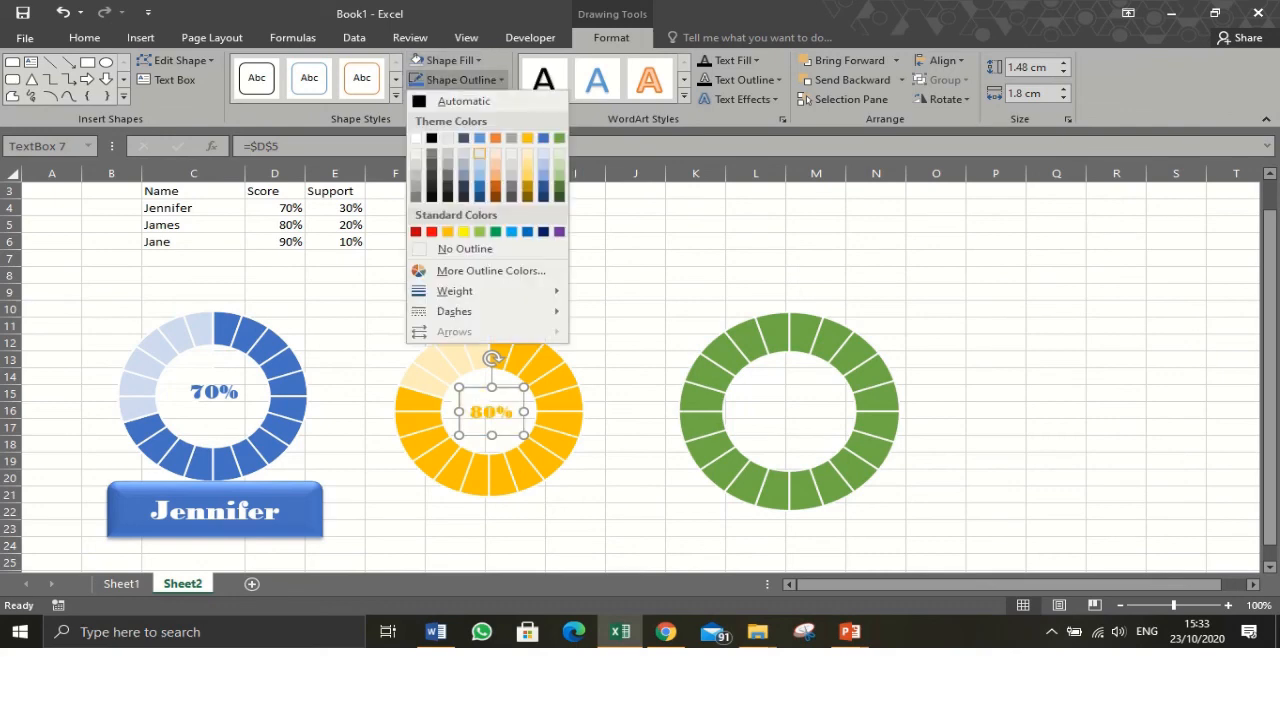
left_click(450, 249)
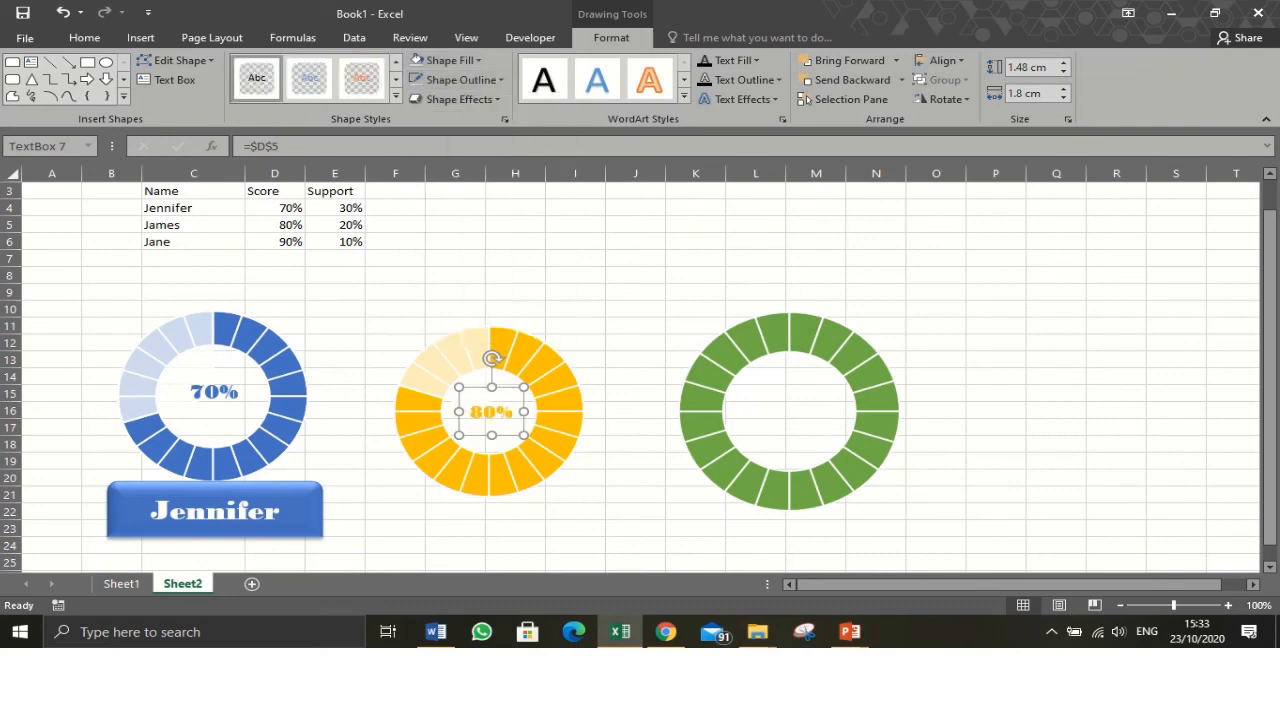
left_click(468, 350)
- Draw a rounded rectangle banner about 2 cm by 7.3 cm below the yellow doughnut chart
left_click(788, 408)
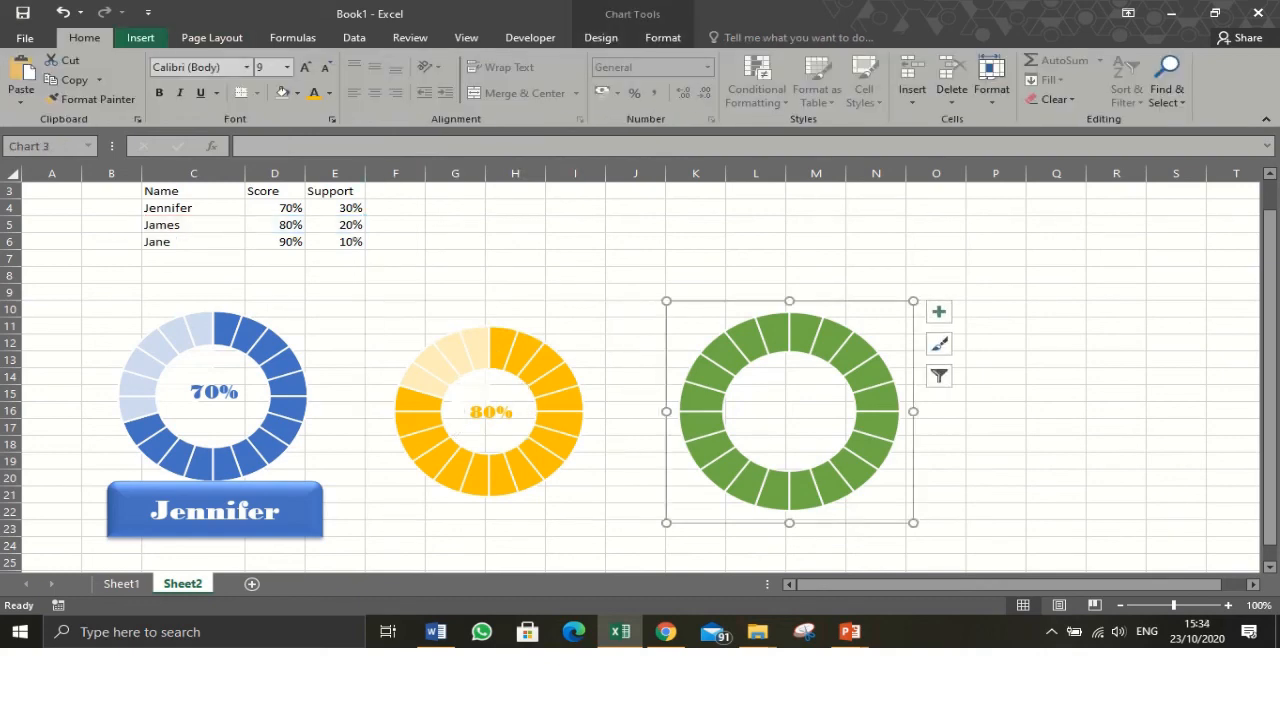
left_click(140, 37)
left_click(284, 60)
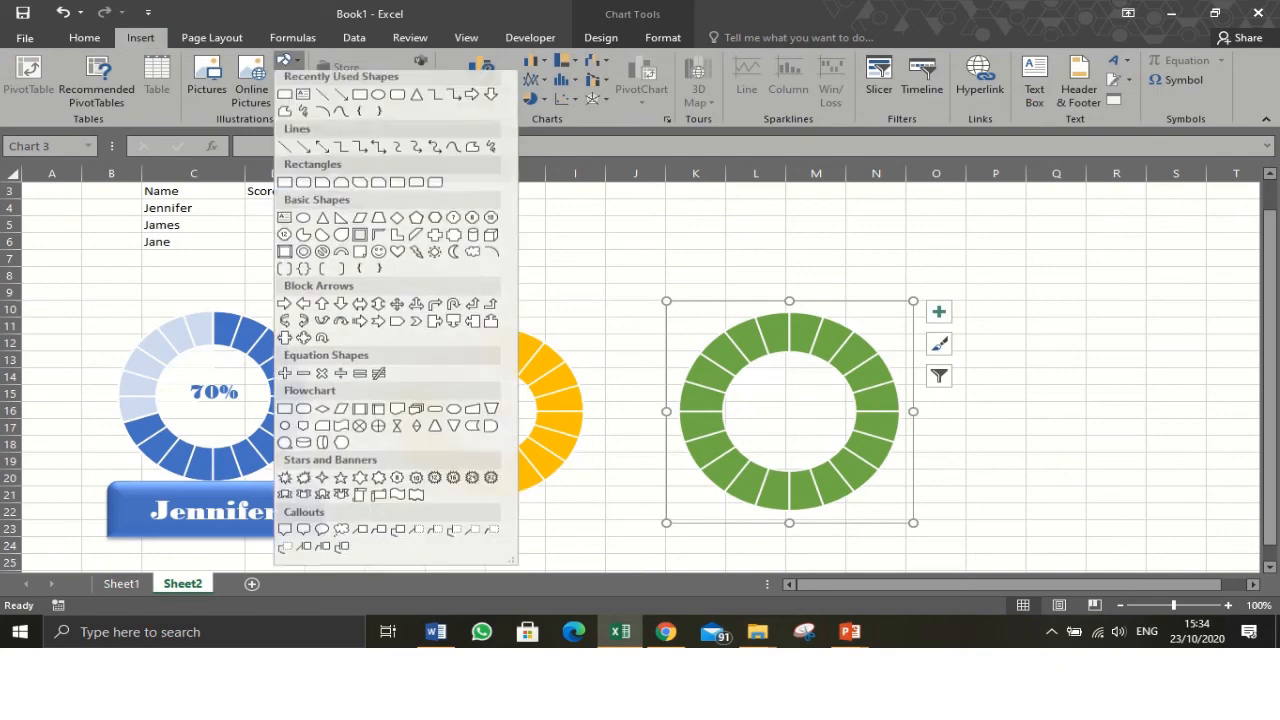
left_click(285, 115)
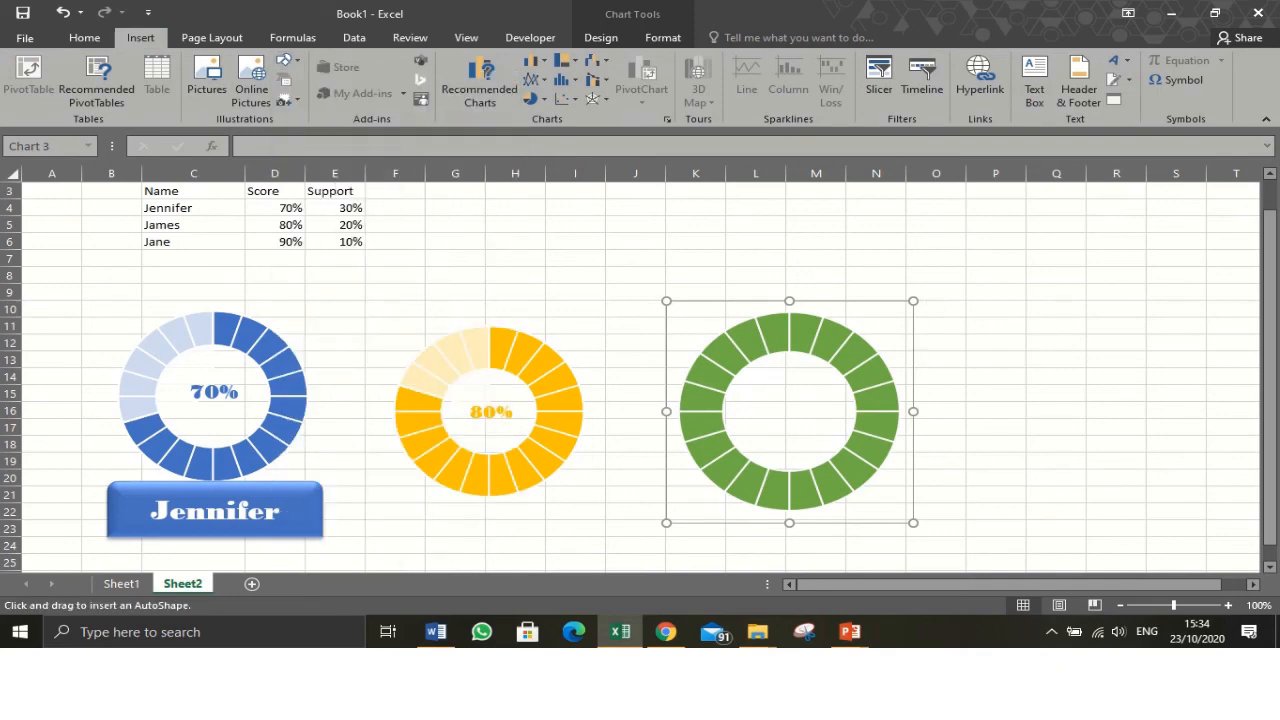
left_click_drag(364, 490, 624, 560)
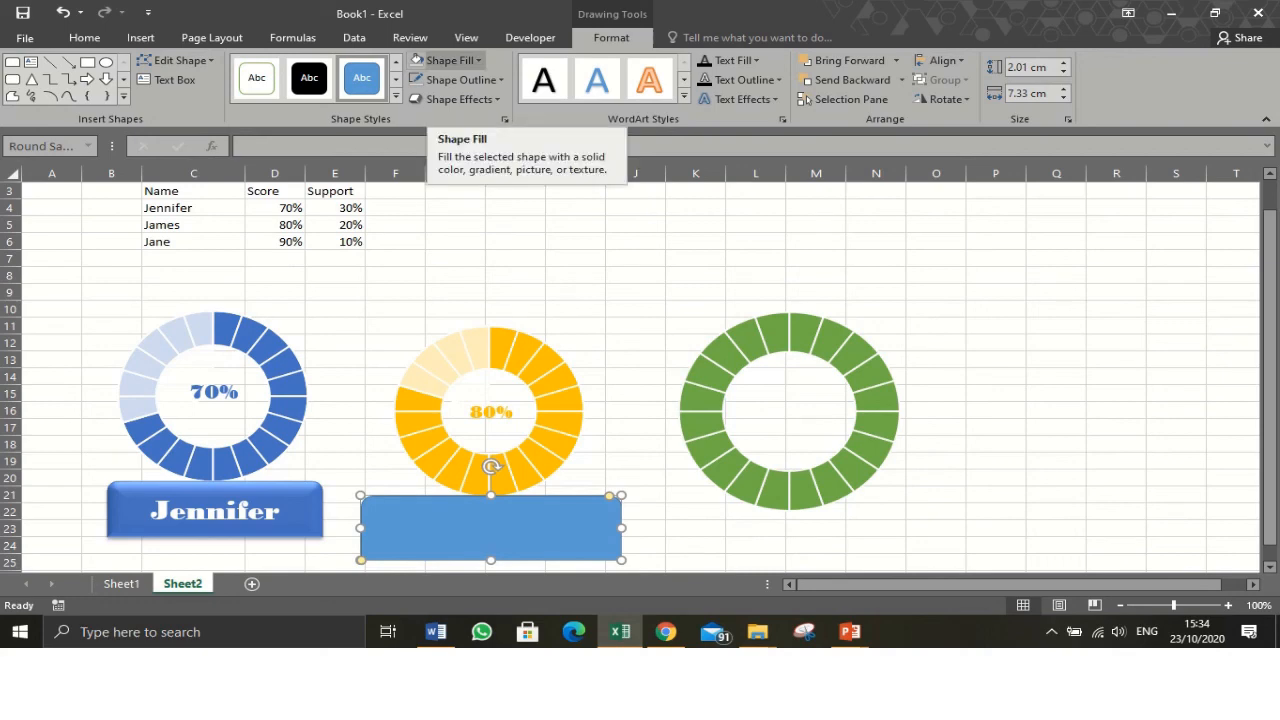
- Fill the banner with orange and remove its outline
left_click(477, 60)
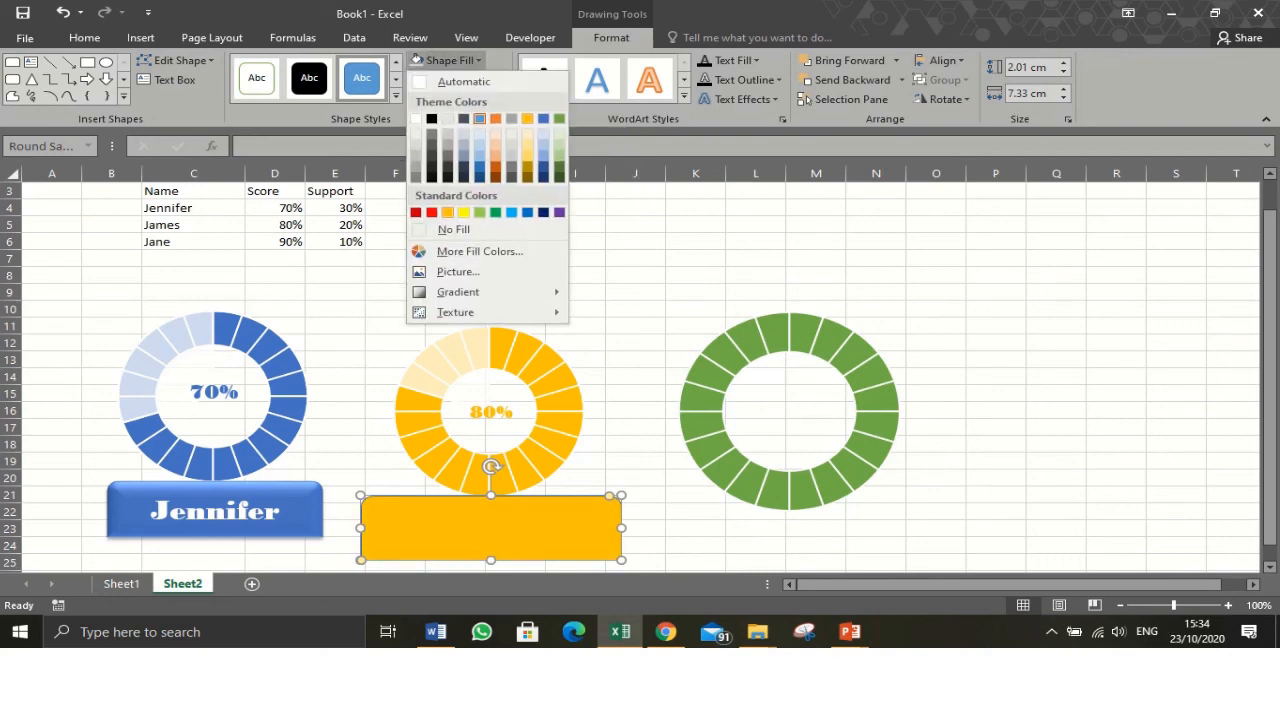
left_click(448, 212)
left_click(465, 80)
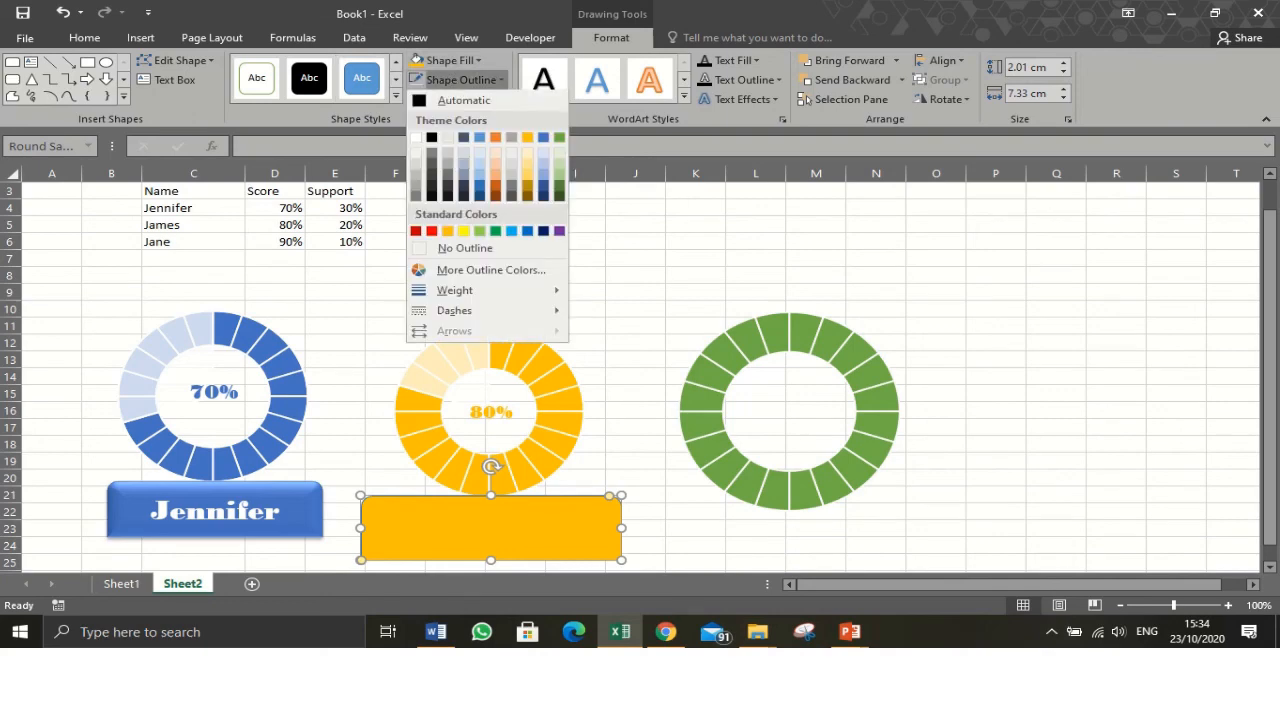
left_click(465, 248)
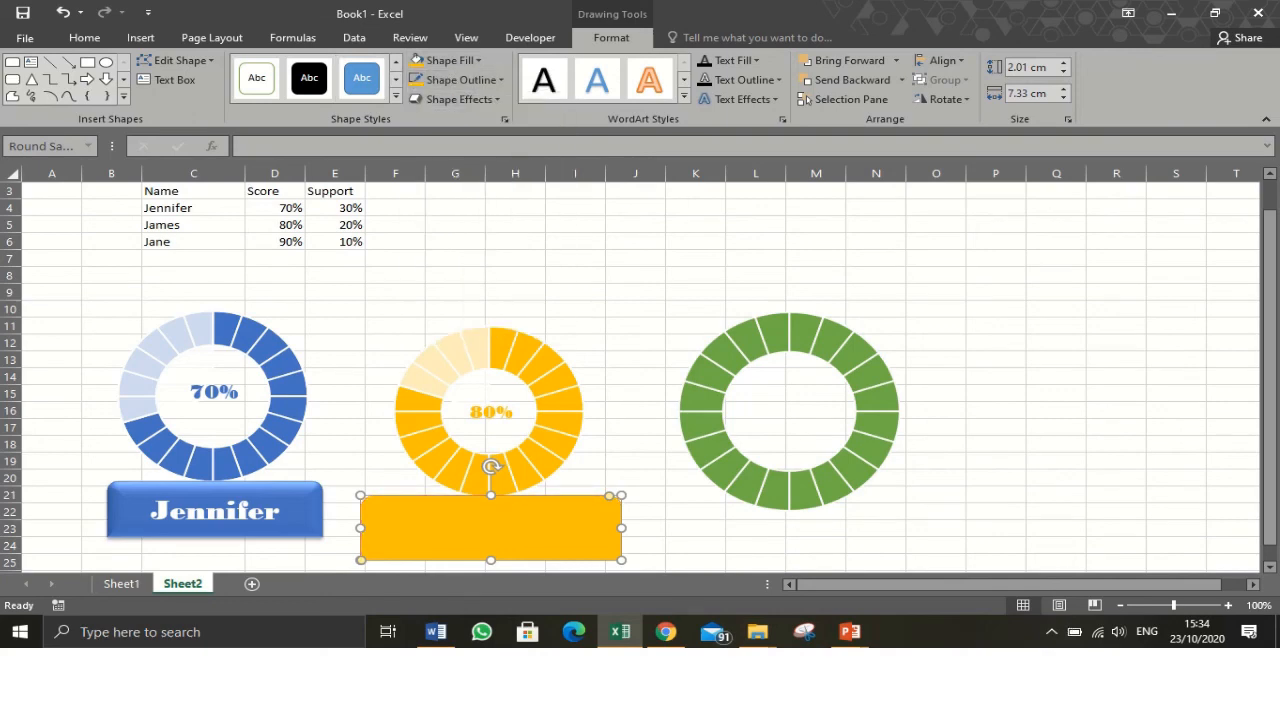
- Apply a bevelled preset shape effect to the banner and reshape it to about 1.75 cm tall with rounder corners
left_click(460, 99)
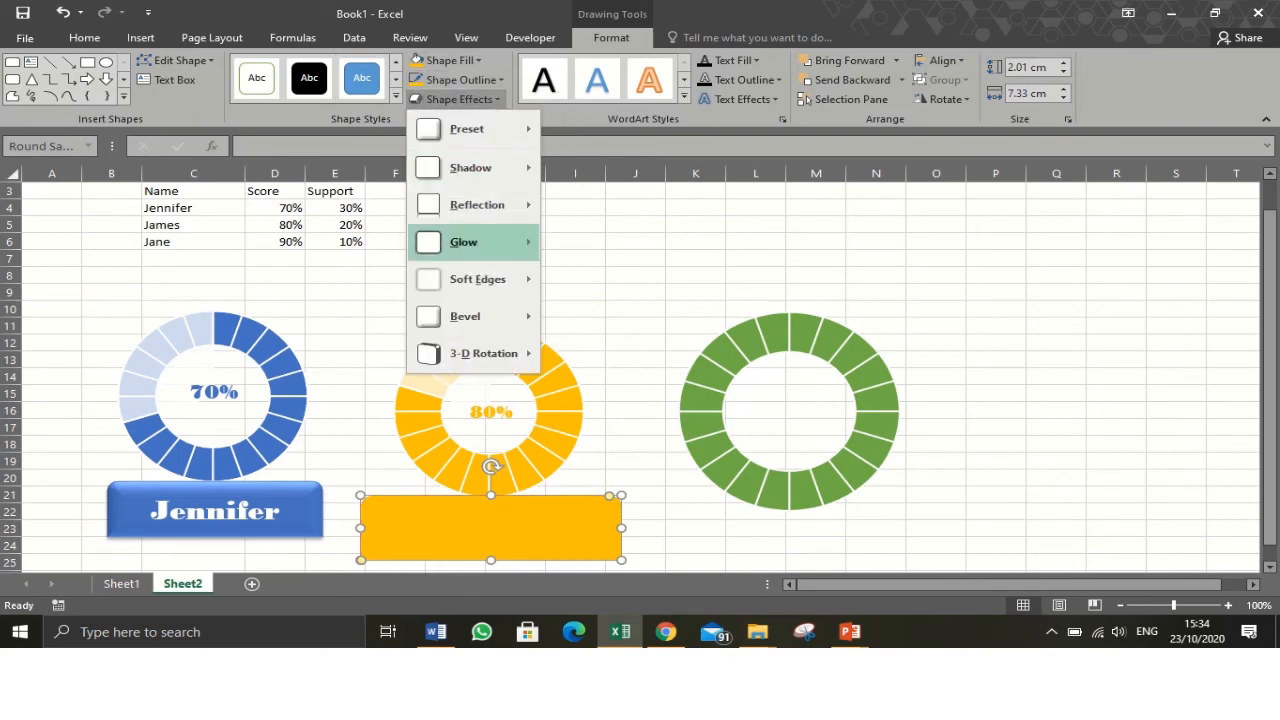
mouse_move(467, 129)
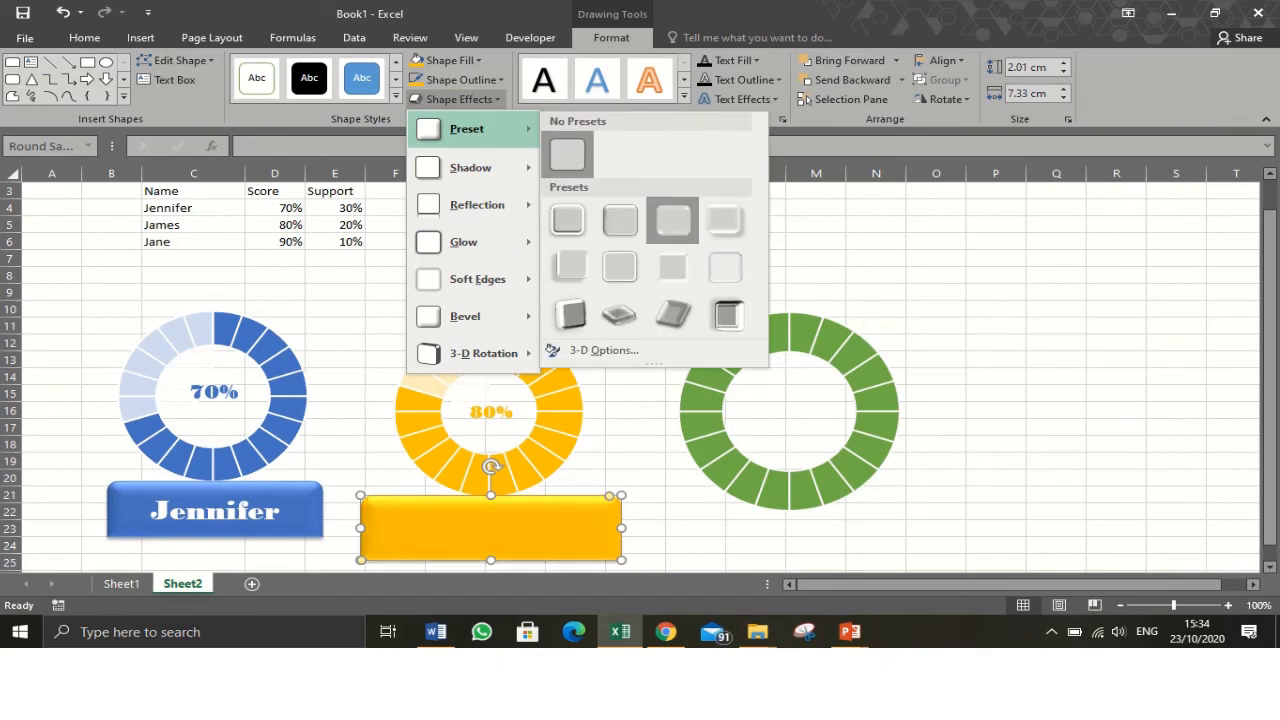
left_click(620, 220)
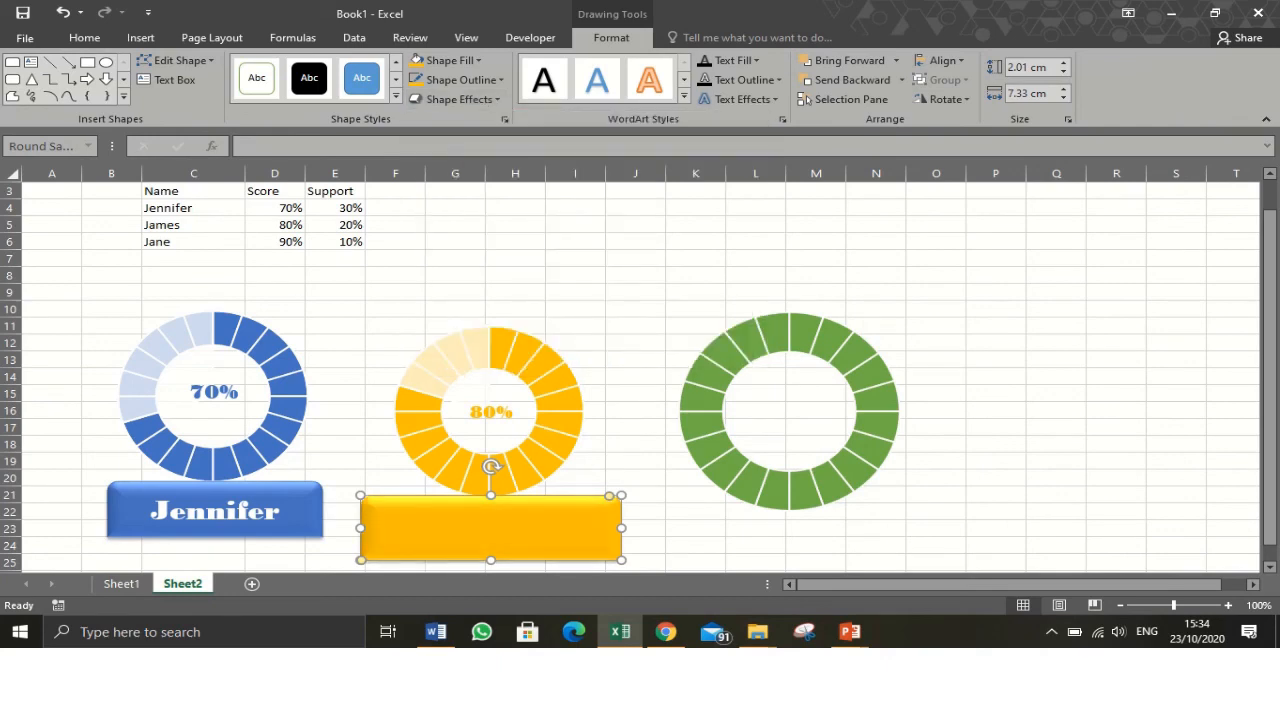
left_click_drag(491, 560, 491, 551)
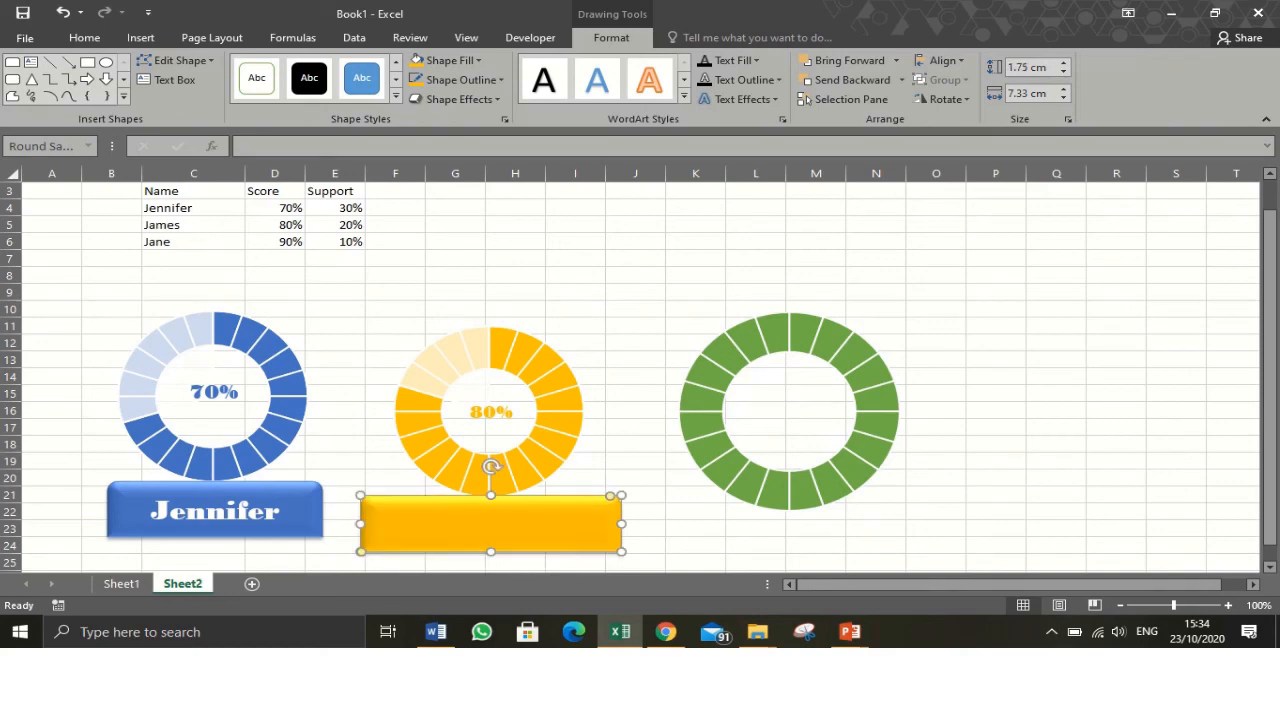
left_click_drag(610, 496, 590, 496)
- Link the banner's text to cell C5 with the formula =$C$5
type("=")
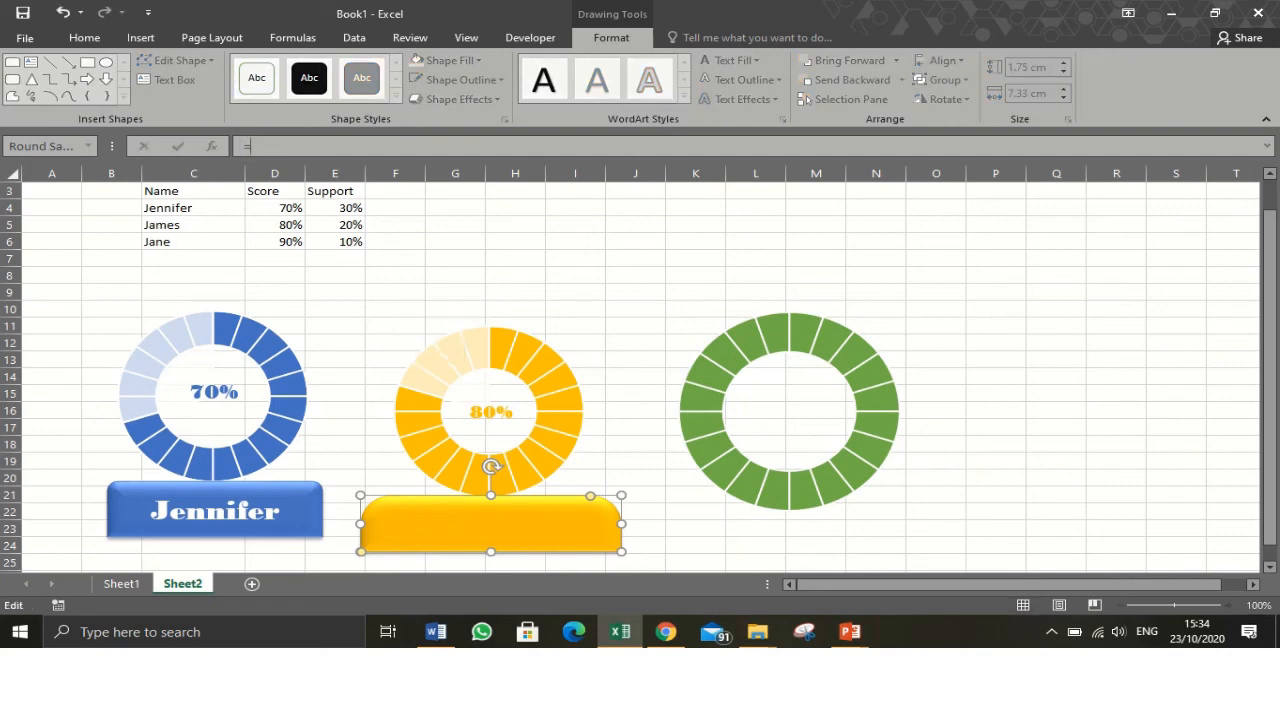
left_click(193, 225)
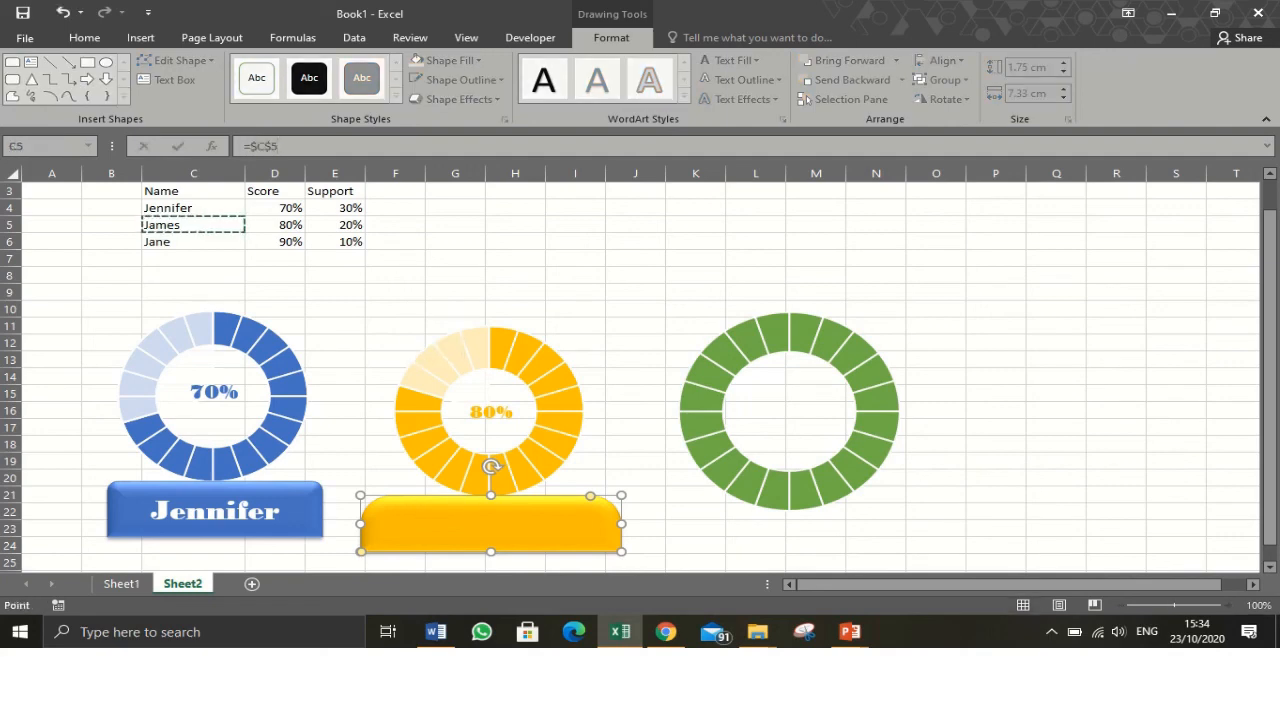
key("Return")
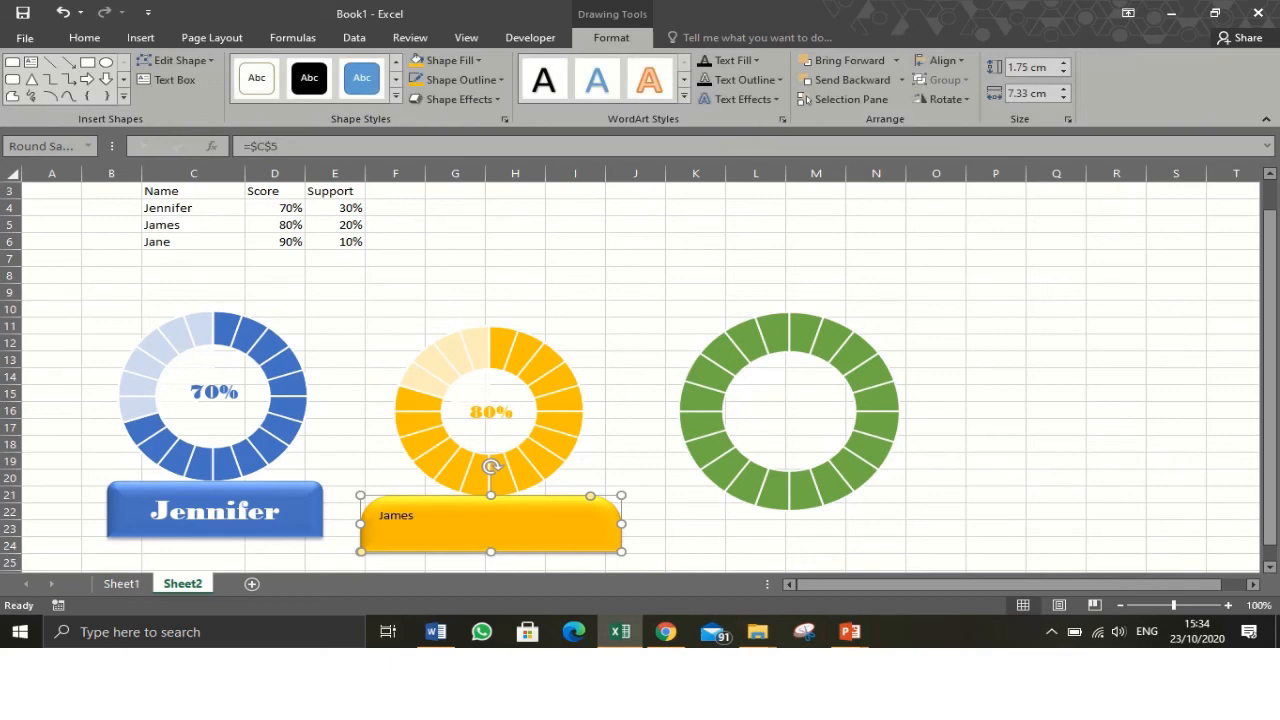
- Centre the banner text vertically and horizontally and enlarge it to 28 pt
left_click(84, 38)
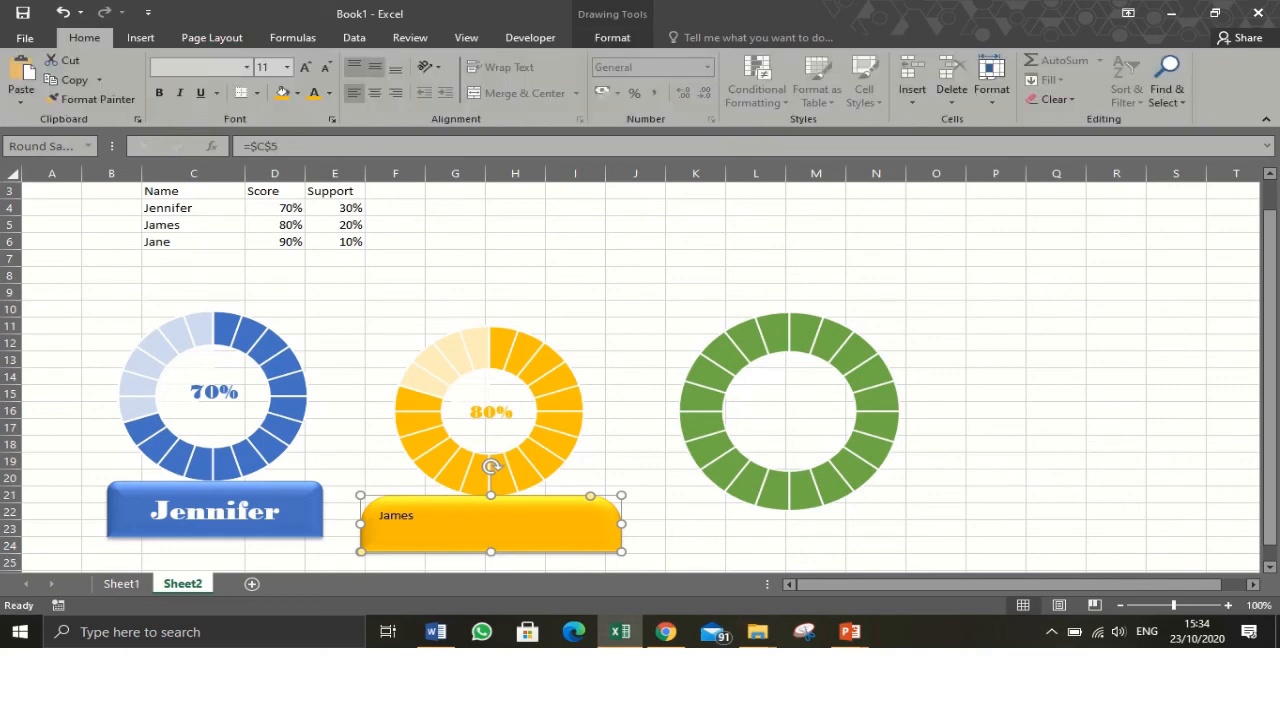
left_click(375, 67)
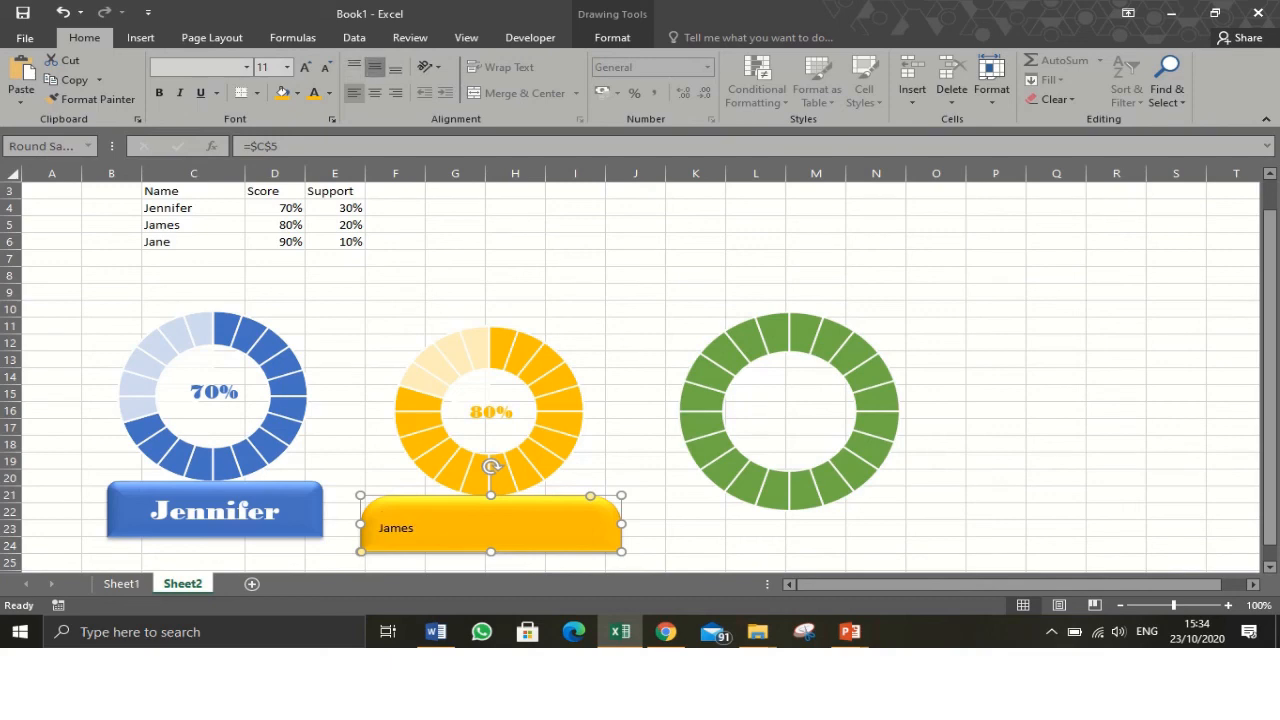
left_click(375, 93)
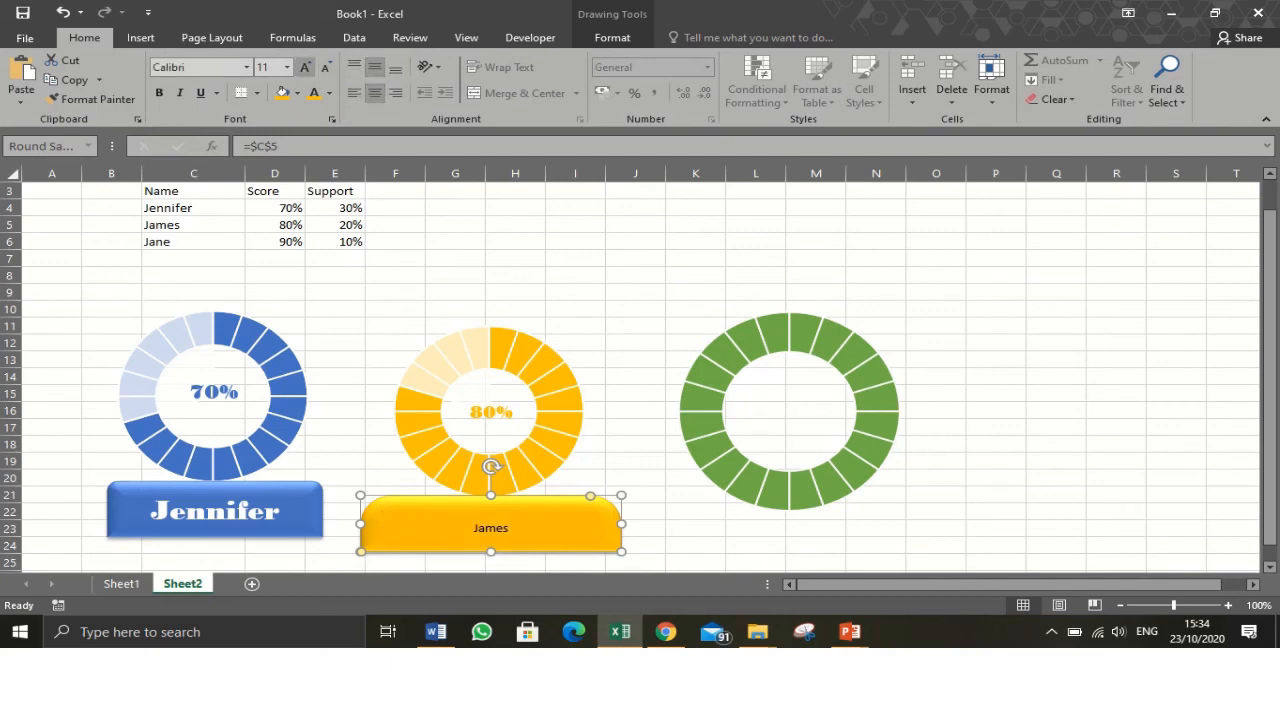
left_click(305, 67)
left_click(305, 67)
left_click(305, 67)
left_click(305, 67)
left_click(305, 67)
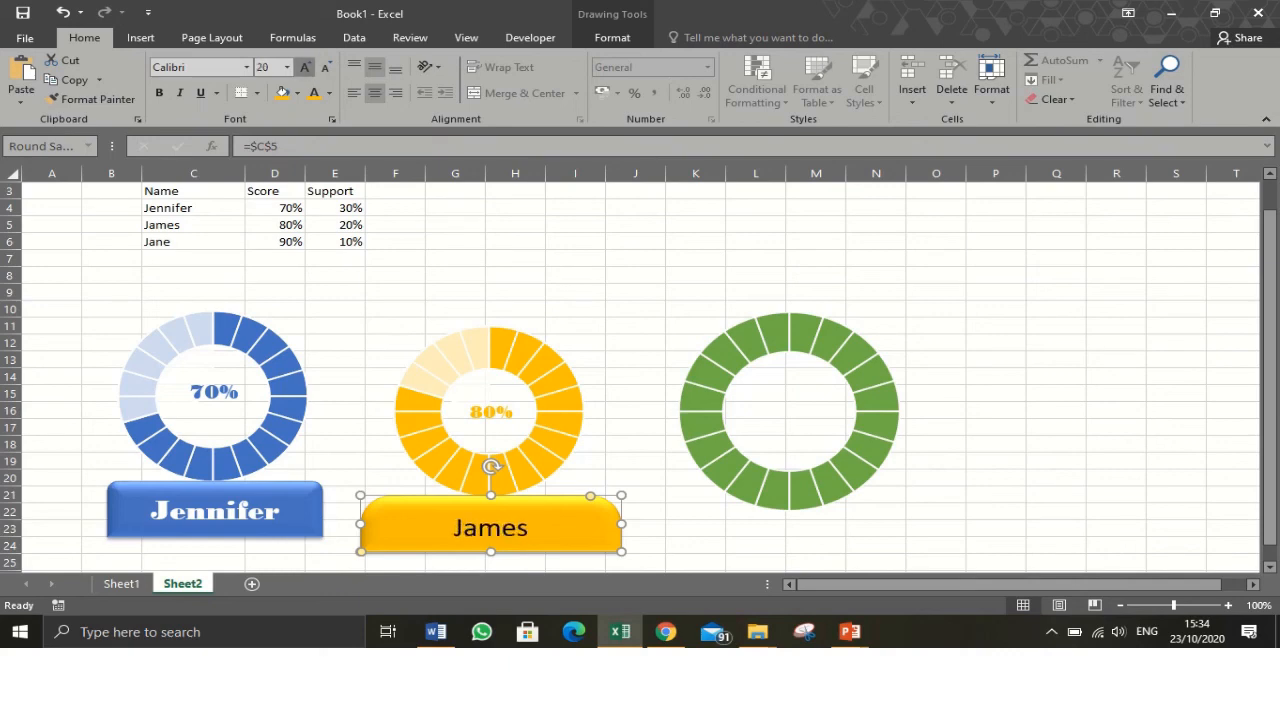
left_click(305, 67)
left_click(305, 67)
left_click(305, 67)
left_click(305, 67)
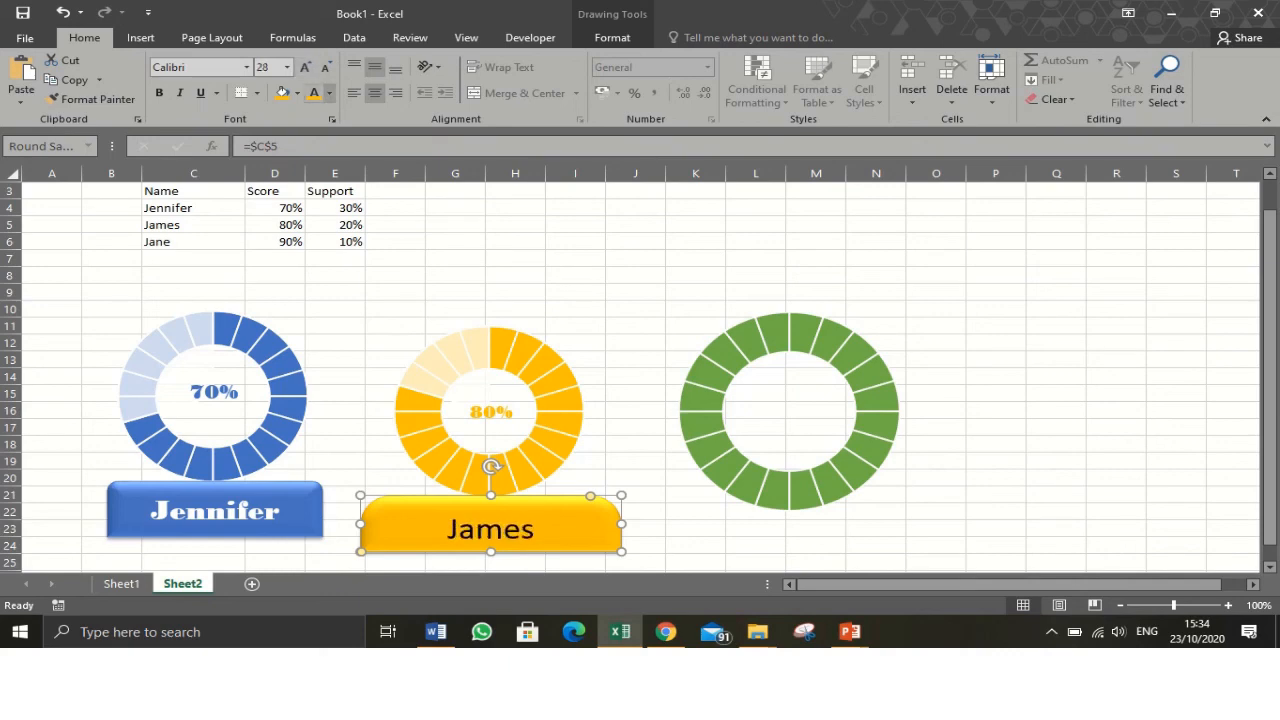
- Colour the banner text white and set its font to Bodoni MT Black
left_click(329, 93)
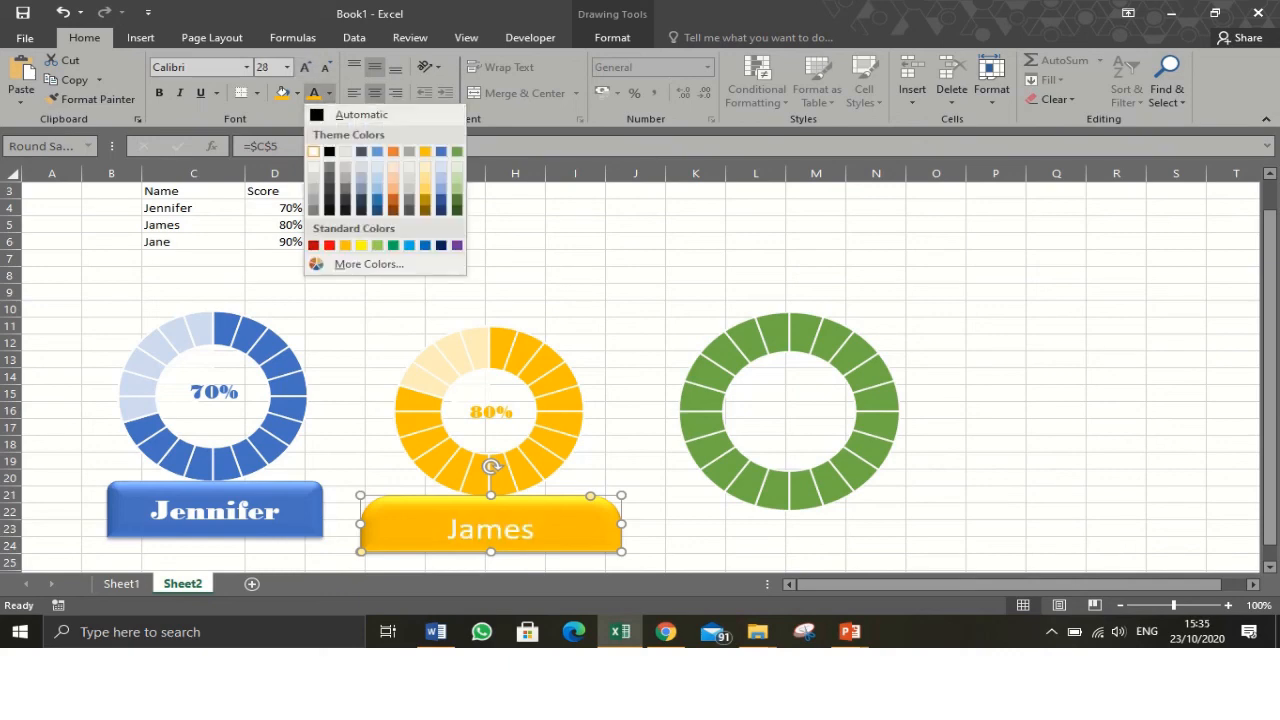
left_click(313, 151)
left_click(246, 67)
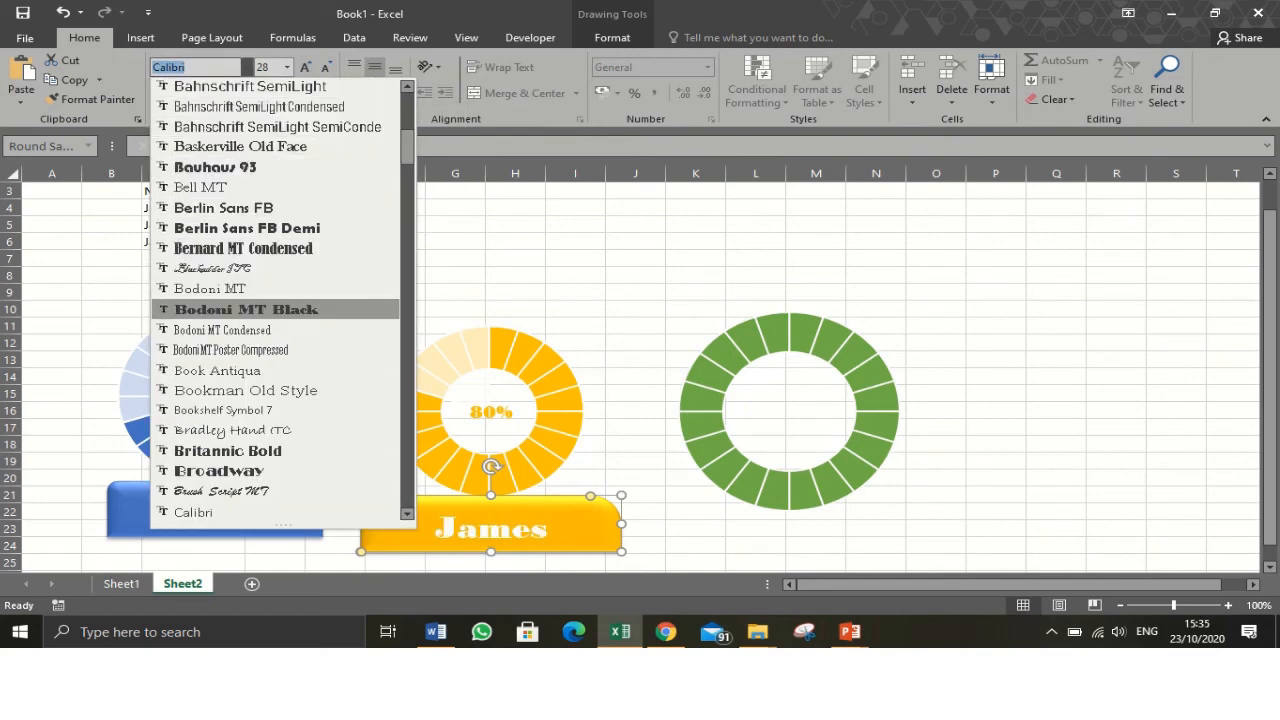
left_click(246, 309)
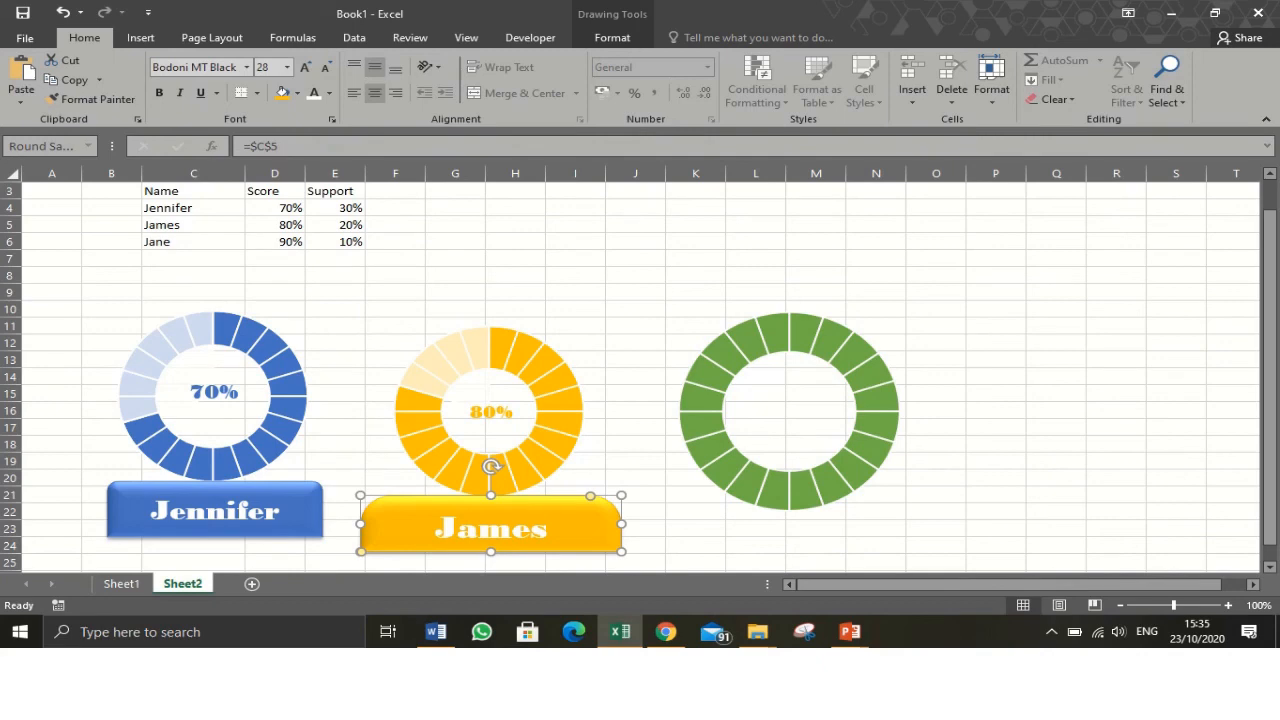
left_click(635, 427)
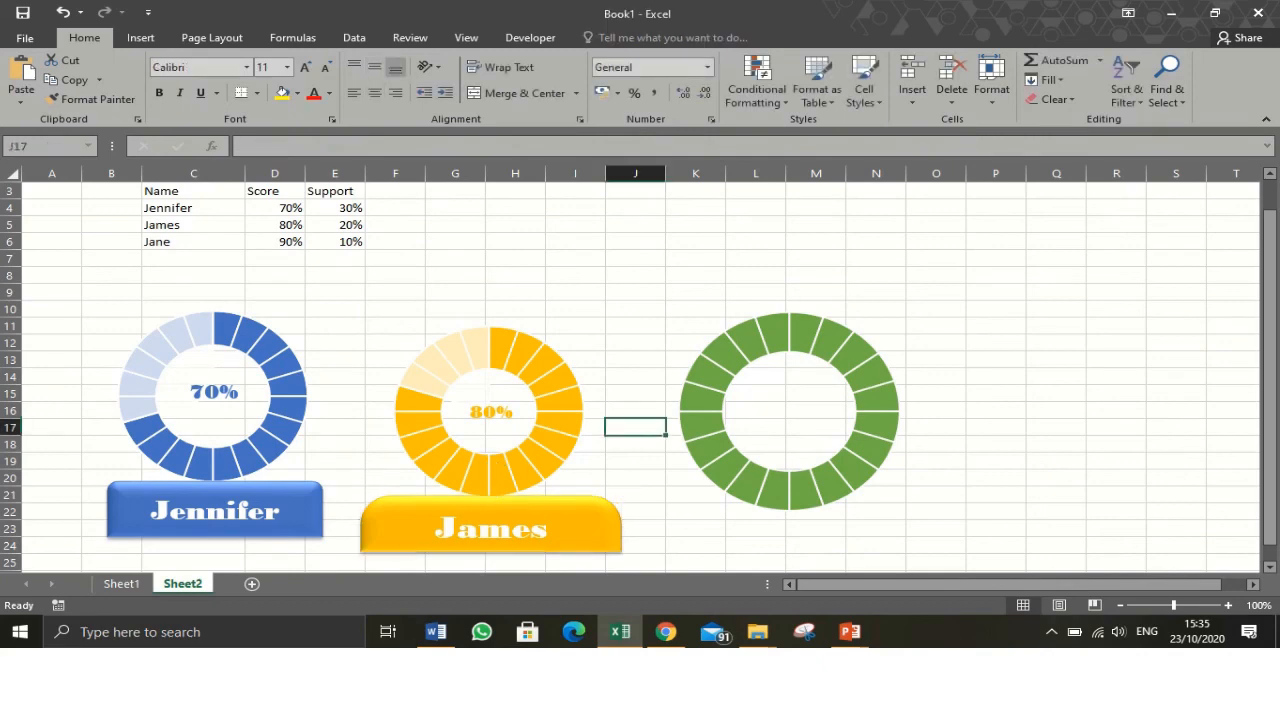
- Group James's name banner, doughnut chart and percentage label into a single object
left_click(572, 526)
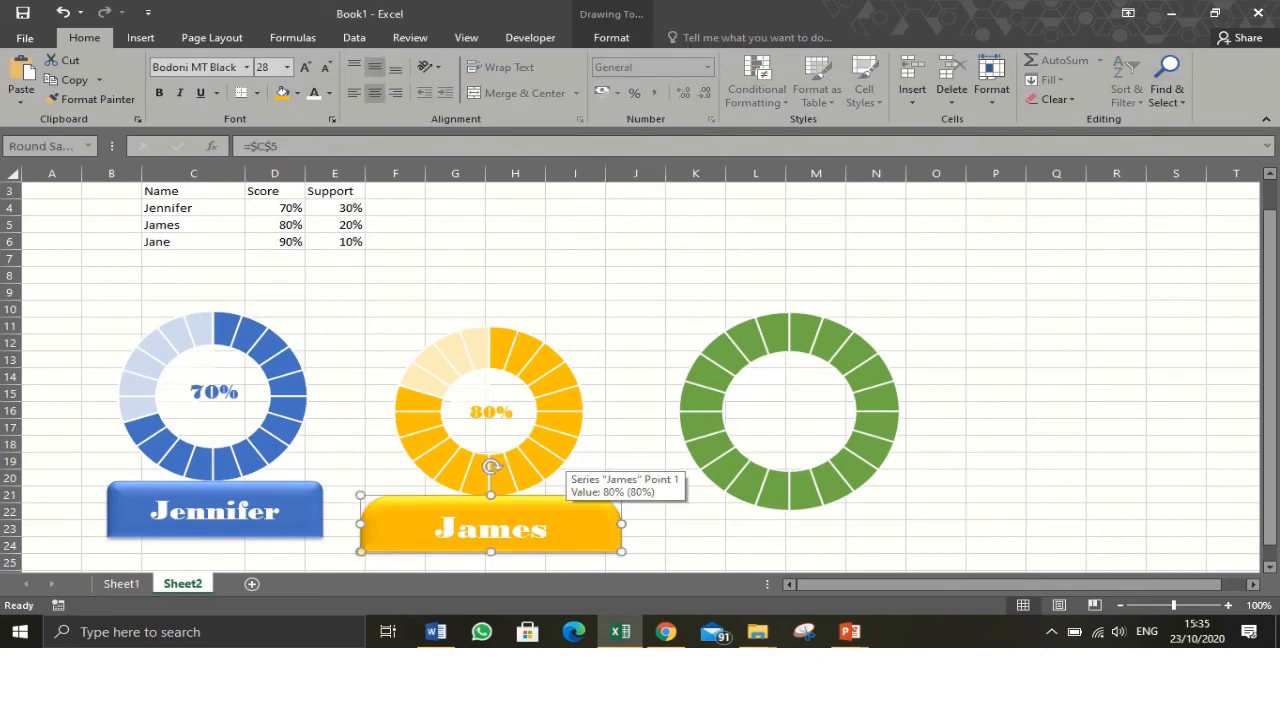
left_click(562, 466, "ctrl")
left_click(491, 412, "ctrl")
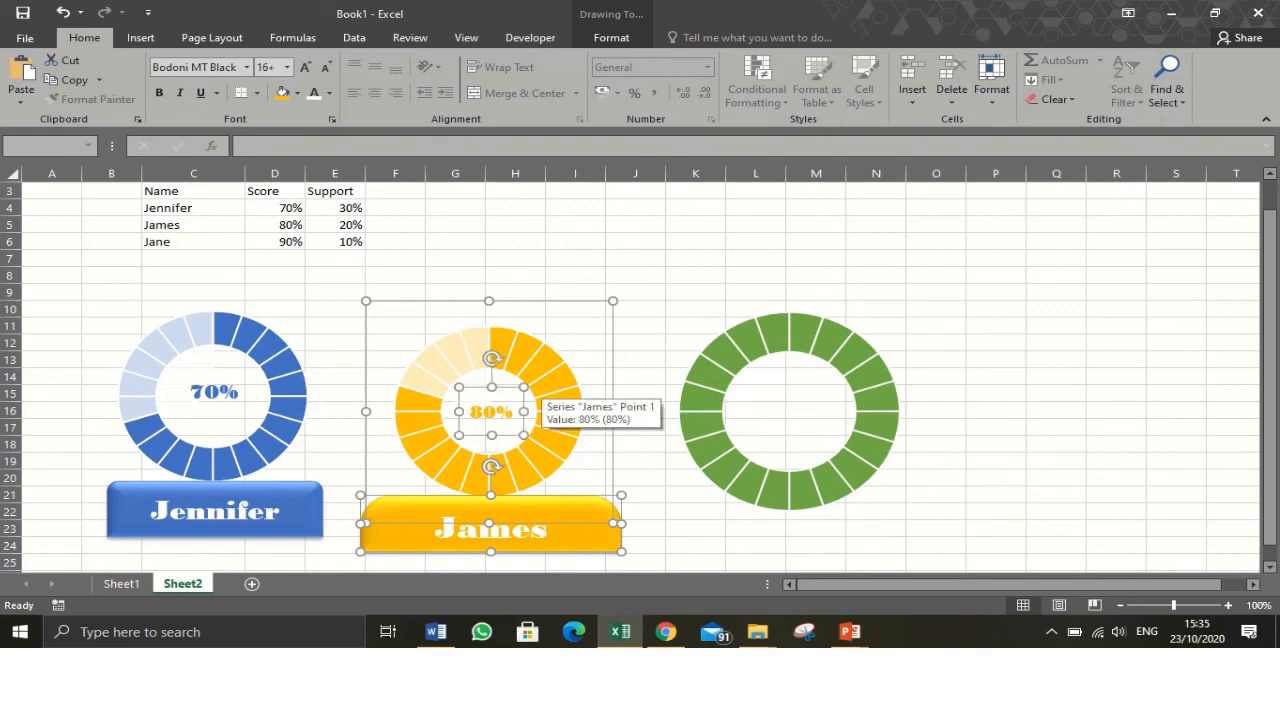
right_click(542, 398)
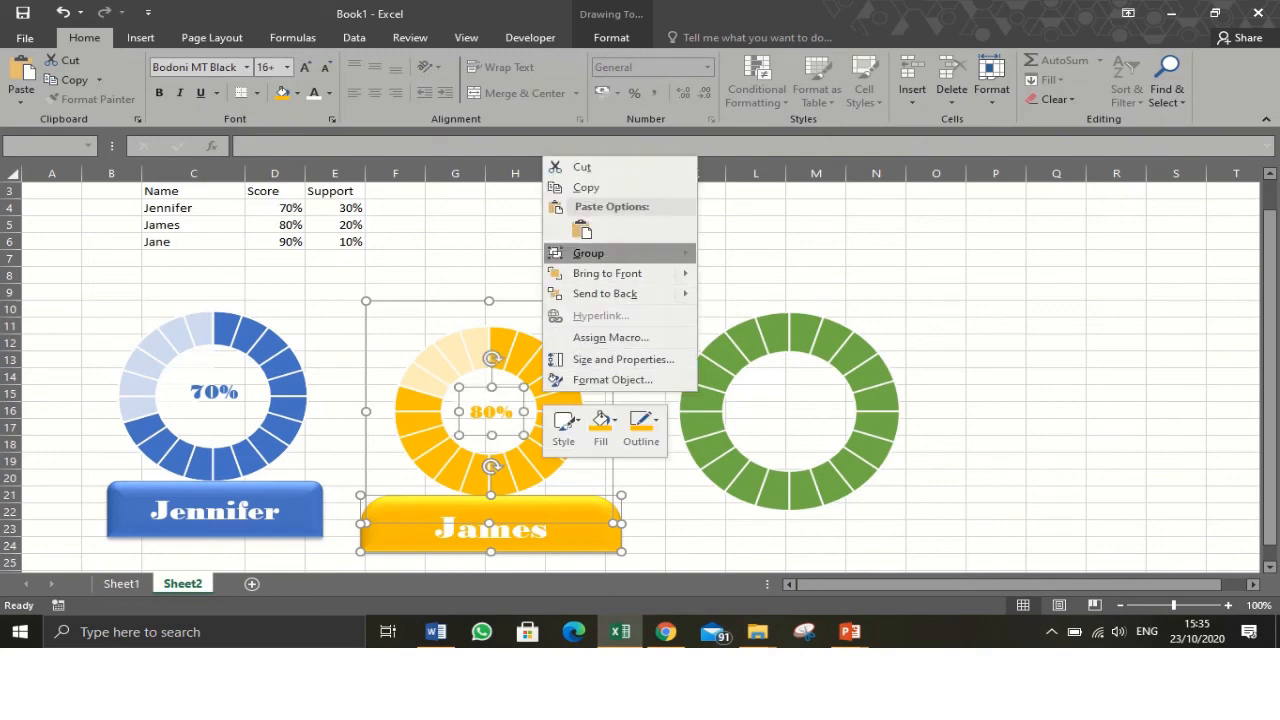
mouse_move(600, 253)
left_click(742, 254)
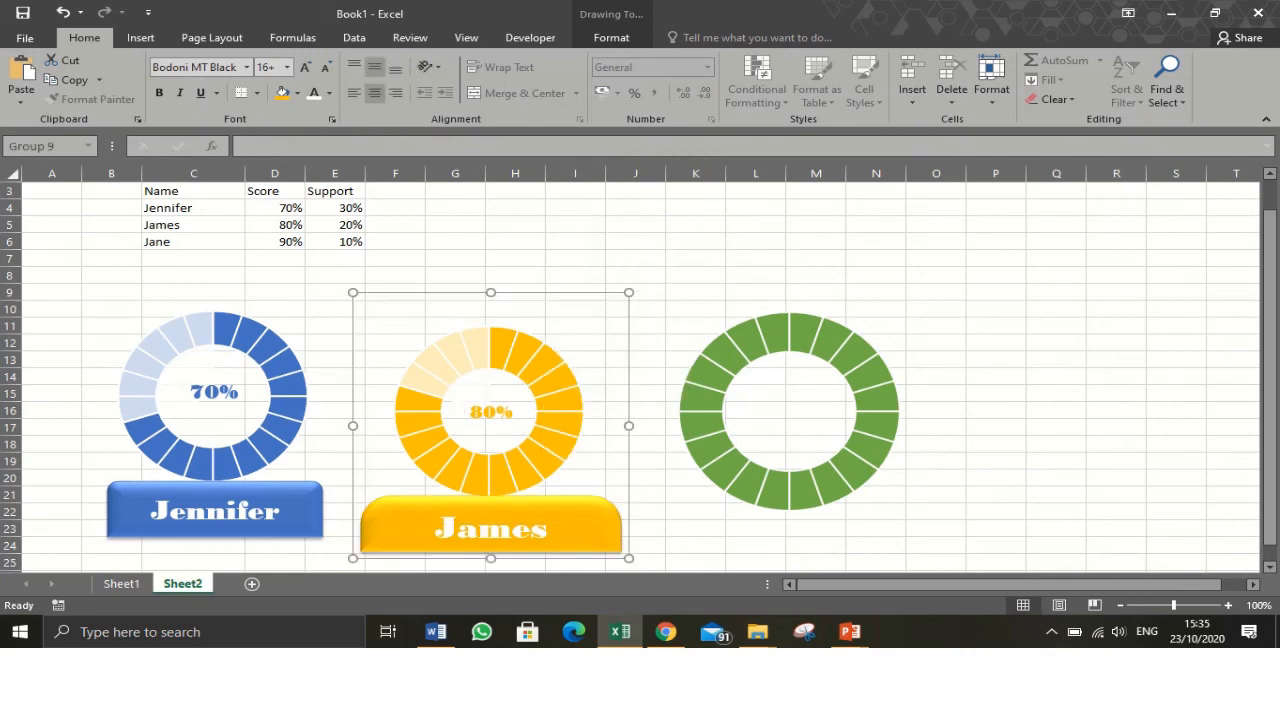
- Nudge the James group slightly up and right and the Jennifer group slightly up and left to realign them
left_click_drag(558, 405, 583, 382)
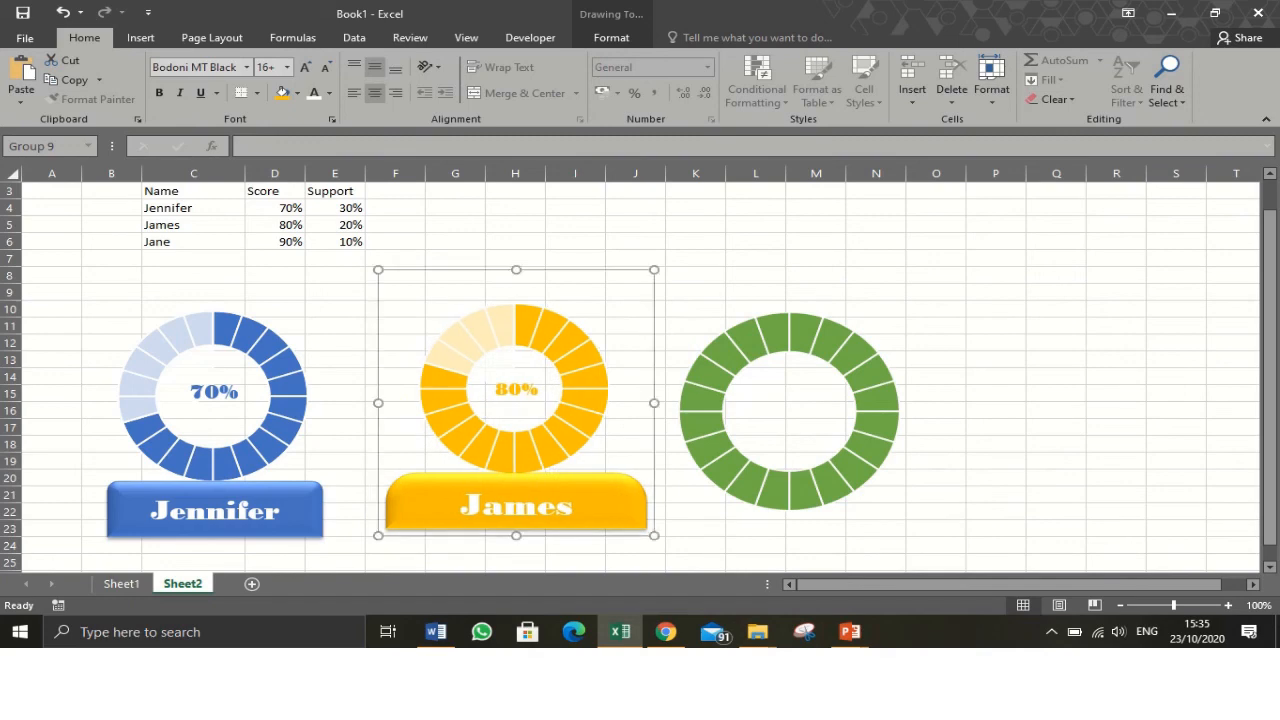
left_click(258, 432)
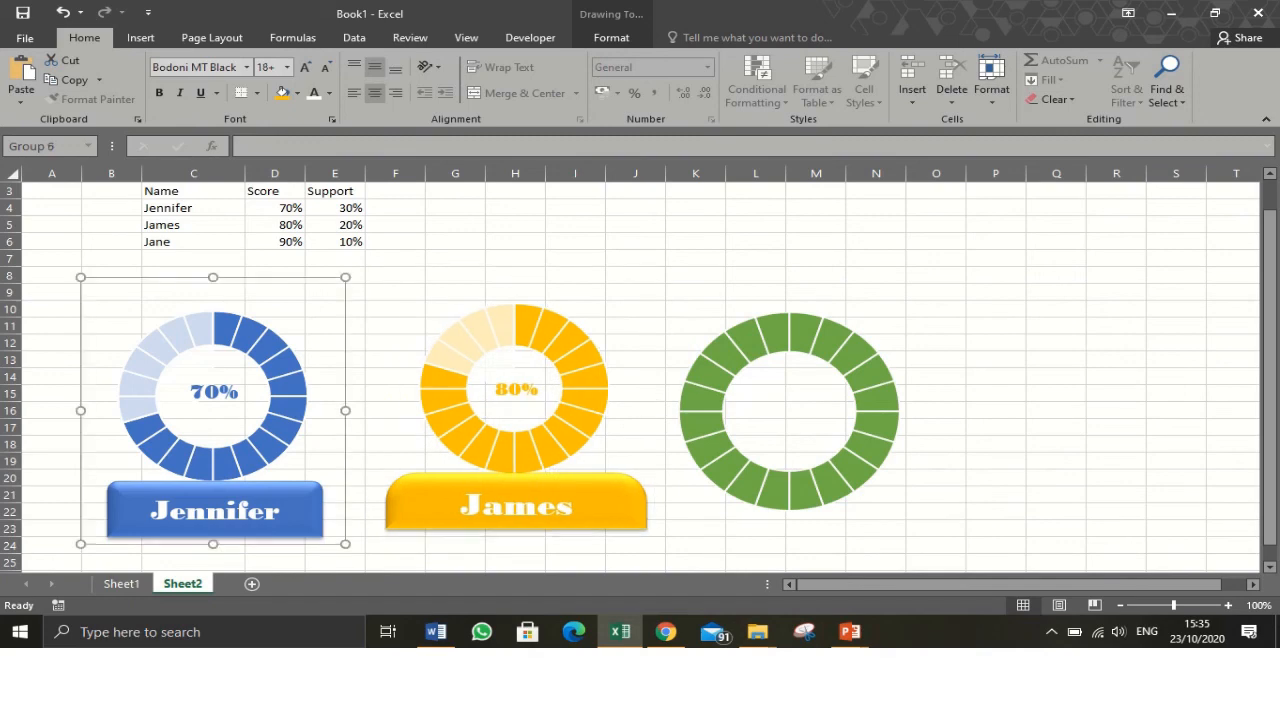
mouse_move(258, 432)
left_mouse_down()
mouse_move(252, 412)
mouse_move(245, 423)
left_mouse_up()
left_click(455, 292)
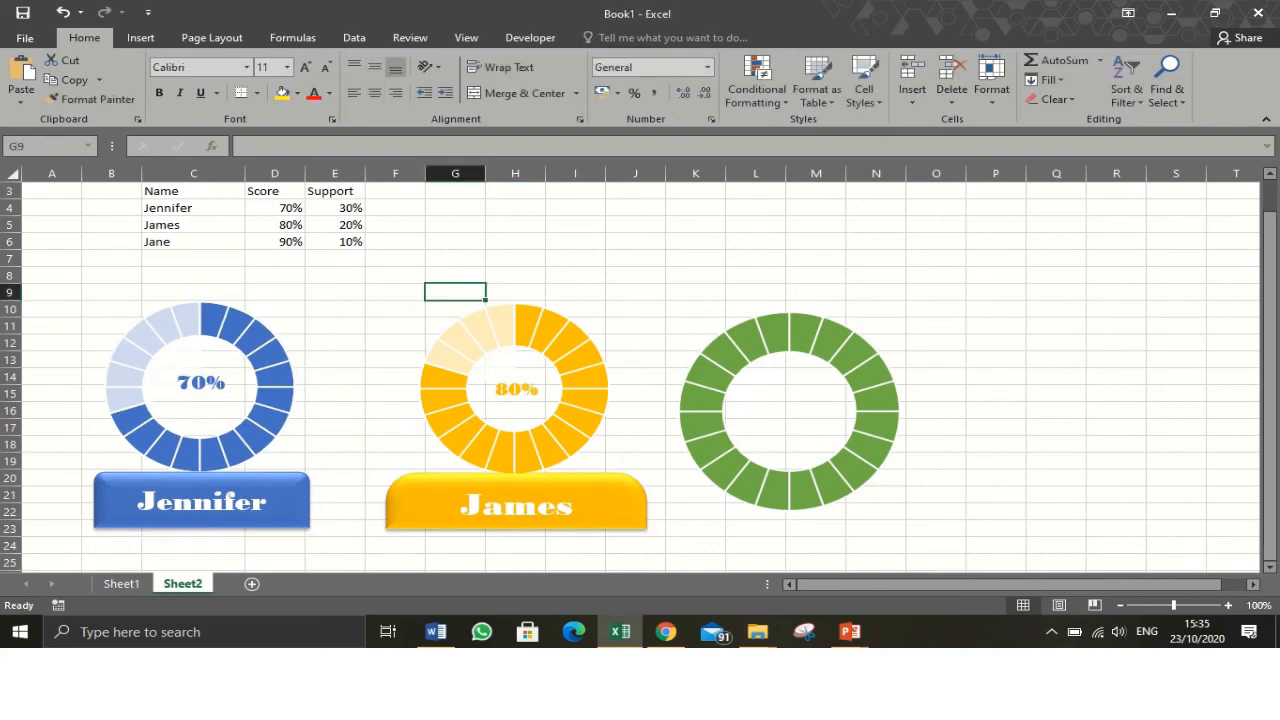
- Set James's score in cell D5 to 30% to test the chart update
left_click(275, 225)
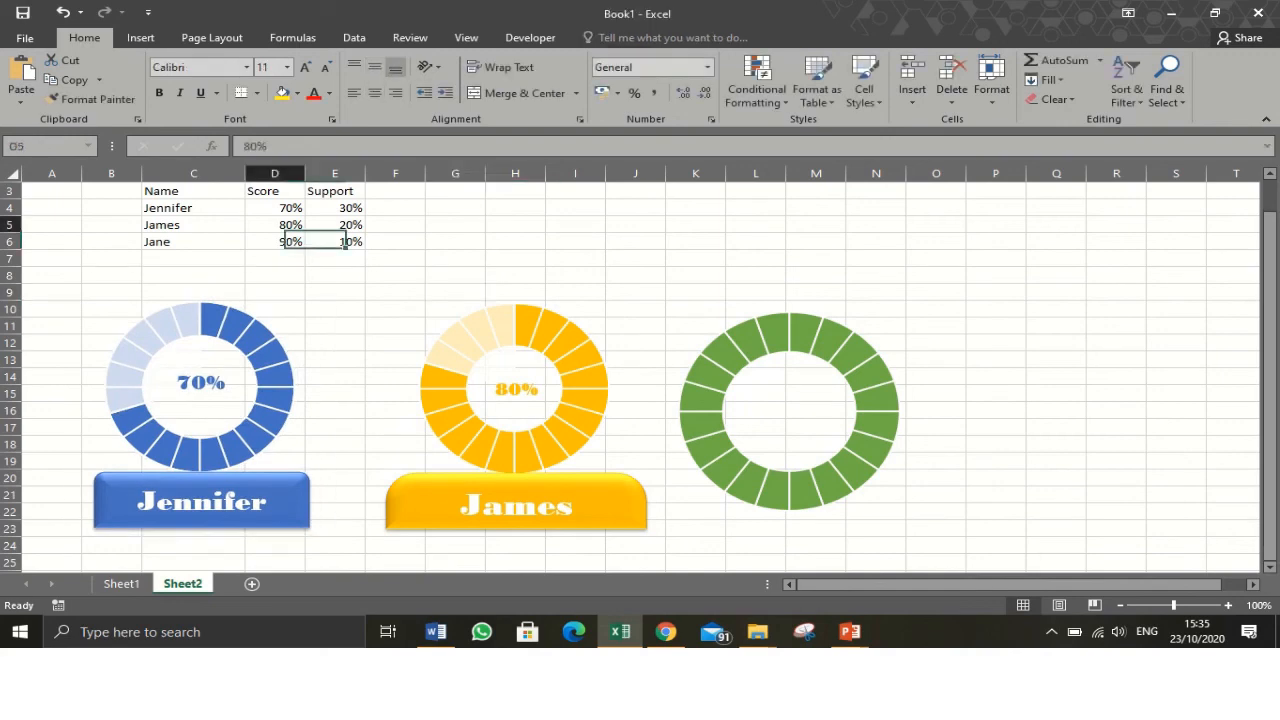
type("30")
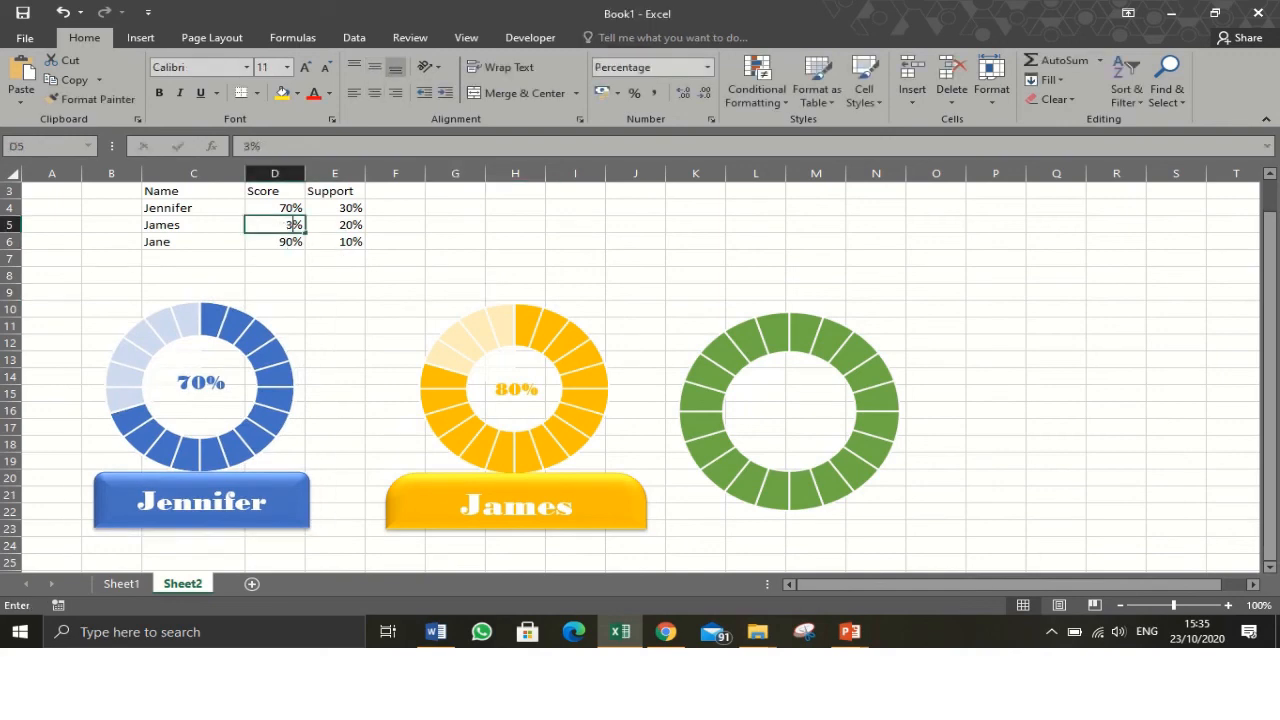
key("Return")
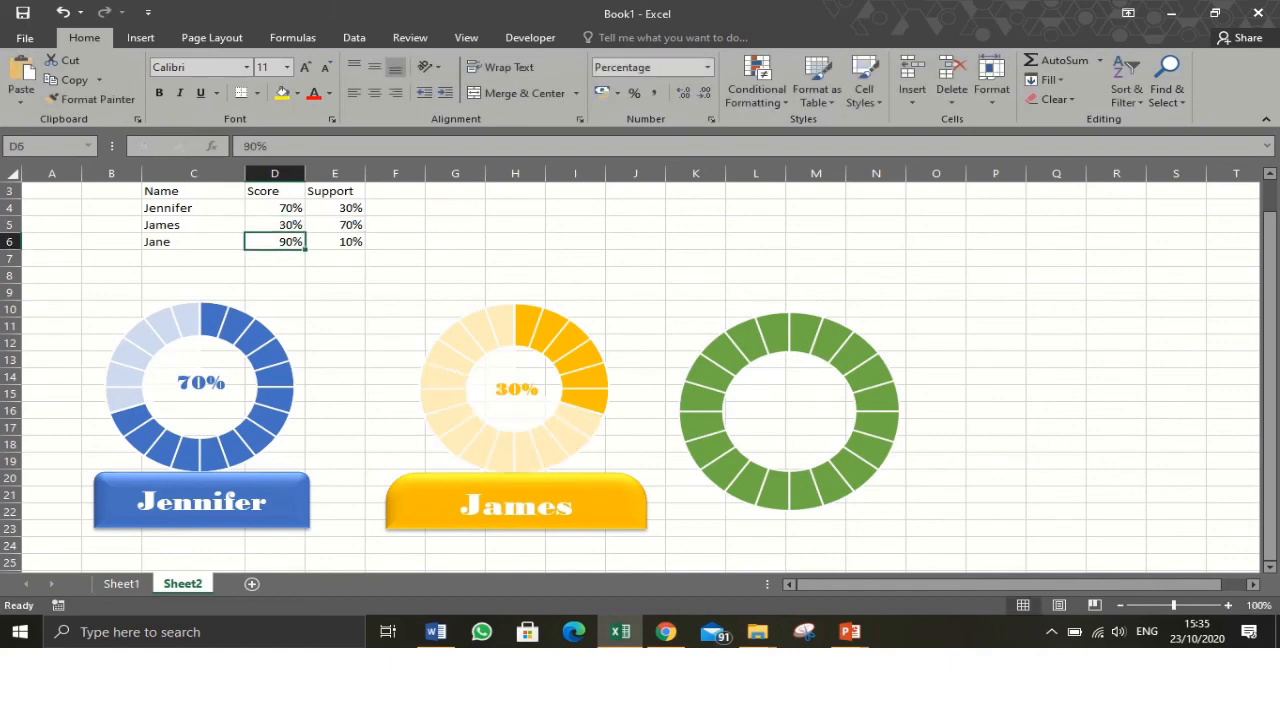